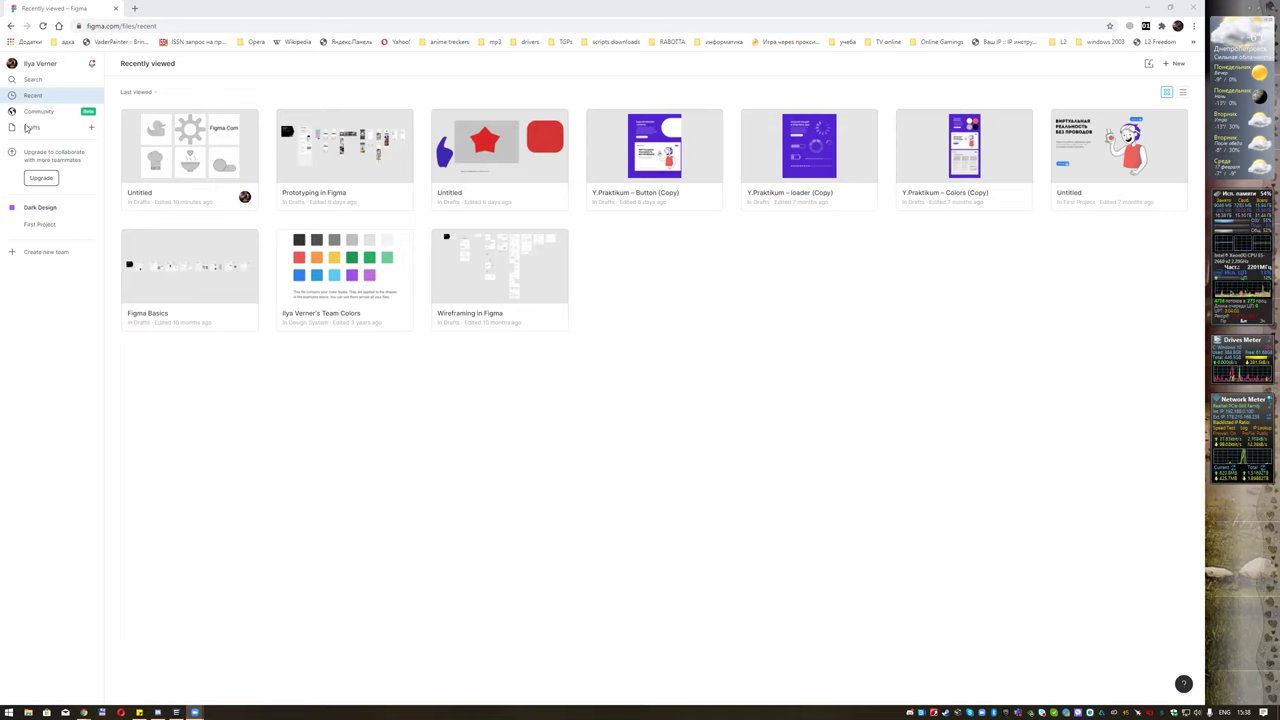
# Create a new blank-canvas design file in Drafts.
pyautogui.click(92, 130)
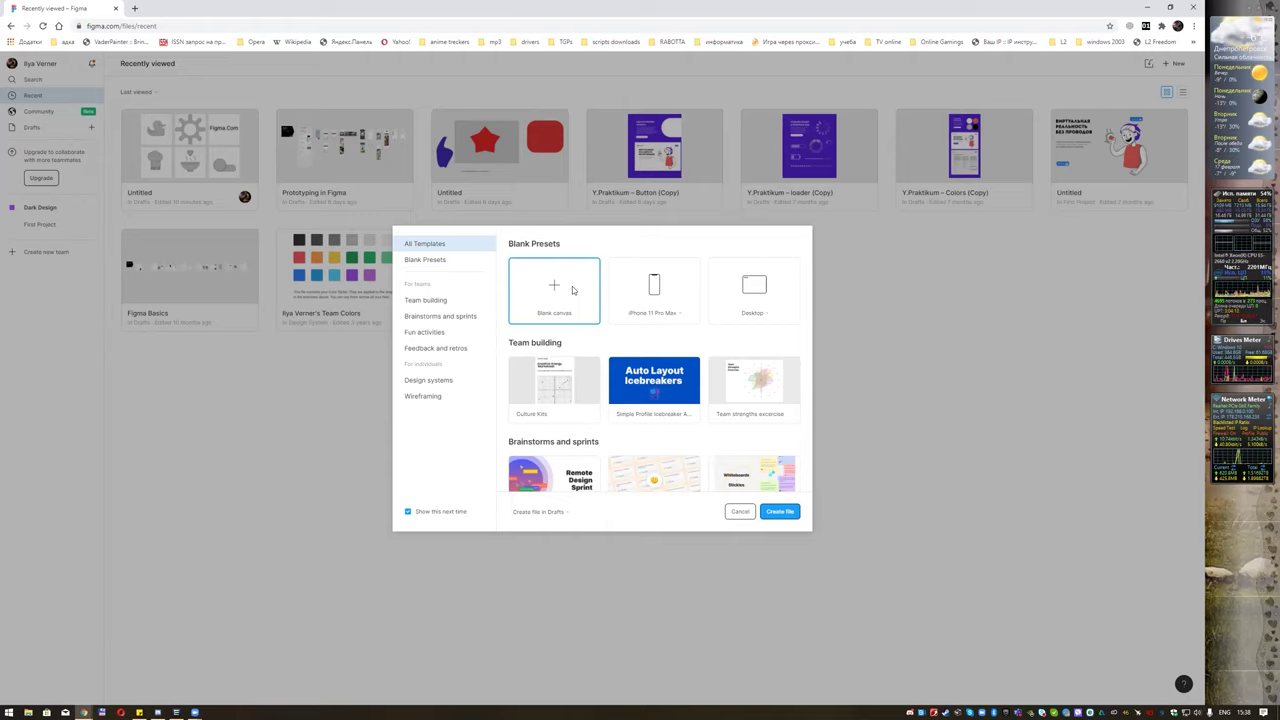
pyautogui.click(781, 513)
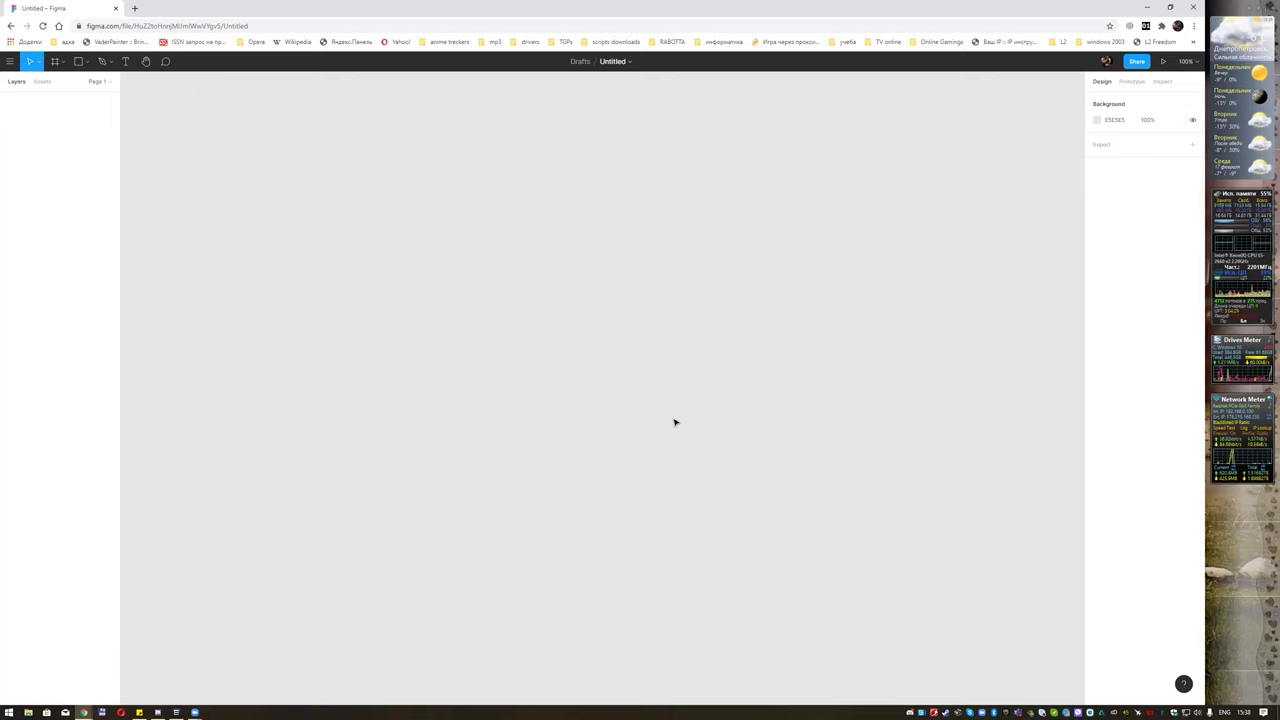
# Draw a white frame, Frame 1, about 559×475 on the canvas.
pyautogui.click(90, 63)
pyautogui.click(62, 61)
pyautogui.click(45, 83)
pyautogui.moveTo(277, 134); pyautogui.dragTo(557, 372)
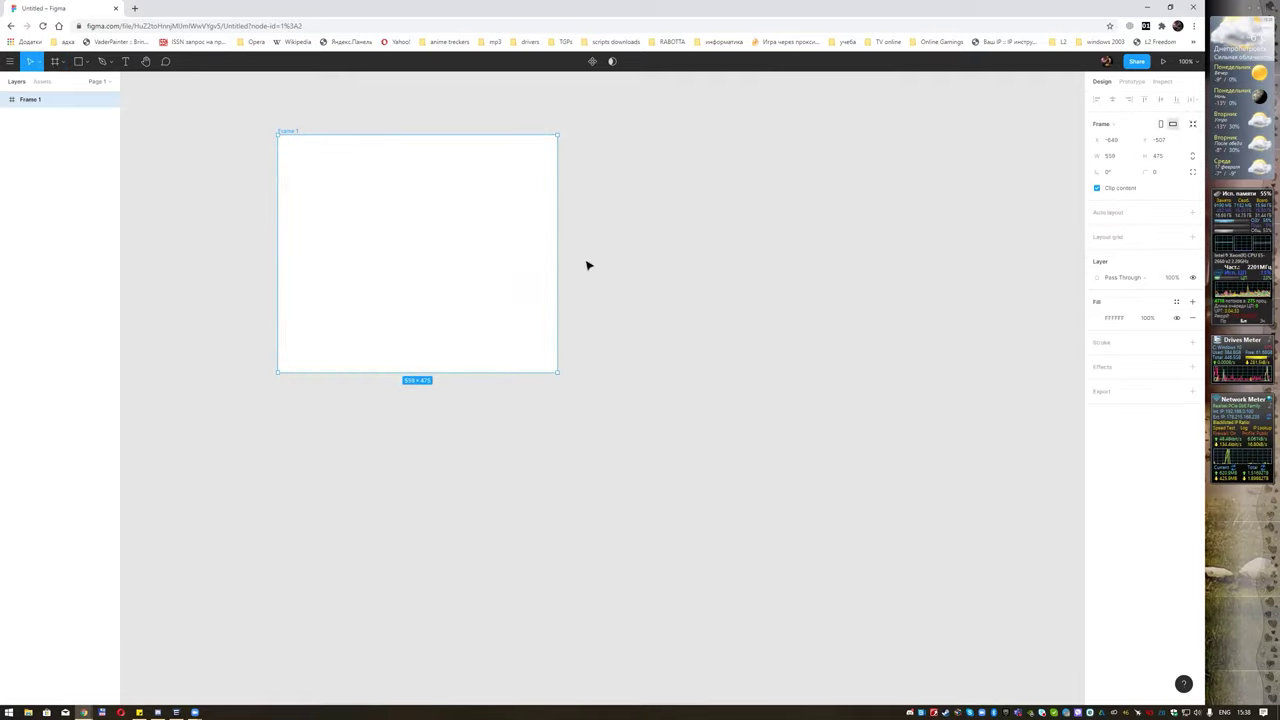
pyautogui.moveTo(57, 99)
pyautogui.moveTo(540, 361)
pyautogui.mouseDown()
pyautogui.moveTo(580, 383)
pyautogui.moveTo(543, 362)
pyautogui.mouseUp()
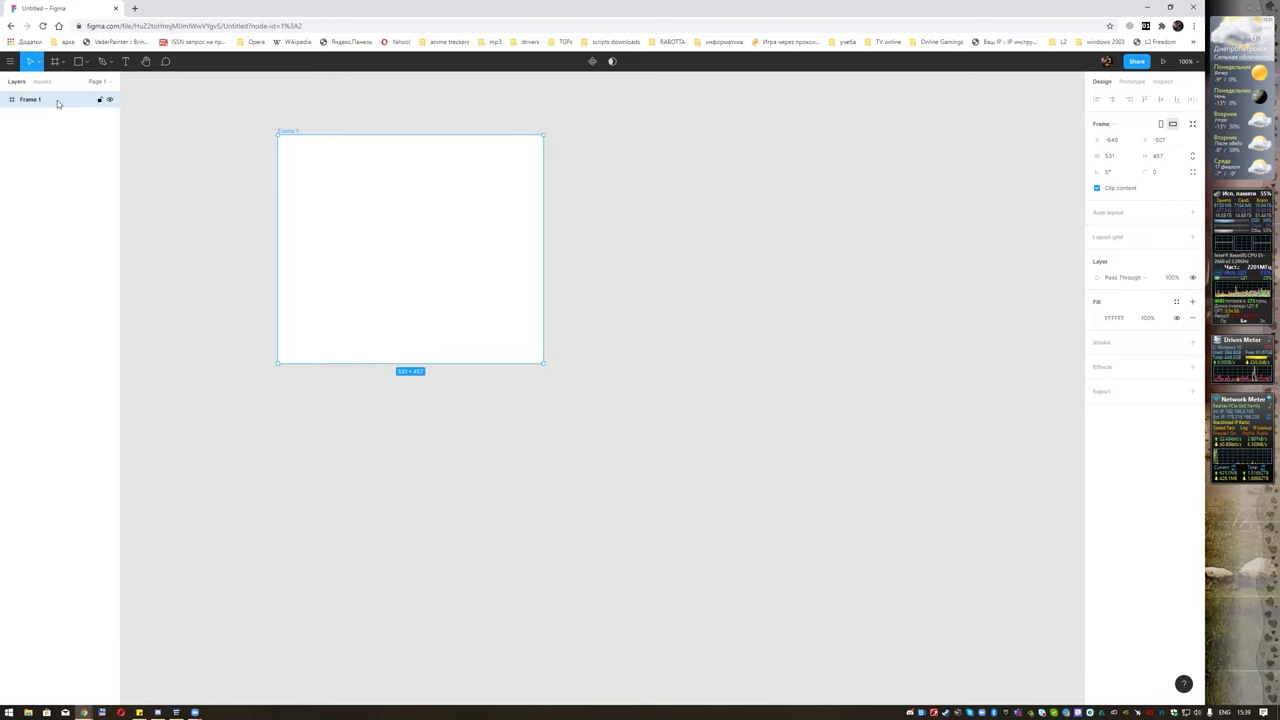
# Expand the Pages list, undo the last resize, reselect Frame 1, and use Page 1's context menu.
pyautogui.click(109, 85)
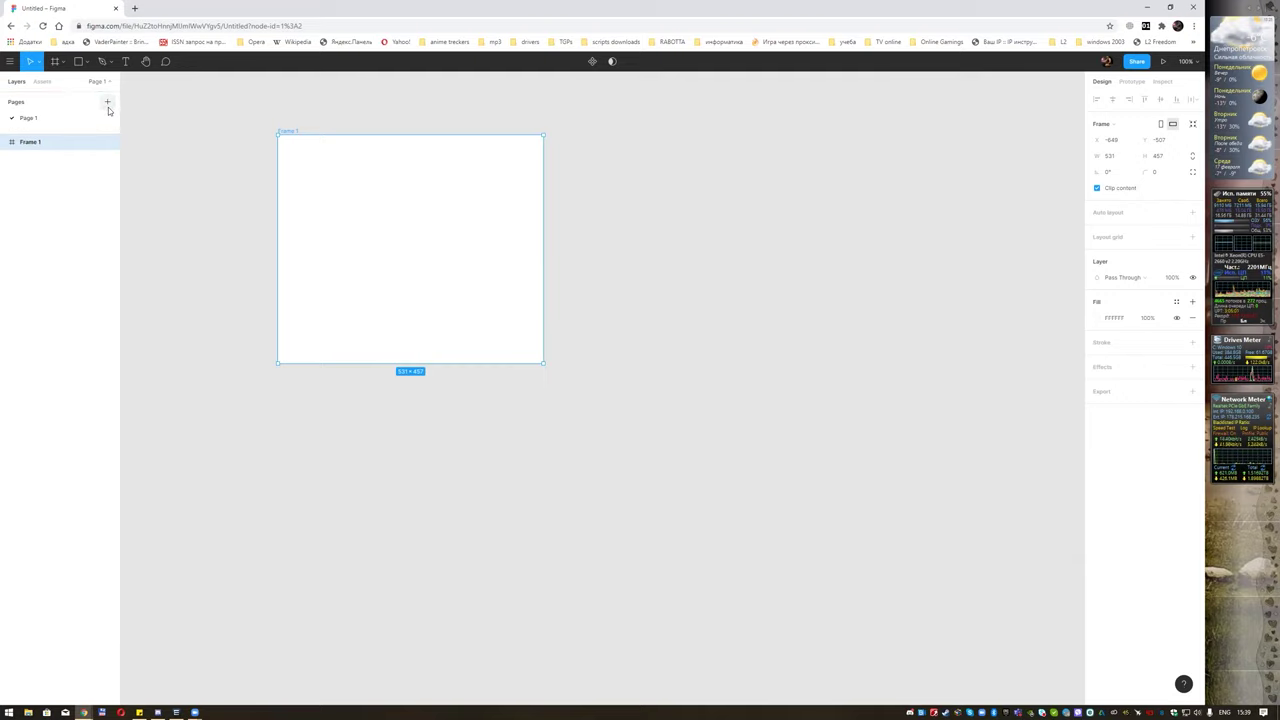
pyautogui.hotkey('ctrl', 'z')
pyautogui.click(154, 171)
pyautogui.click(118, 141)
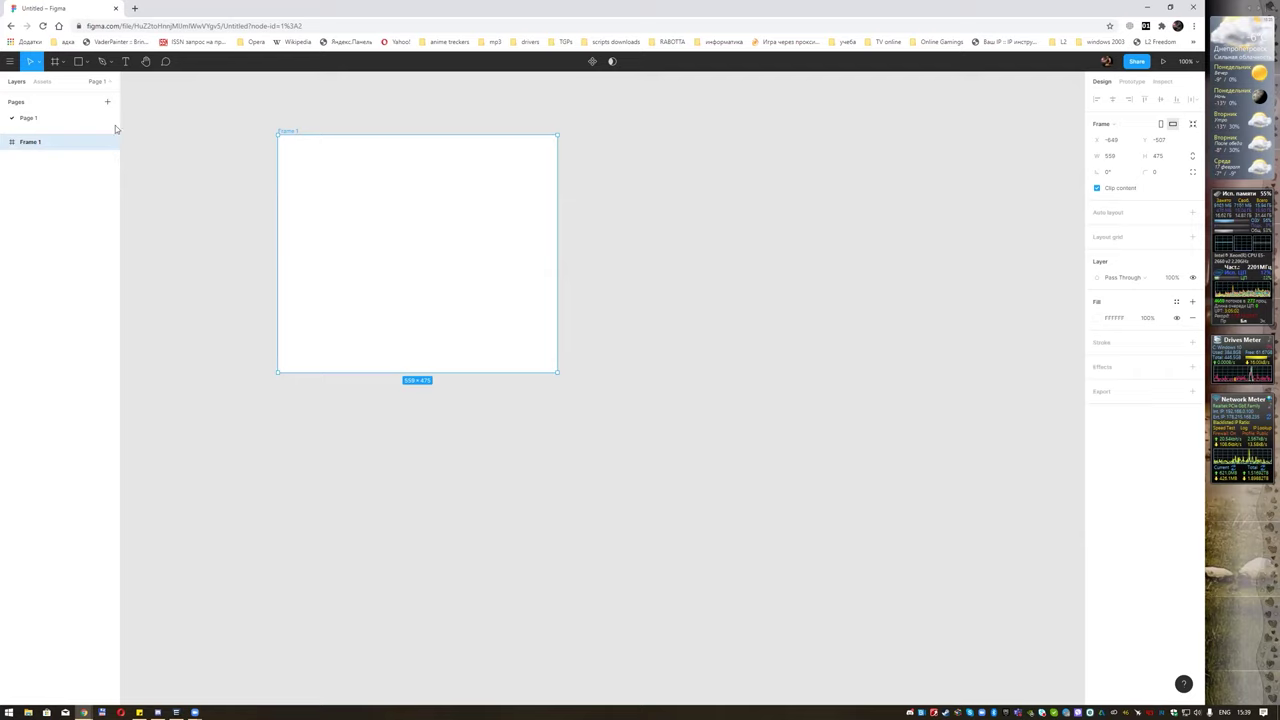
pyautogui.rightClick(37, 118)
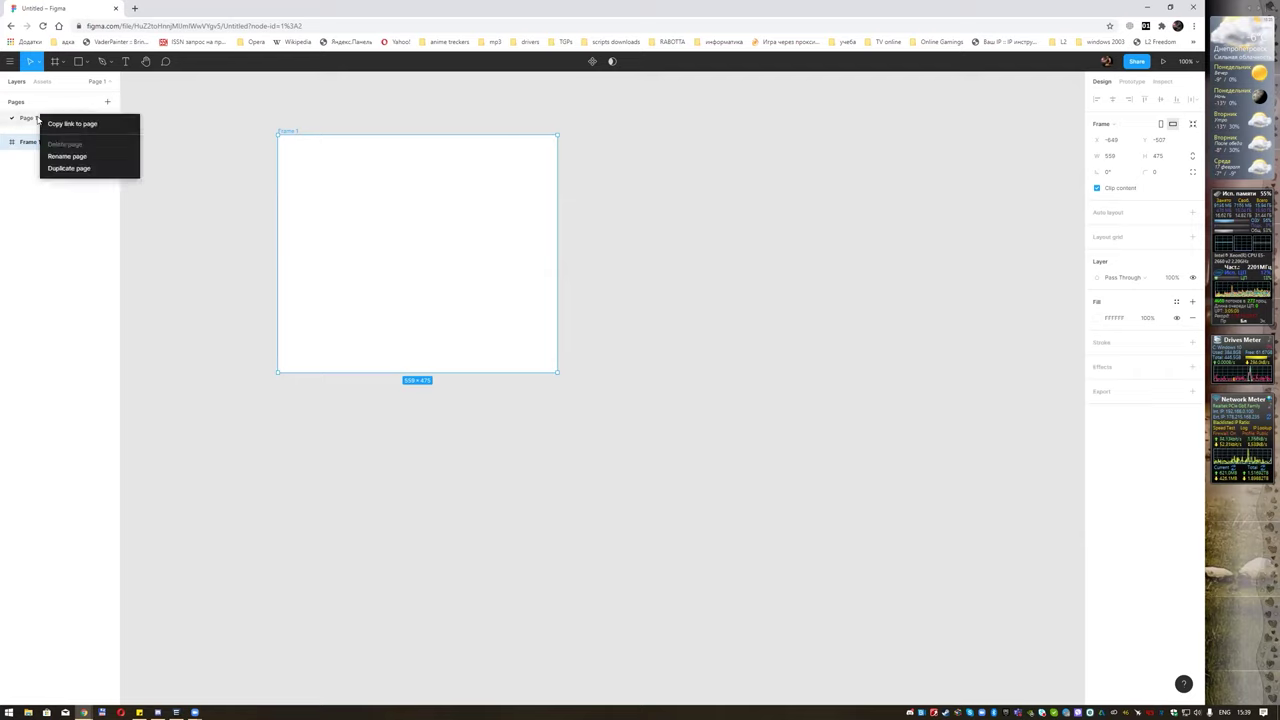
pyautogui.click(77, 170)
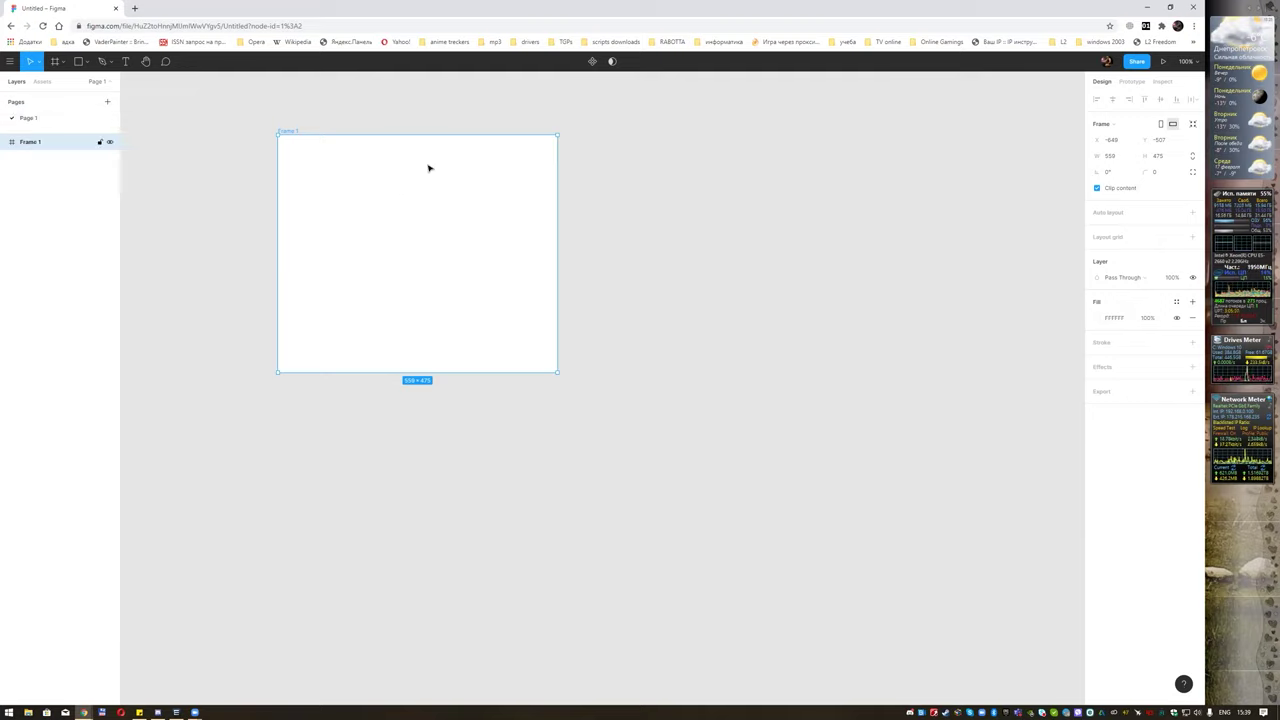
# Move Frame 1 up-left and set its width and height to 400×400.
pyautogui.moveTo(428, 168); pyautogui.dragTo(364, 150)
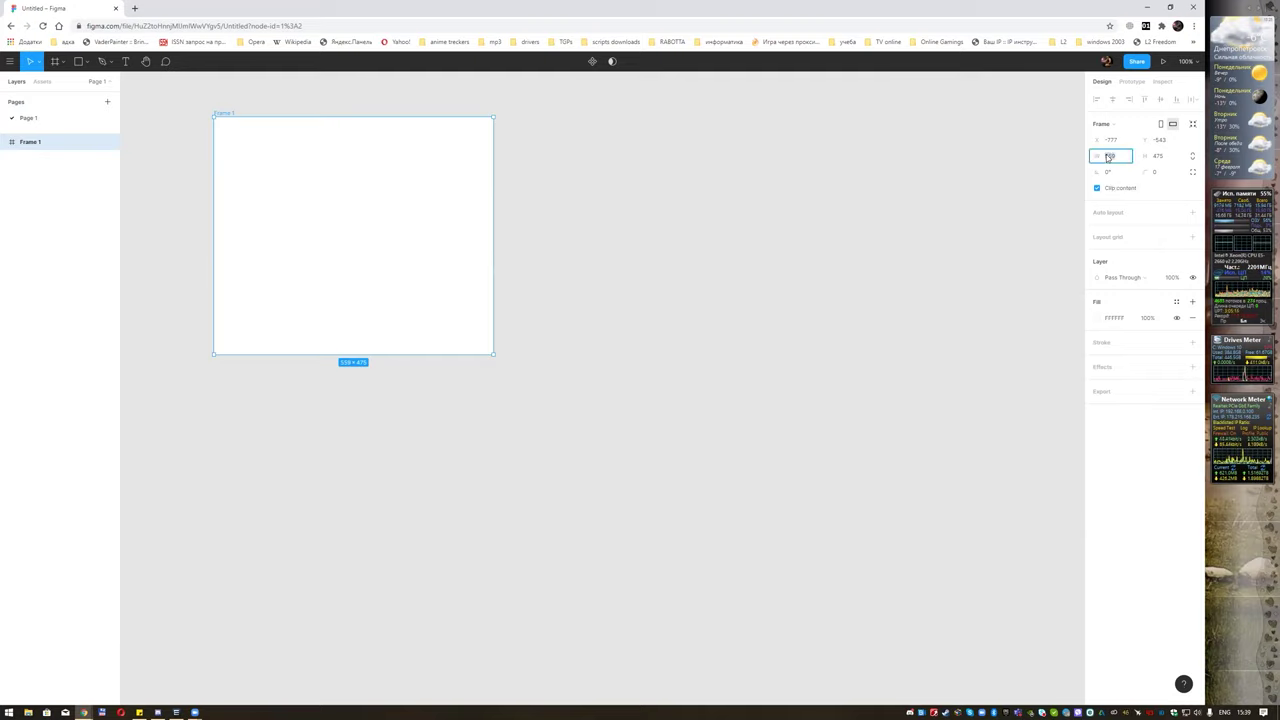
pyautogui.write('400')
pyautogui.press('Tab')
pyautogui.write('4')
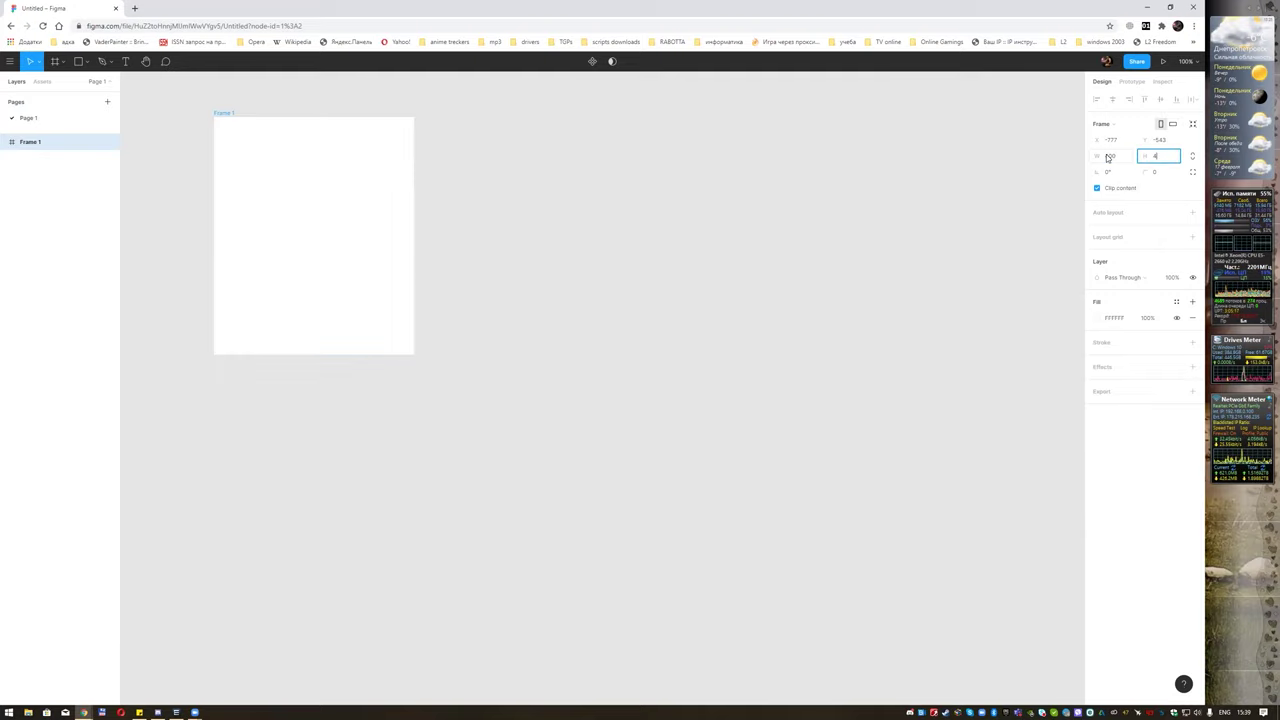
pyautogui.write('00')
pyautogui.press('Return')
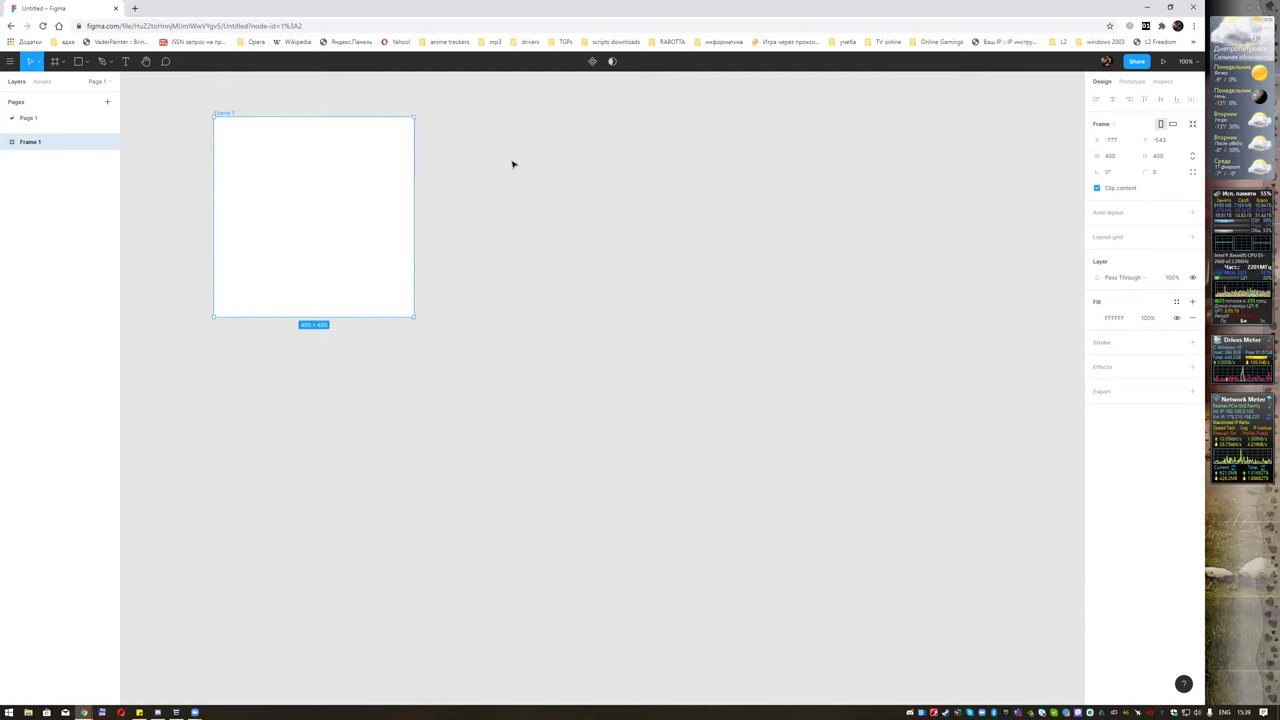
# Pan and zoom the view to centre the 400×400 frame.
pyautogui.hscroll(-2, 512, 164)
pyautogui.hscroll(-3, 603, 217)
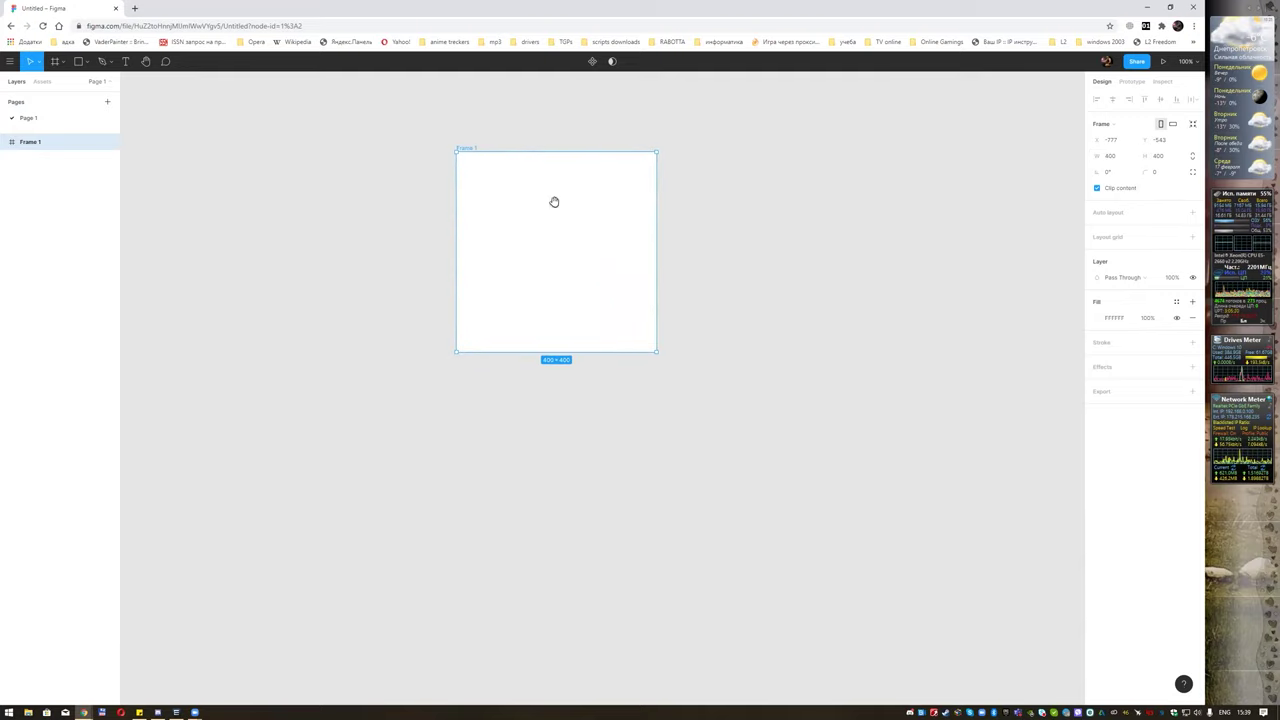
pyautogui.scroll(2, 554, 202)
pyautogui.moveTo(812, 242)
pyautogui.mouseDown()
pyautogui.moveTo(766, 252)
pyautogui.moveTo(830, 252)
pyautogui.mouseUp()
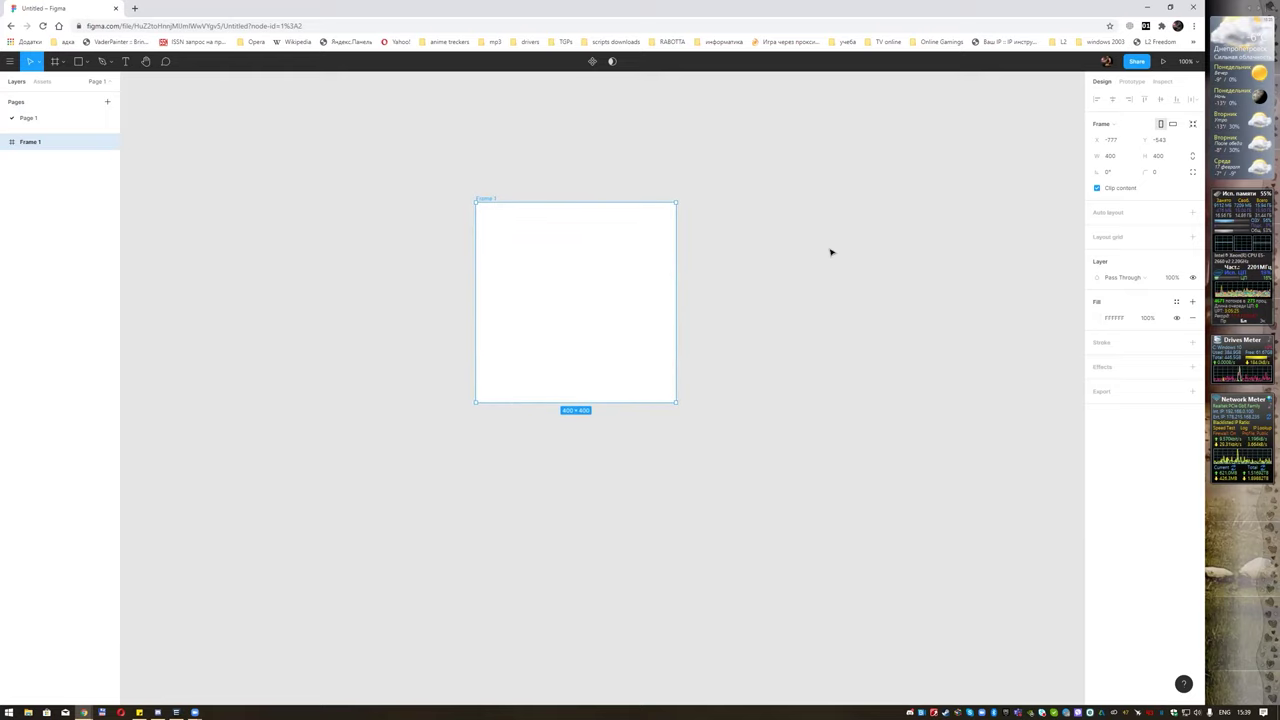
pyautogui.moveTo(749, 253)
pyautogui.mouseDown()
pyautogui.moveTo(583, 280)
pyautogui.moveTo(919, 273)
pyautogui.moveTo(534, 277)
pyautogui.moveTo(609, 380)
pyautogui.moveTo(549, 217)
pyautogui.mouseUp()
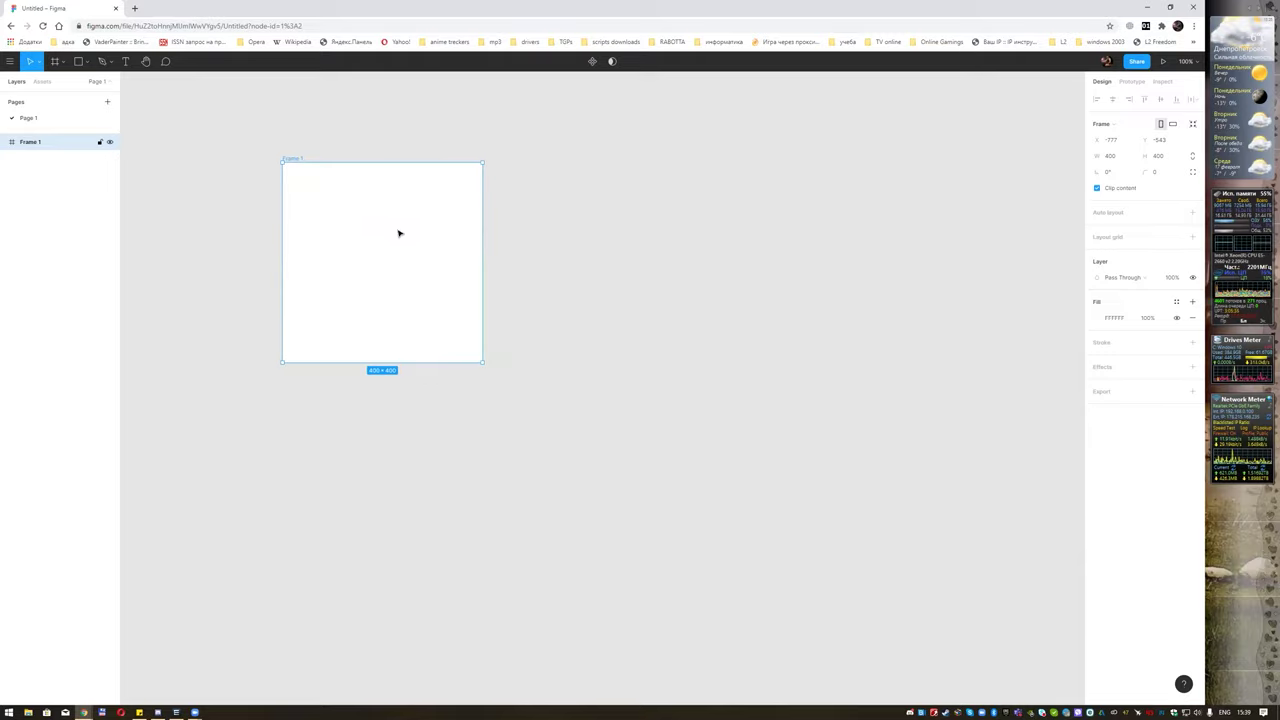
pyautogui.keyDown('ctrl'); pyautogui.scroll(1, 386, 234); pyautogui.keyUp('ctrl')
pyautogui.keyDown('ctrl'); pyautogui.scroll(1, 386, 234); pyautogui.keyUp('ctrl')
pyautogui.keyDown('ctrl'); pyautogui.scroll(3, 386, 234); pyautogui.keyUp('ctrl')
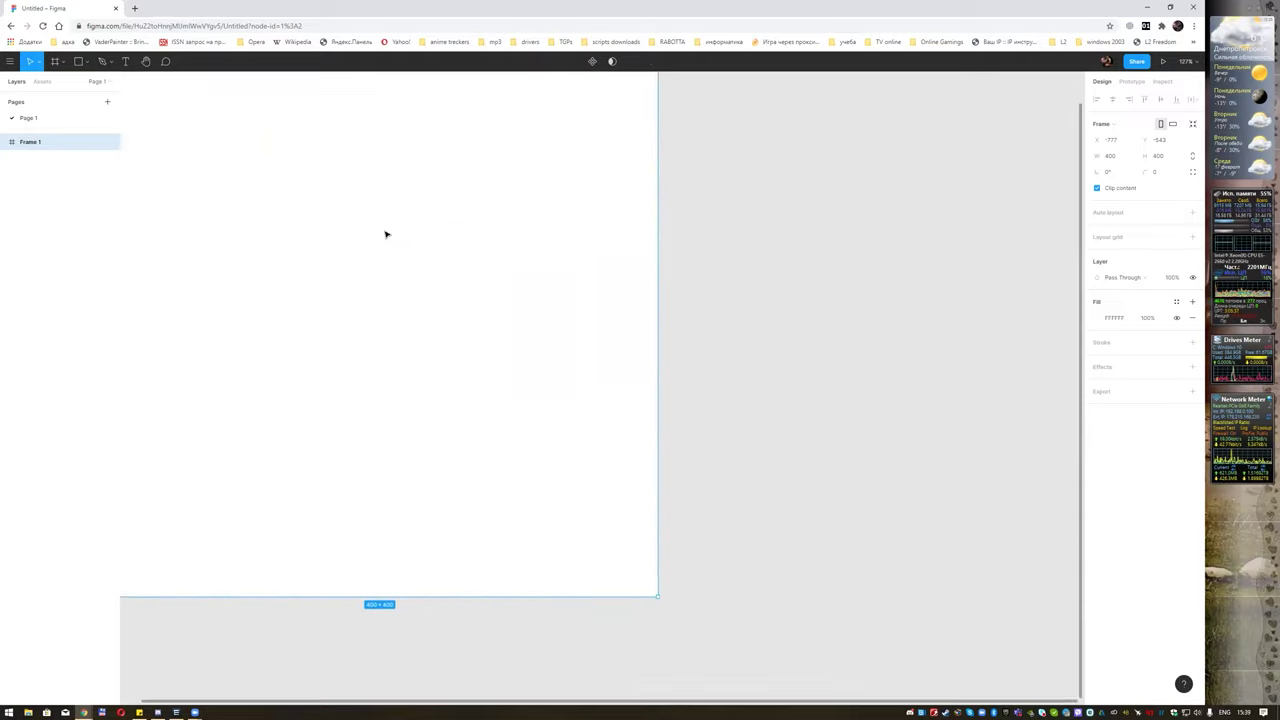
pyautogui.keyDown('ctrl'); pyautogui.scroll(-1, 386, 234); pyautogui.keyUp('ctrl')
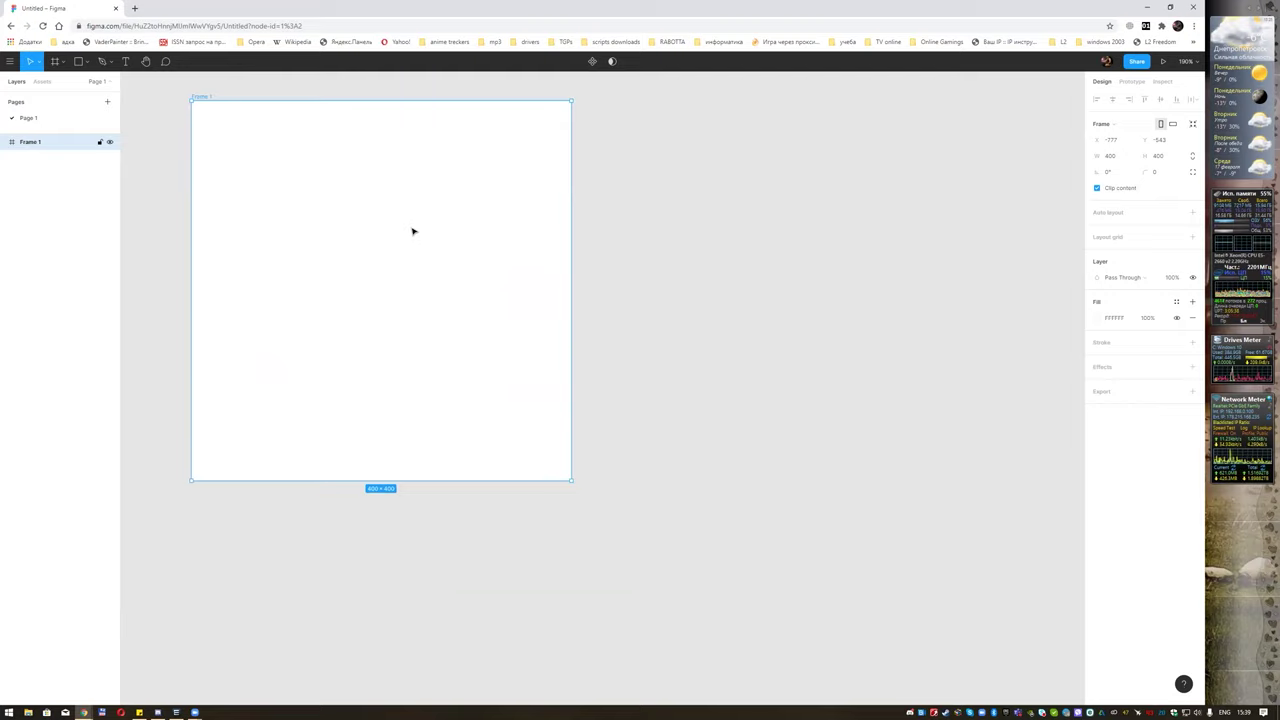
pyautogui.keyDown('ctrl'); pyautogui.scroll(-1, 412, 231); pyautogui.keyUp('ctrl')
pyautogui.keyDown('ctrl'); pyautogui.scroll(1, 412, 231); pyautogui.keyUp('ctrl')
pyautogui.keyDown('ctrl'); pyautogui.scroll(-1, 412, 231); pyautogui.keyUp('ctrl')
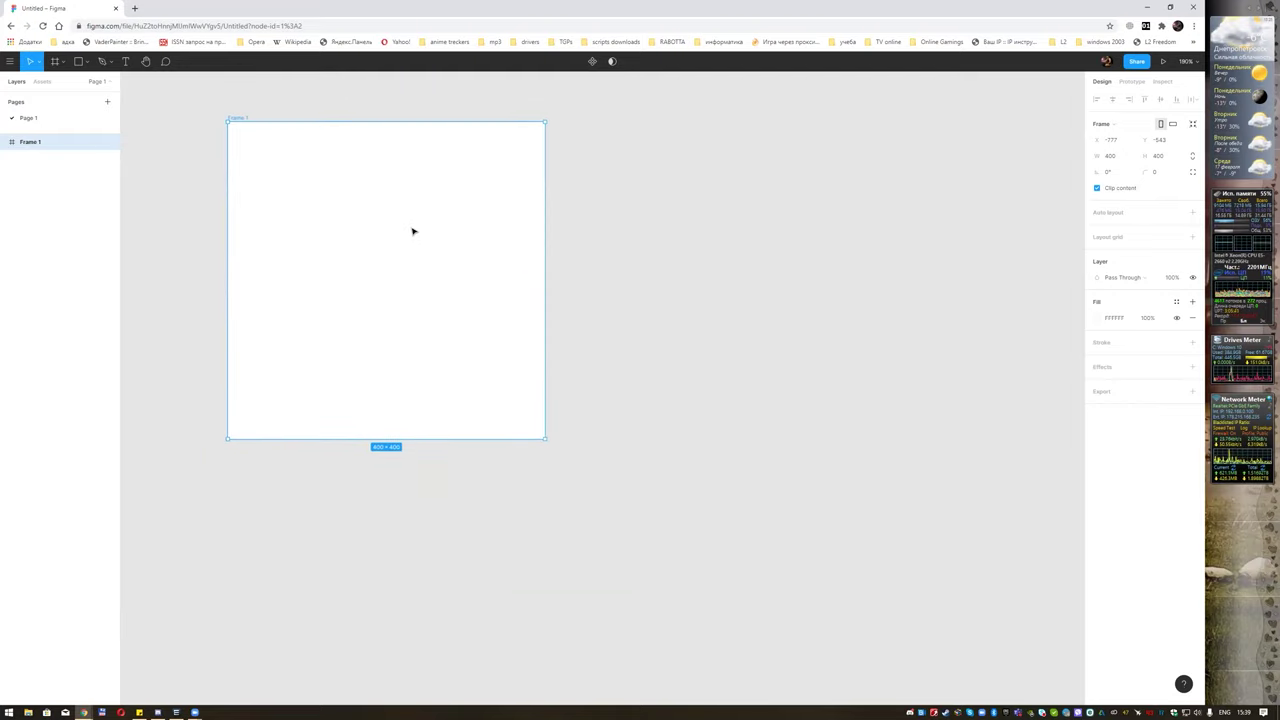
pyautogui.moveTo(540, 211)
pyautogui.mouseDown()
pyautogui.moveTo(666, 263)
pyautogui.moveTo(625, 256)
pyautogui.mouseUp()
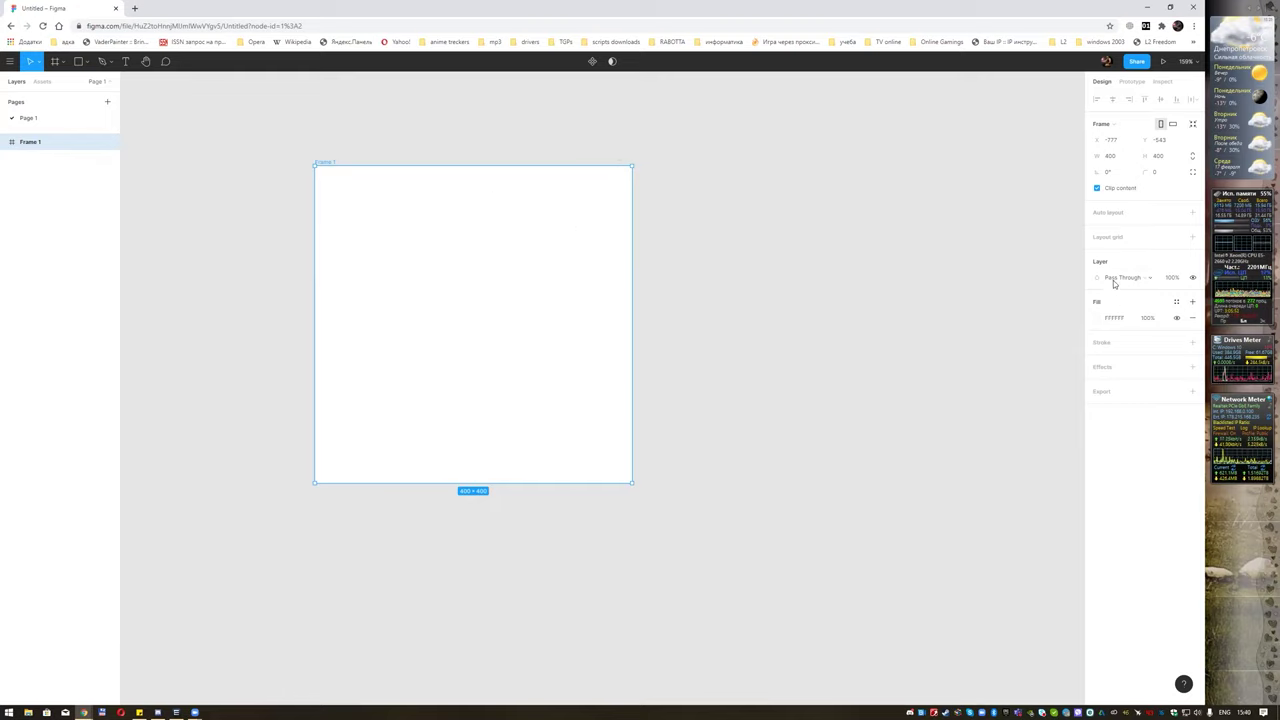
pyautogui.moveTo(1140, 237)
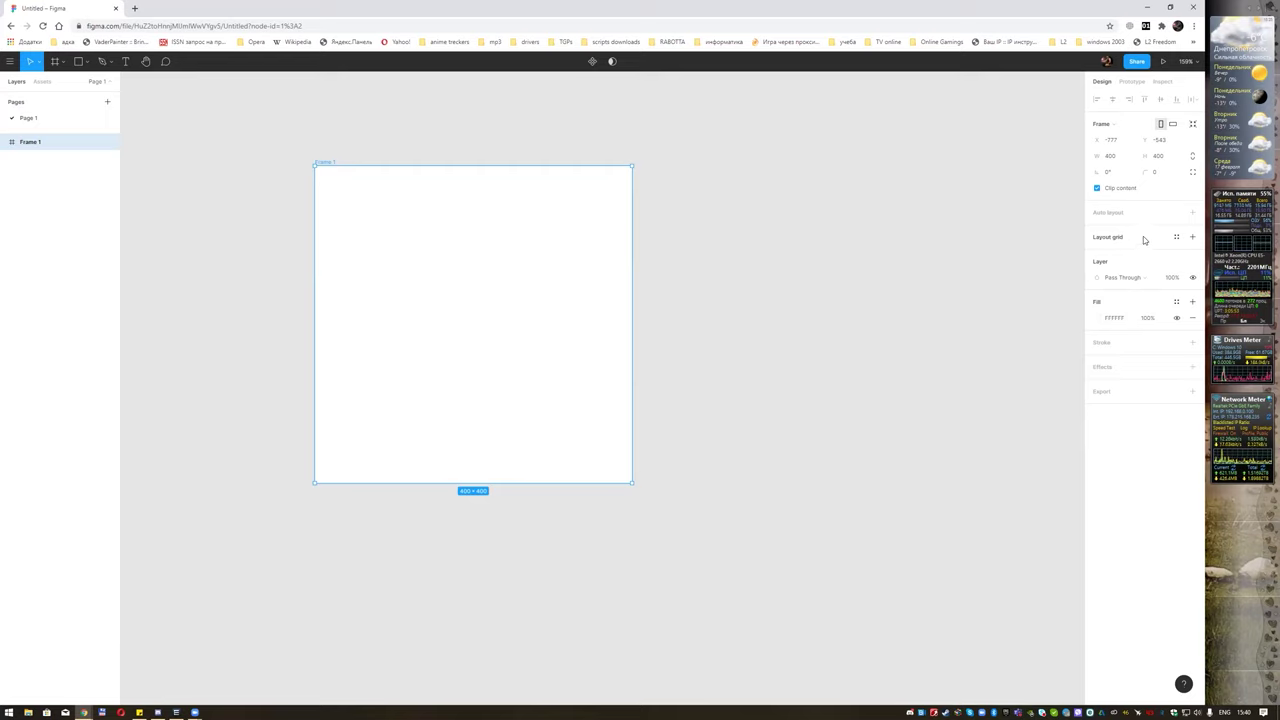
# Add a layout grid to Frame 1 and set its cell size to 25px.
pyautogui.click(1192, 237)
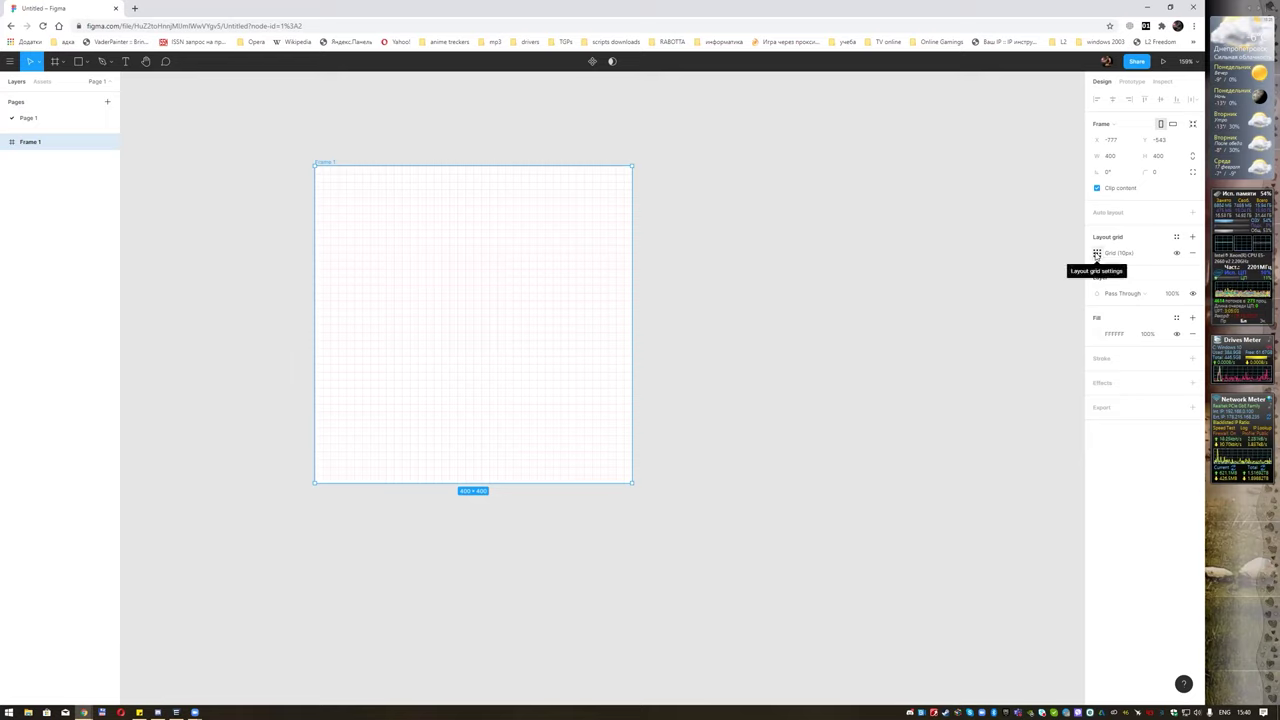
pyautogui.click(1097, 254)
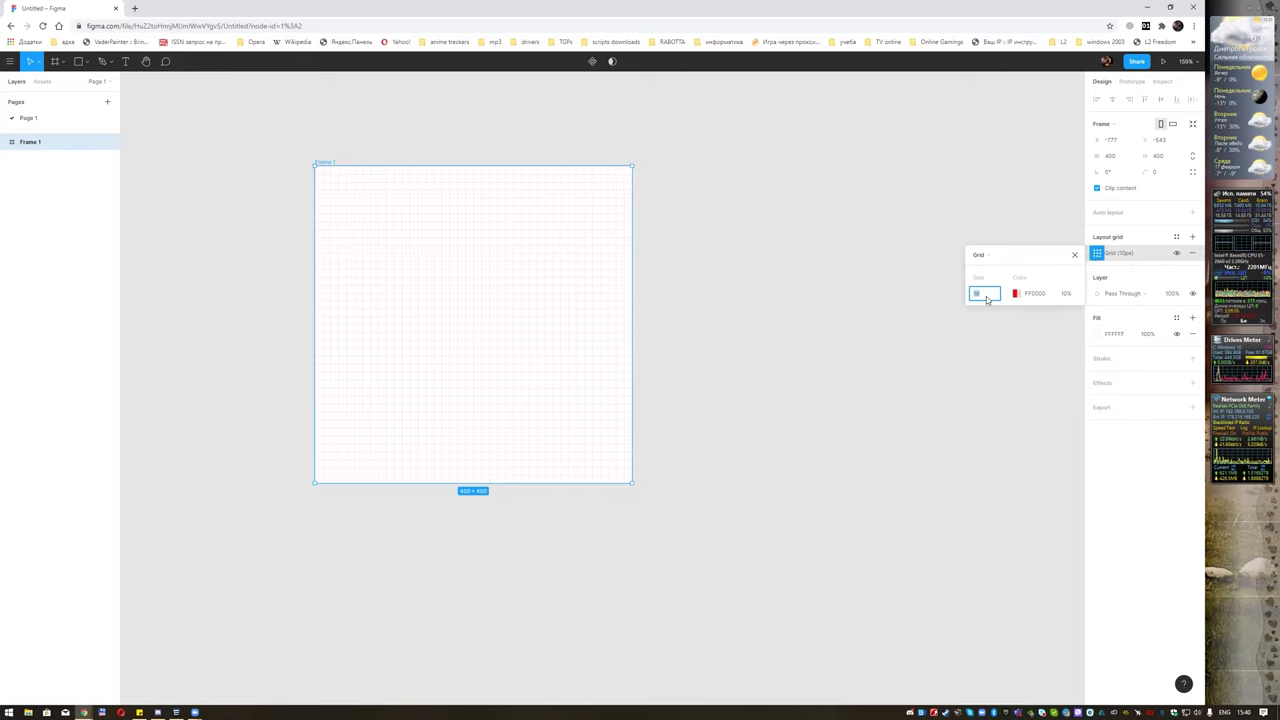
pyautogui.moveTo(987, 293); pyautogui.dragTo(967, 293)
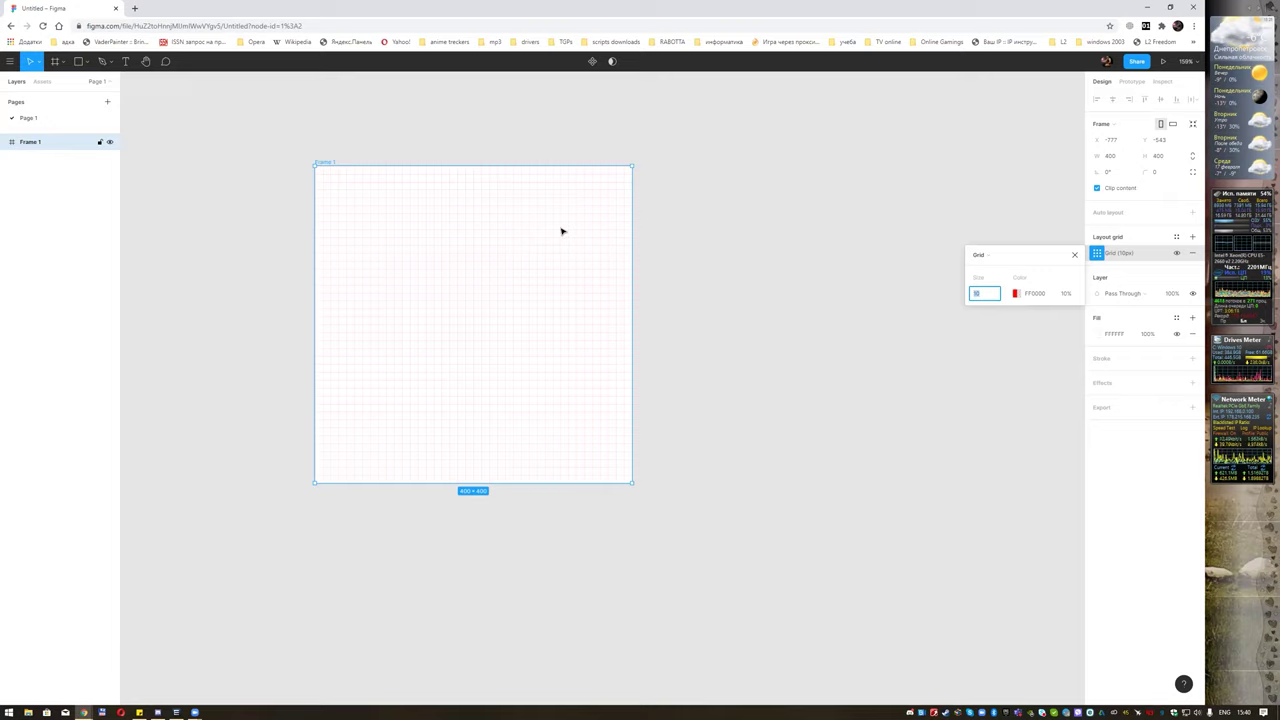
pyautogui.write('20')
pyautogui.press('Return')
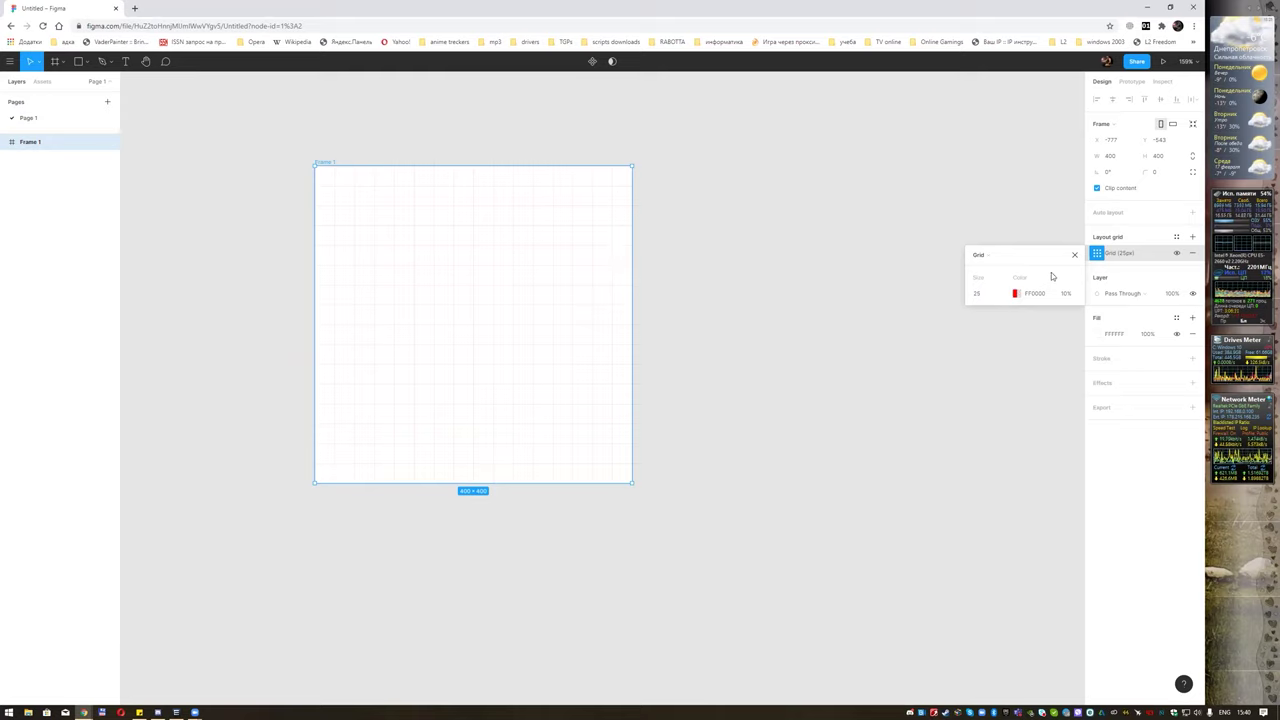
pyautogui.click(1096, 253)
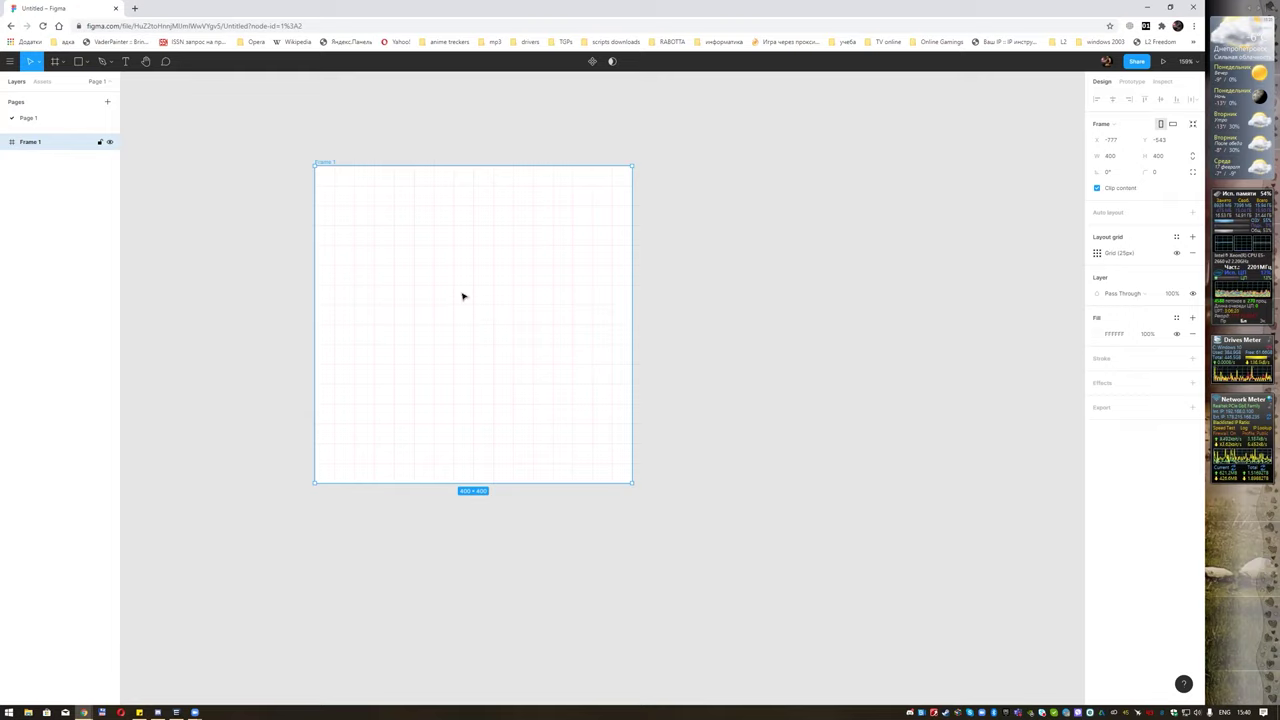
pyautogui.scroll(1, 448, 285)
pyautogui.scroll(1, 463, 292)
pyautogui.scroll(1, 463, 293)
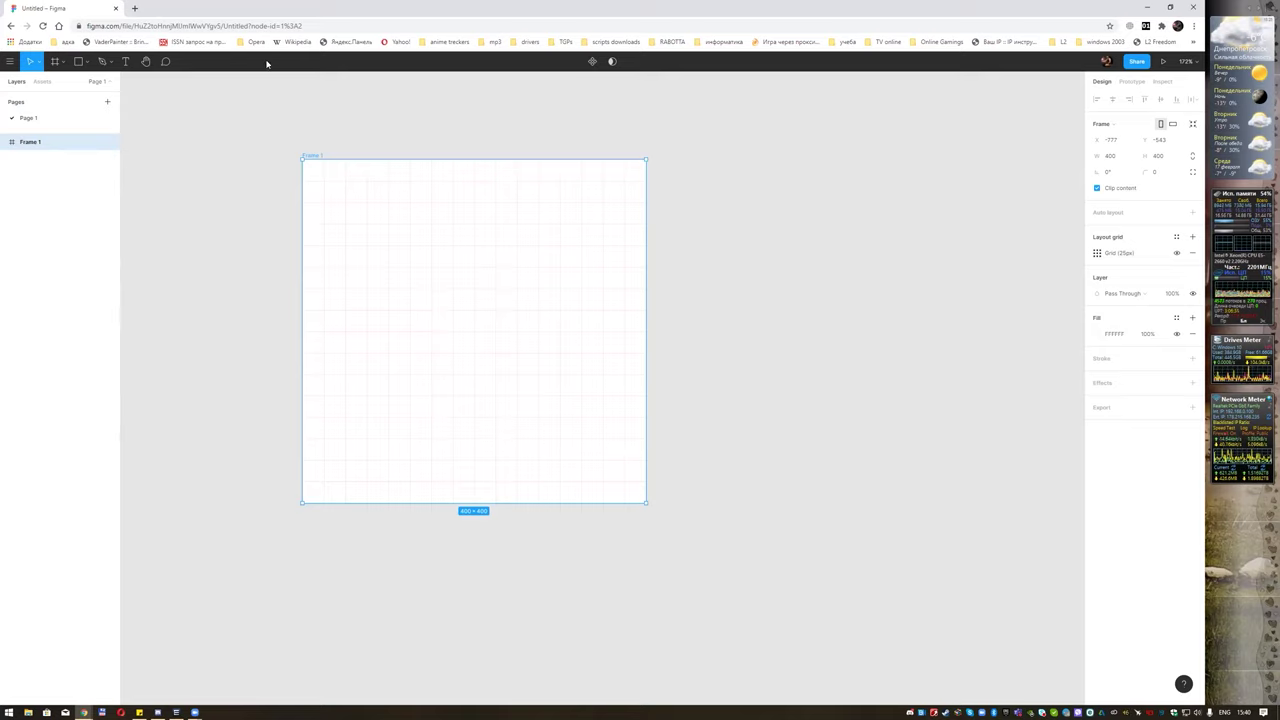
# Draw a circle, Ellipse 1, about 230×230 centred inside Frame 1.
pyautogui.click(40, 63)
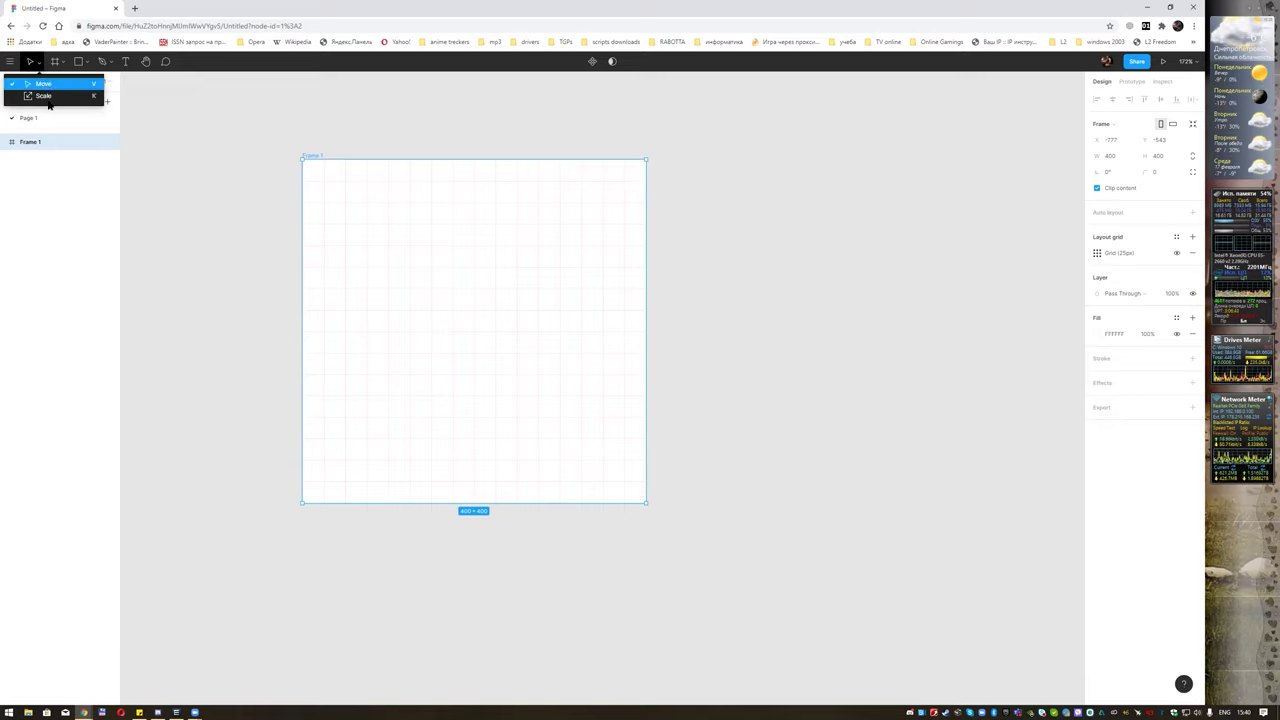
pyautogui.click(52, 83)
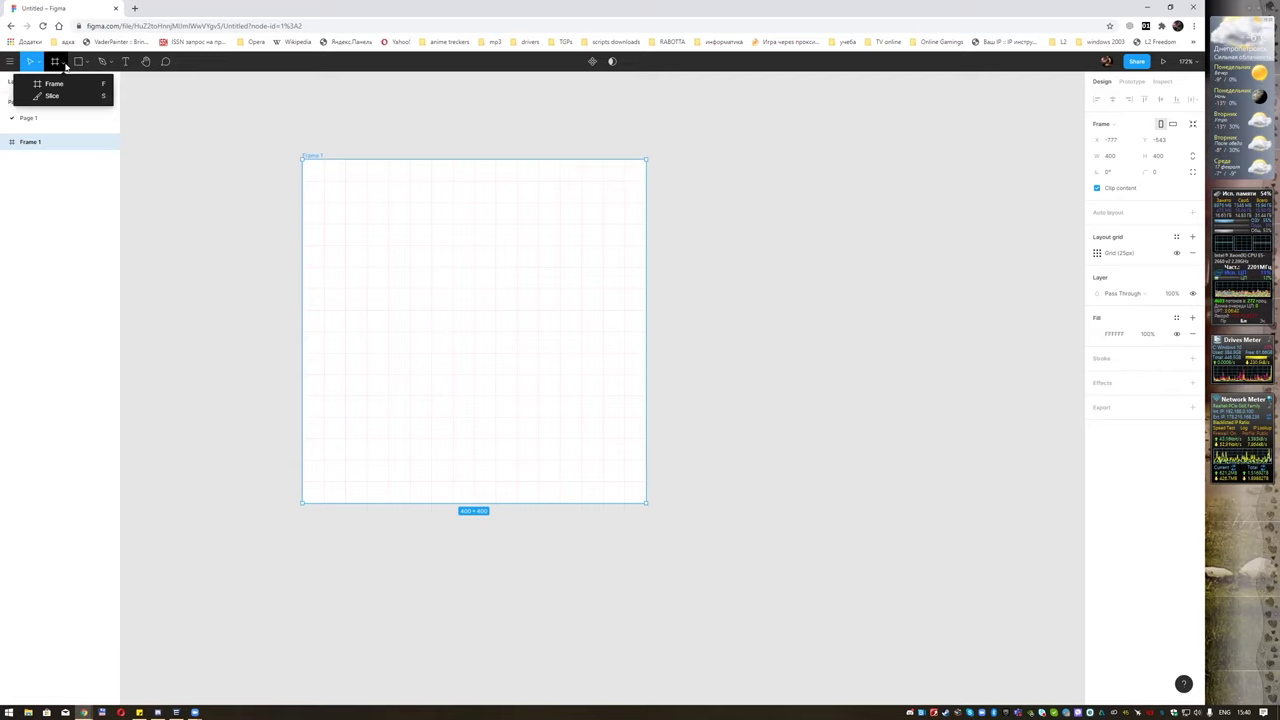
pyautogui.click(87, 66)
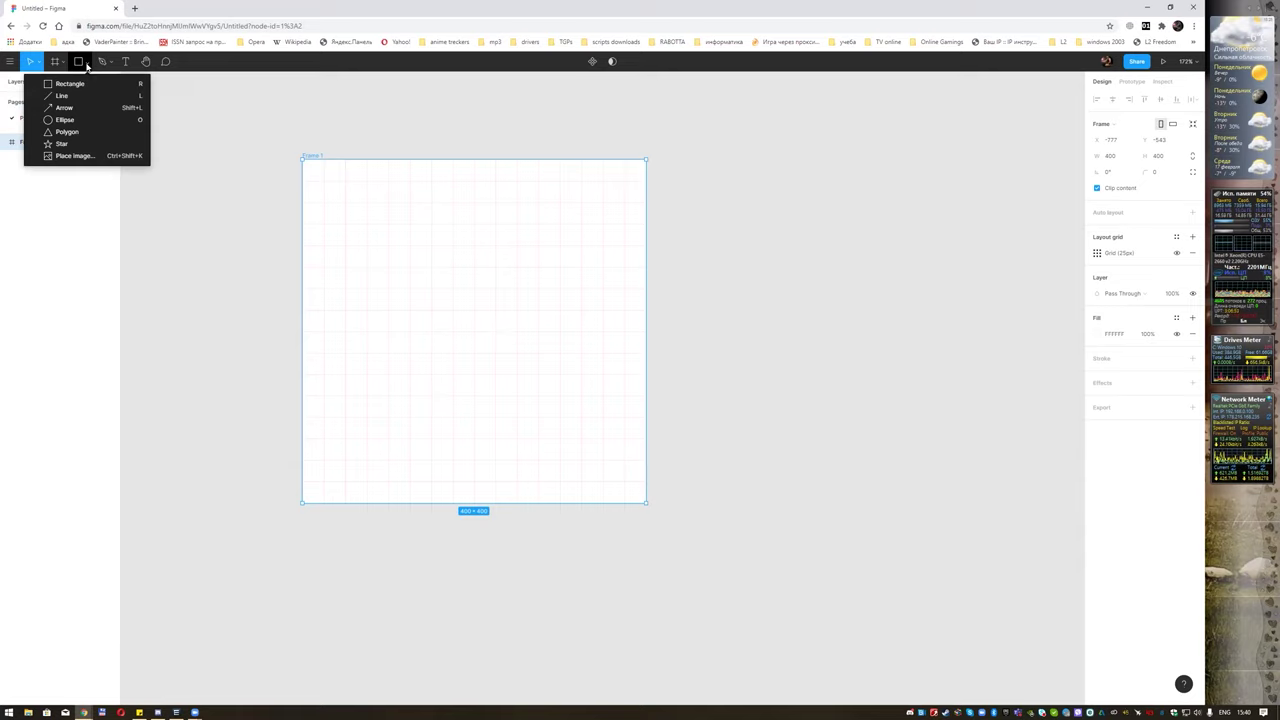
pyautogui.click(86, 121)
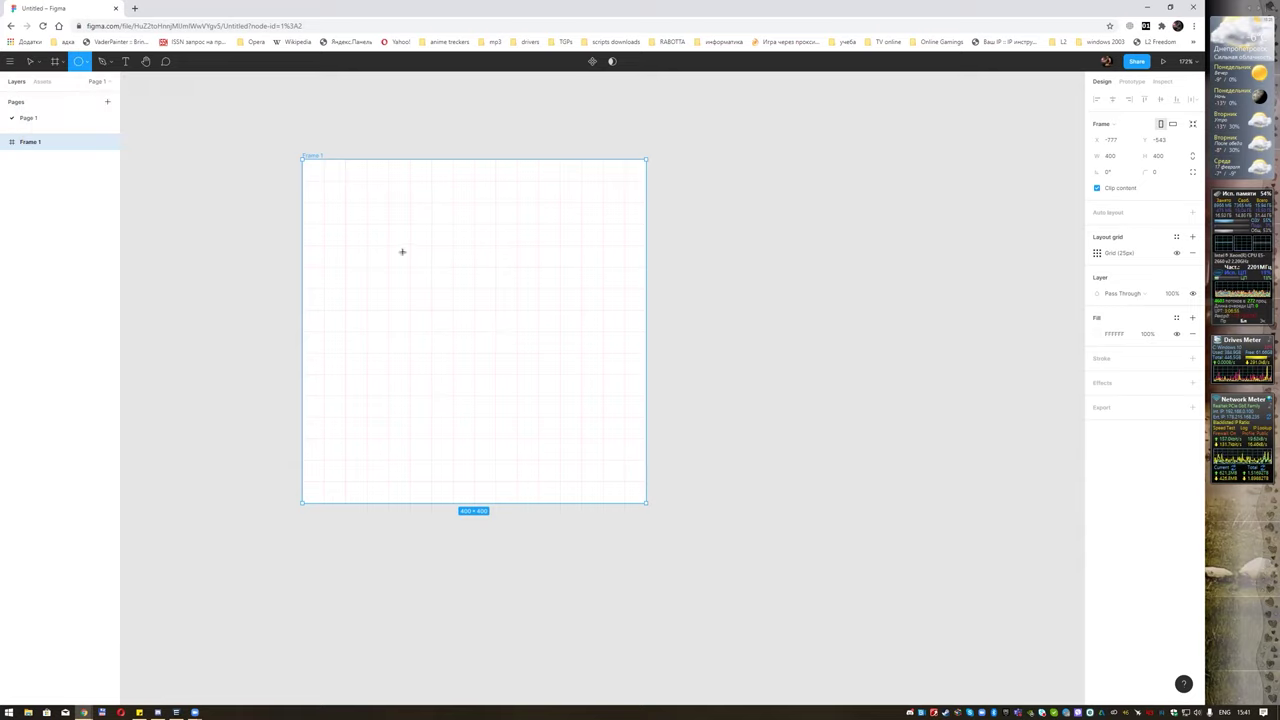
pyautogui.moveTo(429, 262)
pyautogui.mouseDown()
pyautogui.moveTo(454, 214)
pyautogui.moveTo(637, 442)
pyautogui.moveTo(603, 437)
pyautogui.mouseUp()
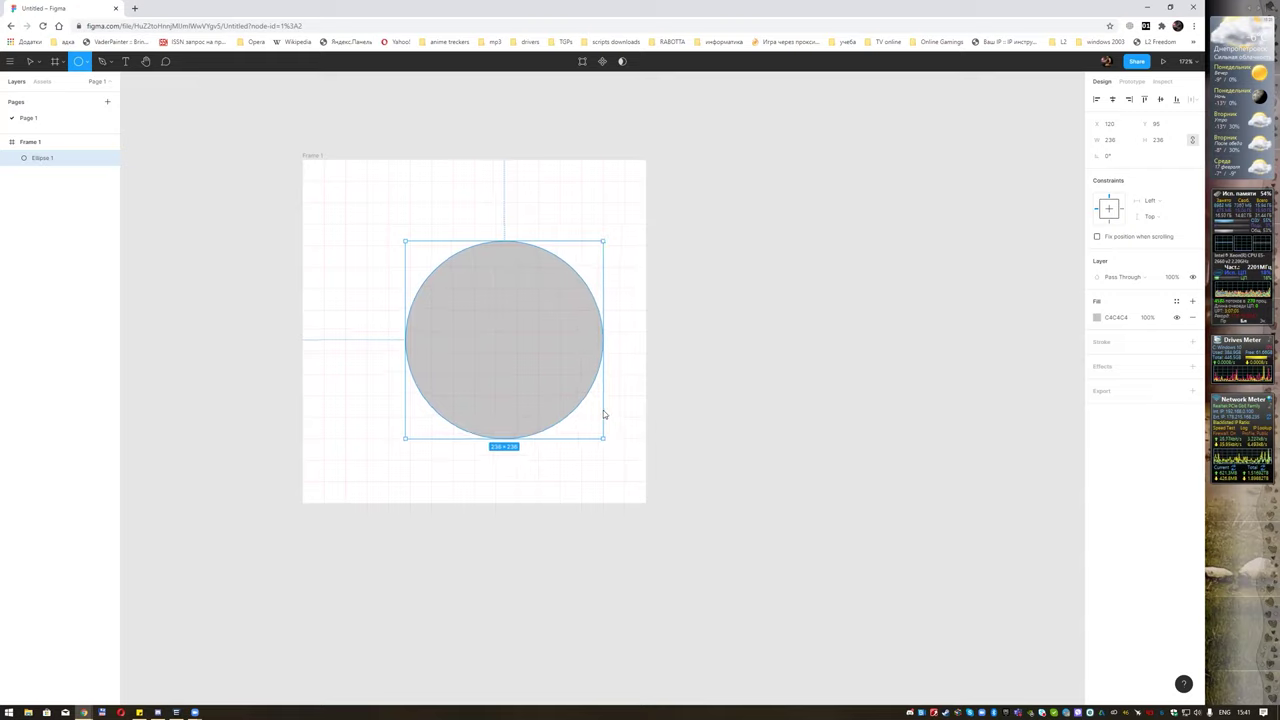
pyautogui.moveTo(549, 363); pyautogui.dragTo(445, 303)
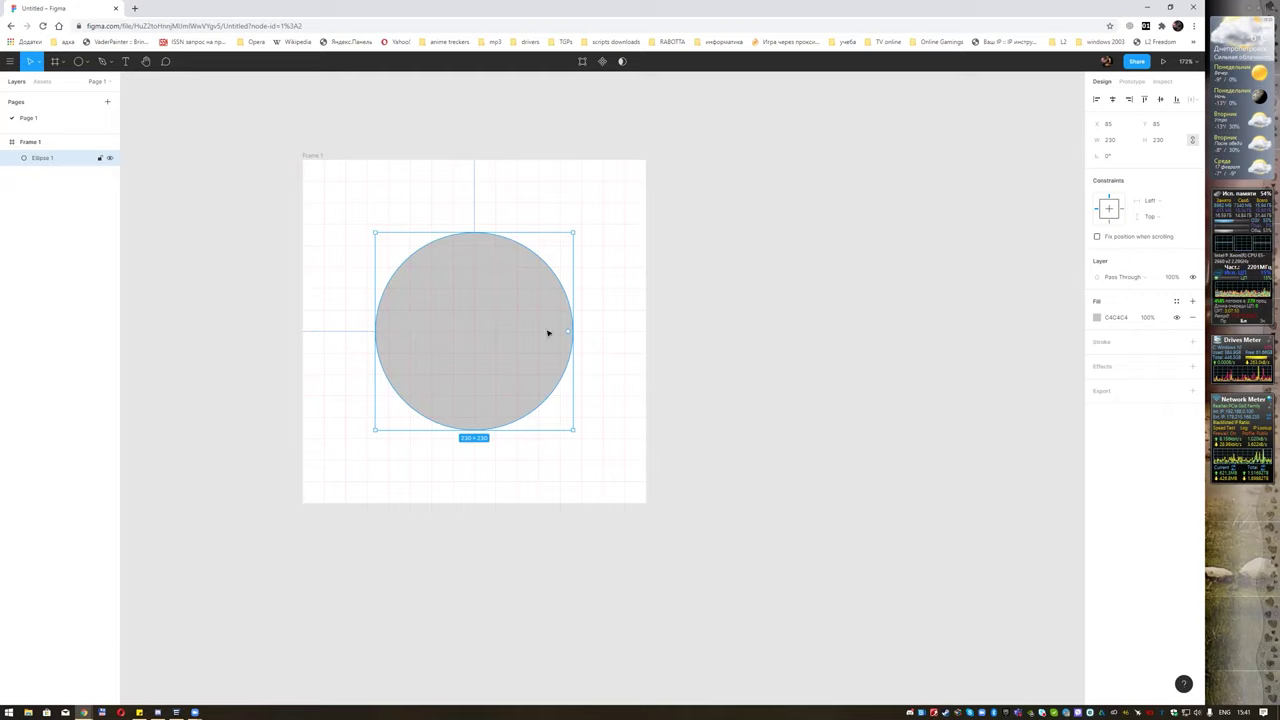
pyautogui.moveTo(493, 304); pyautogui.dragTo(478, 304)
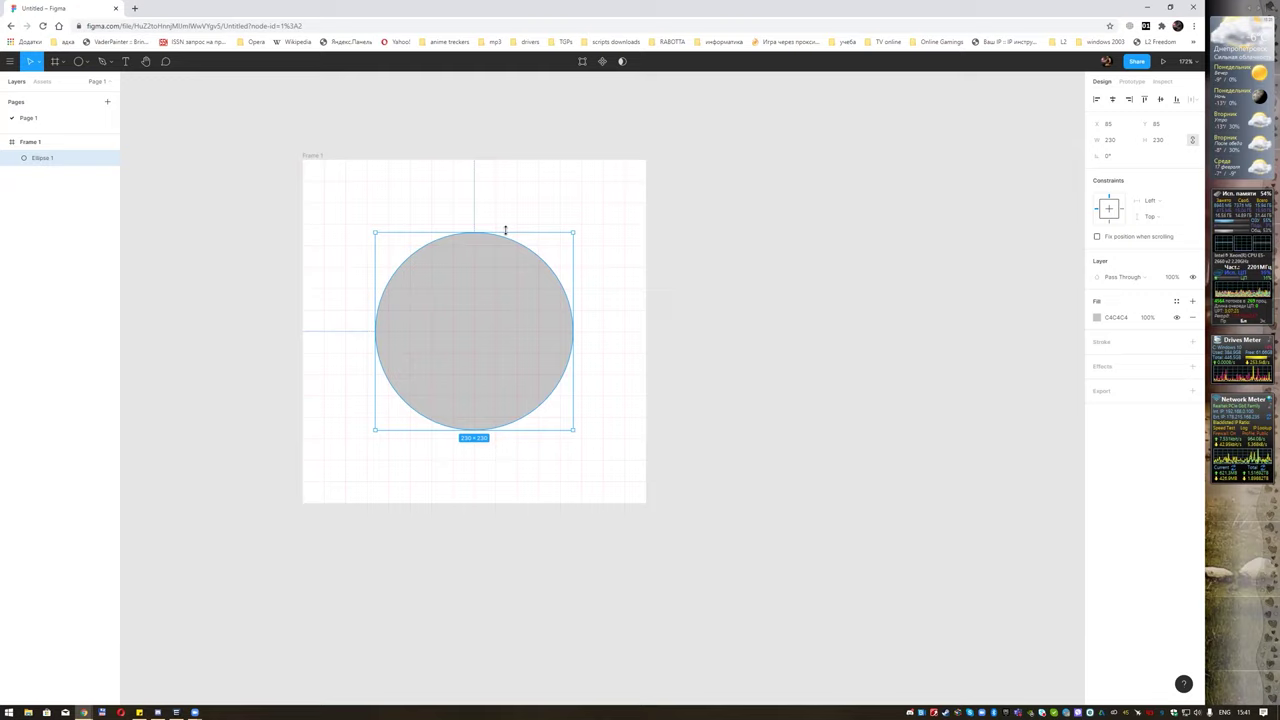
# Fill the circle with pale pink CCBCBC and add a 3px black stroke.
pyautogui.click(1097, 317)
pyautogui.moveTo(997, 349); pyautogui.dragTo(991, 354)
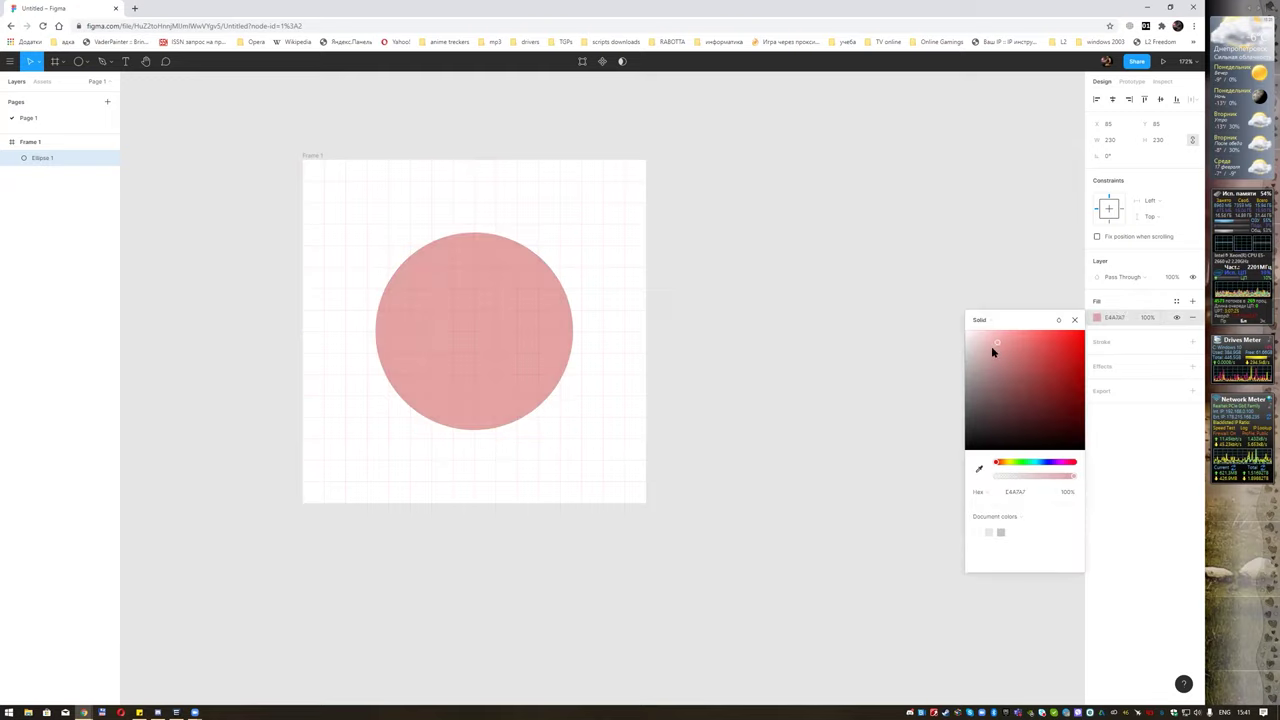
pyautogui.click(1158, 454)
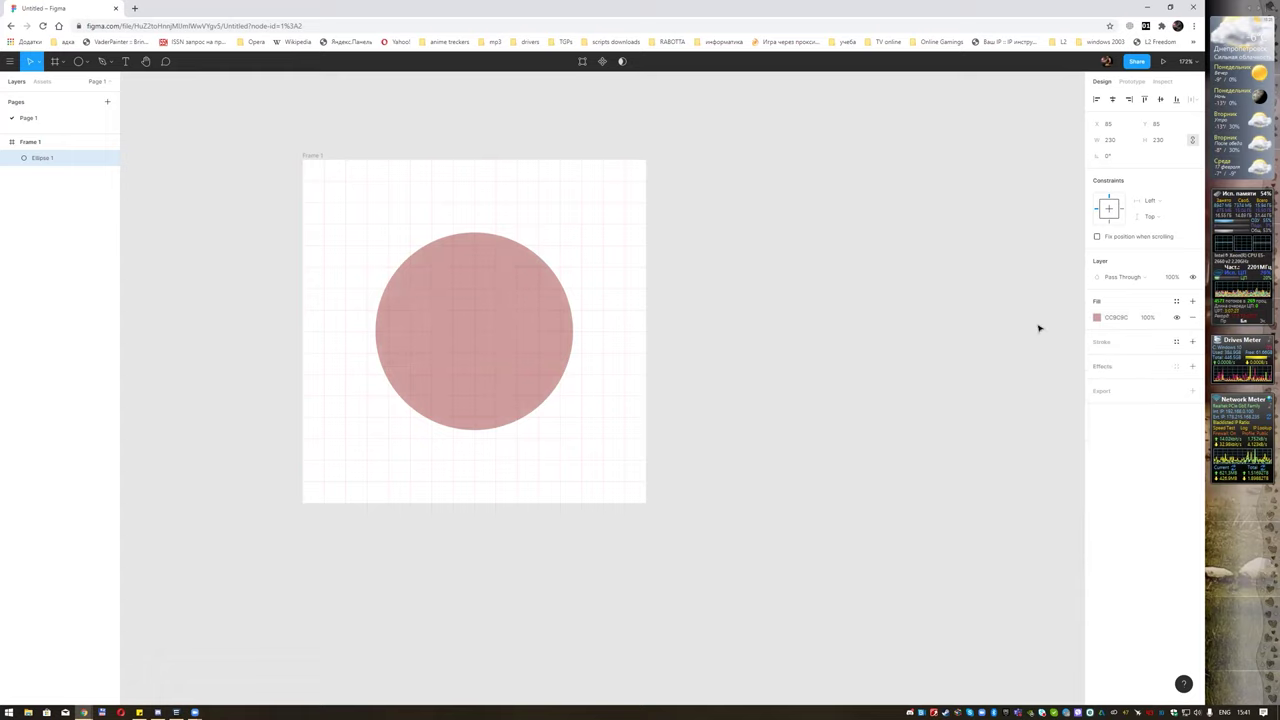
pyautogui.moveTo(1140, 342)
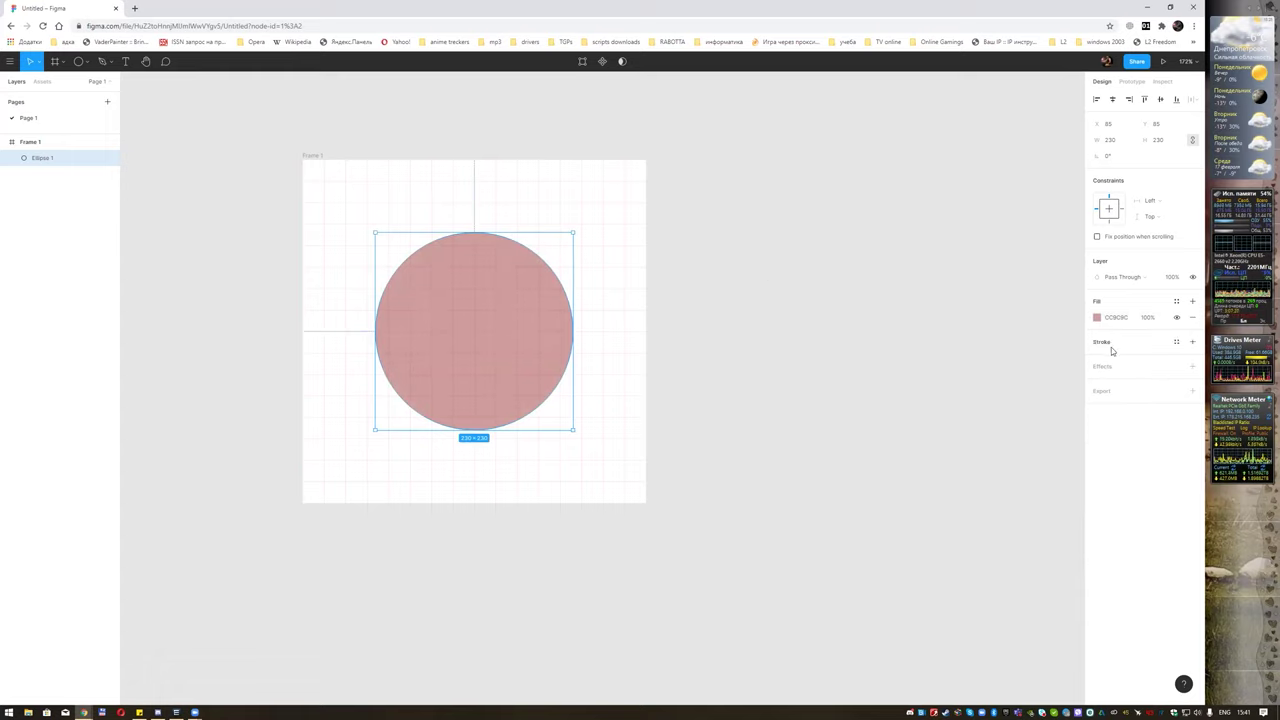
pyautogui.click(1192, 342)
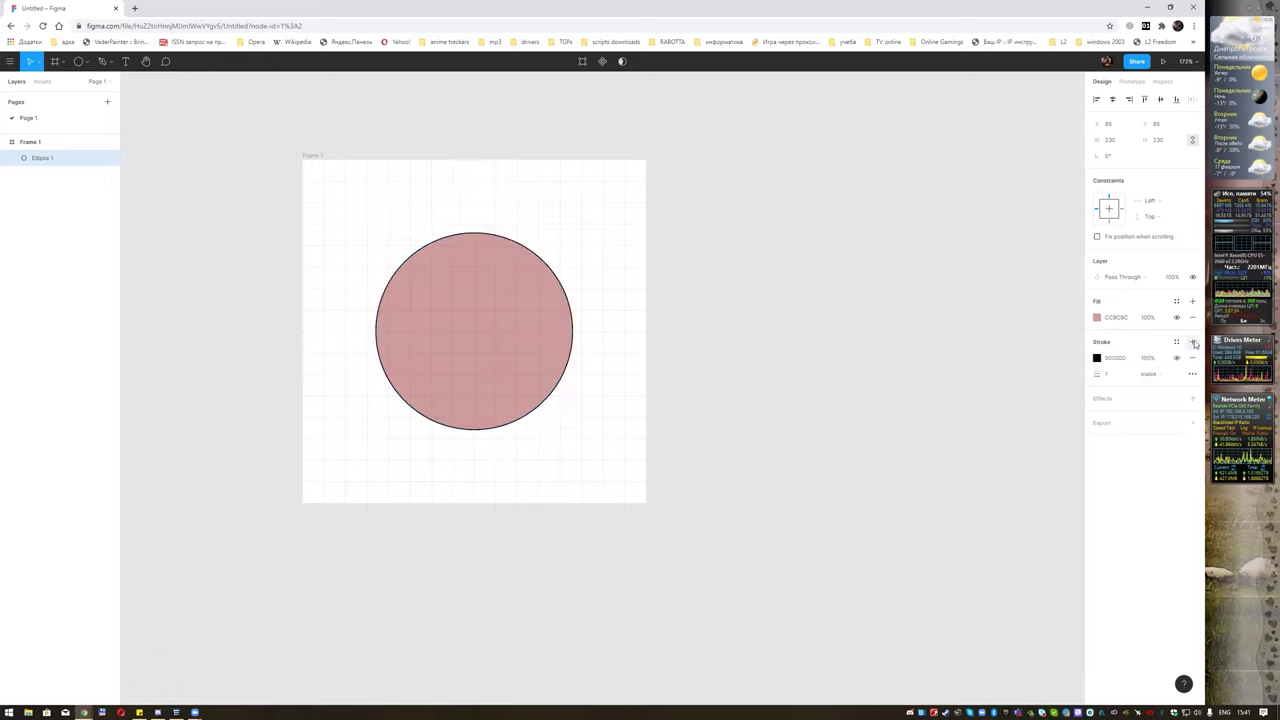
pyautogui.click(1097, 358)
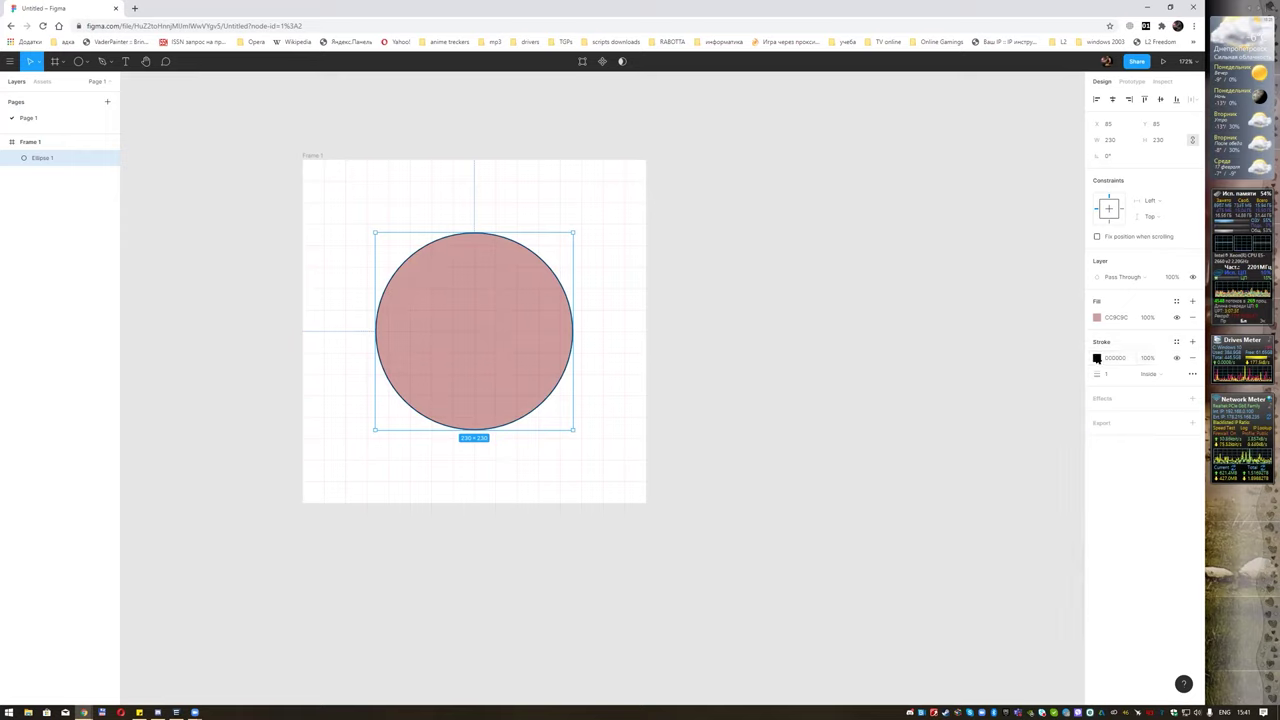
pyautogui.moveTo(1100, 372); pyautogui.dragTo(1106, 377)
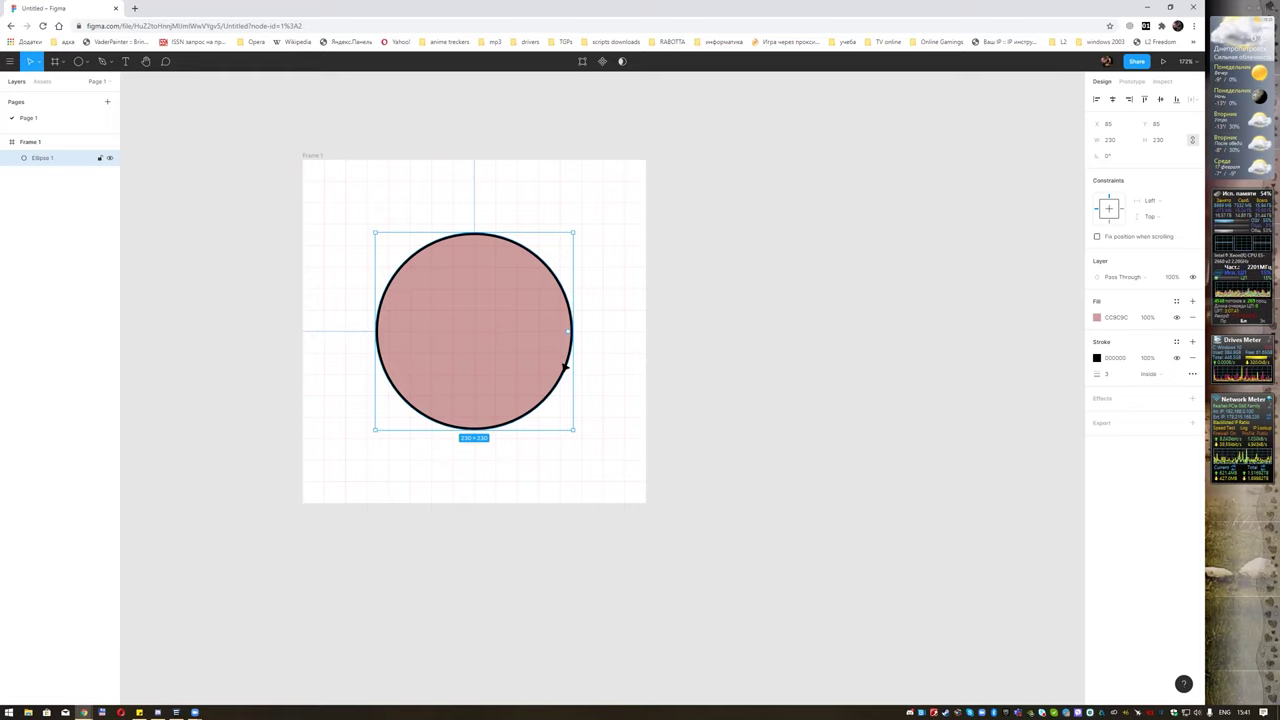
# Draw Rectangle 1, a 50×400 bar over the circle, with a 3px black stroke.
pyautogui.click(88, 61)
pyautogui.click(87, 84)
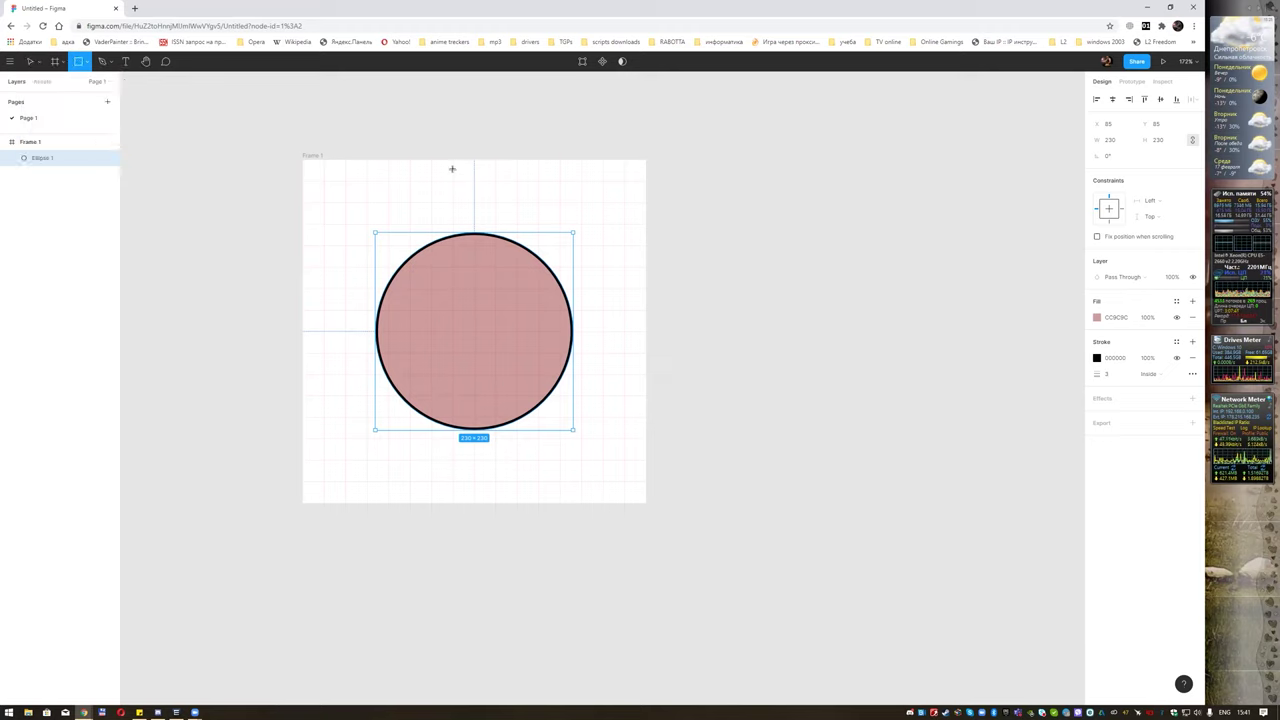
pyautogui.moveTo(431, 158)
pyautogui.mouseDown()
pyautogui.moveTo(450, 206)
pyautogui.moveTo(476, 508)
pyautogui.mouseUp()
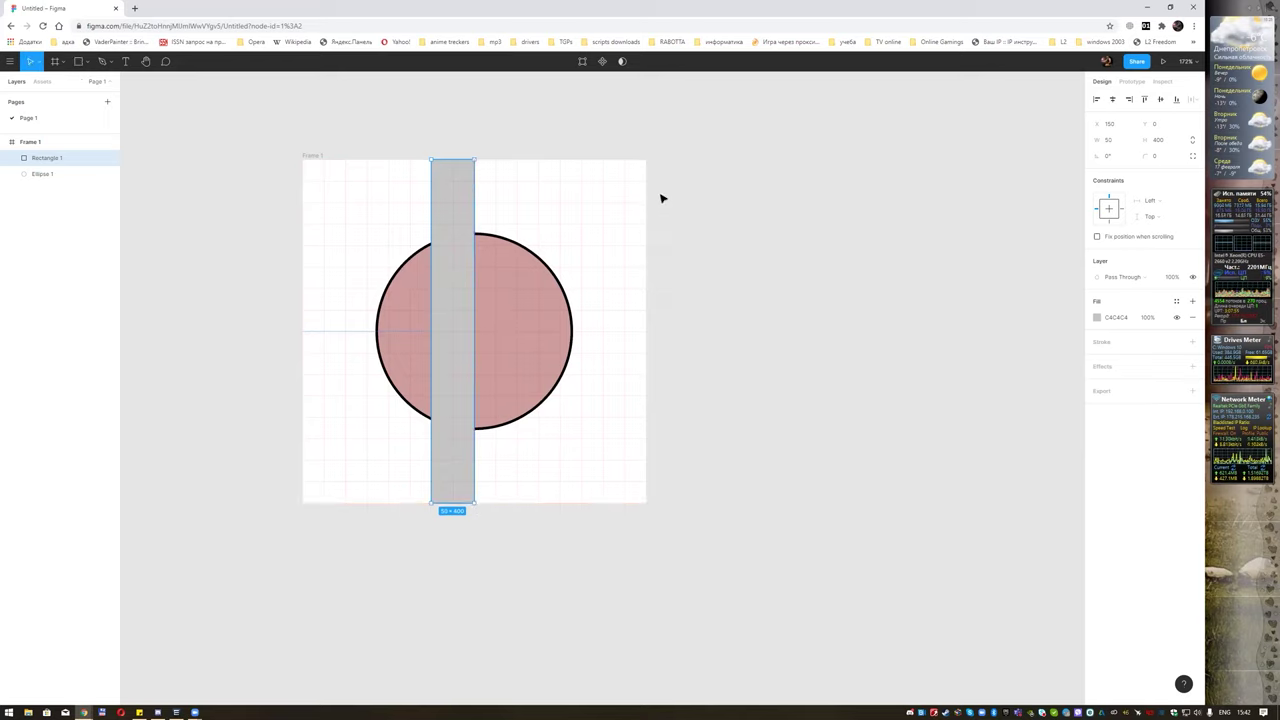
pyautogui.click(1192, 341)
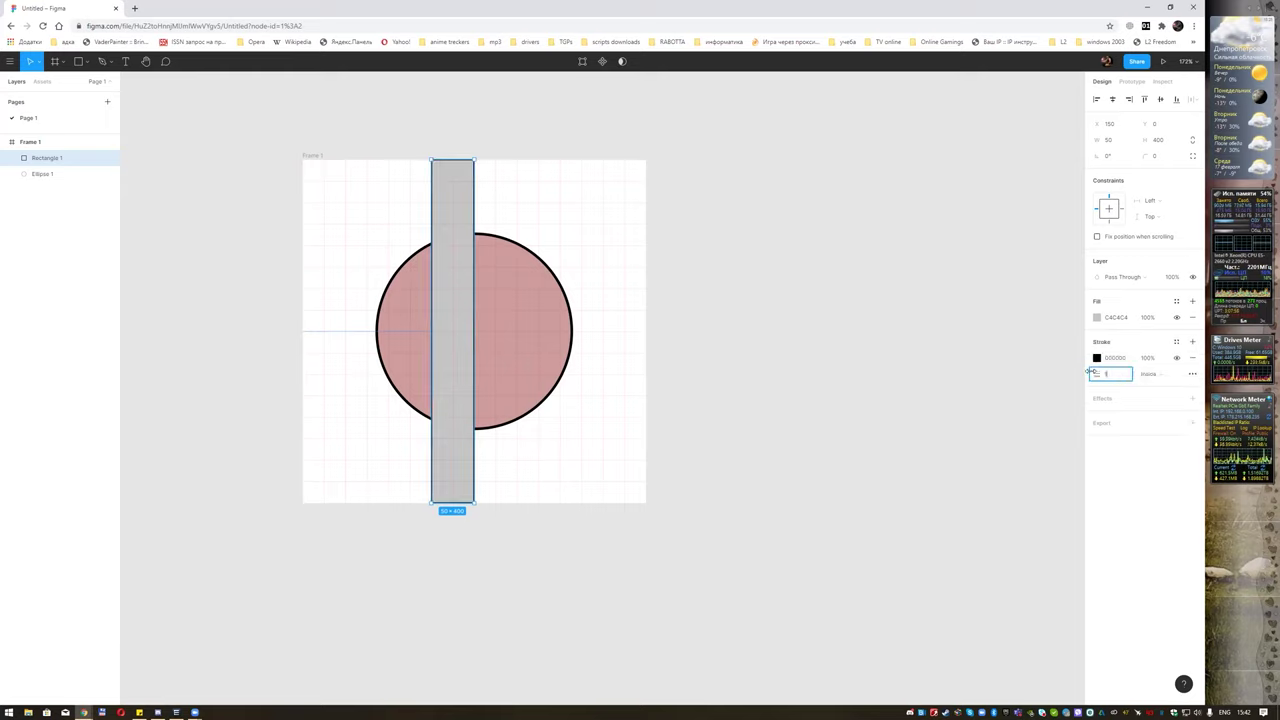
pyautogui.press('Return')
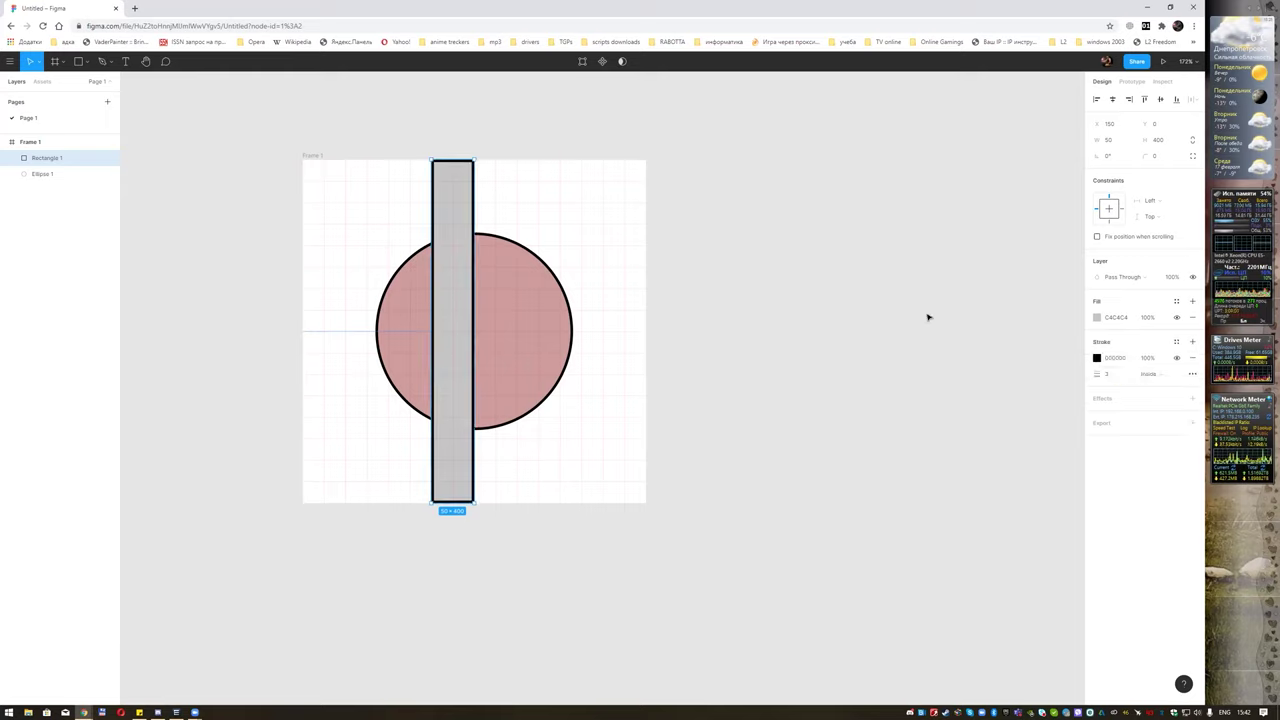
pyautogui.click(554, 208)
pyautogui.click(517, 280)
pyautogui.click(457, 200)
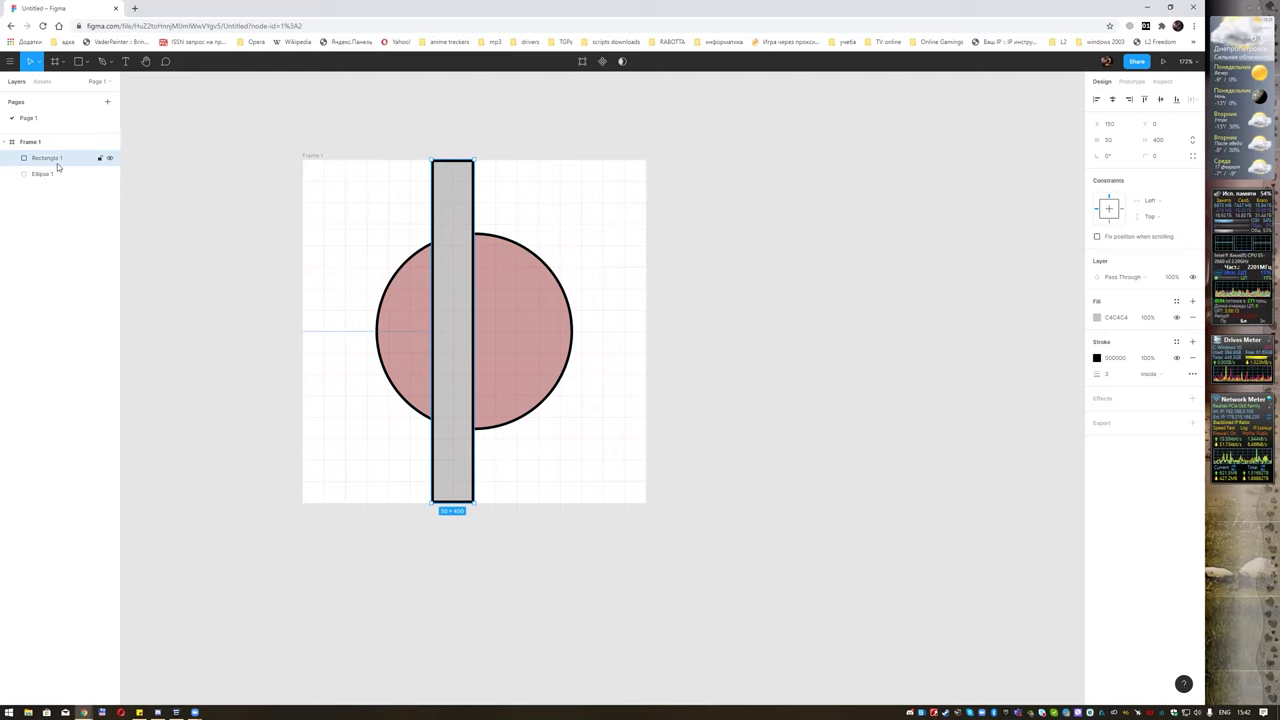
# Select Ellipse 1 and Rectangle 1 in Layers and align their horizontal centres.
pyautogui.click(491, 283)
pyautogui.keyDown('shift'); pyautogui.click(466, 214); pyautogui.keyUp('shift')
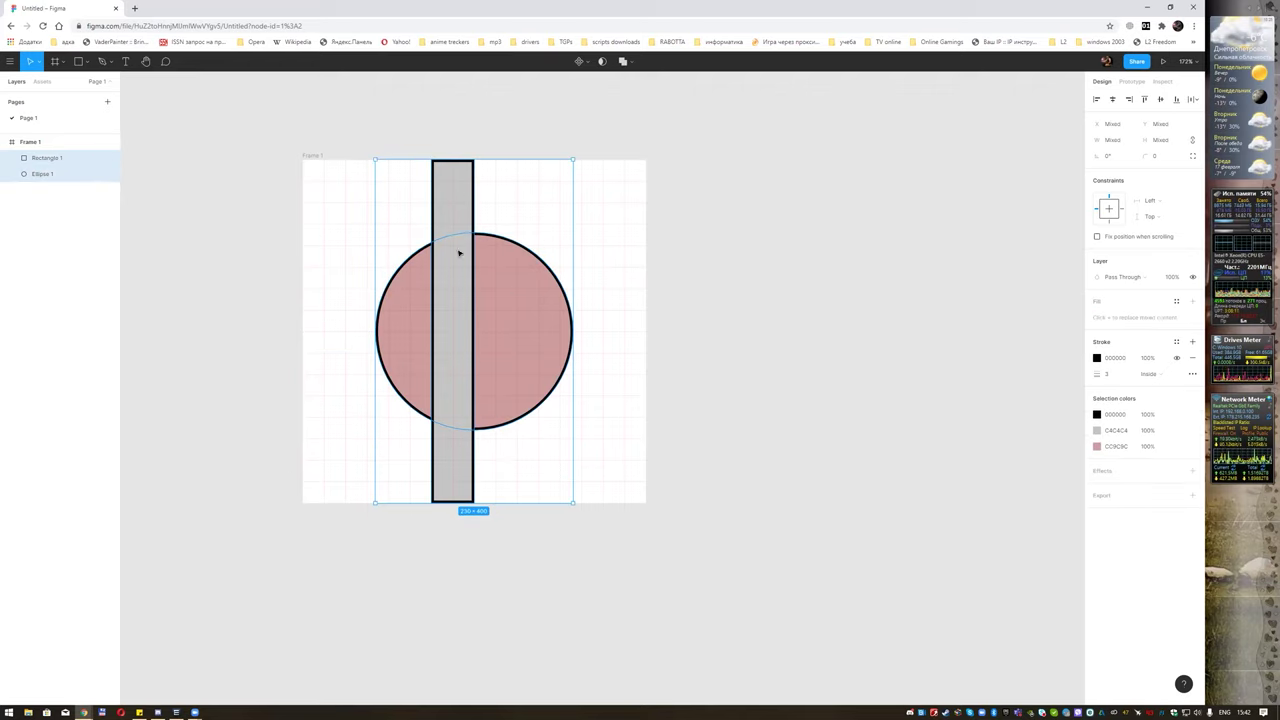
pyautogui.click(662, 254)
pyautogui.click(50, 169)
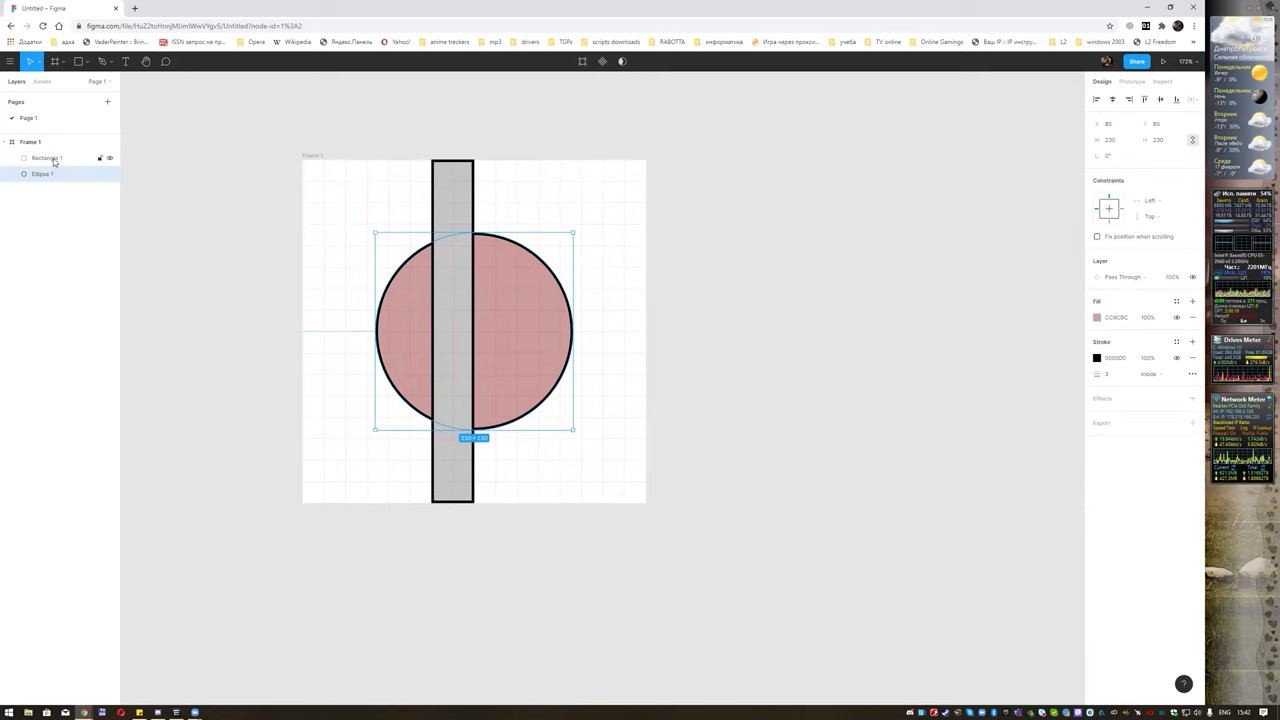
pyautogui.keyDown('shift'); pyautogui.click(55, 158); pyautogui.keyUp('shift')
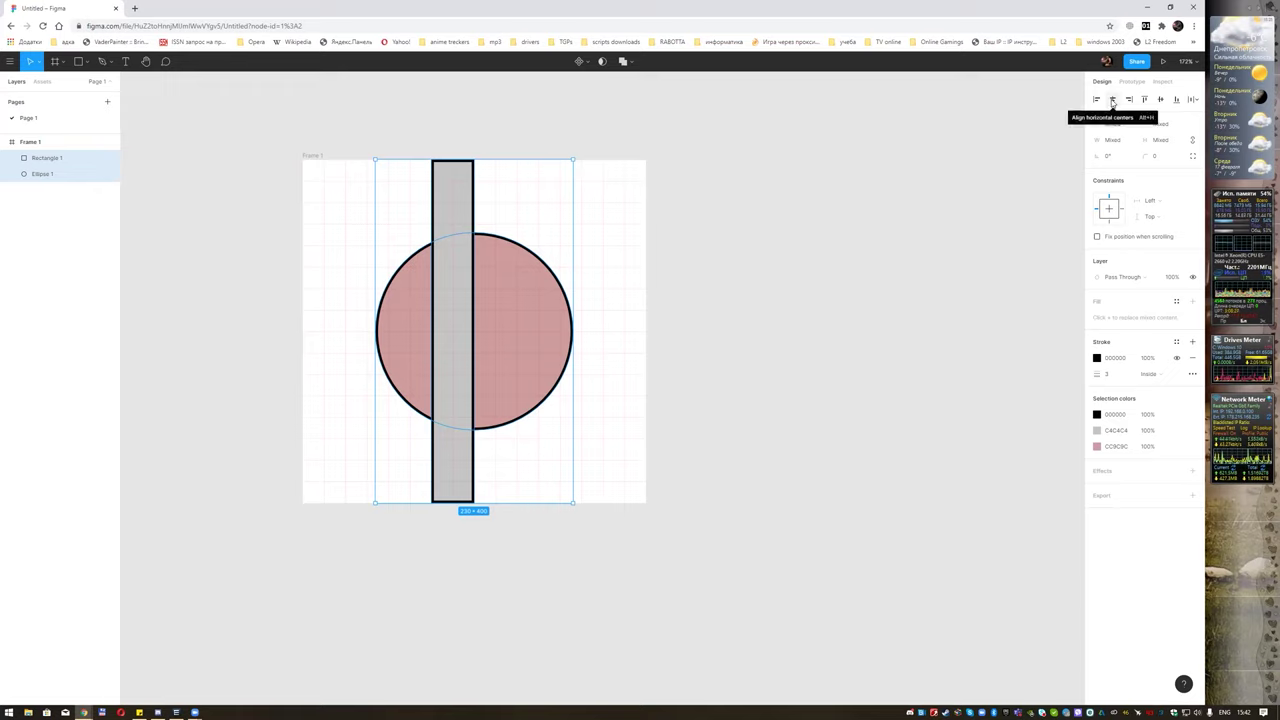
pyautogui.click(1112, 100)
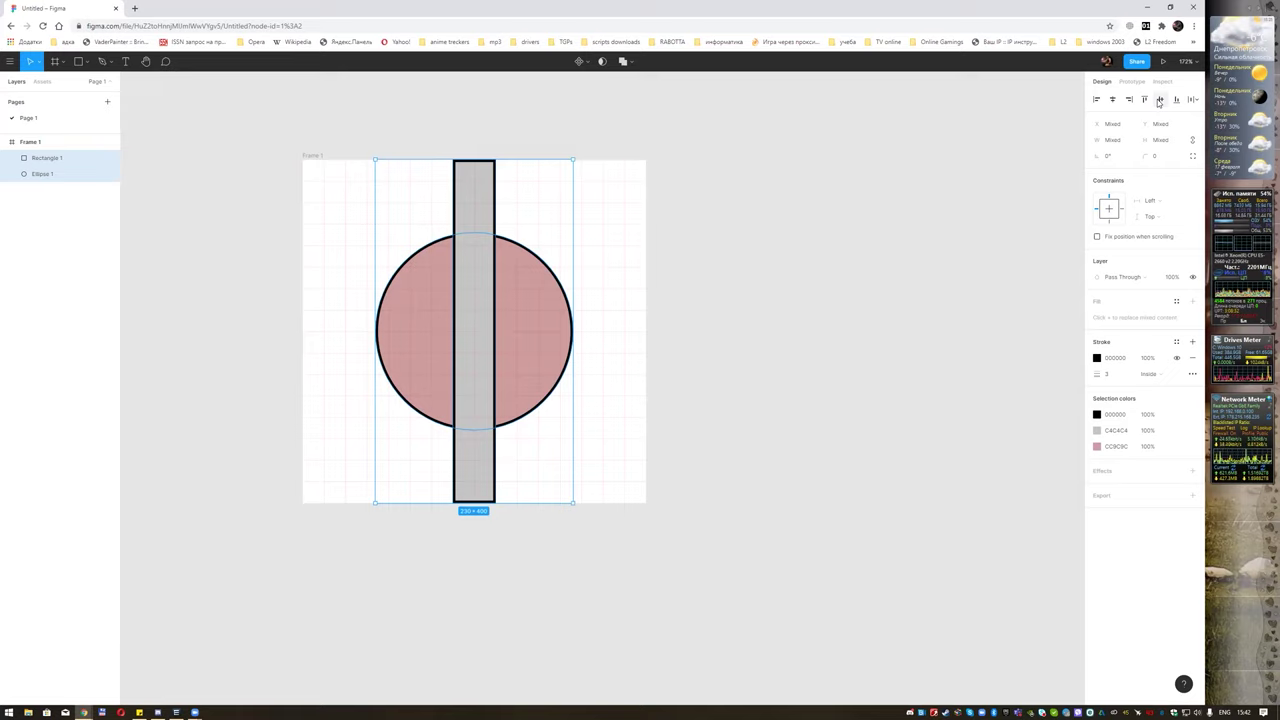
# Give Rectangle 1 a corner radius of 22 for pill-shaped ends.
pyautogui.click(600, 200)
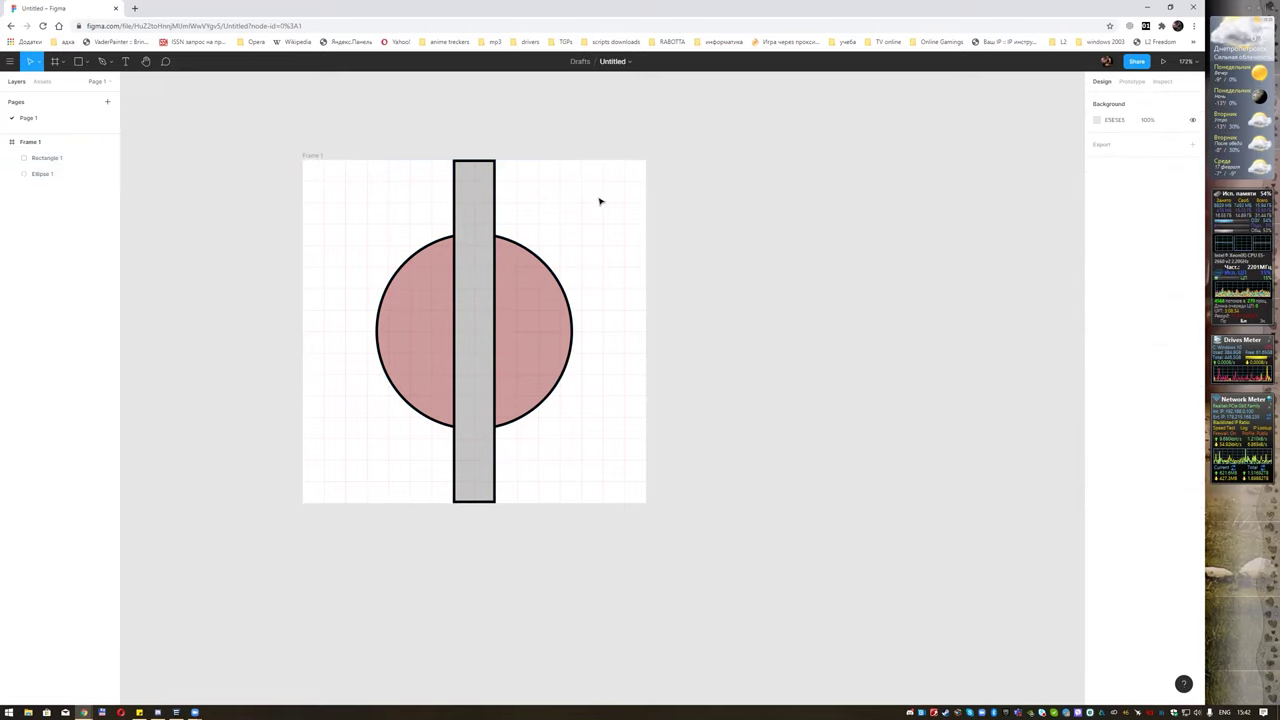
pyautogui.click(486, 175)
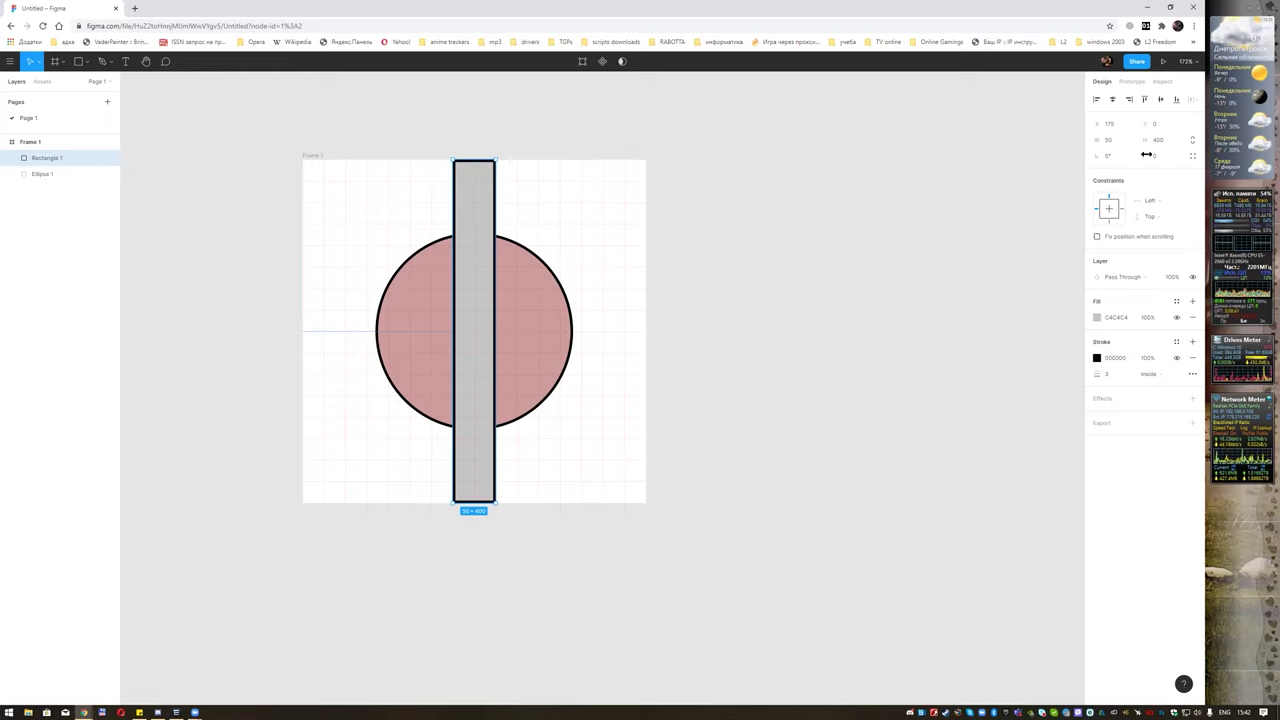
pyautogui.moveTo(1142, 157)
pyautogui.mouseDown()
pyautogui.moveTo(1155, 157)
pyautogui.moveTo(226, 155)
pyautogui.moveTo(246, 155)
pyautogui.mouseUp()
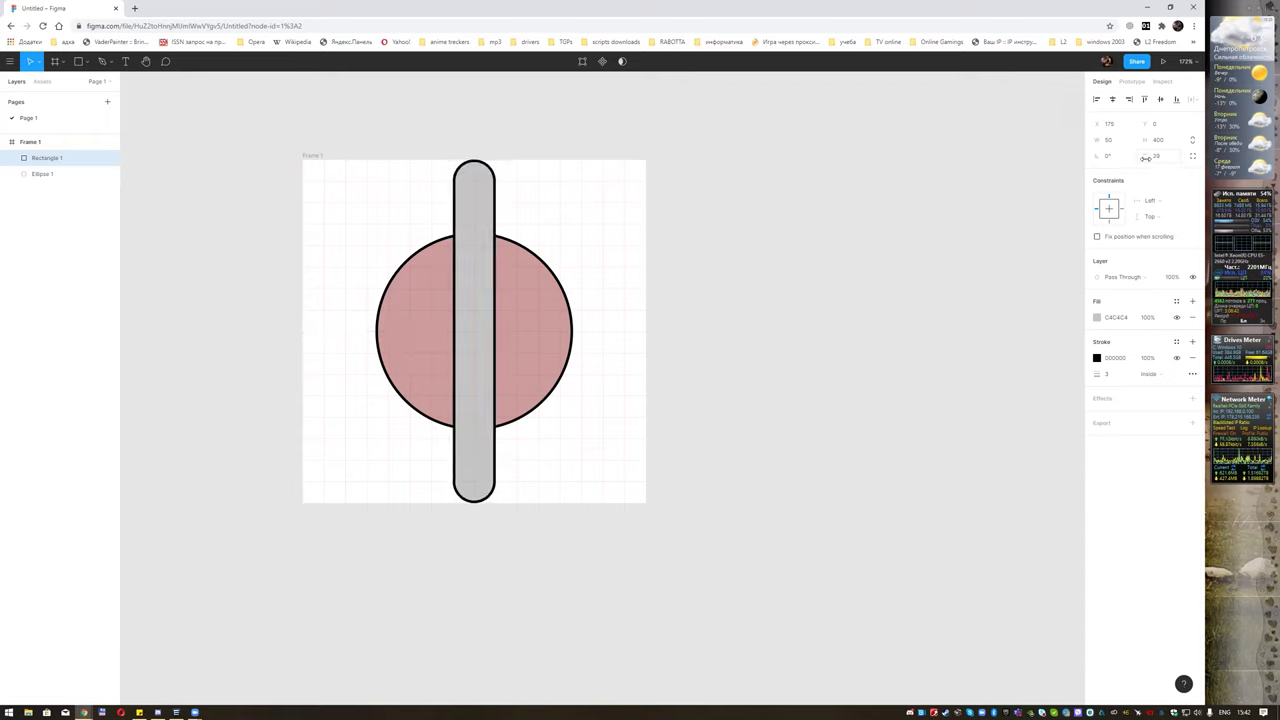
pyautogui.moveTo(1138, 158); pyautogui.dragTo(1137, 160)
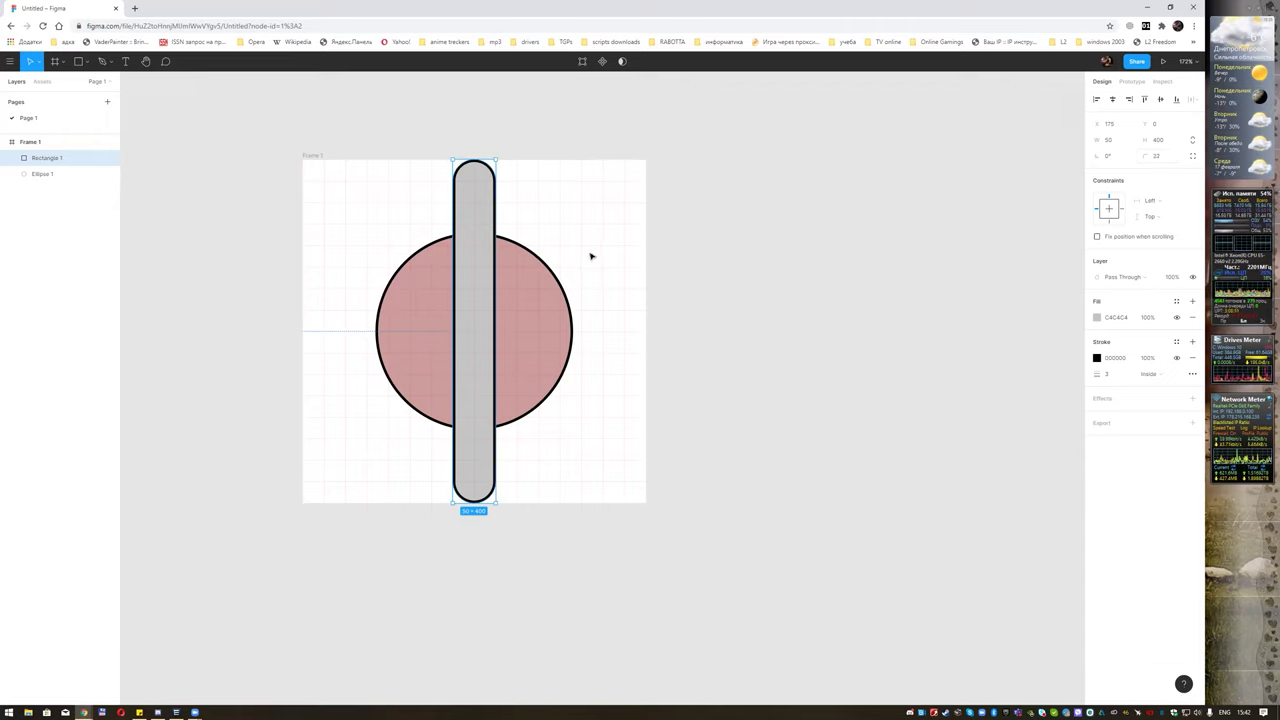
pyautogui.click(537, 211)
pyautogui.click(478, 207)
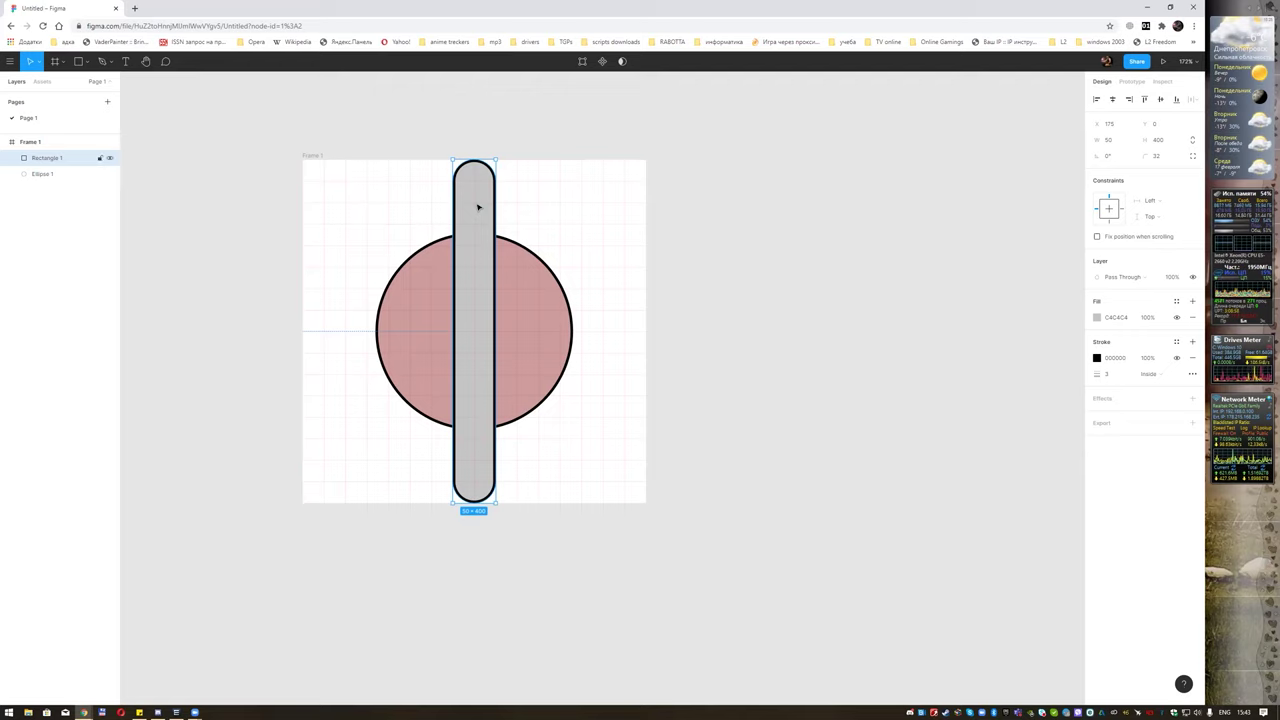
# Paste two copies of the pill bar, rotated 45° and 90°.
pyautogui.hotkey('ctrl', 'v')
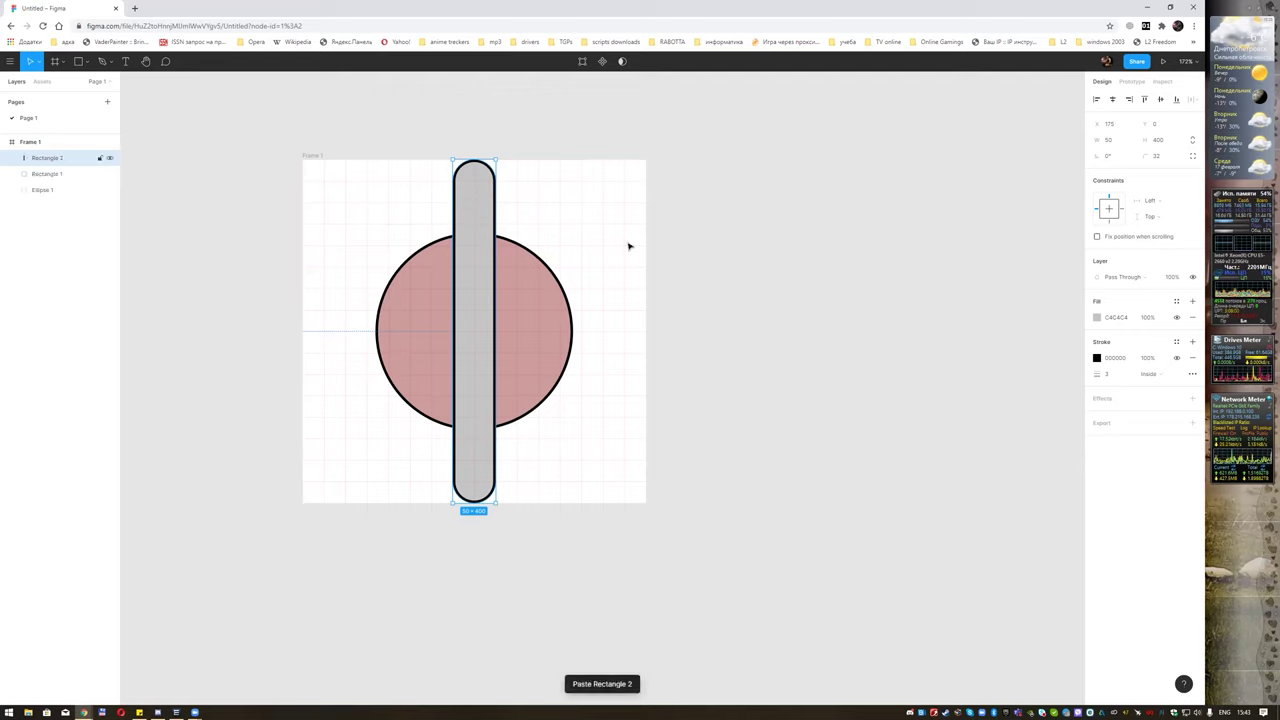
pyautogui.click(1110, 159)
pyautogui.write('45')
pyautogui.press('Return')
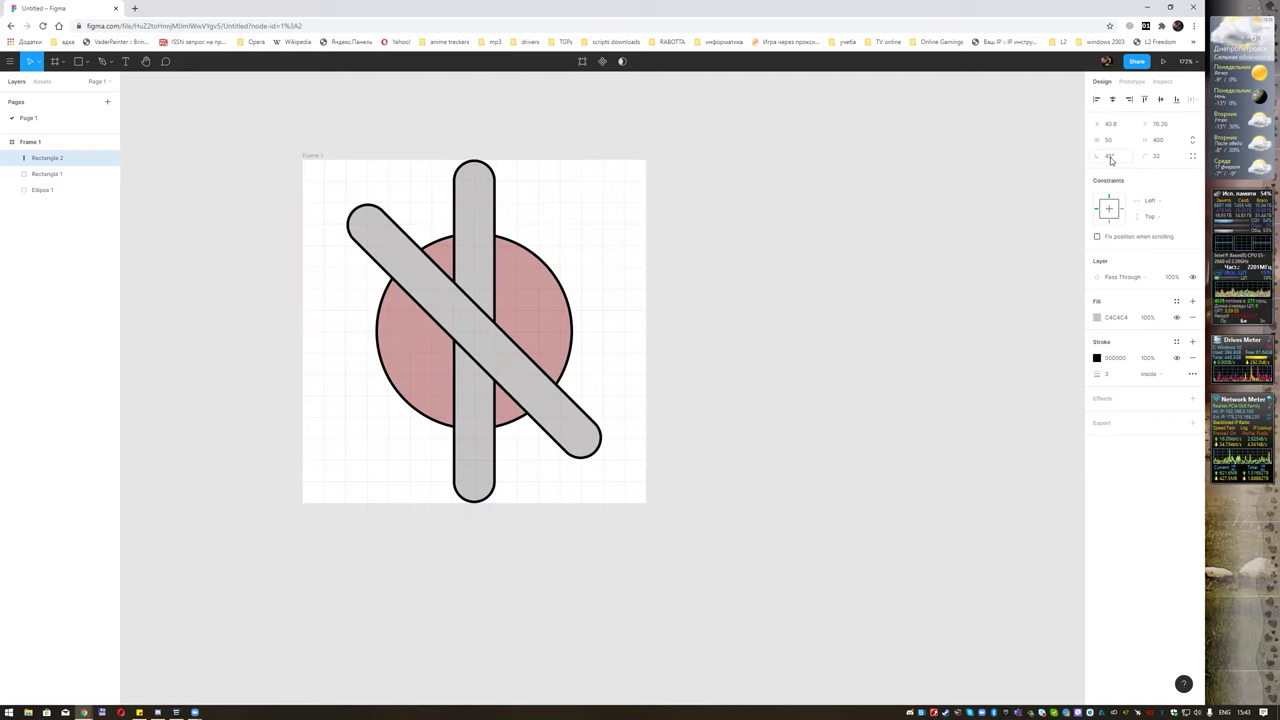
pyautogui.hotkey('ctrl', 'v')
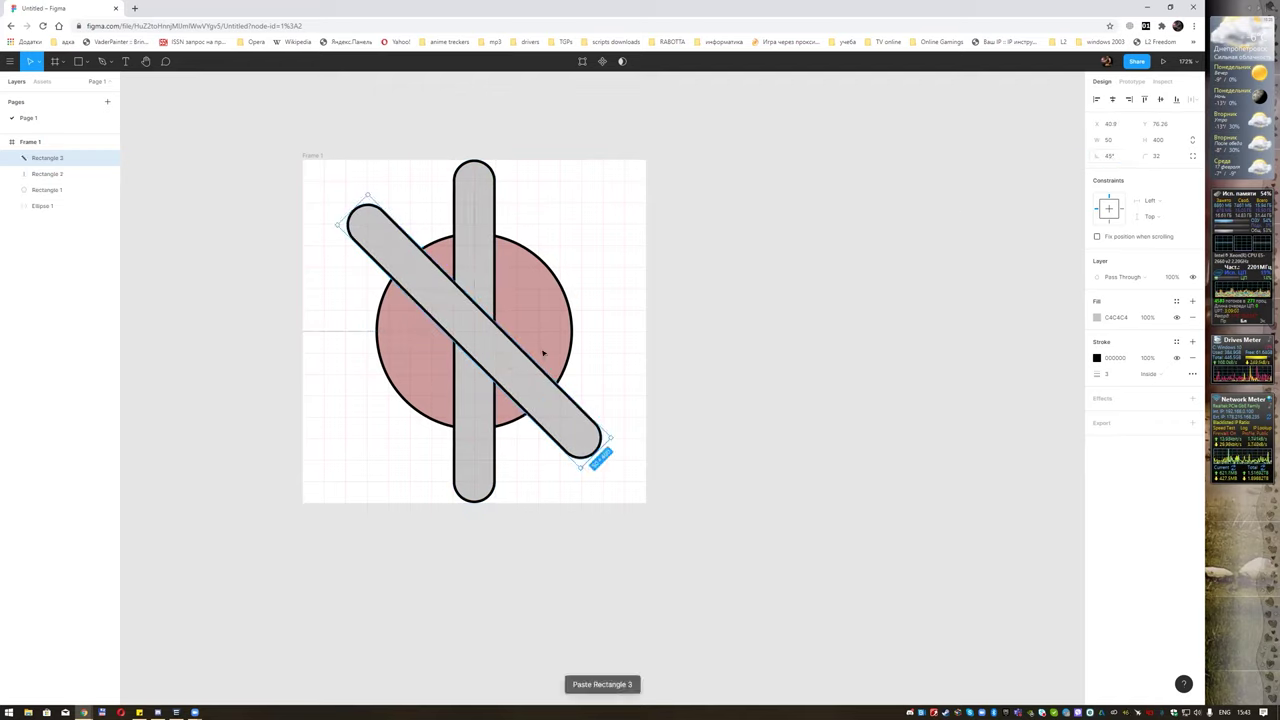
pyautogui.click(1117, 157)
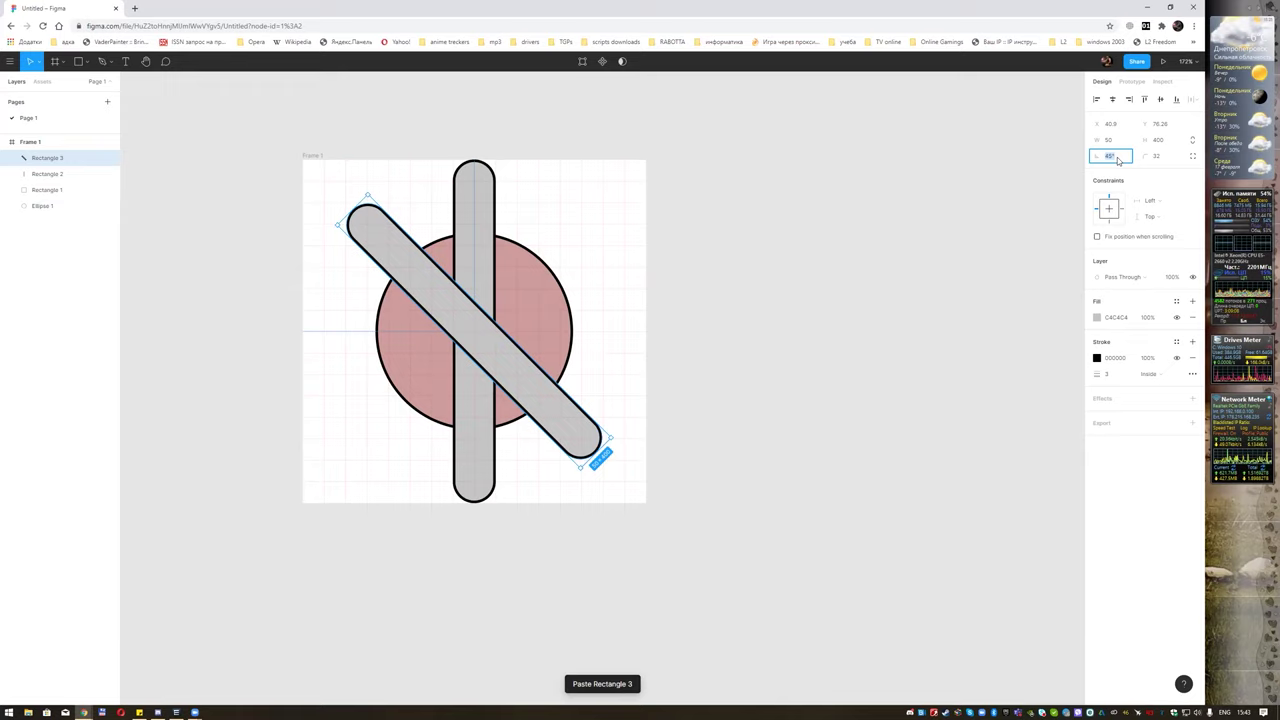
pyautogui.write('90')
pyautogui.press('Return')
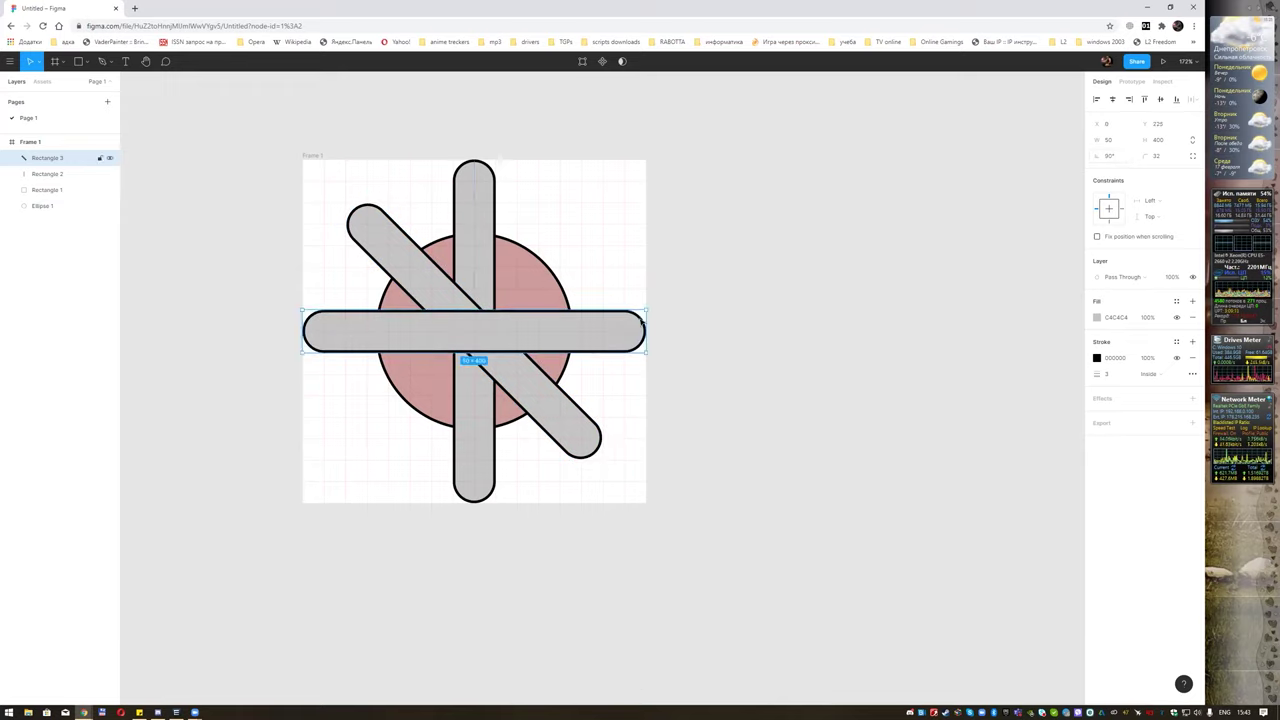
# Paste a third bar copy rotated -45° and select all the shapes.
pyautogui.hotkey('ctrl', 'v')
pyautogui.click(1107, 157)
pyautogui.write('-45')
pyautogui.press('Return')
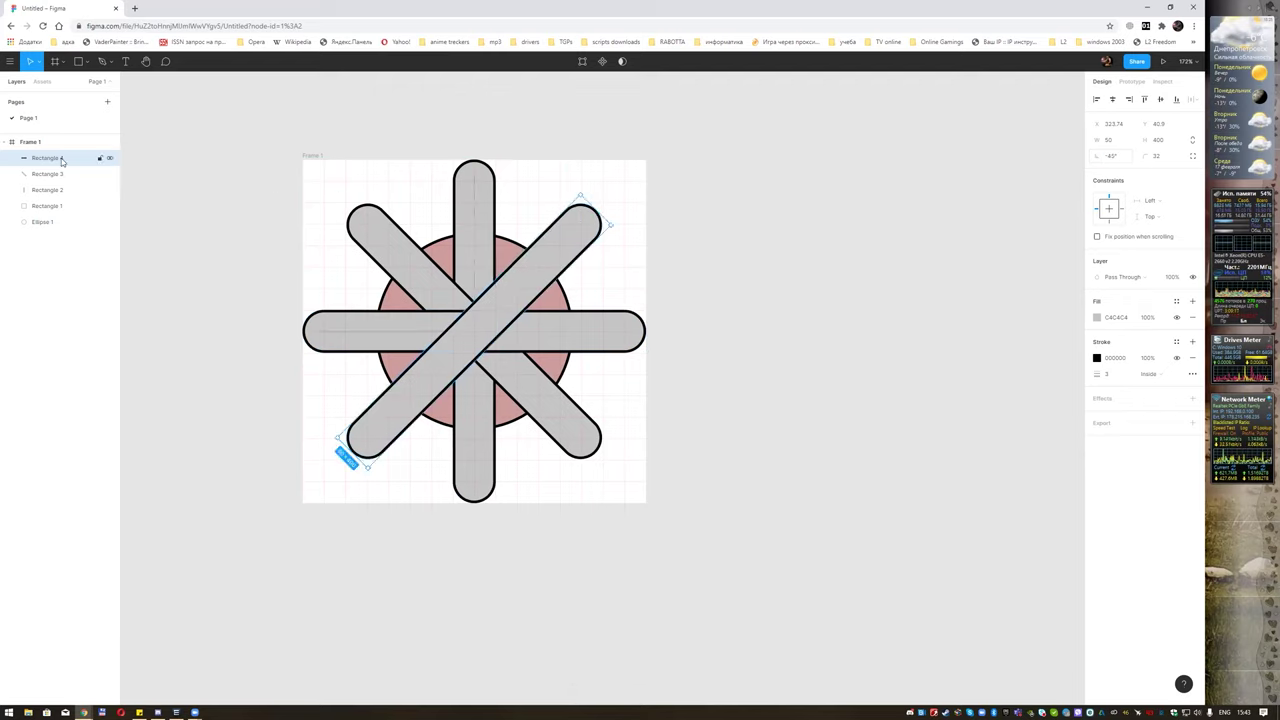
pyautogui.keyDown('shift'); pyautogui.click(43, 222); pyautogui.keyUp('shift')
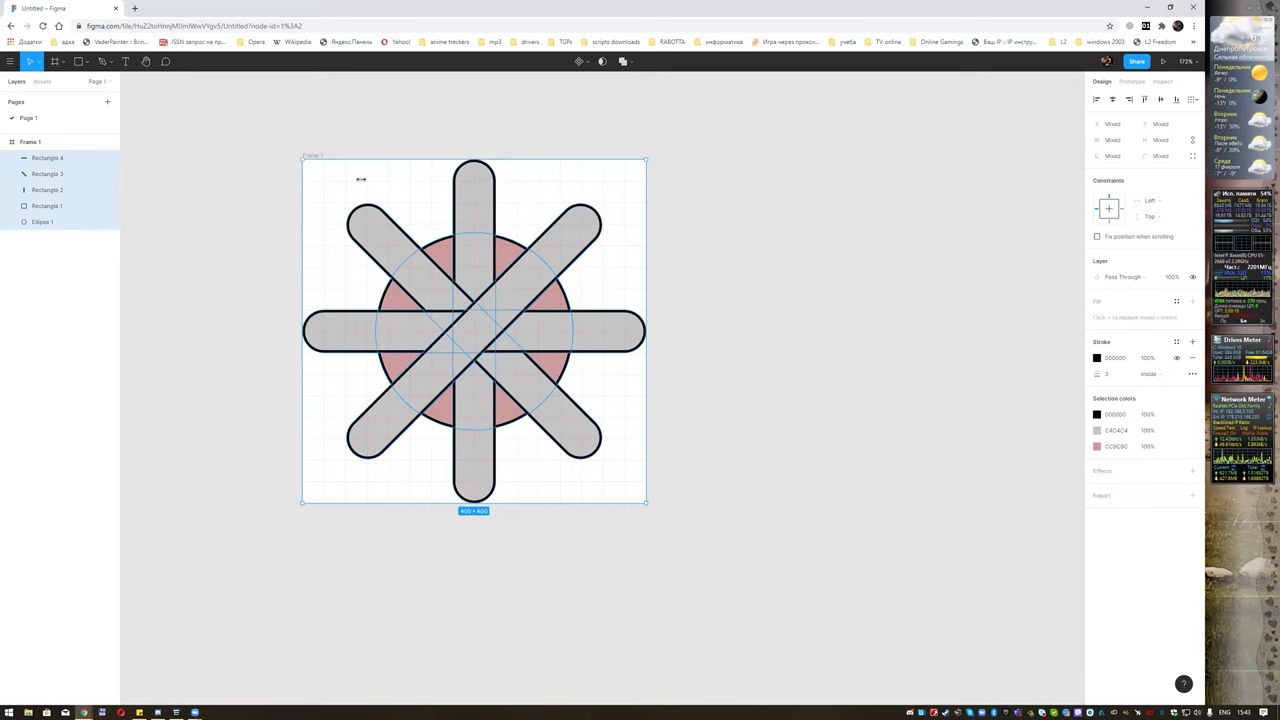
# Combine the circle and four bars with Union selection.
pyautogui.click(630, 62)
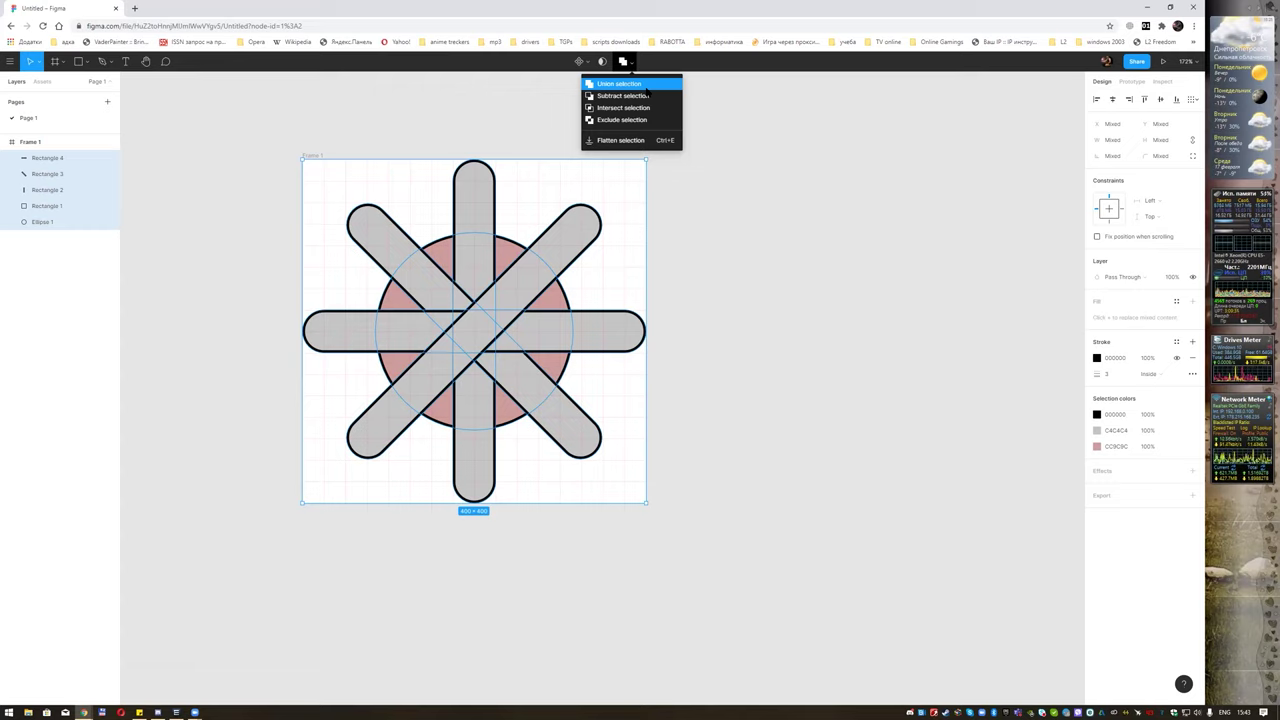
pyautogui.click(640, 84)
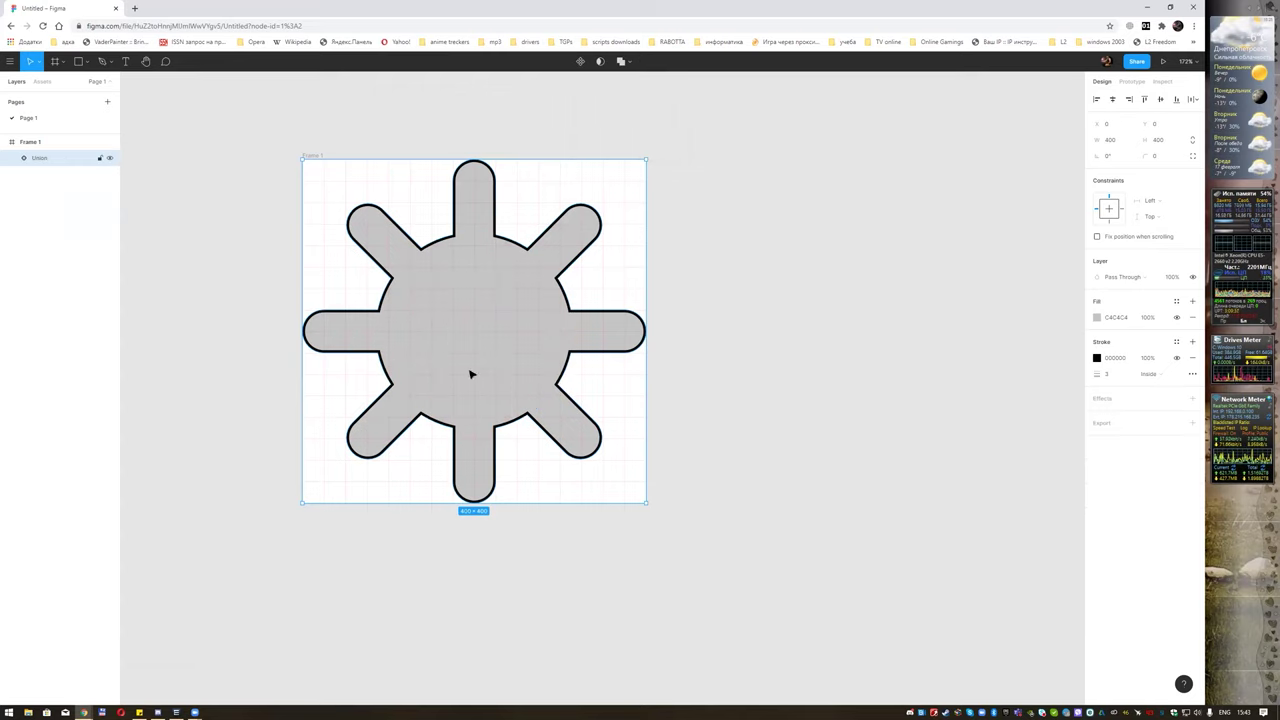
# Draw a circle centred over the gear's middle and give it a black outline.
pyautogui.click(86, 61)
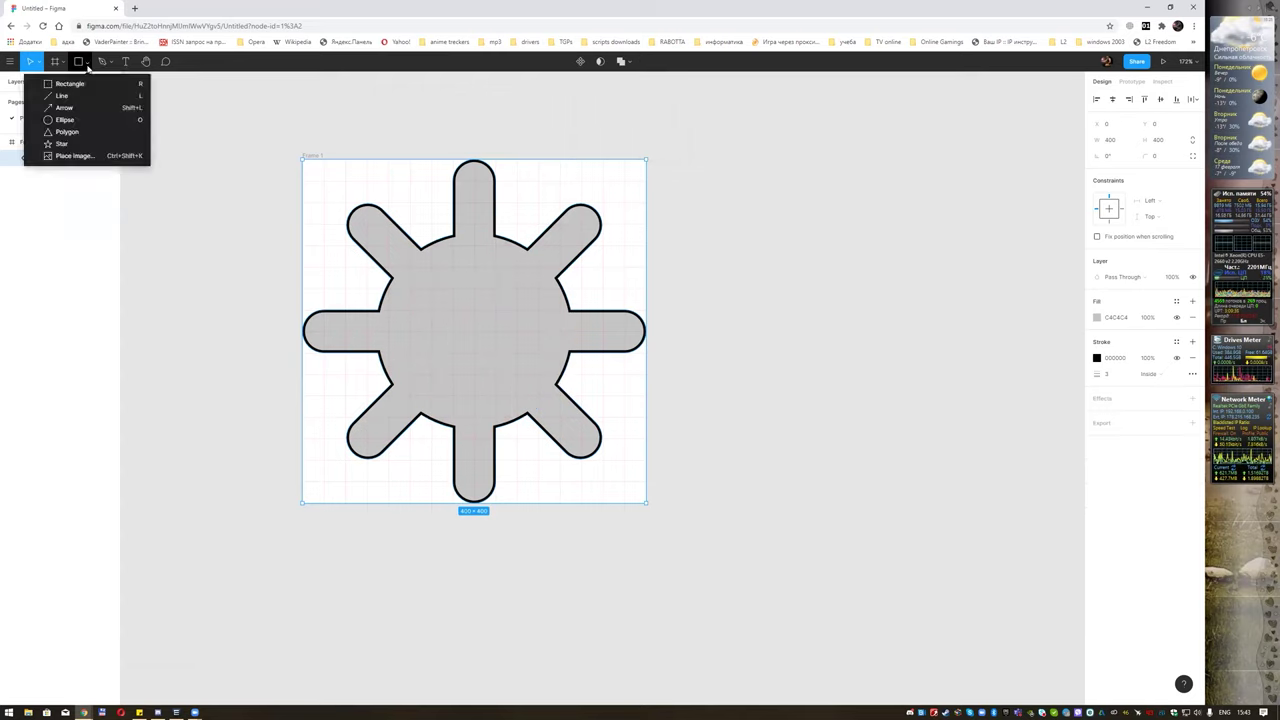
pyautogui.click(84, 115)
pyautogui.moveTo(455, 310); pyautogui.dragTo(612, 442)
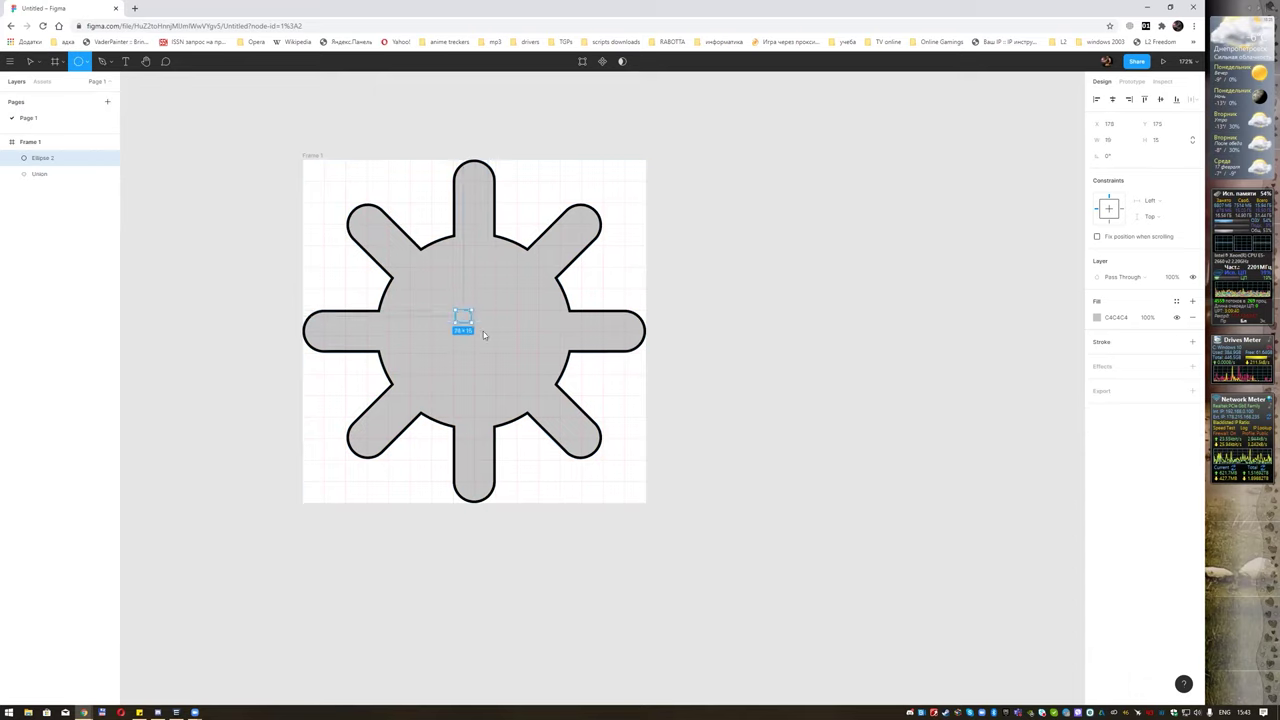
pyautogui.moveTo(534, 389); pyautogui.dragTo(475, 328)
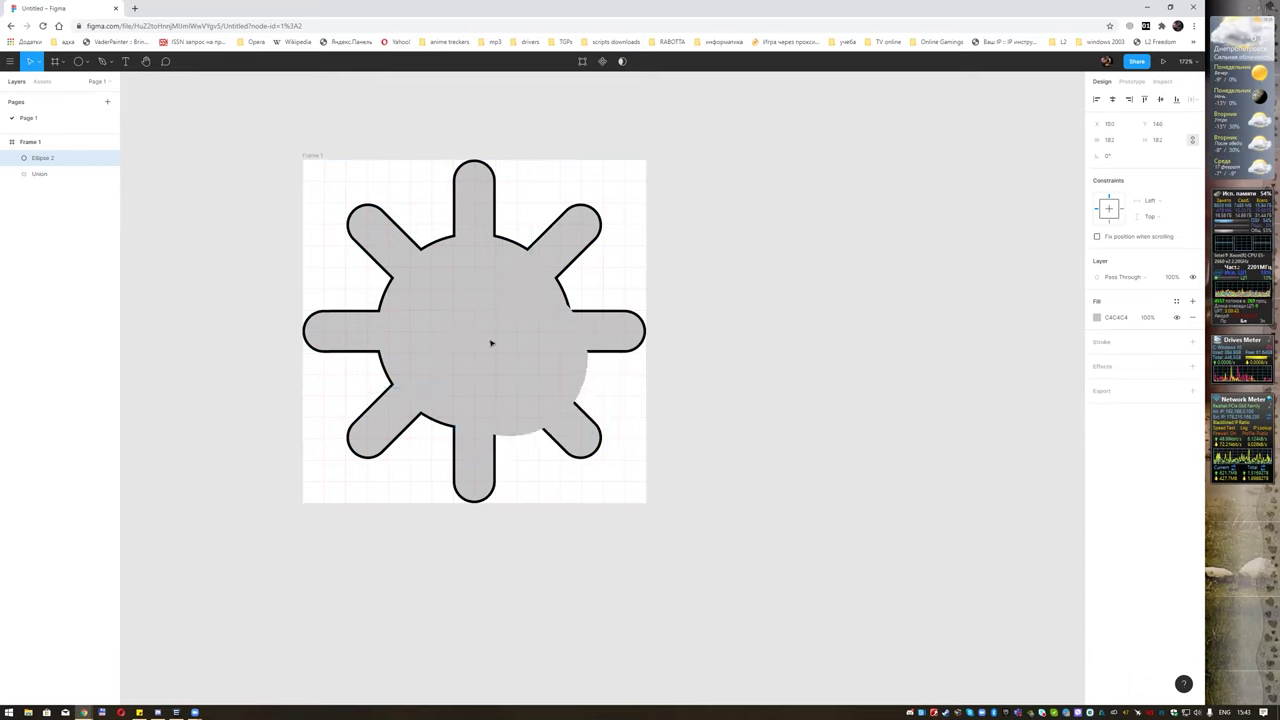
pyautogui.click(1192, 342)
pyautogui.moveTo(474, 320); pyautogui.dragTo(479, 326)
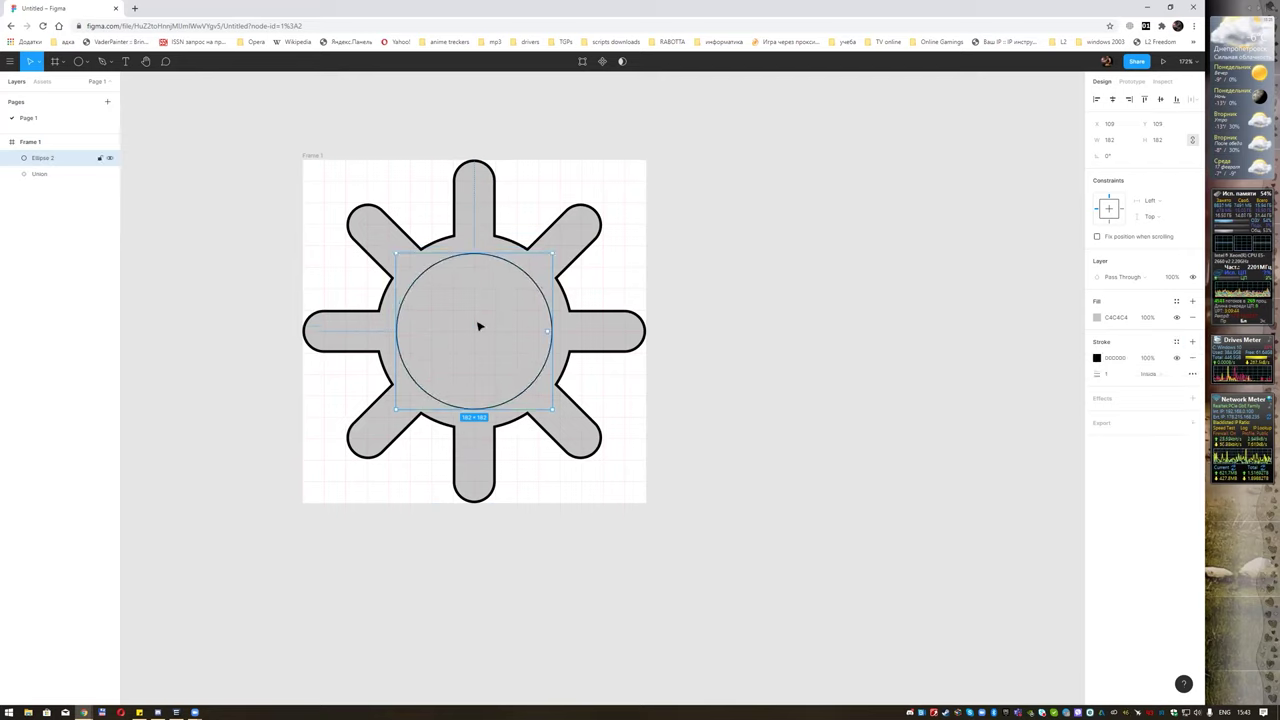
# Try subtracting the circle from the gear, then undo back to separate circle and gear.
pyautogui.press('Escape')
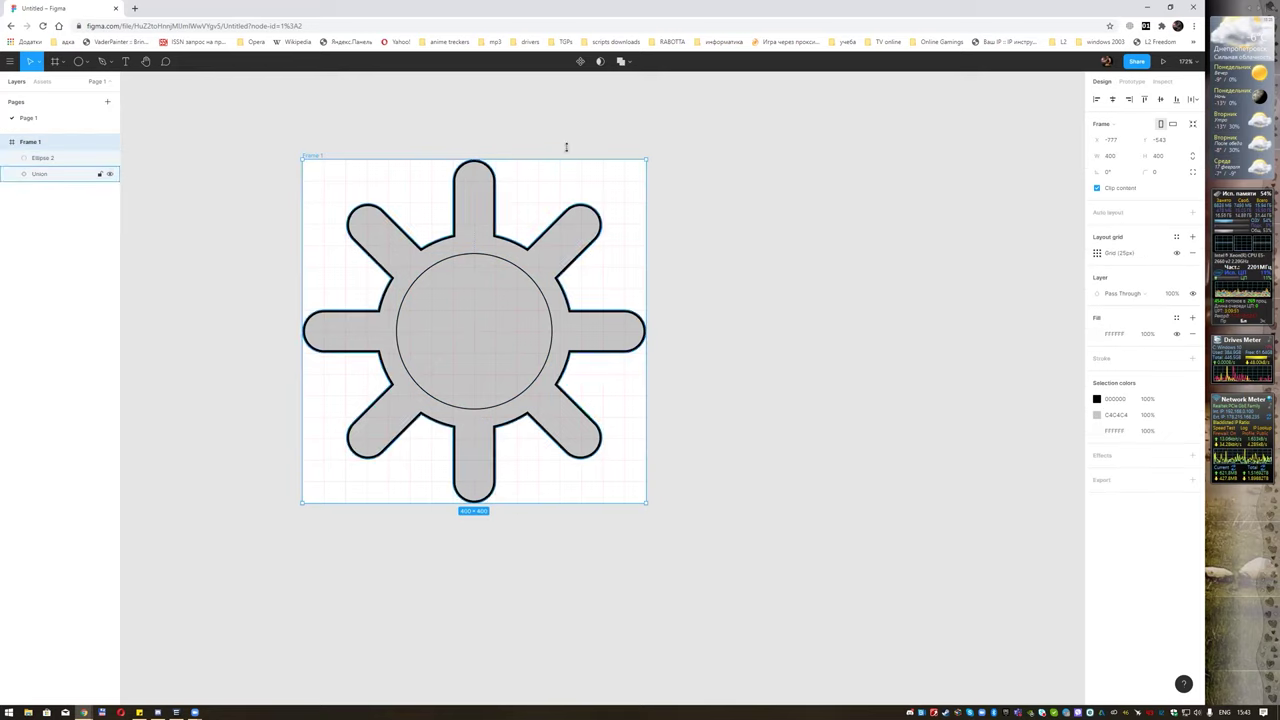
pyautogui.click(628, 62)
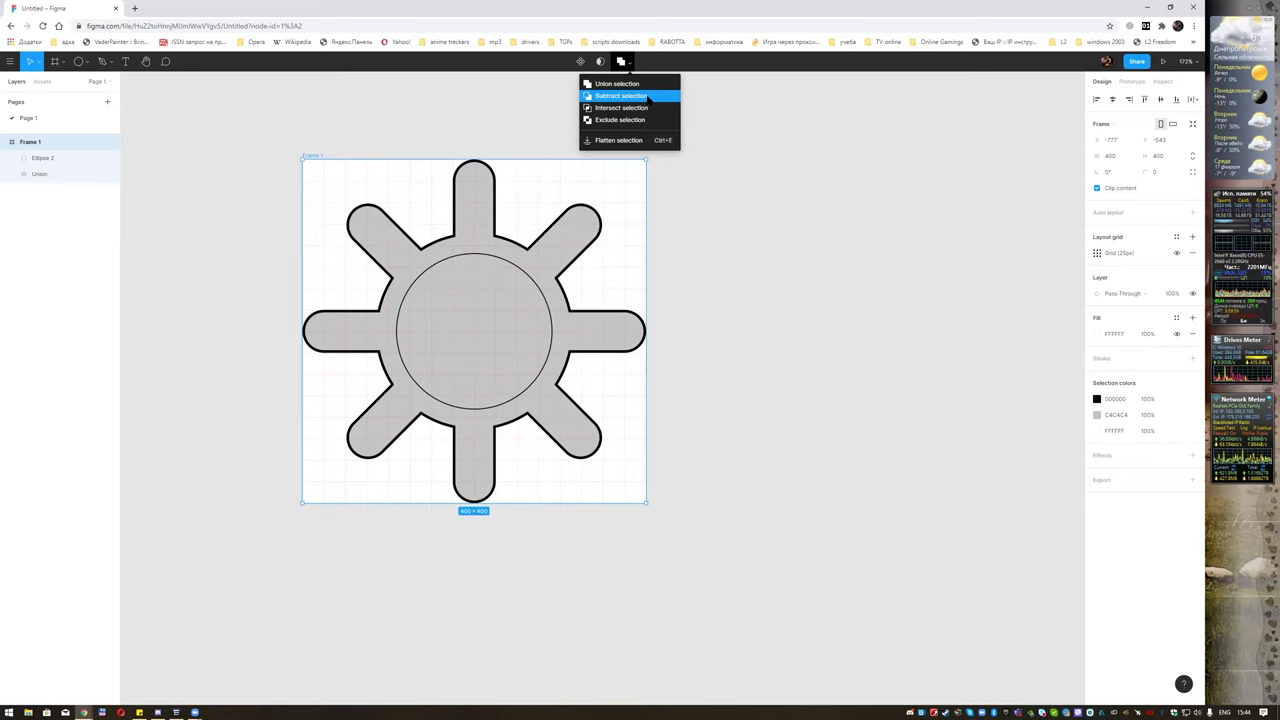
pyautogui.click(647, 97)
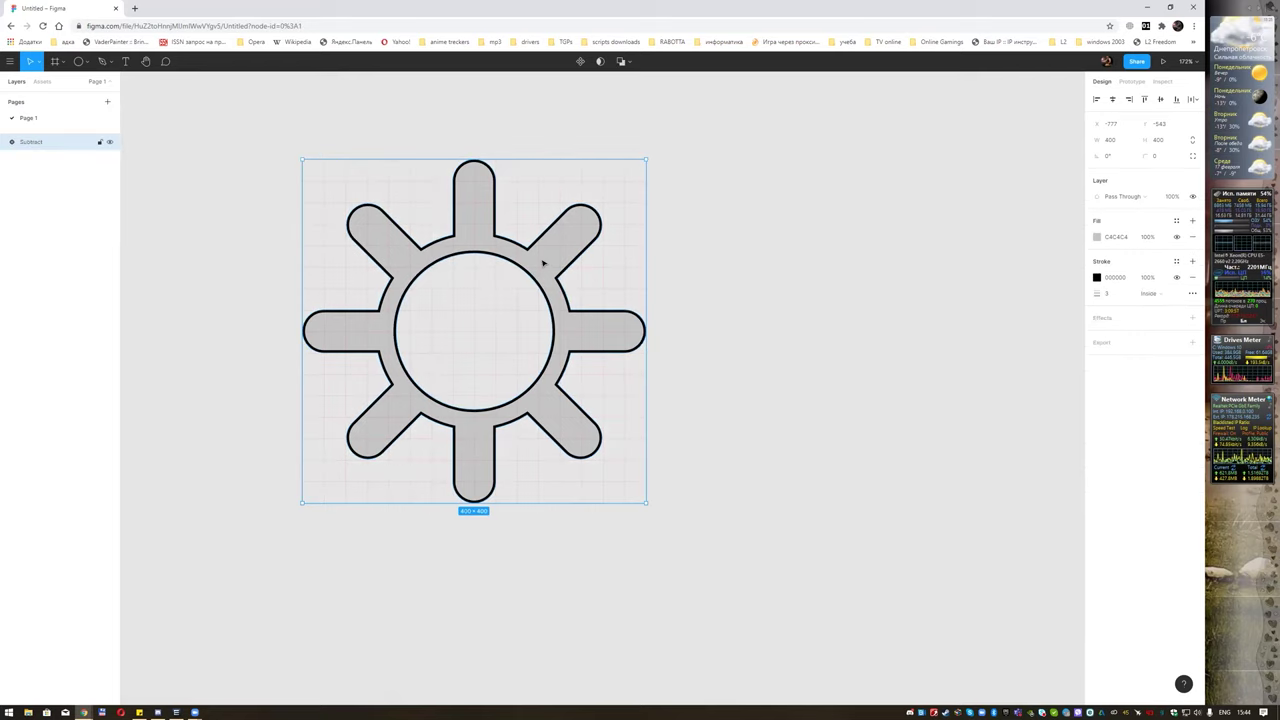
pyautogui.click(552, 187)
pyautogui.click(555, 251)
pyautogui.hotkey('ctrl', 'z')
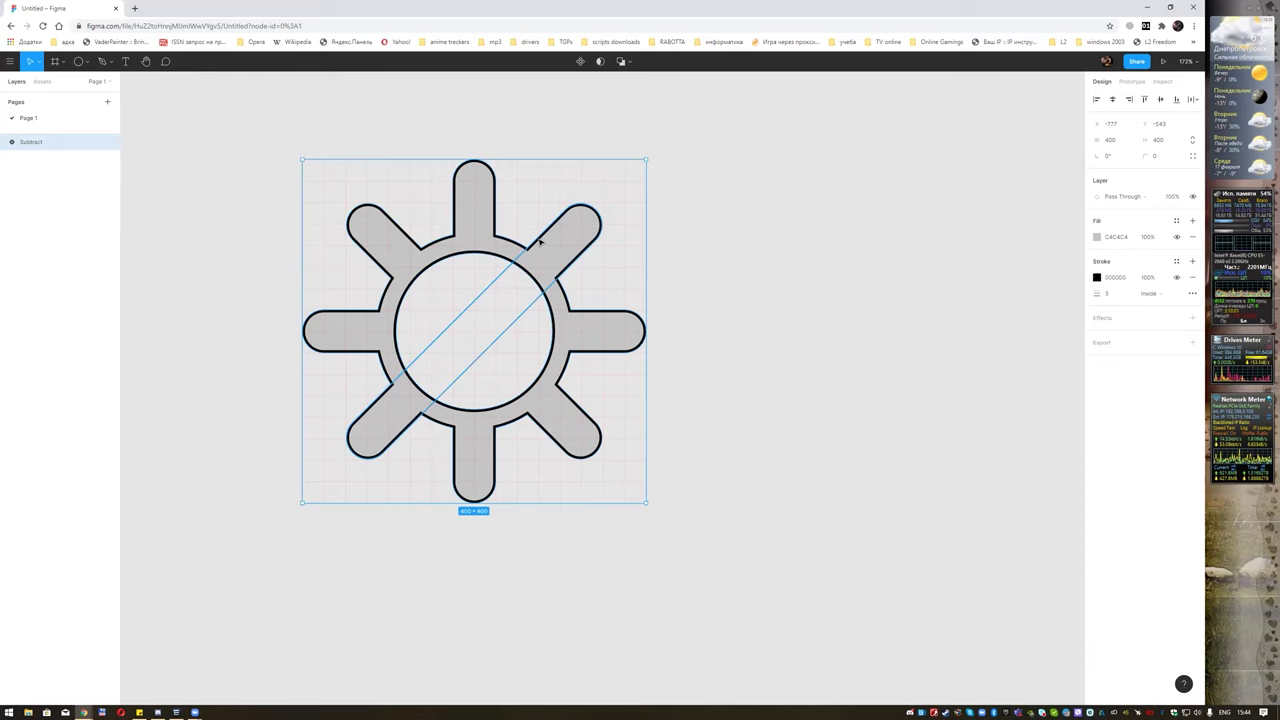
pyautogui.hotkey('ctrl', 'z')
# Select Ellipse 2 with the Union gear and subtract it, leaving a single hollow-centred Subtract layer.
pyautogui.click(536, 204)
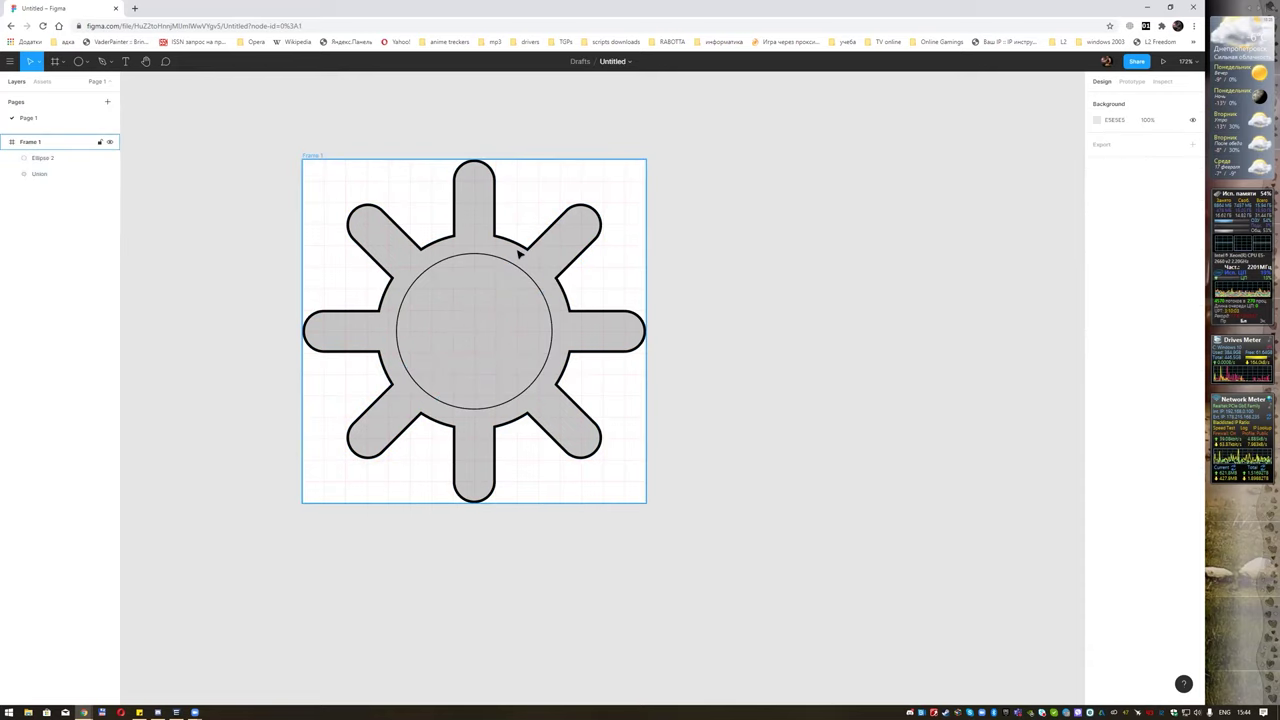
pyautogui.click(512, 246)
pyautogui.press('Escape')
pyautogui.press('Escape')
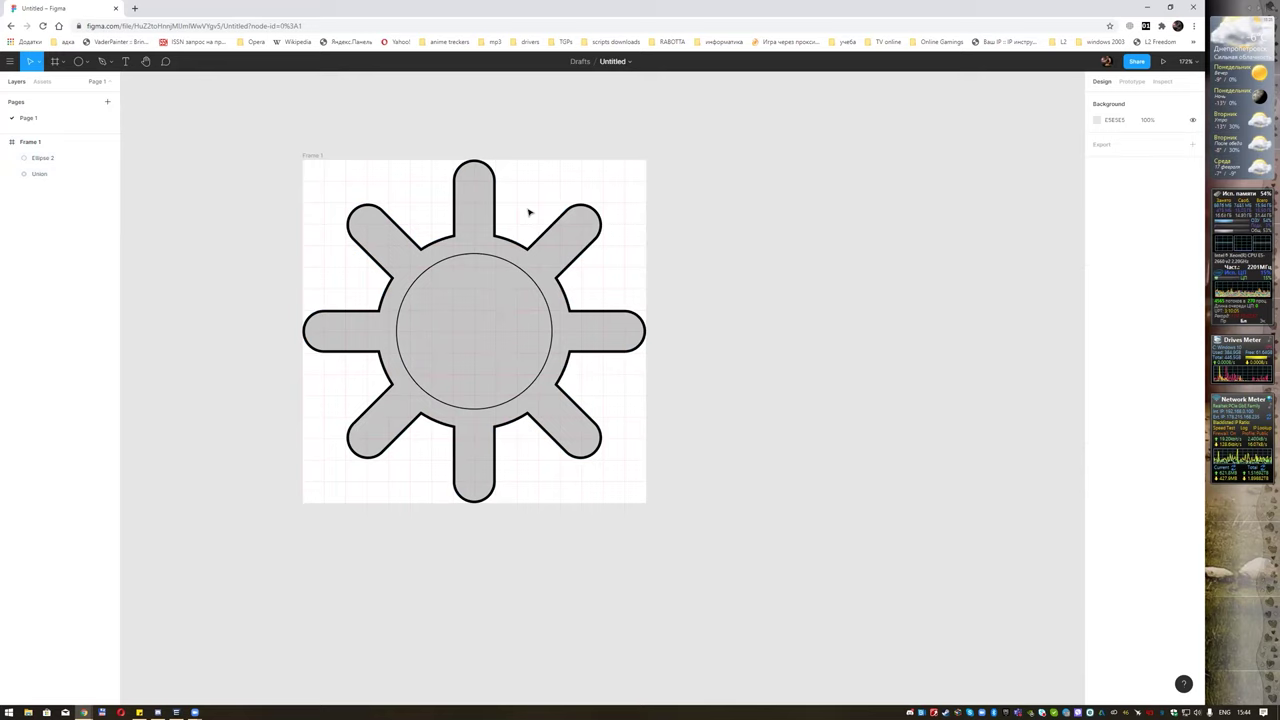
pyautogui.click(517, 246)
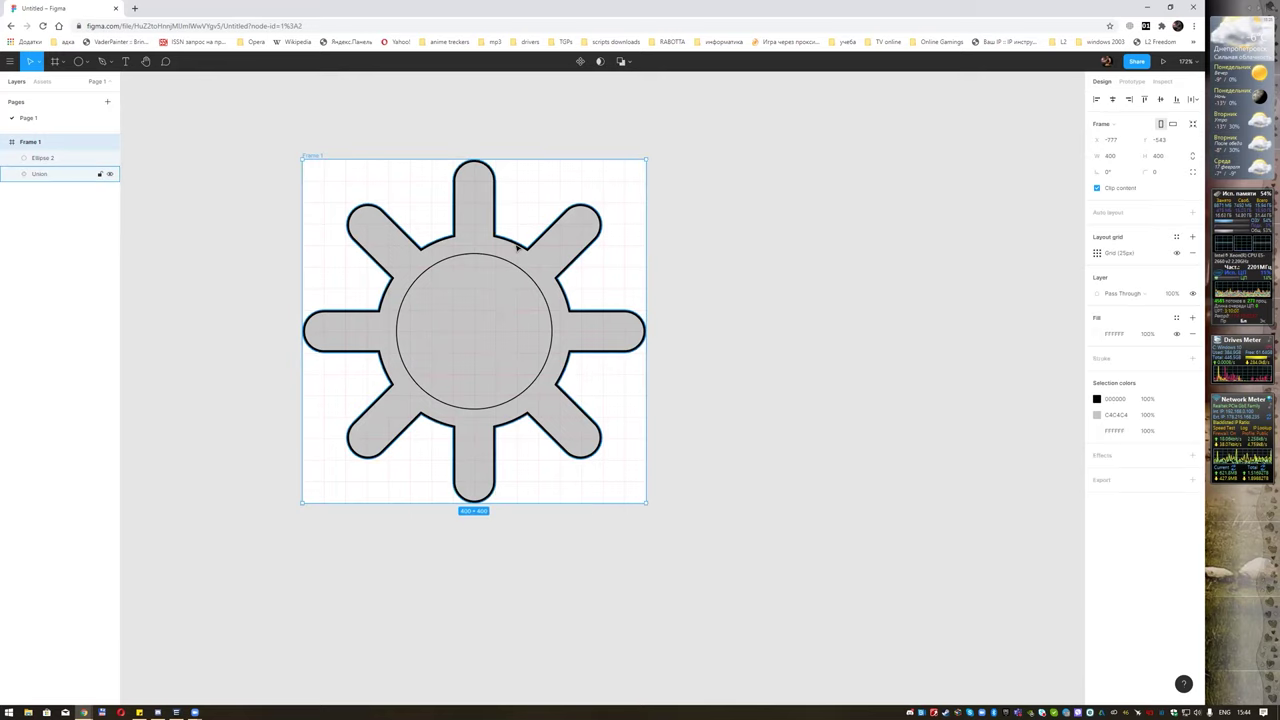
pyautogui.click(505, 267)
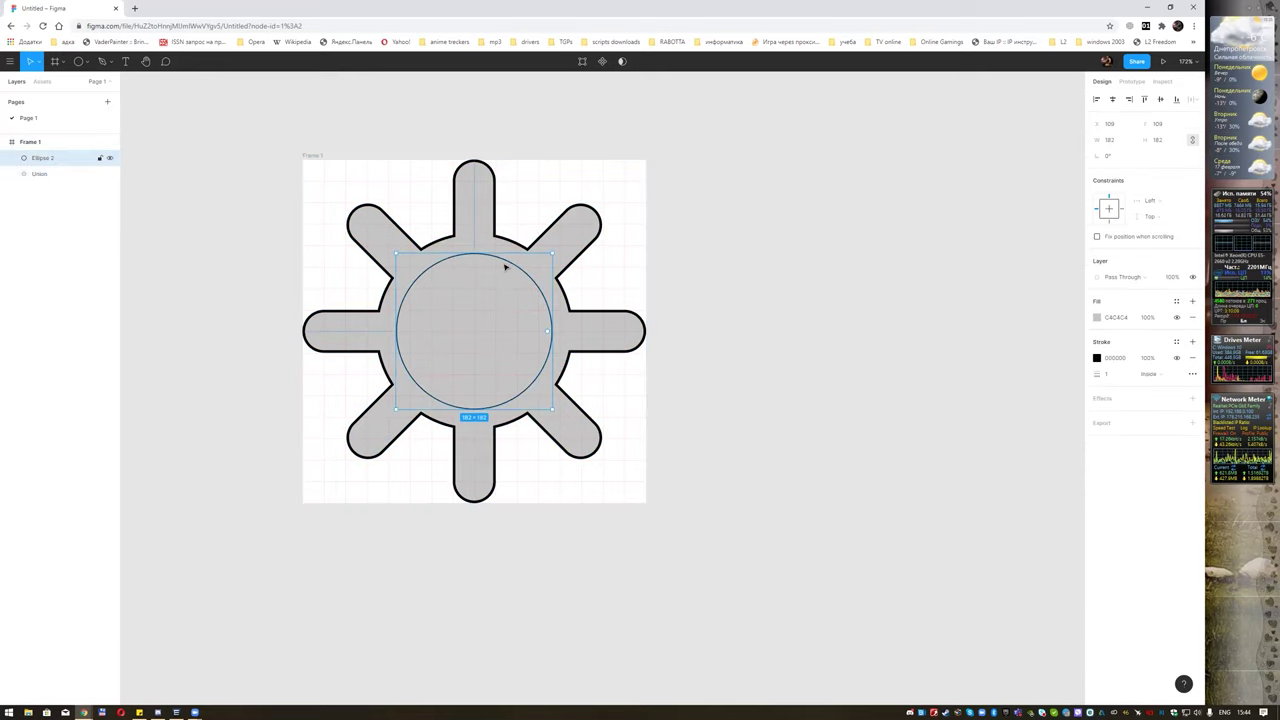
pyautogui.keyDown('shift'); pyautogui.click(40, 174); pyautogui.keyUp('shift')
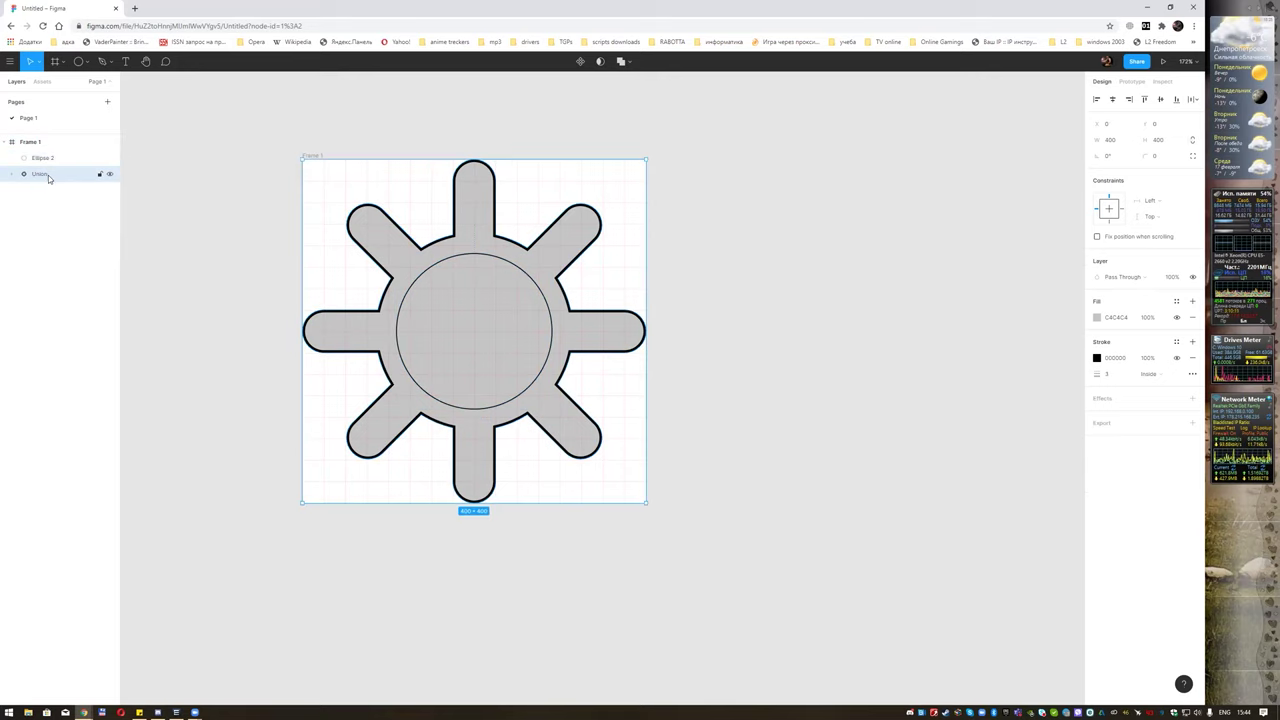
pyautogui.click(630, 62)
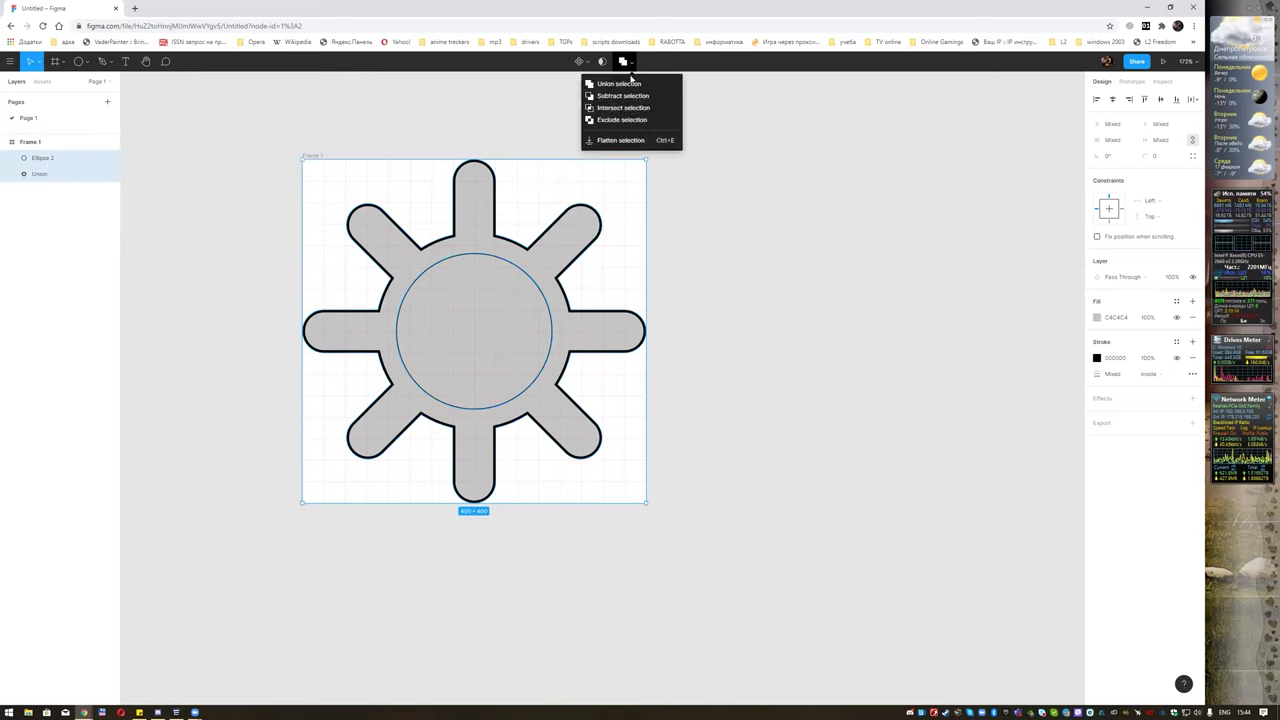
pyautogui.click(622, 97)
pyautogui.click(534, 197)
pyautogui.click(519, 245)
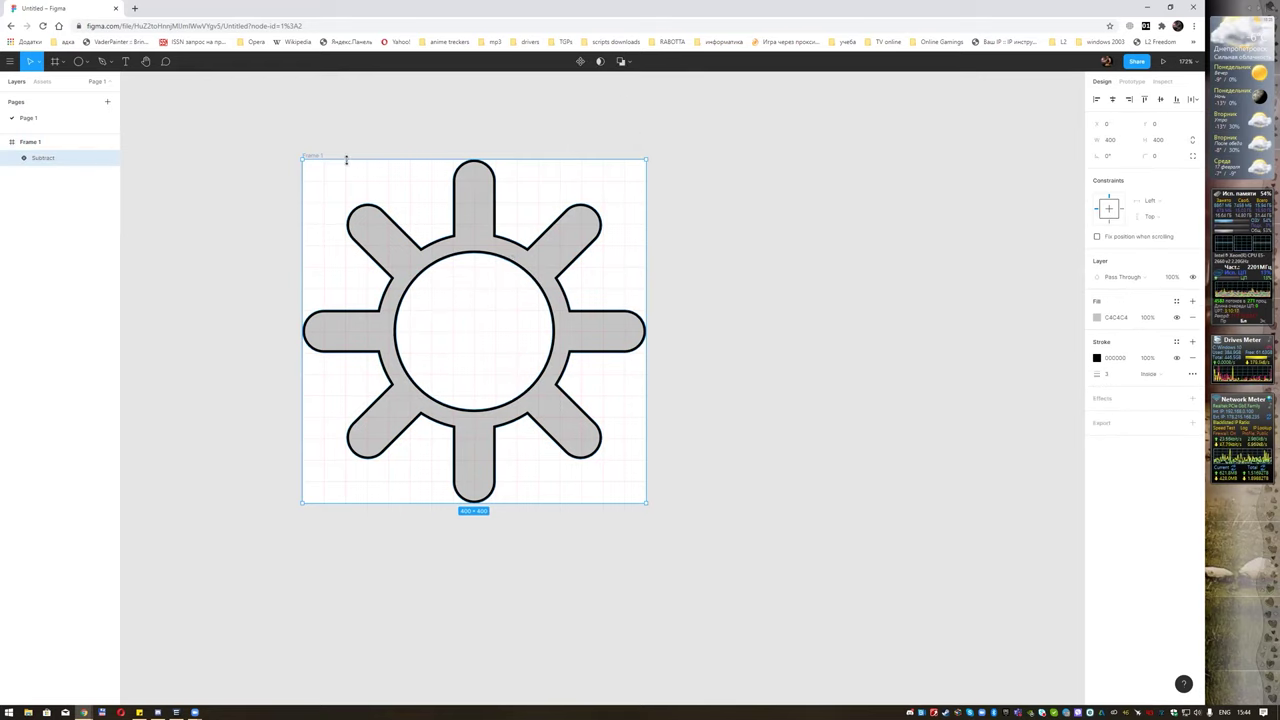
pyautogui.click(745, 240)
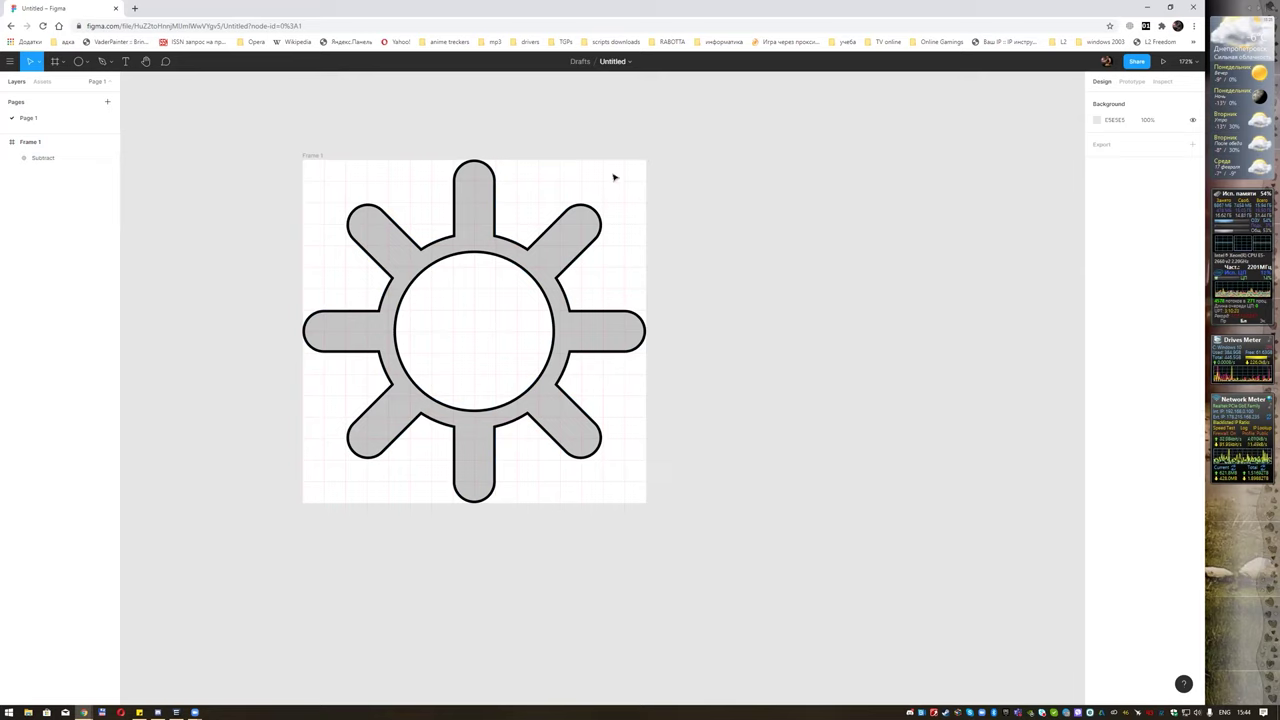
pyautogui.click(478, 191)
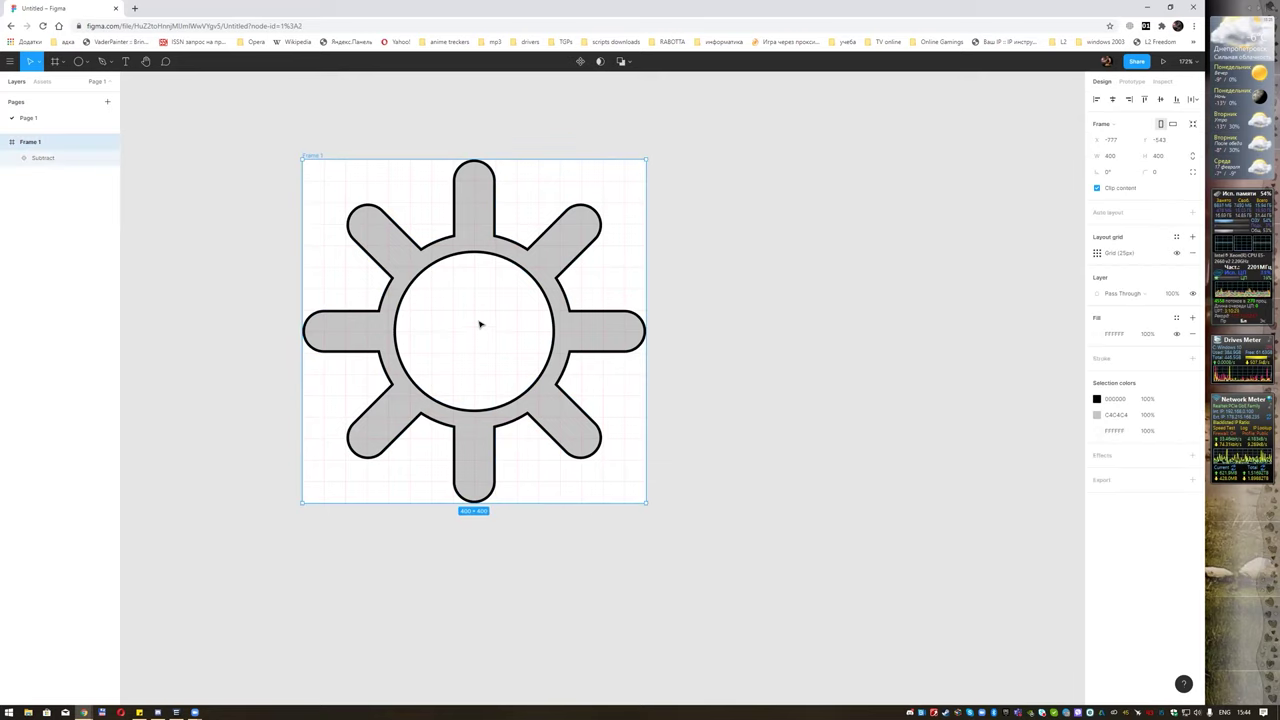
# Shift Frame 1 slightly left on the canvas, undoing an accidental move of the gear.
pyautogui.moveTo(494, 254)
pyautogui.mouseDown()
pyautogui.moveTo(423, 263)
pyautogui.moveTo(478, 189)
pyautogui.mouseUp()
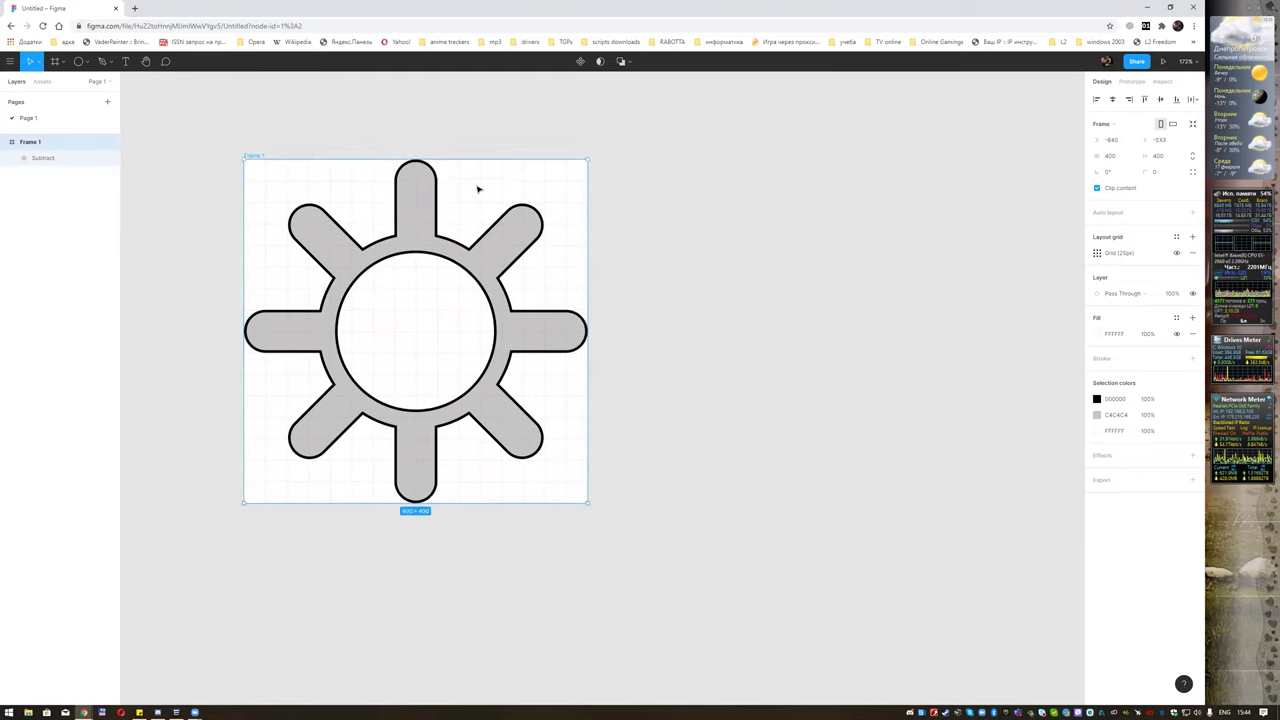
pyautogui.press('Escape')
pyautogui.click(434, 196)
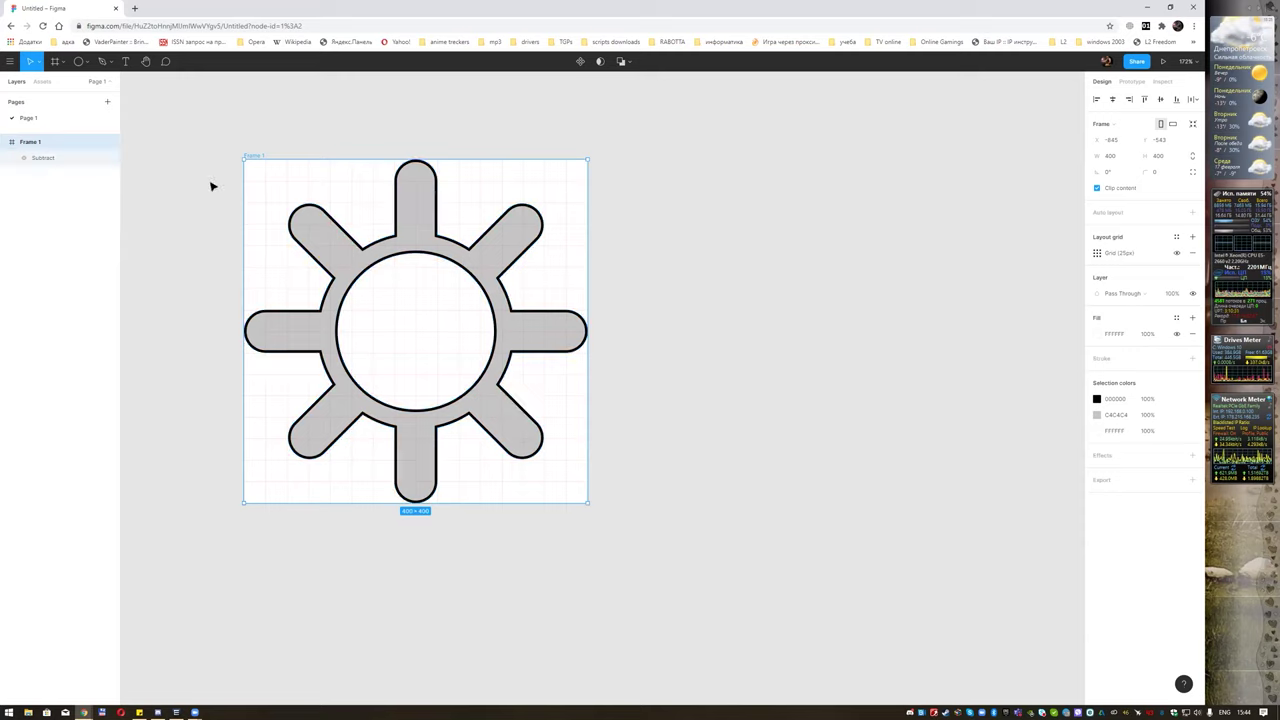
pyautogui.moveTo(408, 222)
pyautogui.mouseDown()
pyautogui.moveTo(458, 241)
pyautogui.moveTo(437, 223)
pyautogui.mouseUp()
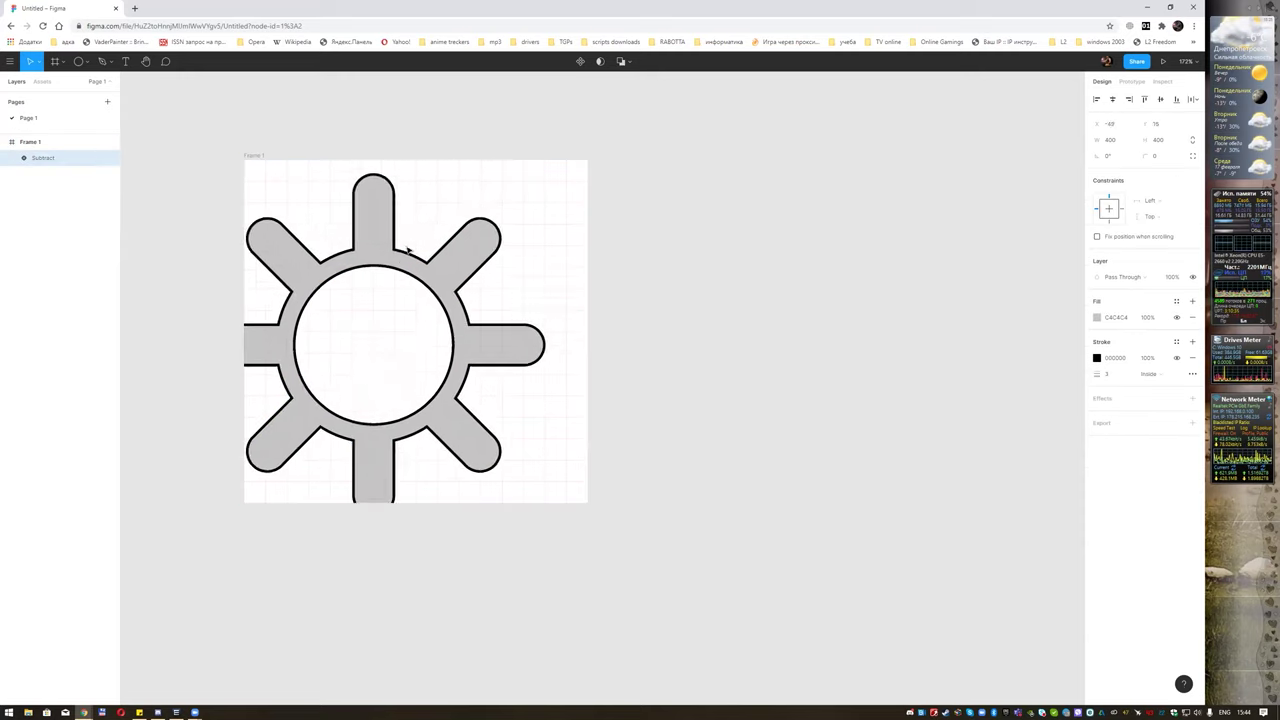
pyautogui.hotkey('ctrl', 'z')
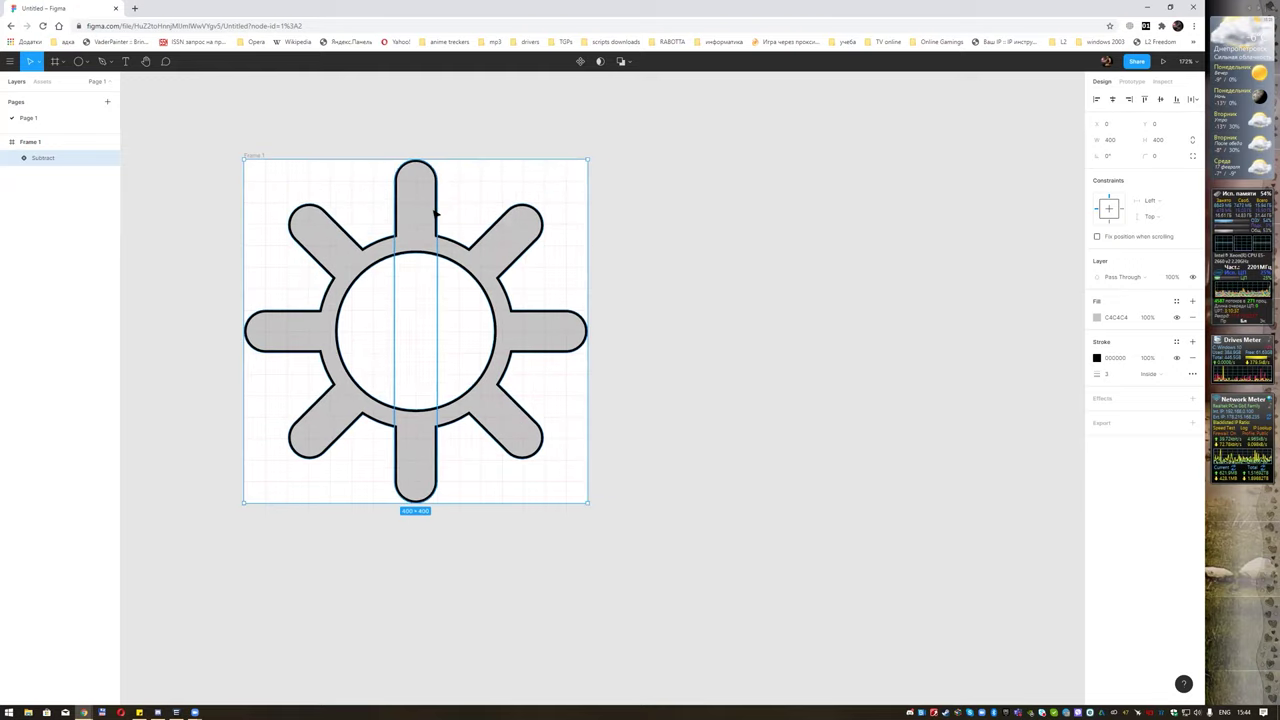
# Duplicate Frame 1 as Frame 2 and delete the gear copy from it.
pyautogui.click(74, 143)
pyautogui.hotkey('ctrl', 'v')
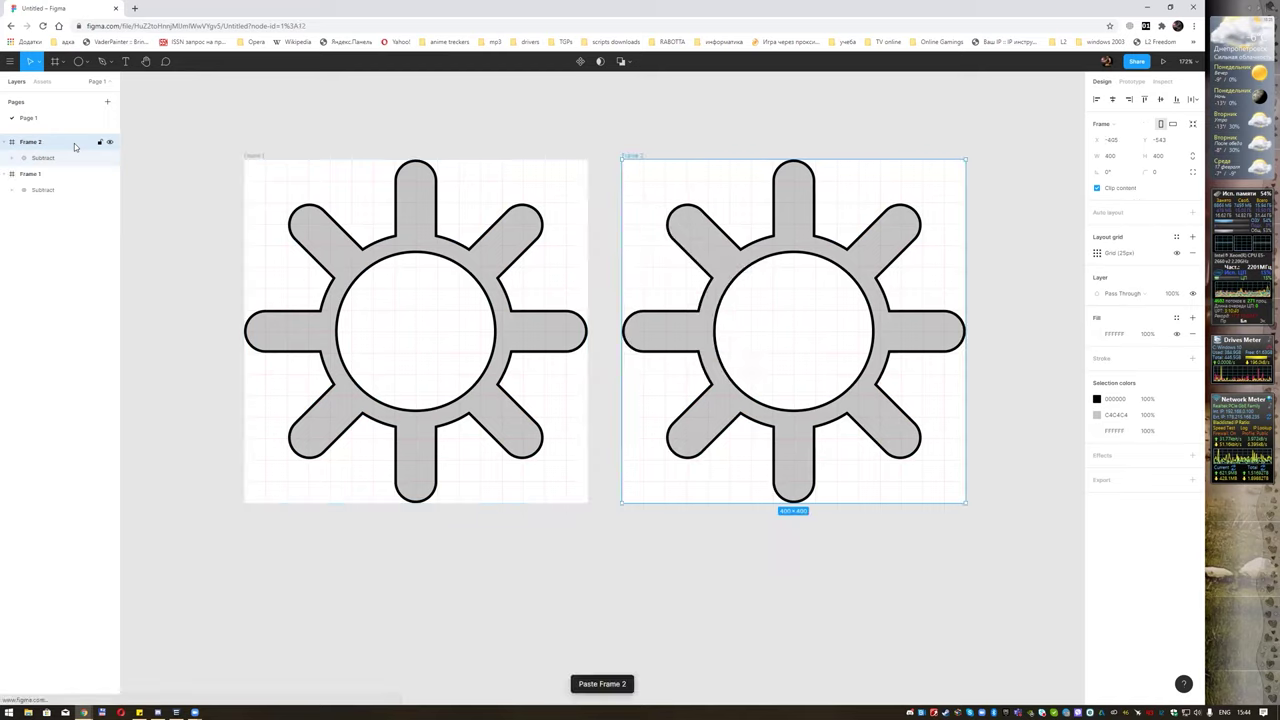
pyautogui.click(724, 246)
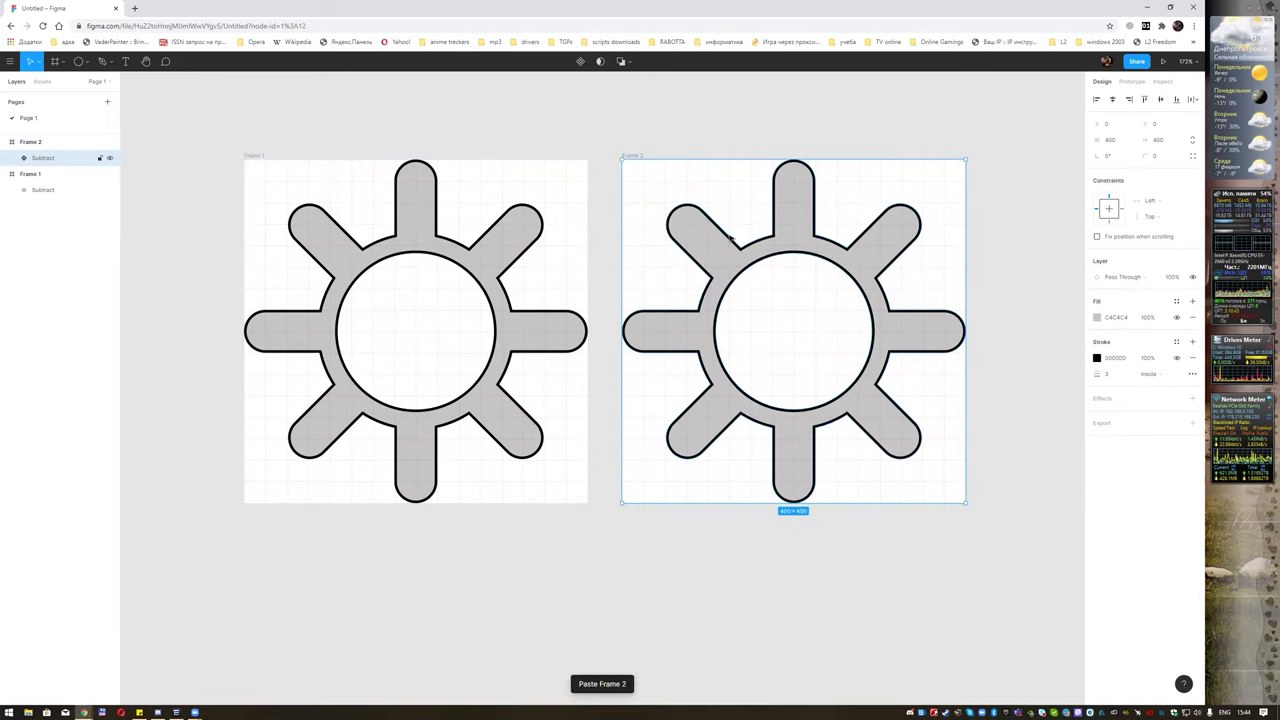
pyautogui.moveTo(43, 158)
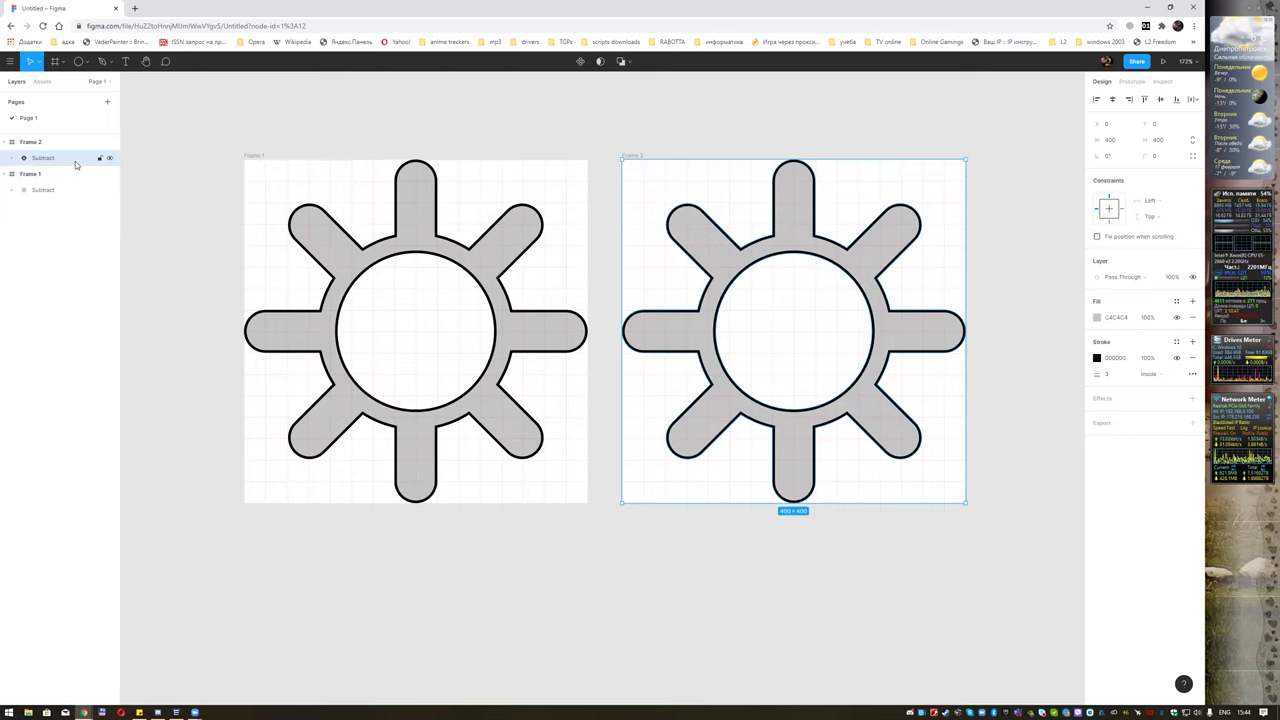
pyautogui.press('Delete')
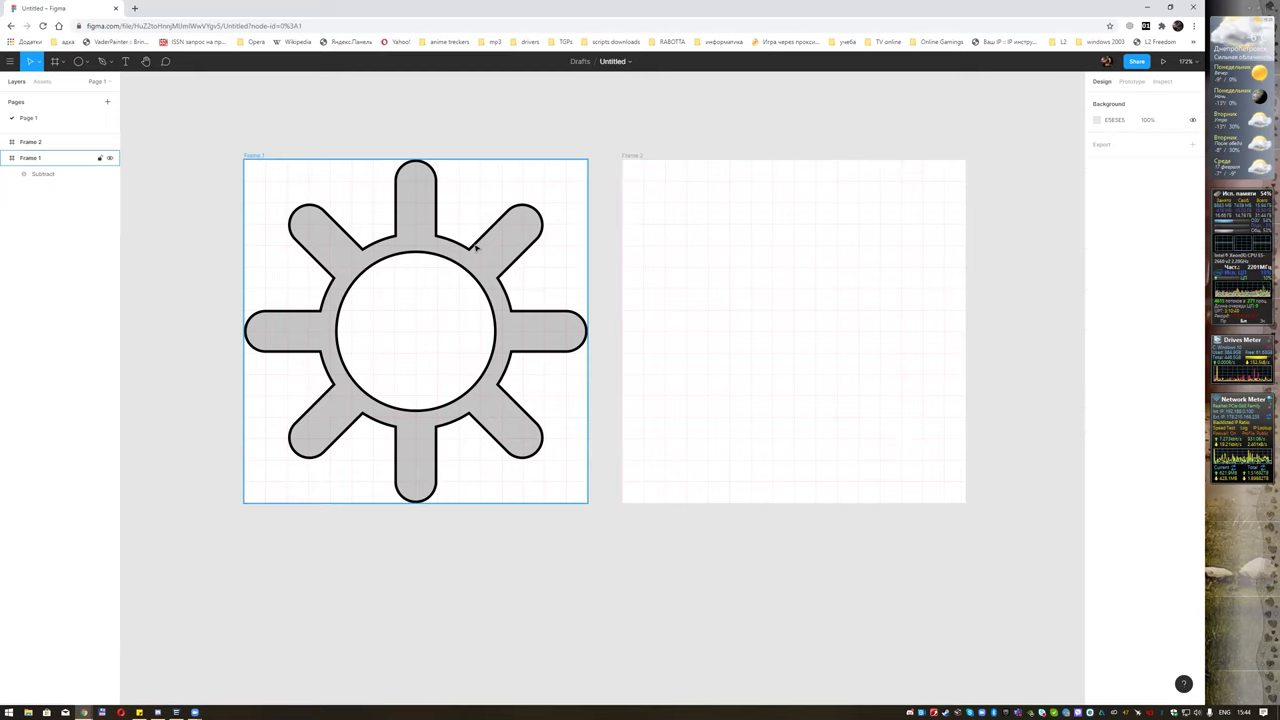
pyautogui.click(72, 142)
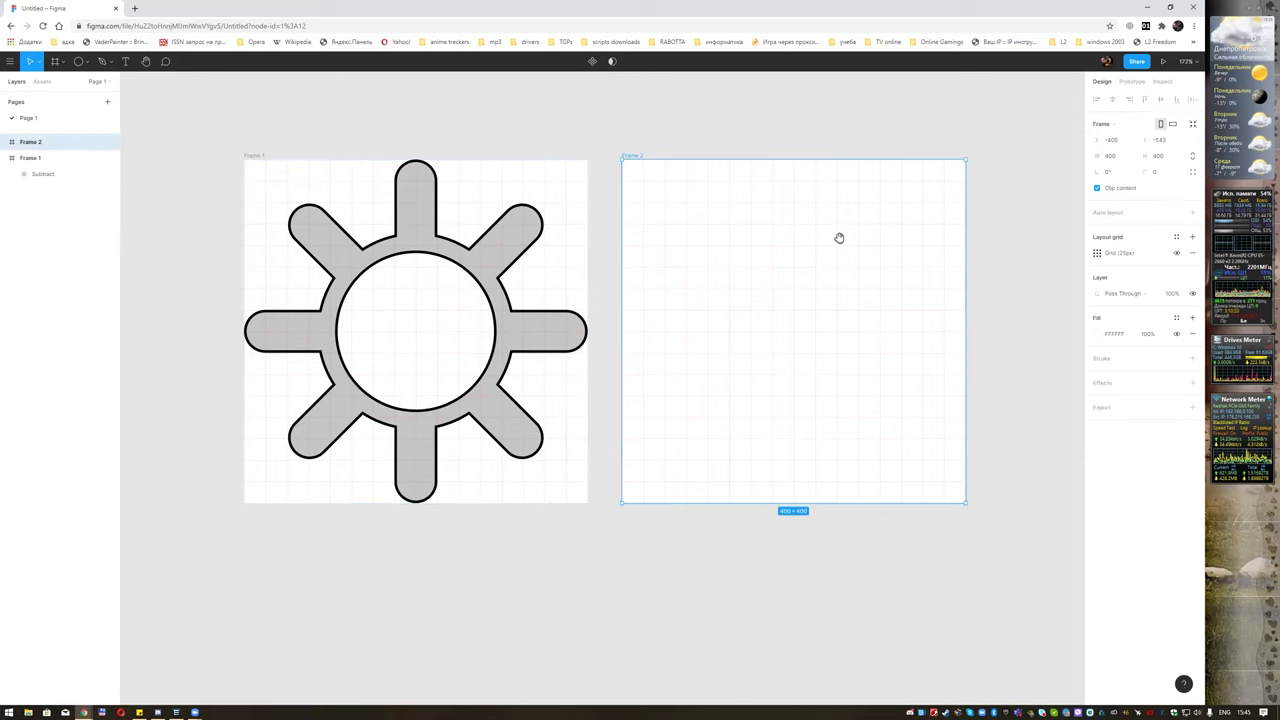
# Draw a 140×140 gray circle with a black outline inside Frame 2.
pyautogui.moveTo(839, 237); pyautogui.dragTo(744, 201)
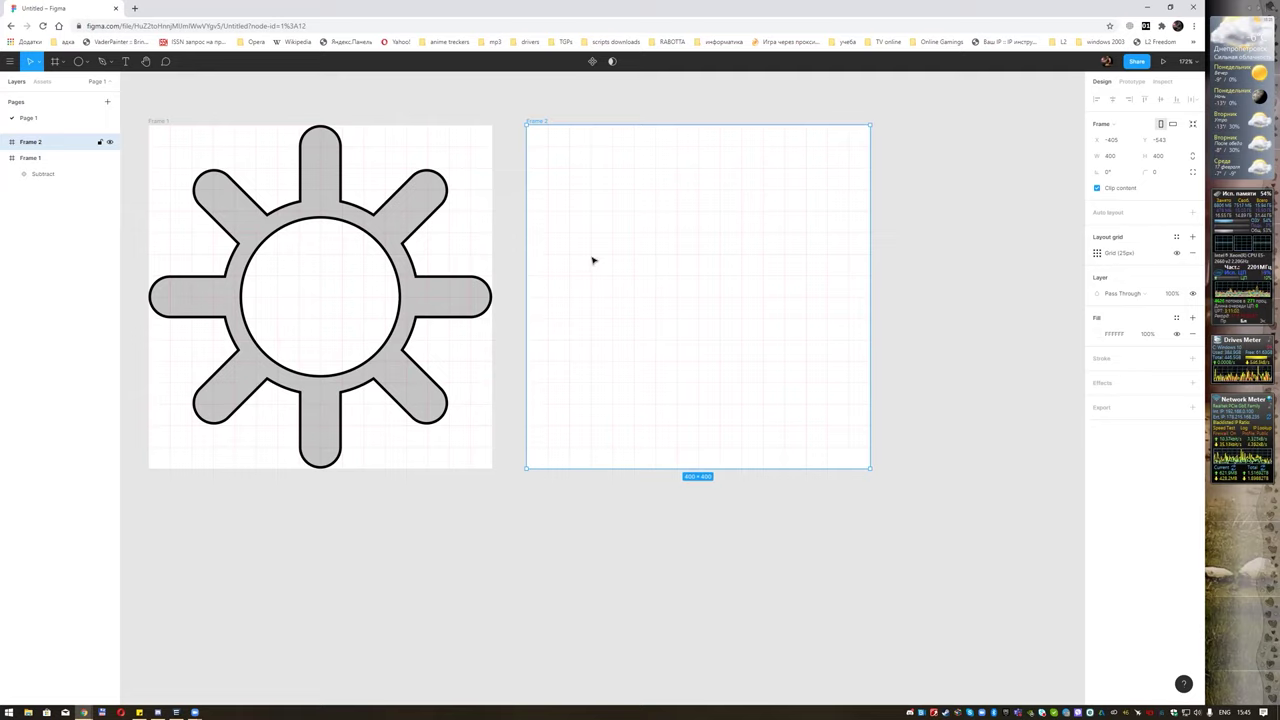
pyautogui.click(87, 61)
pyautogui.click(65, 119)
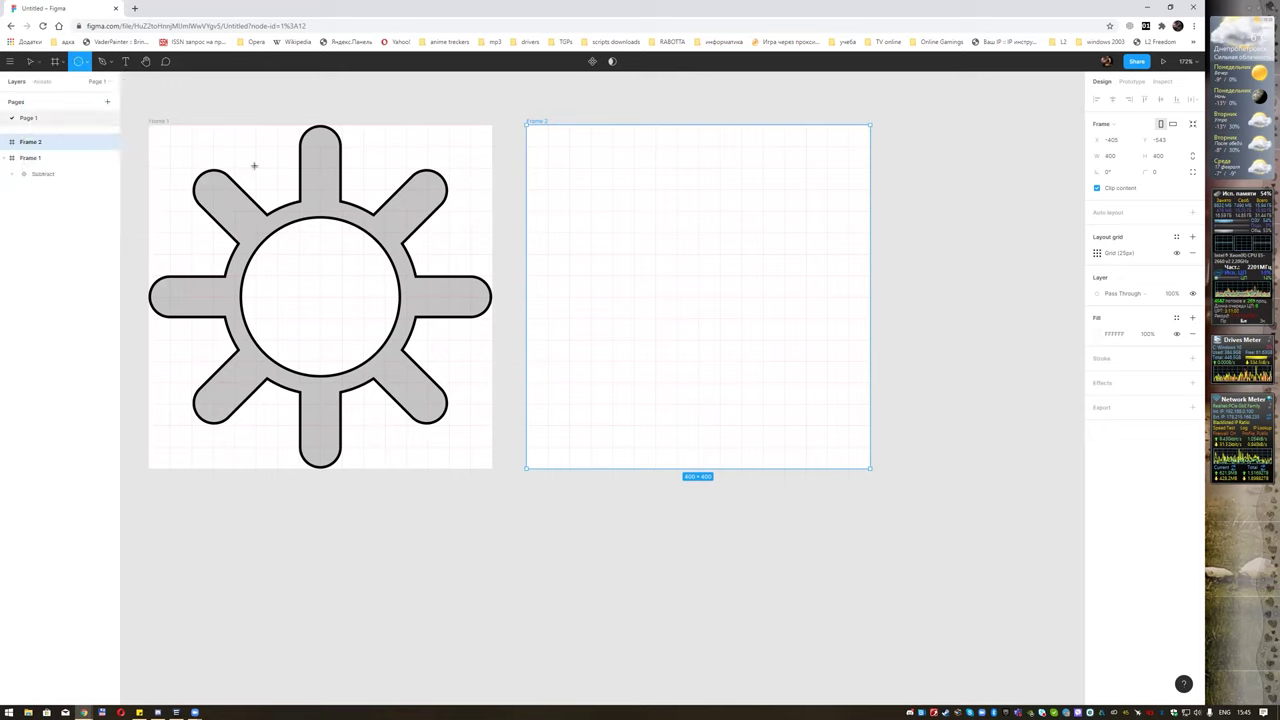
pyautogui.moveTo(617, 198); pyautogui.dragTo(740, 316)
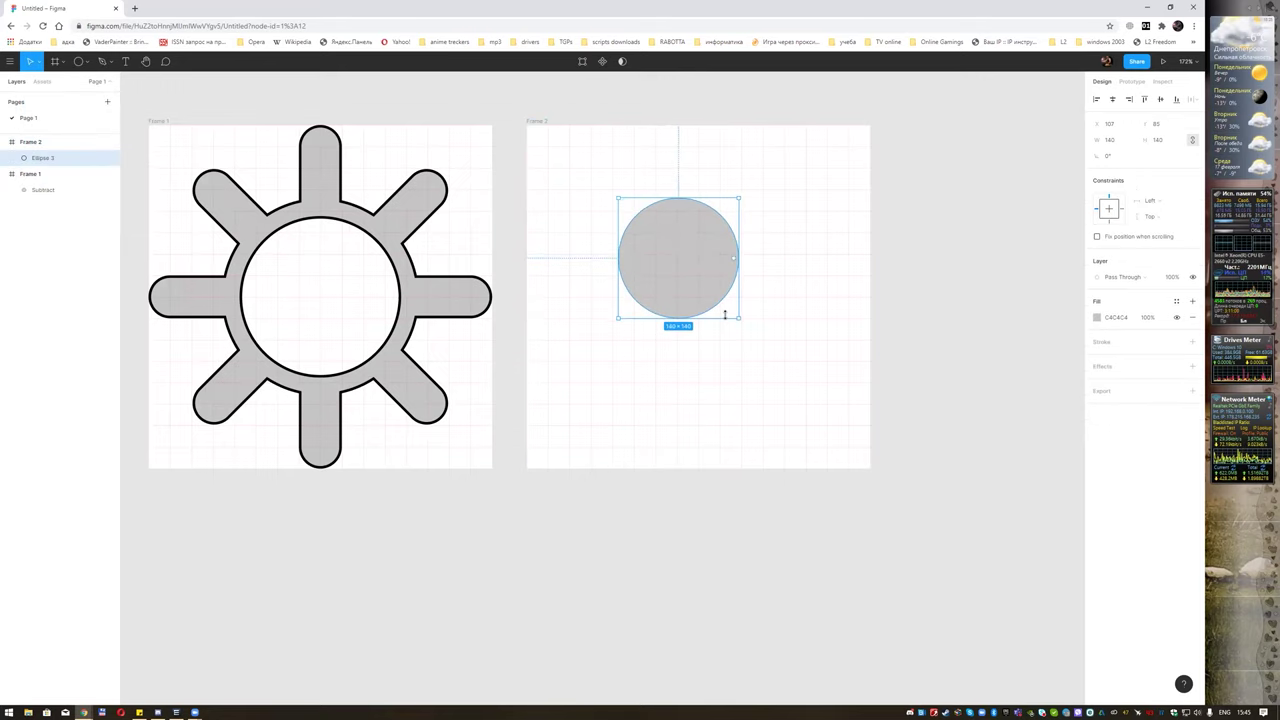
pyautogui.moveTo(704, 252); pyautogui.dragTo(684, 240)
pyautogui.click(1192, 342)
# Reshape the circle into a pie with a missing wedge, starting at 45° with about 71.53% sweep.
pyautogui.click(706, 234)
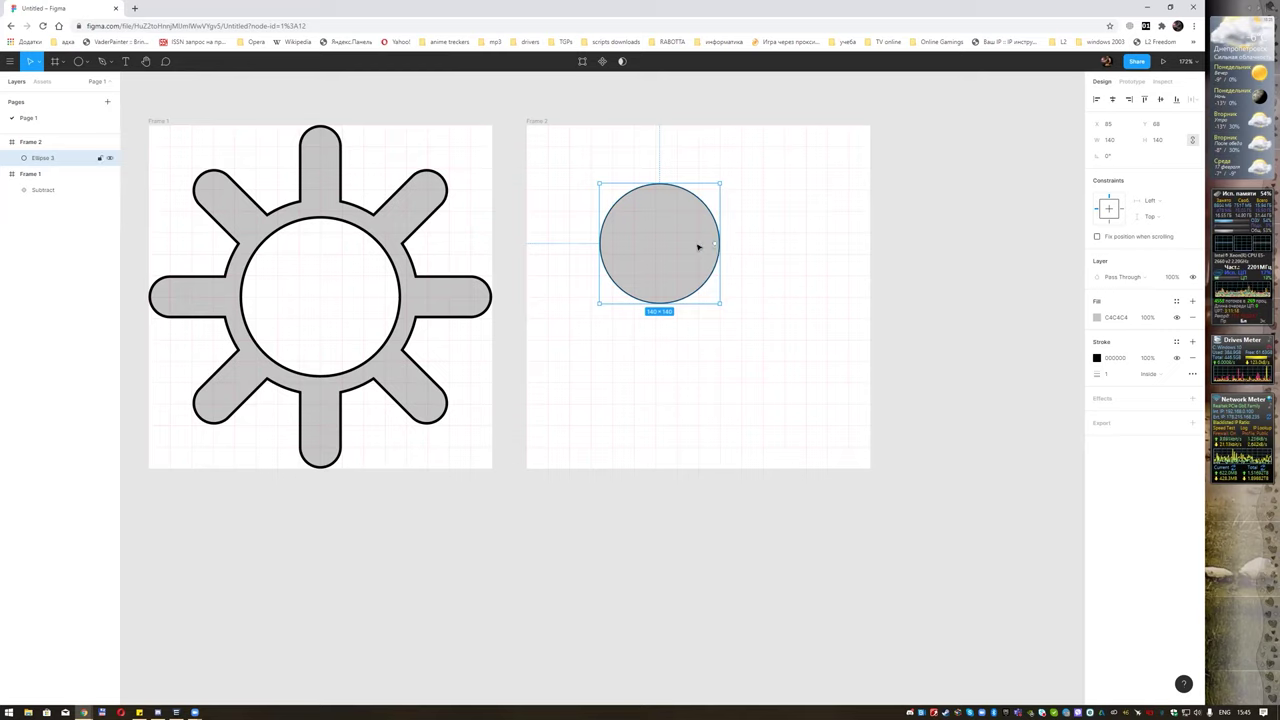
pyautogui.moveTo(715, 246); pyautogui.dragTo(680, 181)
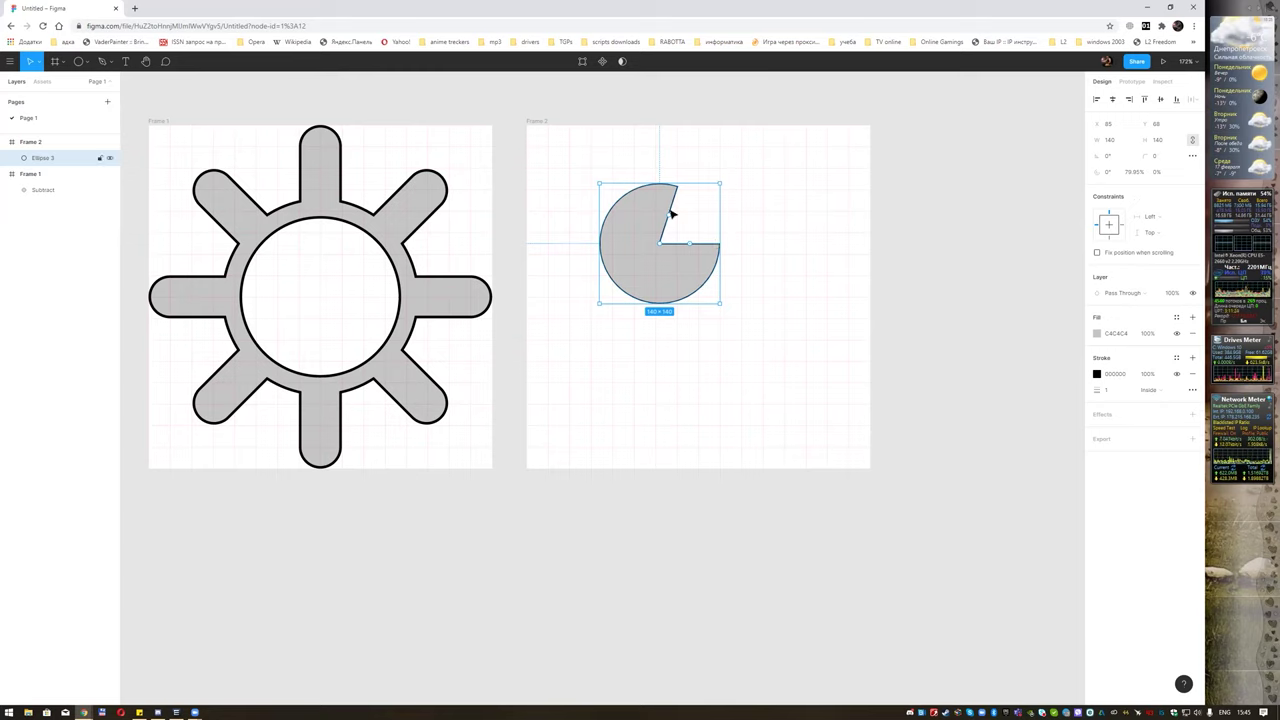
pyautogui.moveTo(672, 213)
pyautogui.mouseDown()
pyautogui.moveTo(650, 206)
pyautogui.moveTo(663, 191)
pyautogui.mouseUp()
pyautogui.moveTo(677, 236)
pyautogui.mouseDown()
pyautogui.moveTo(653, 272)
pyautogui.moveTo(659, 259)
pyautogui.mouseUp()
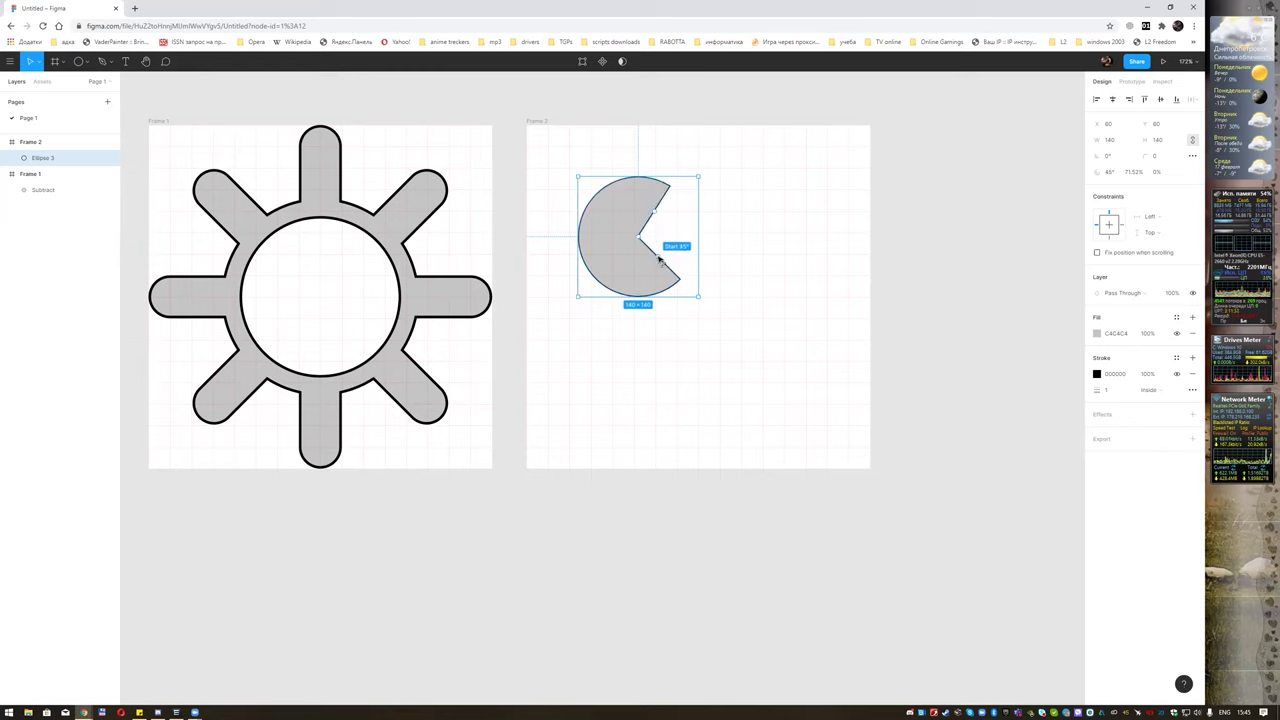
# Add two overlapping pie copies, Ellipses 4 and 5, rotating Ellipse 5 to about -72.93°.
pyautogui.moveTo(622, 217); pyautogui.dragTo(606, 212)
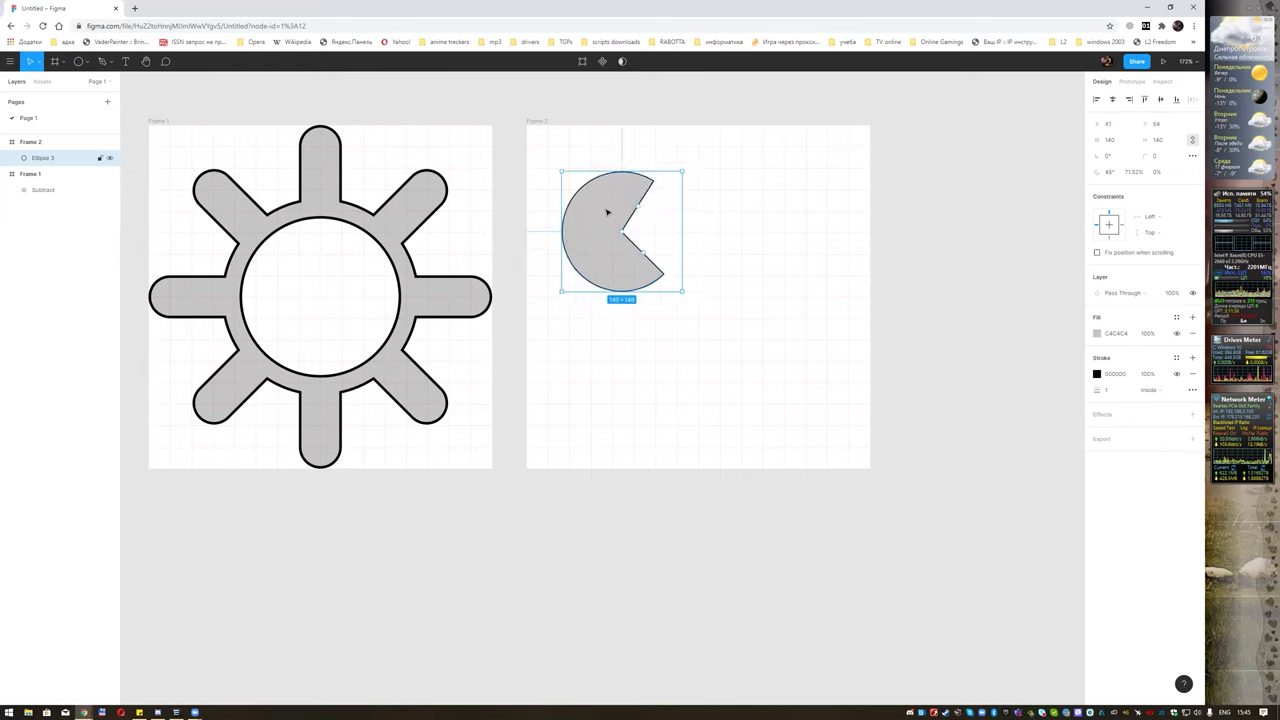
pyautogui.hotkey('ctrl', 'c')
pyautogui.hotkey('ctrl', 'v')
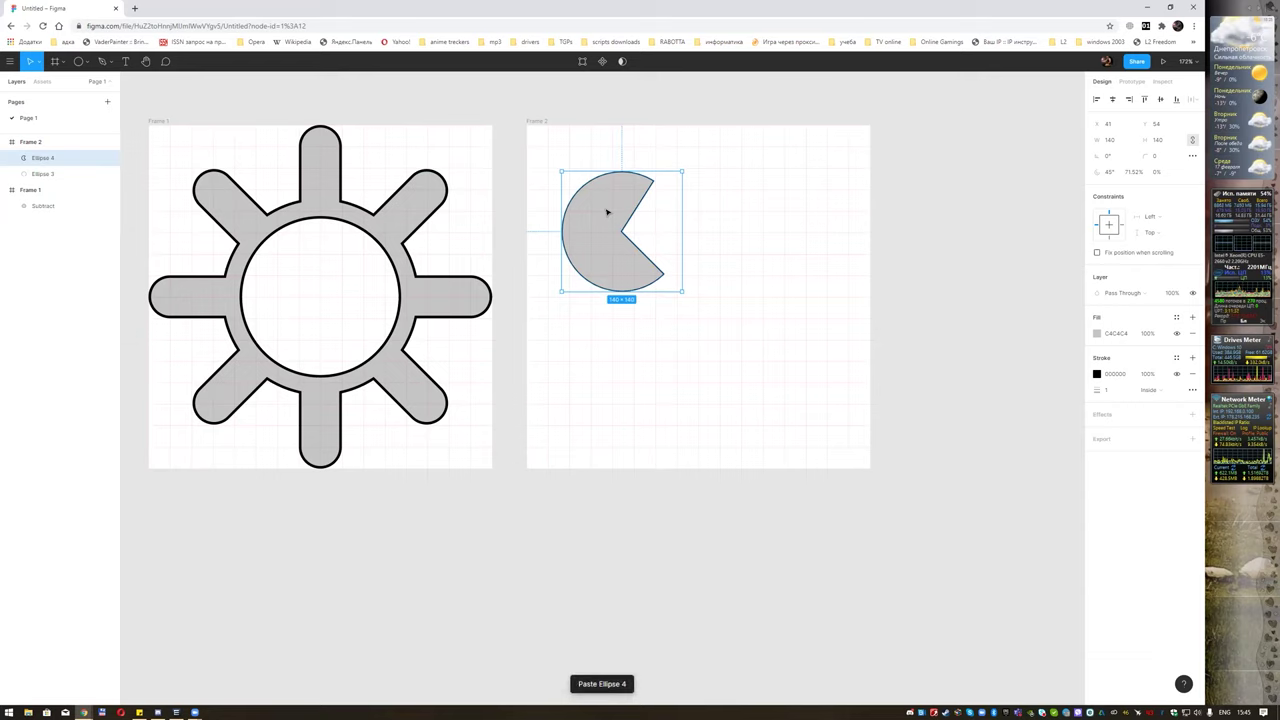
pyautogui.moveTo(606, 212)
pyautogui.mouseDown()
pyautogui.moveTo(676, 197)
pyautogui.moveTo(705, 237)
pyautogui.moveTo(648, 215)
pyautogui.moveTo(694, 200)
pyautogui.moveTo(690, 171)
pyautogui.mouseUp()
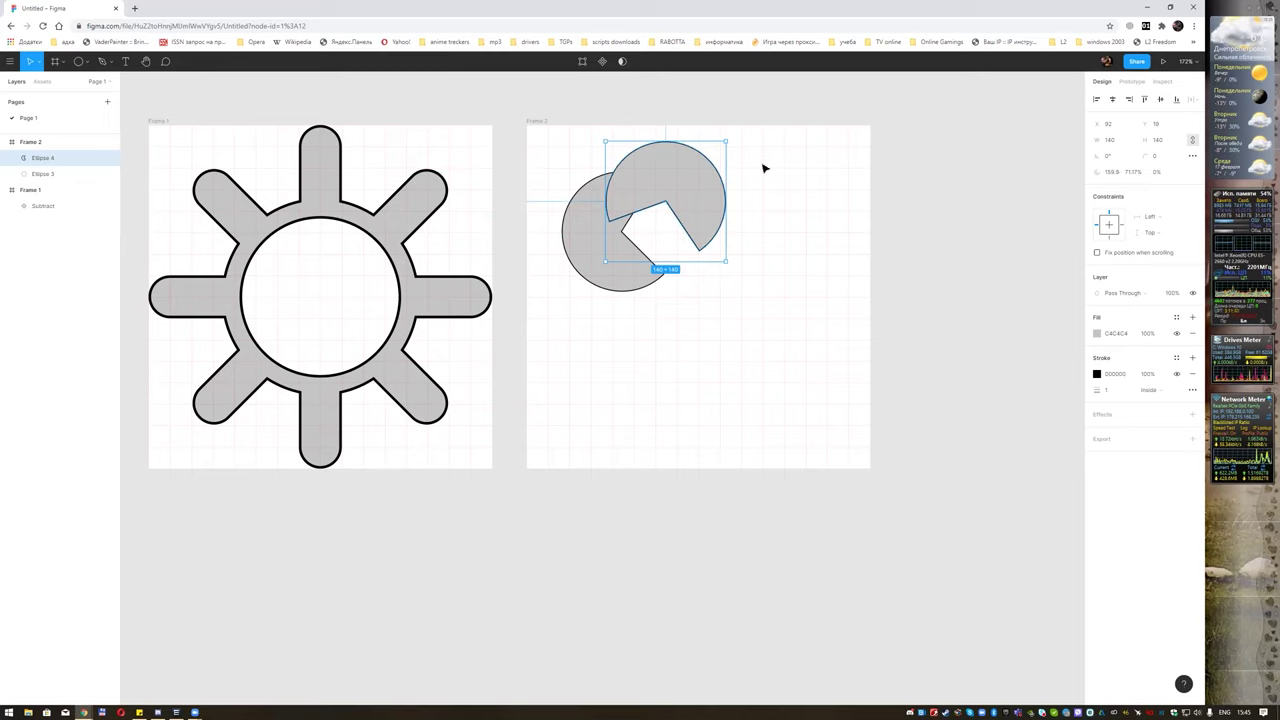
pyautogui.keyDown('alt'); pyautogui.moveTo(690, 182); pyautogui.dragTo(748, 226); pyautogui.keyUp('alt')
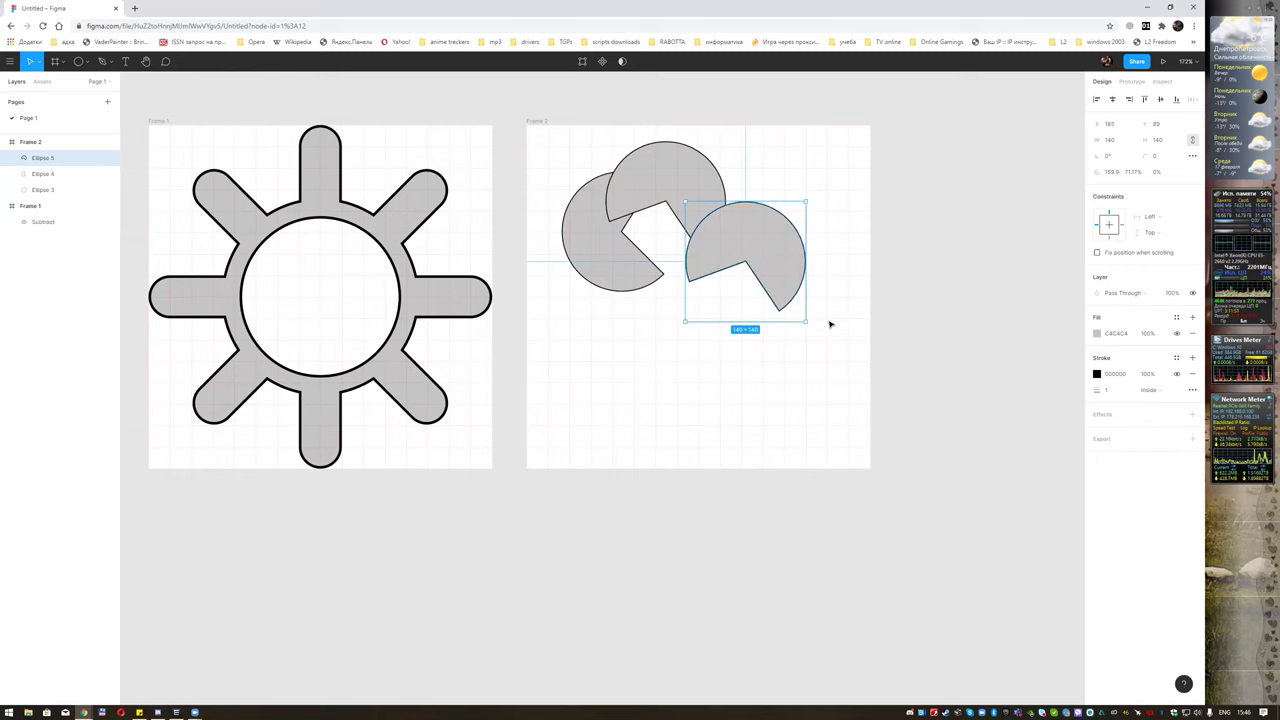
pyautogui.moveTo(809, 325); pyautogui.dragTo(712, 332)
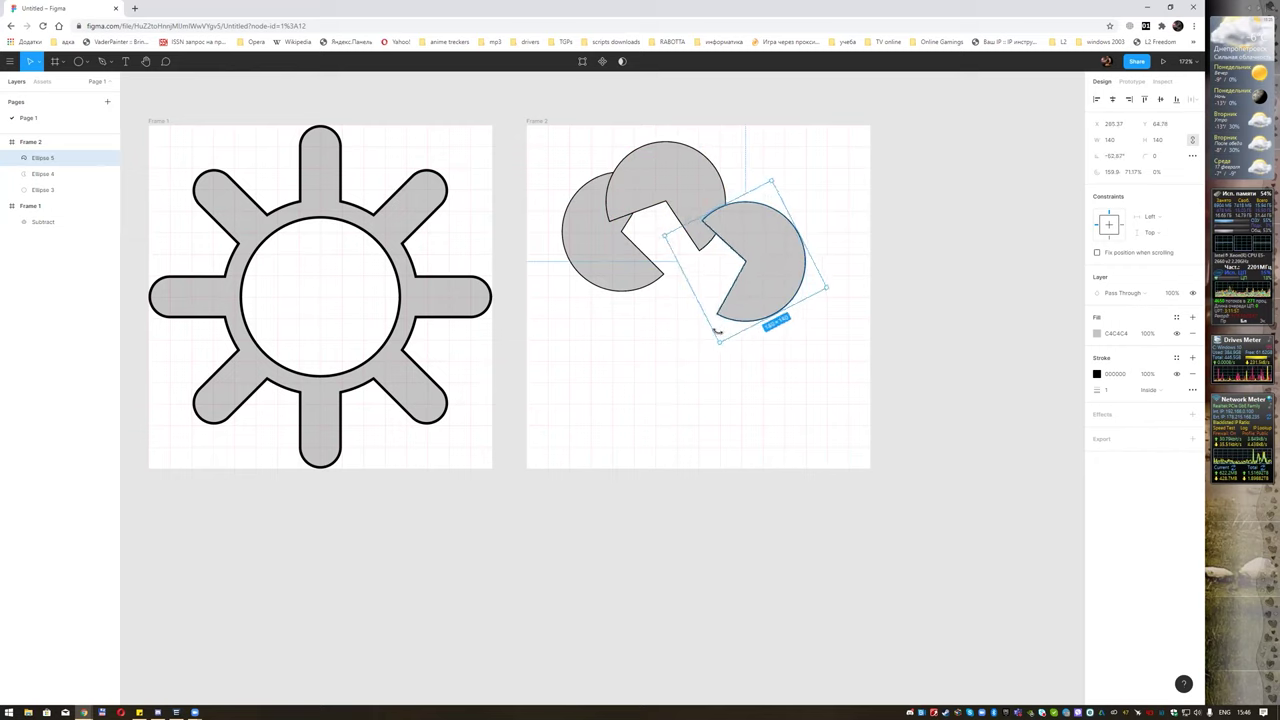
pyautogui.moveTo(777, 244)
pyautogui.mouseDown()
pyautogui.moveTo(727, 224)
pyautogui.moveTo(740, 223)
pyautogui.moveTo(748, 248)
pyautogui.mouseUp()
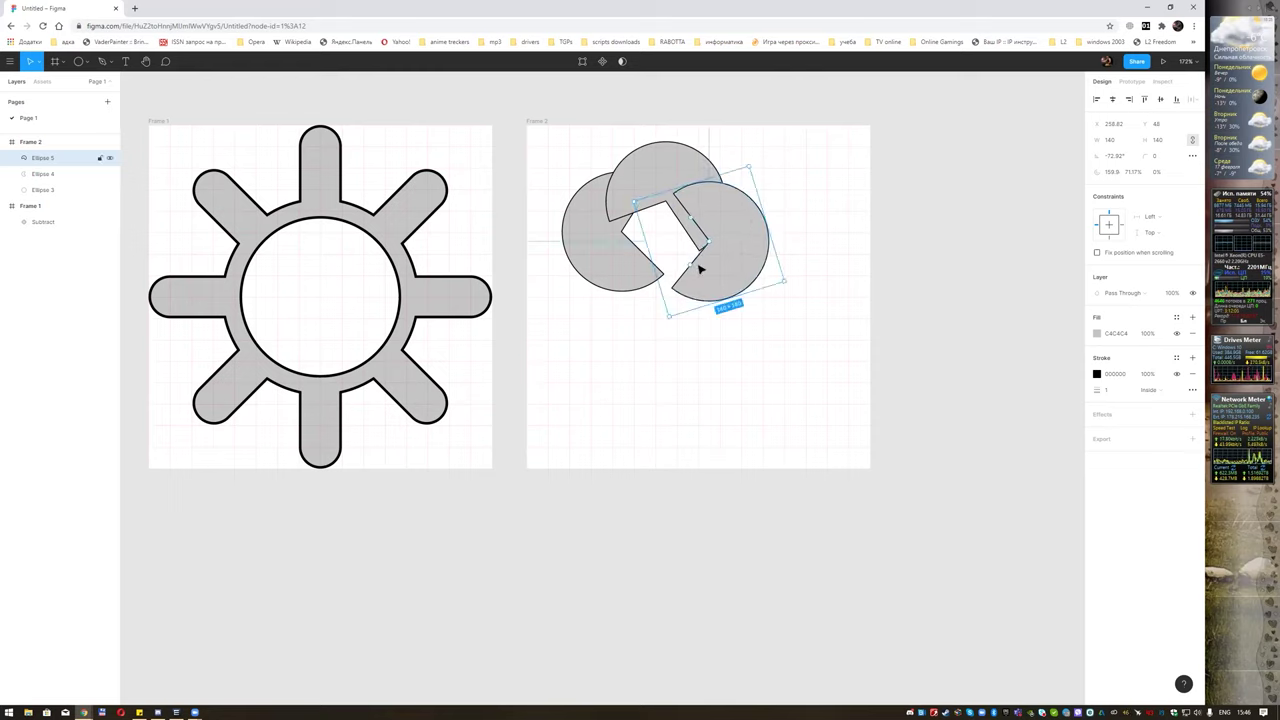
pyautogui.click(88, 62)
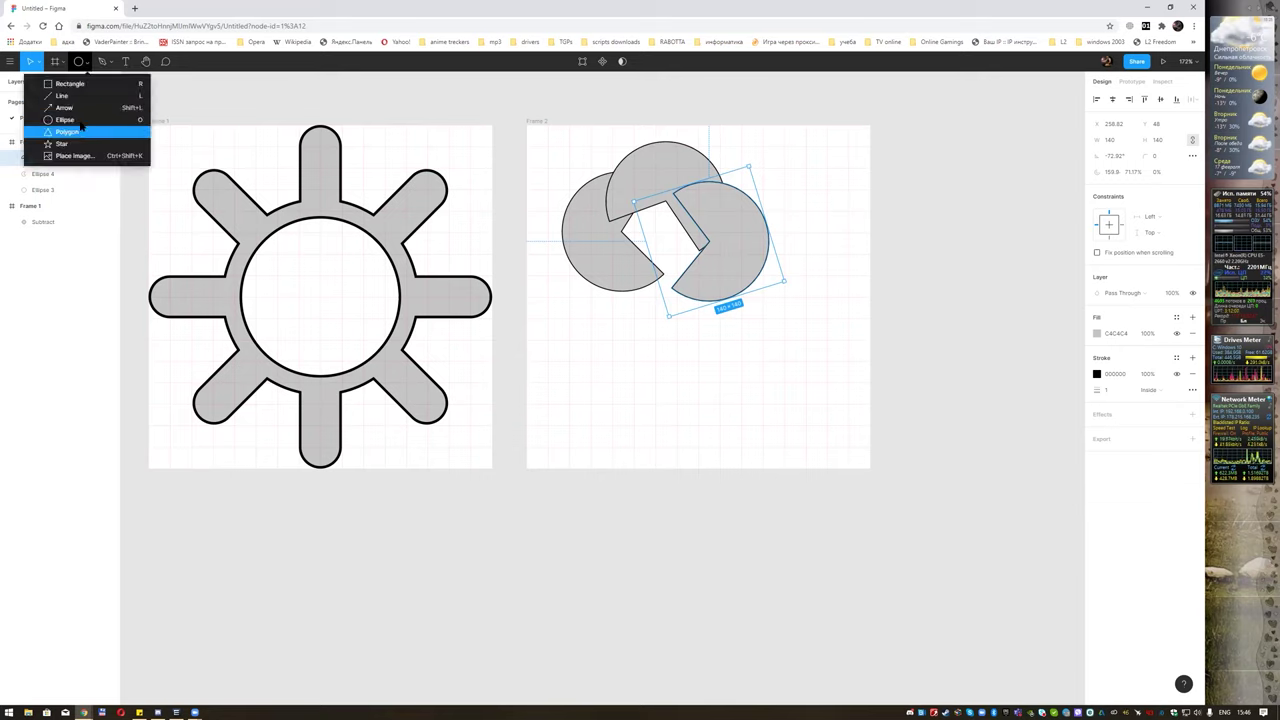
# Draw Rectangle 5 with a black outline, send it to back, and extend its top under the pies.
pyautogui.click(81, 85)
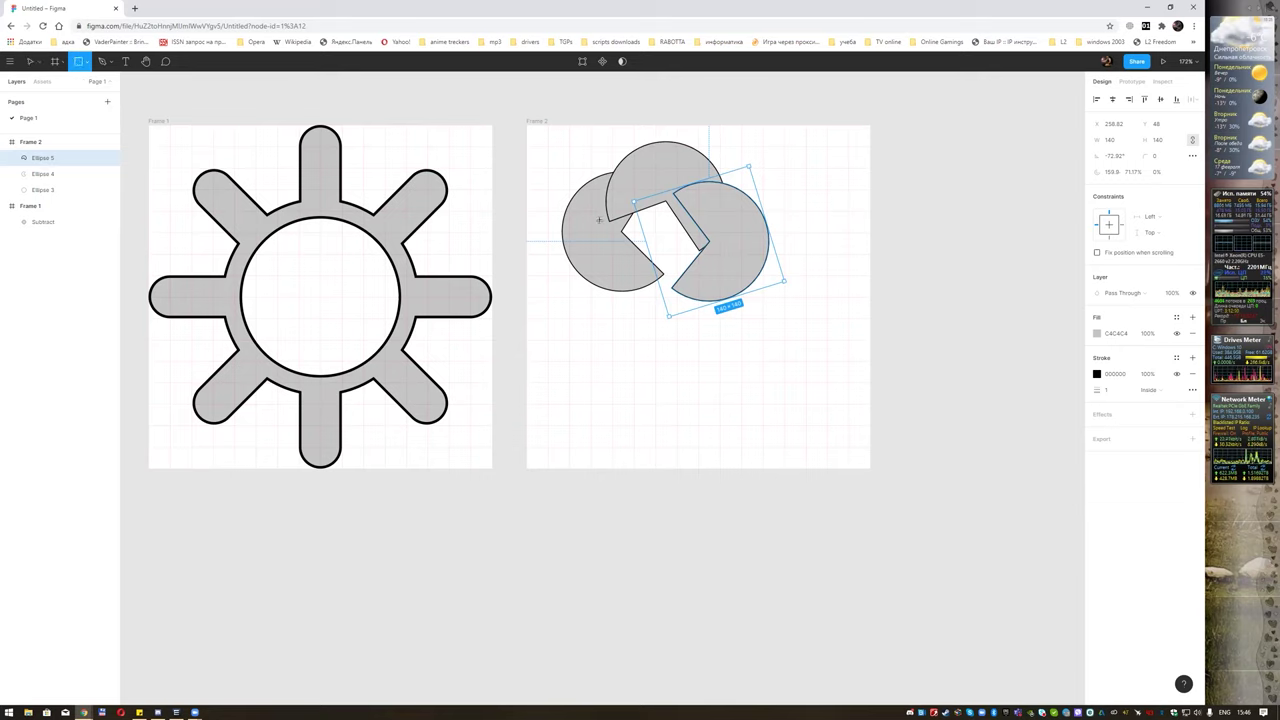
pyautogui.moveTo(612, 221); pyautogui.dragTo(730, 438)
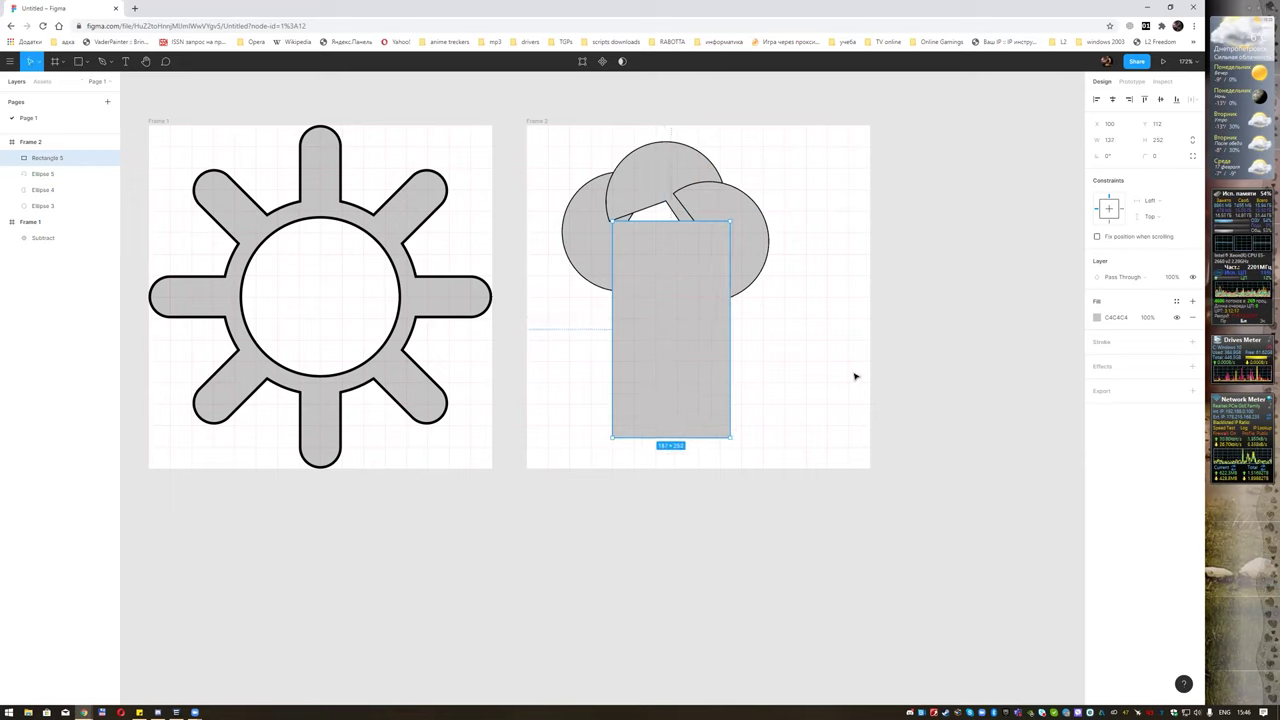
pyautogui.click(1192, 341)
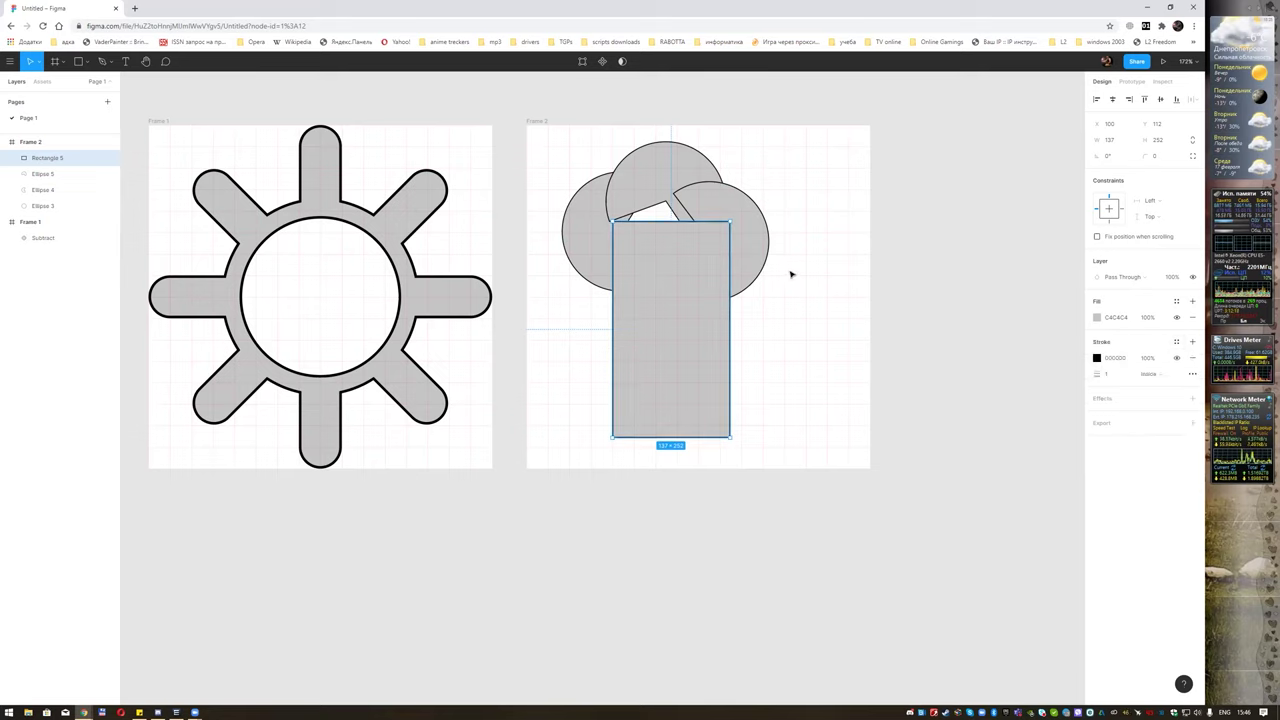
pyautogui.rightClick(676, 343)
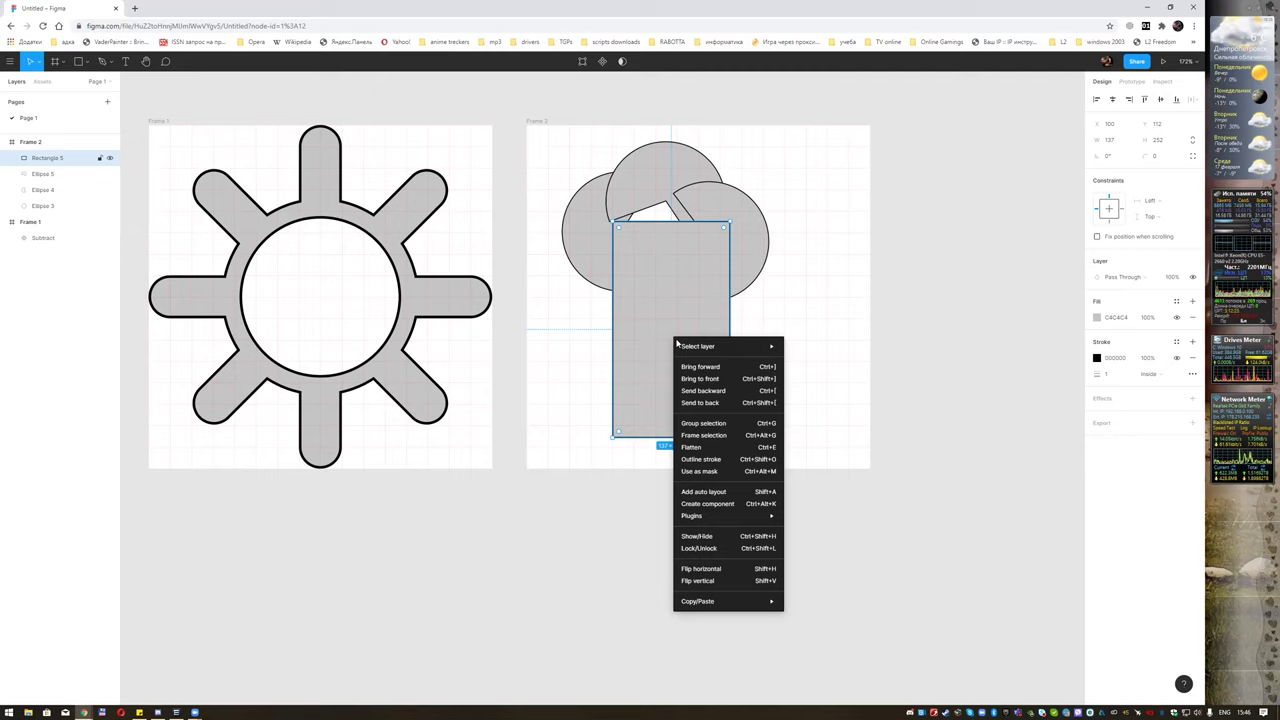
pyautogui.click(728, 392)
pyautogui.rightClick(680, 352)
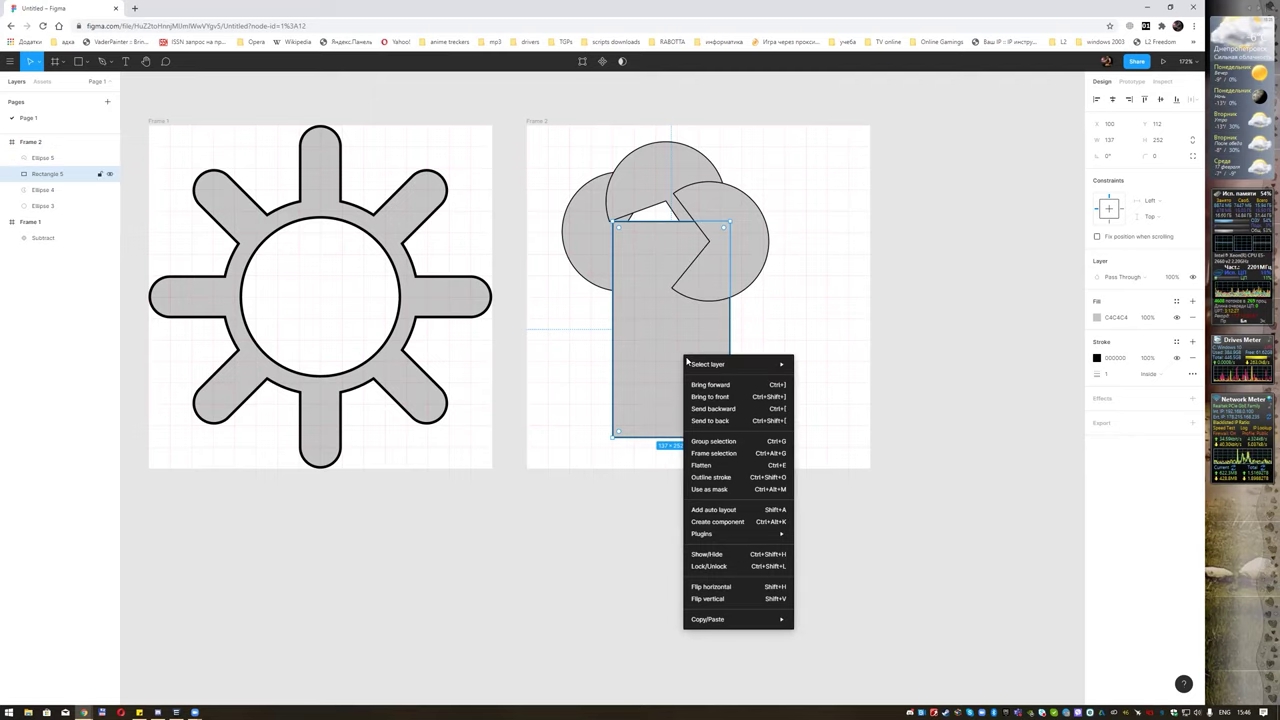
pyautogui.click(725, 413)
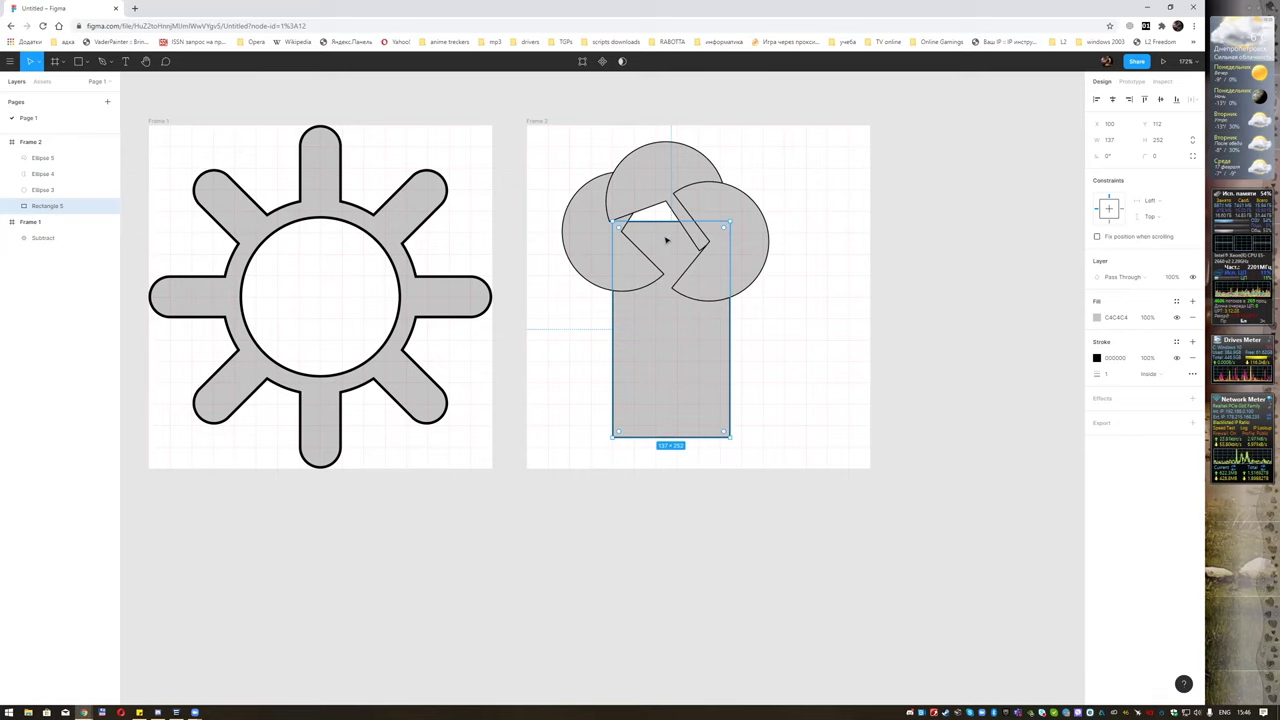
pyautogui.moveTo(653, 222); pyautogui.dragTo(652, 187)
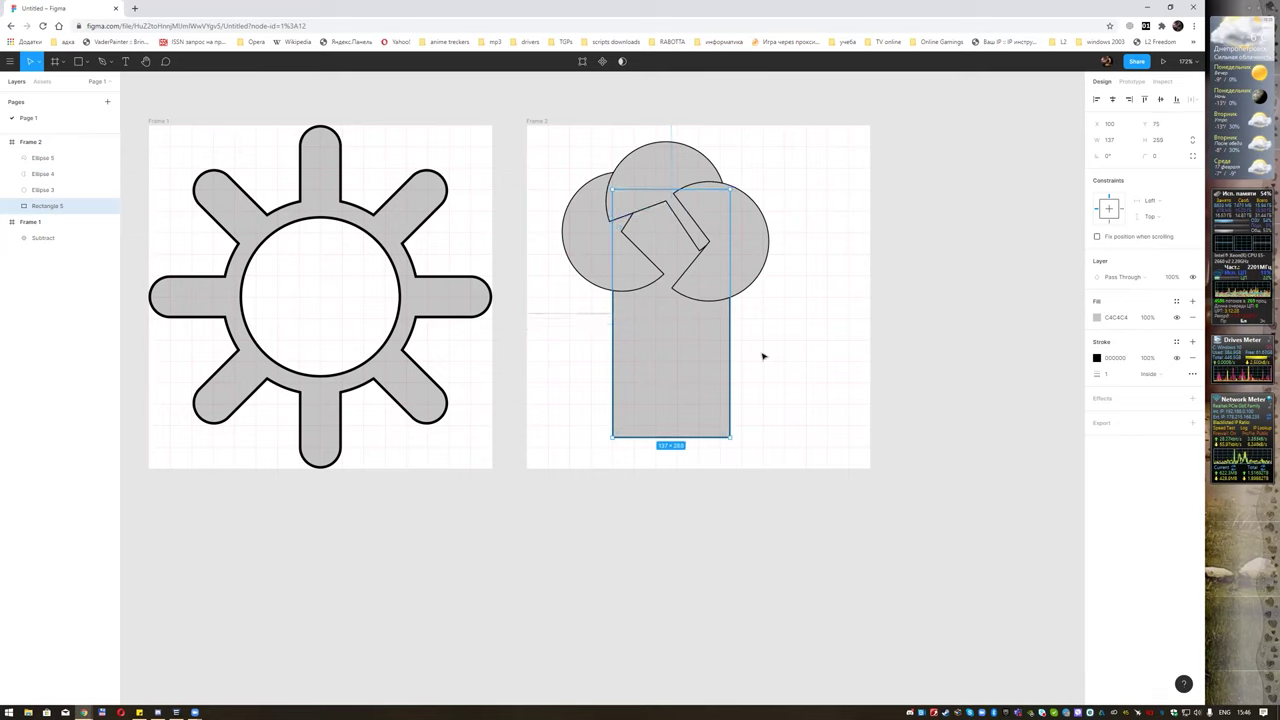
pyautogui.click(792, 210)
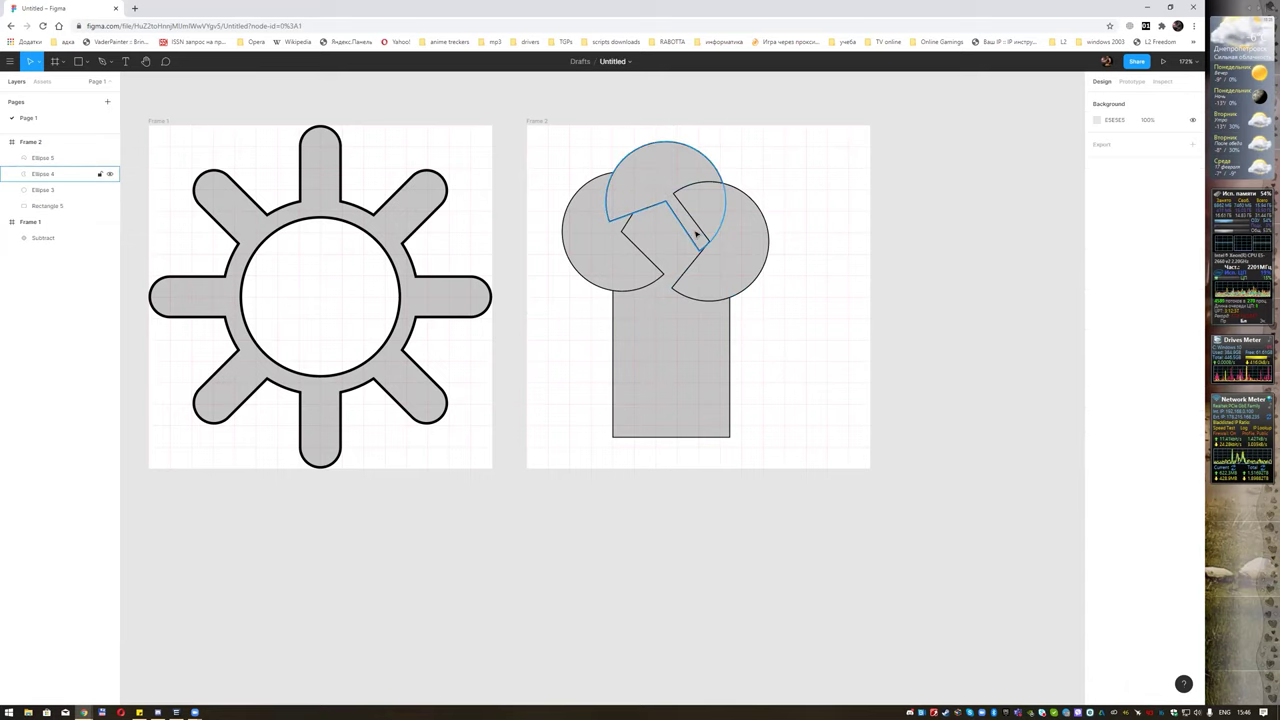
# Draw Rectangle 6, an outline-free gray rectangle covering the gaps between the three pie shapes.
pyautogui.click(77, 62)
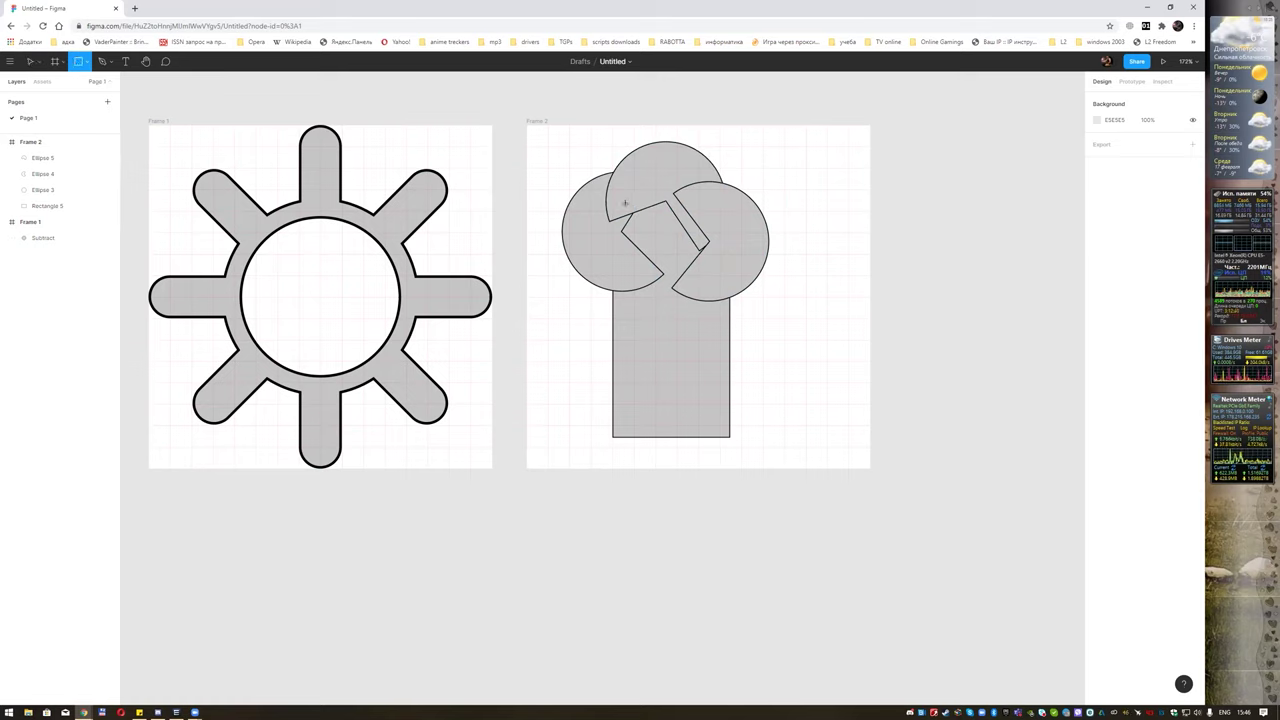
pyautogui.moveTo(615, 199); pyautogui.dragTo(636, 226)
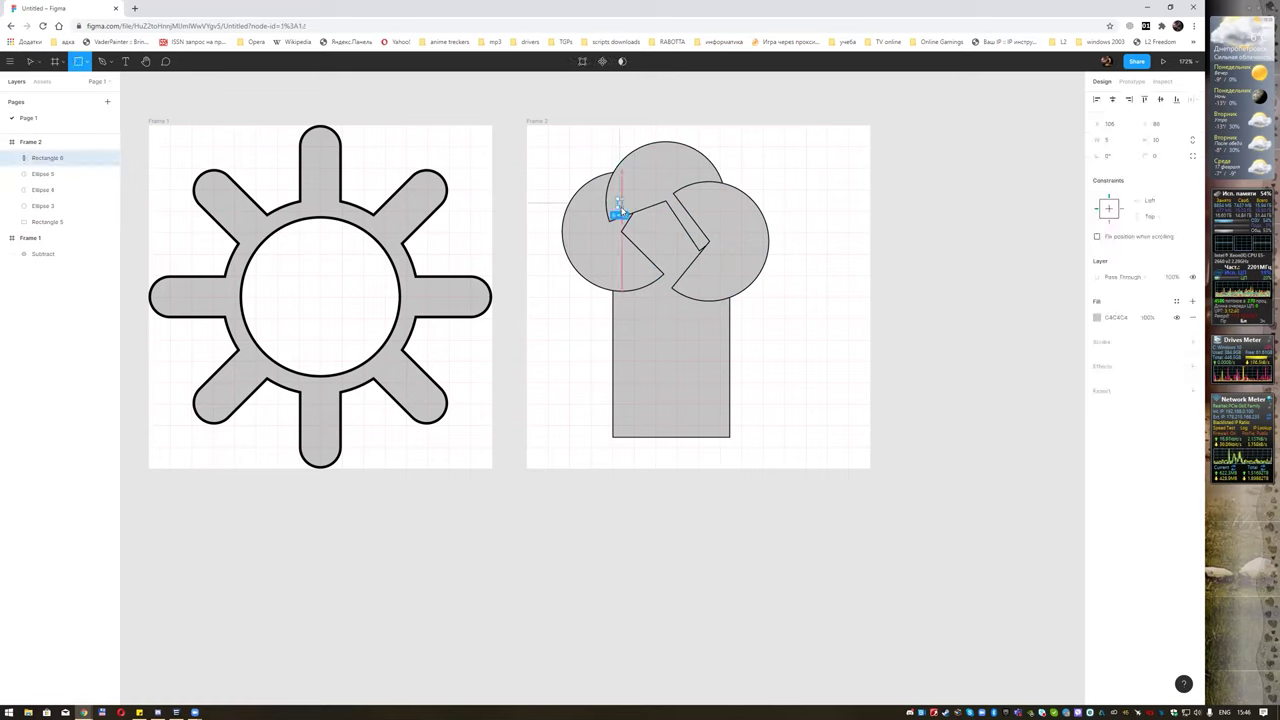
pyautogui.moveTo(636, 226); pyautogui.dragTo(731, 281)
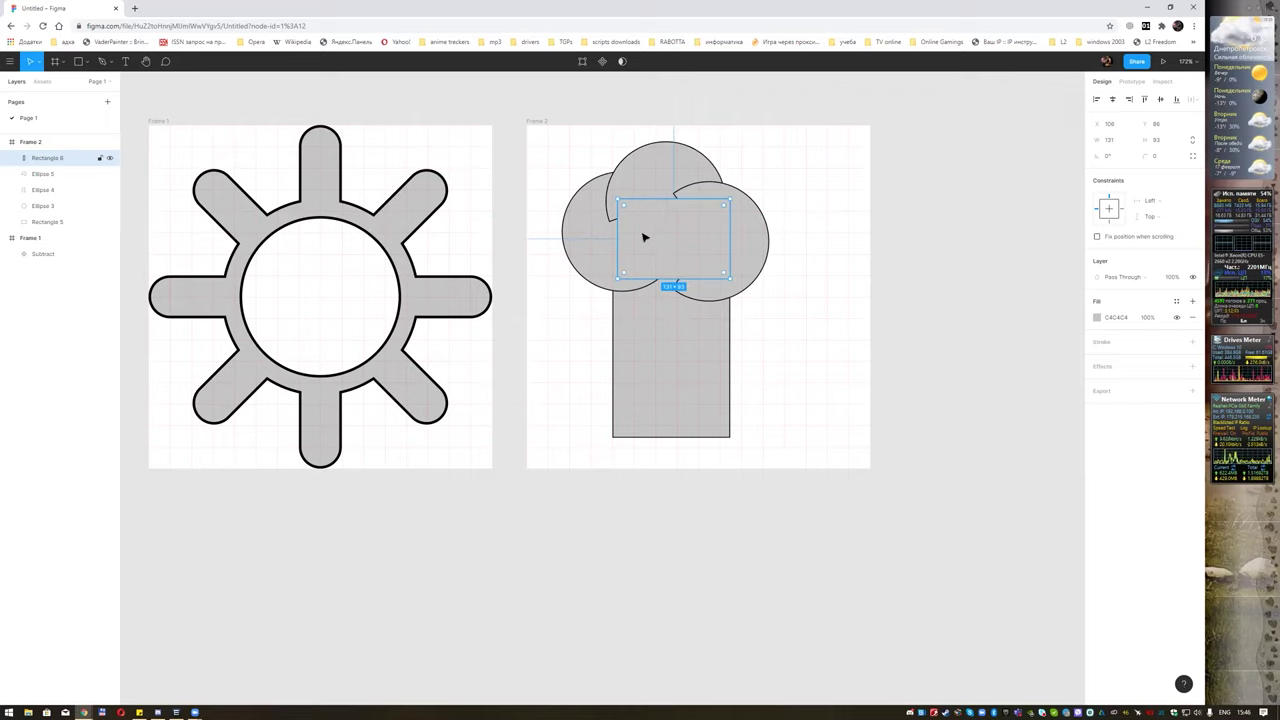
pyautogui.click(785, 179)
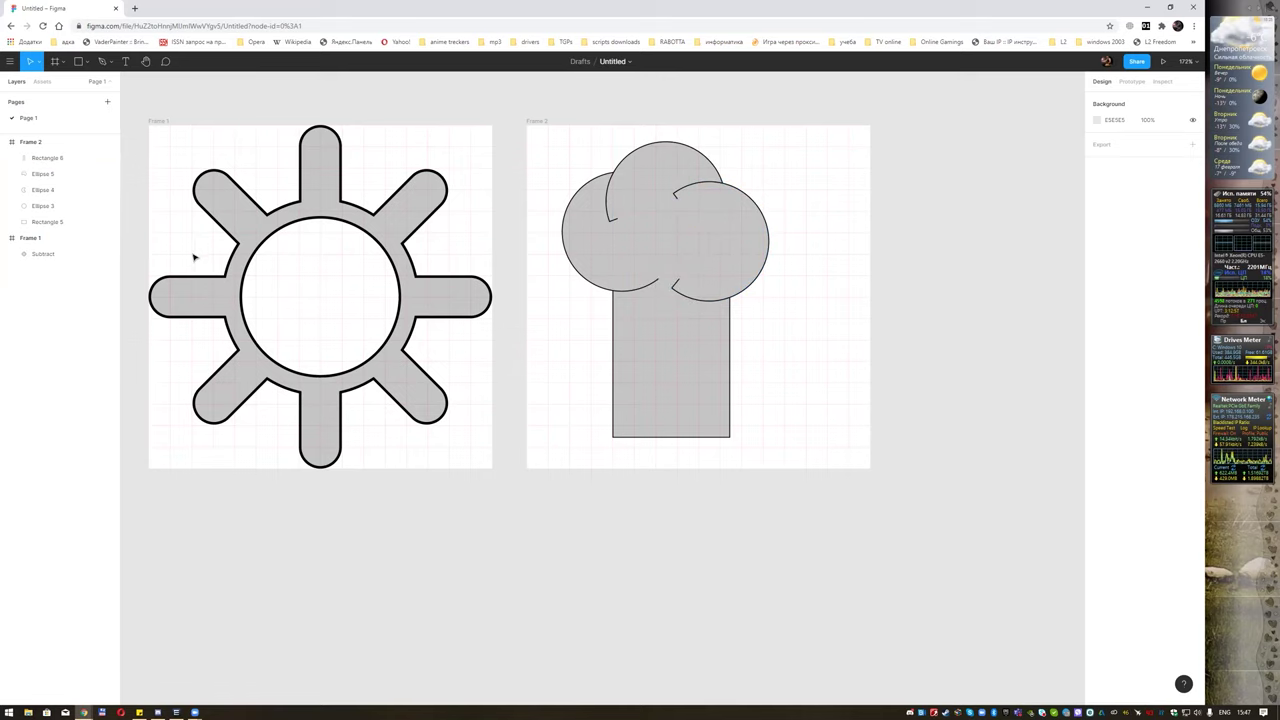
# Draw a horizontal line across the lower part of the hat rectangle to mark the band.
pyautogui.click(85, 62)
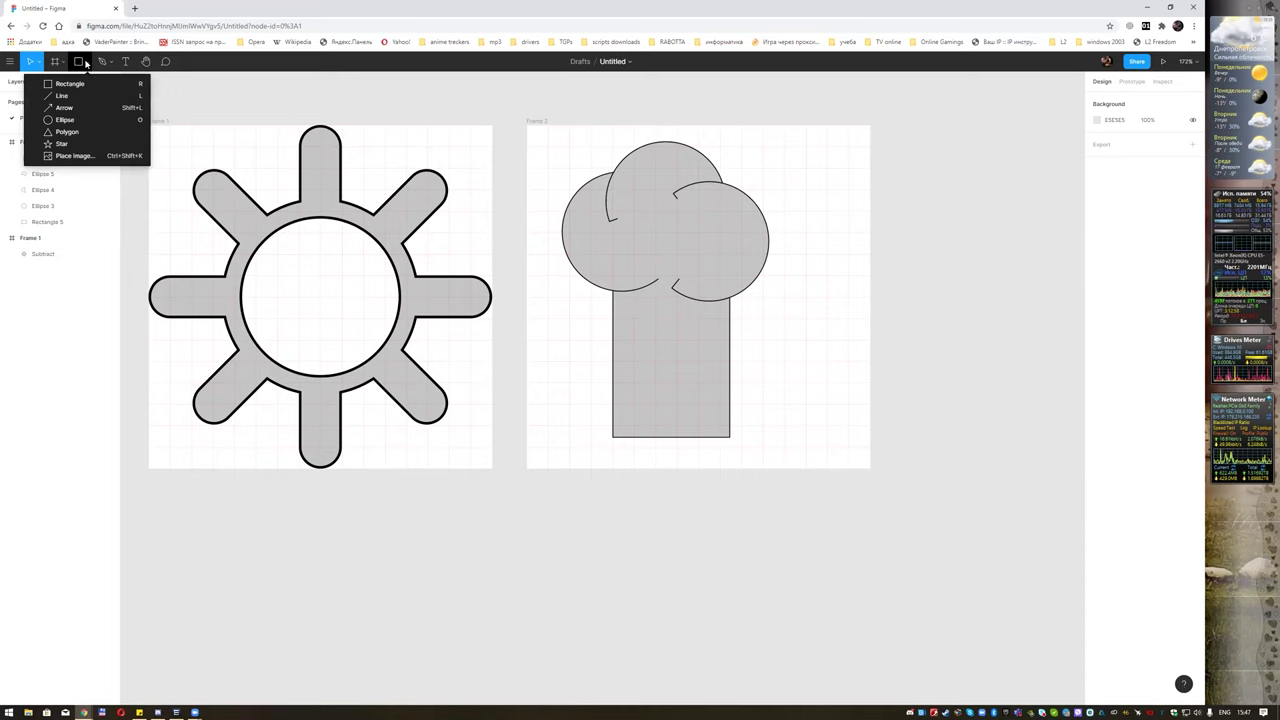
pyautogui.click(62, 95)
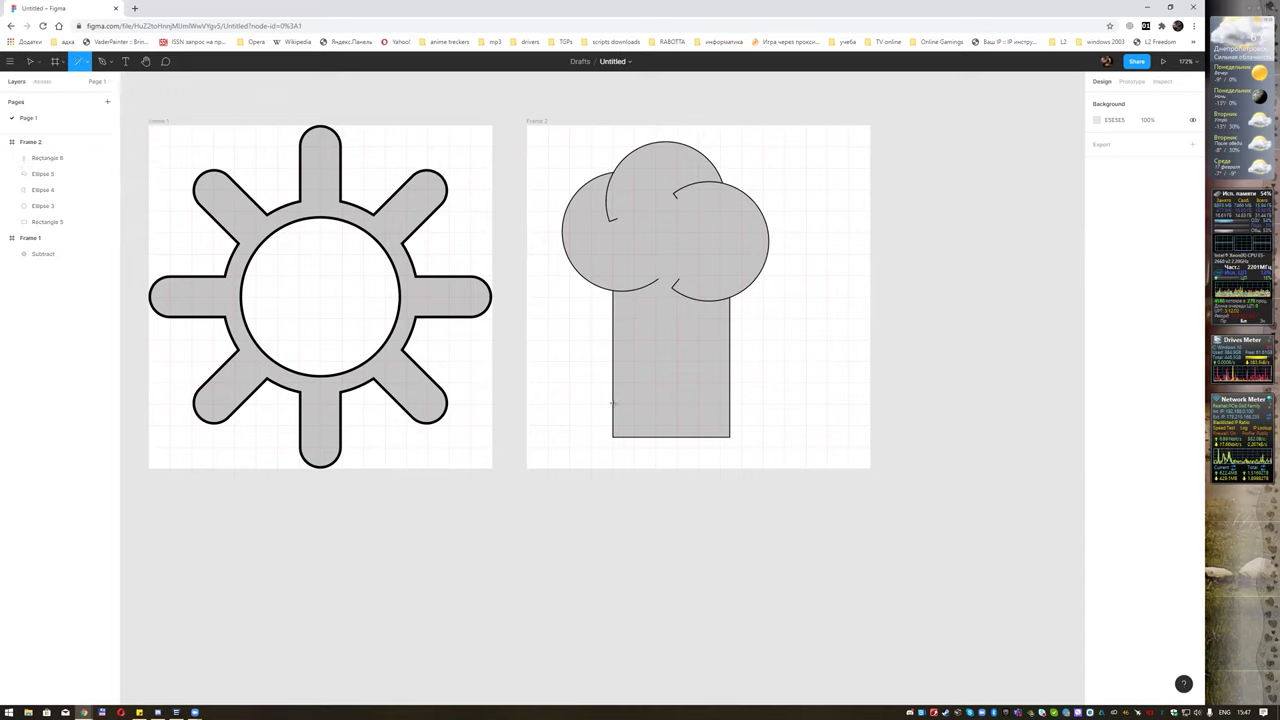
pyautogui.moveTo(612, 404); pyautogui.dragTo(731, 409)
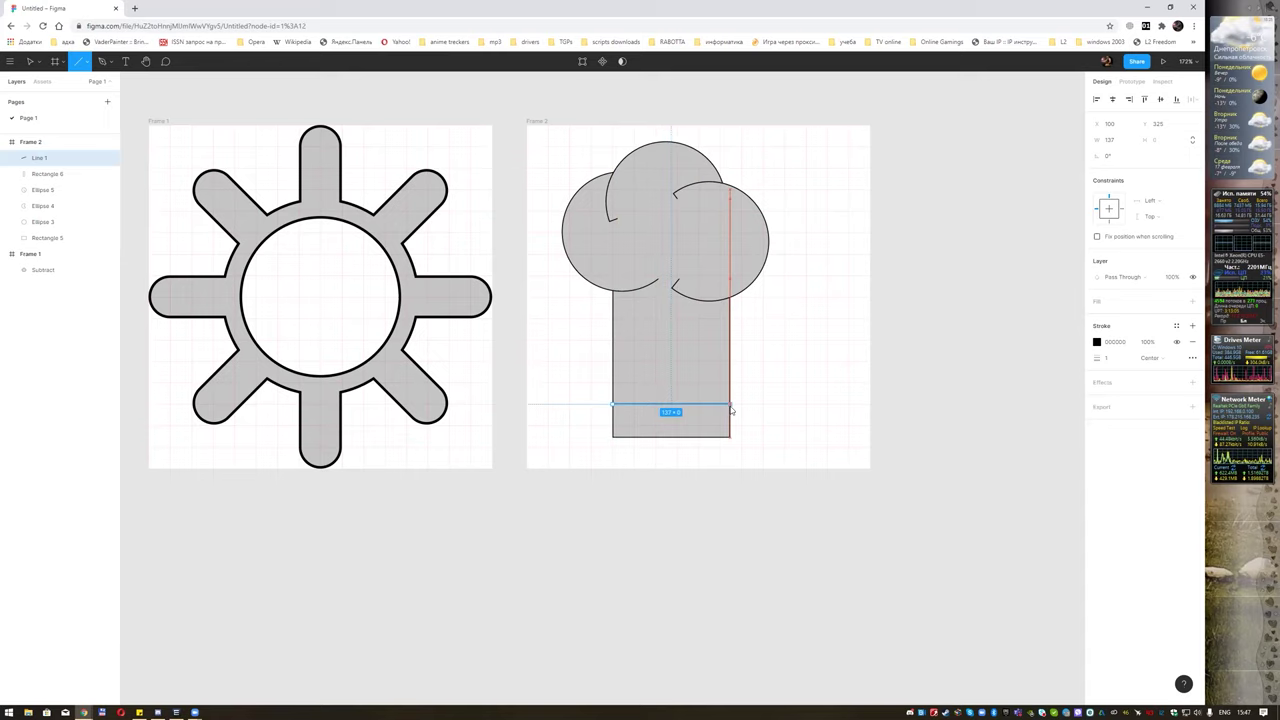
pyautogui.click(792, 408)
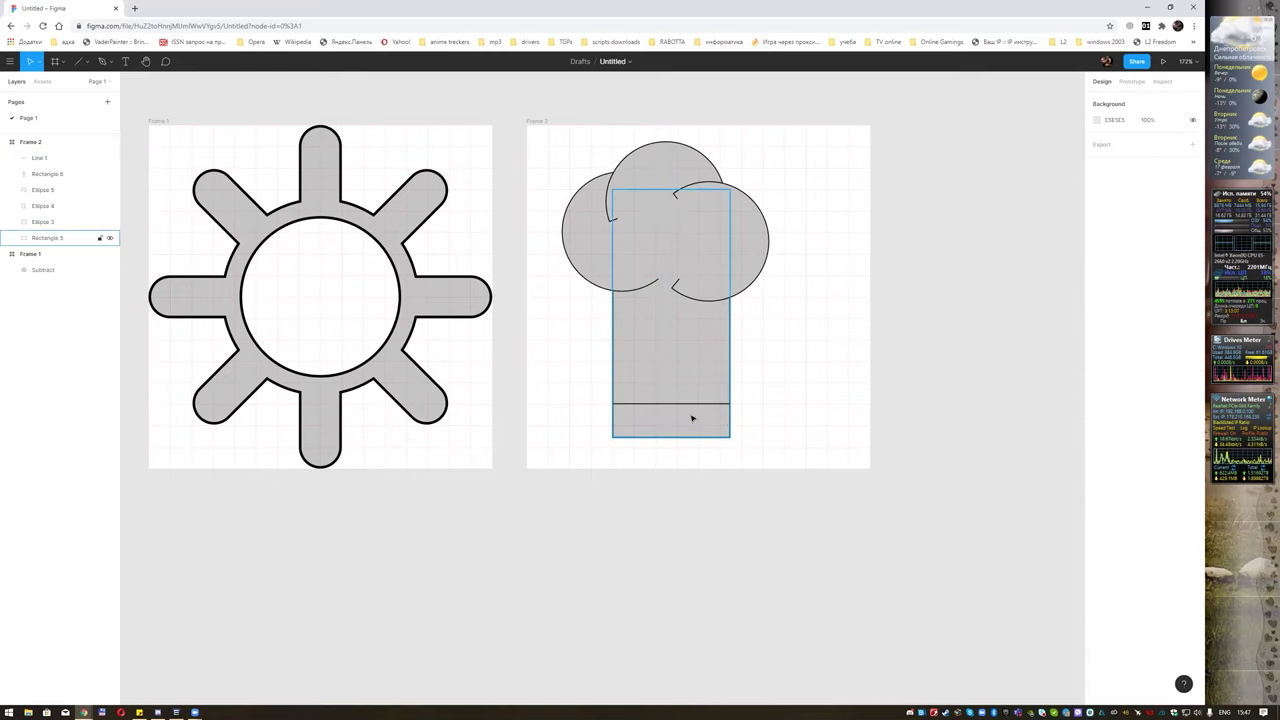
pyautogui.scroll(3, 727, 432)
pyautogui.scroll(2, 727, 428)
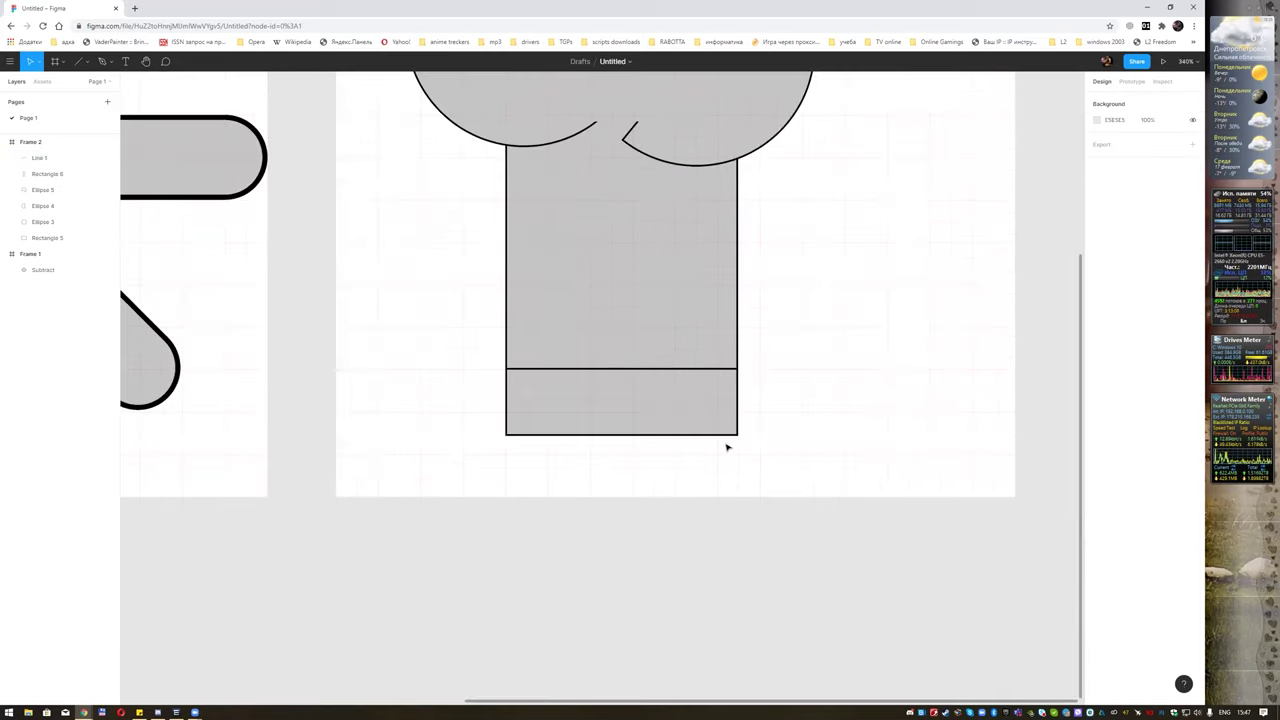
# Add vertical pleat lines across the hat band, then zoom to fit both frames.
pyautogui.press('l')
pyautogui.moveTo(690, 363); pyautogui.dragTo(690, 434)
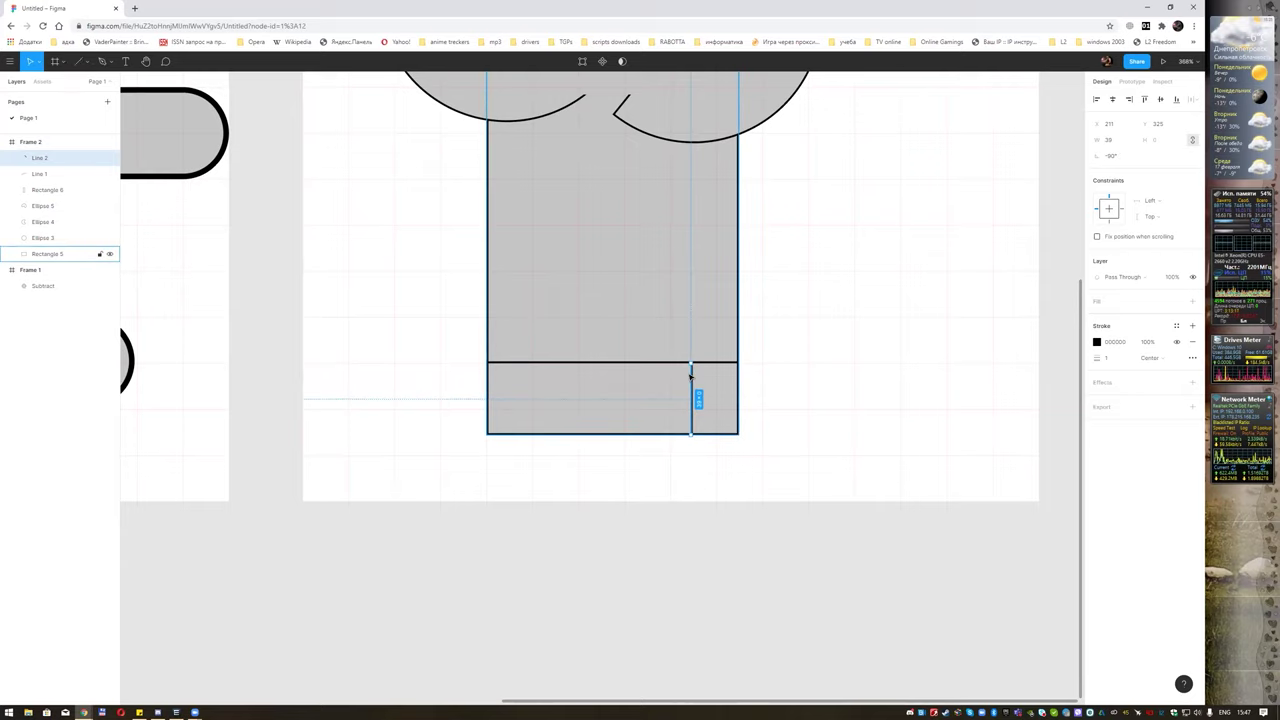
pyautogui.moveTo(690, 370); pyautogui.dragTo(543, 374)
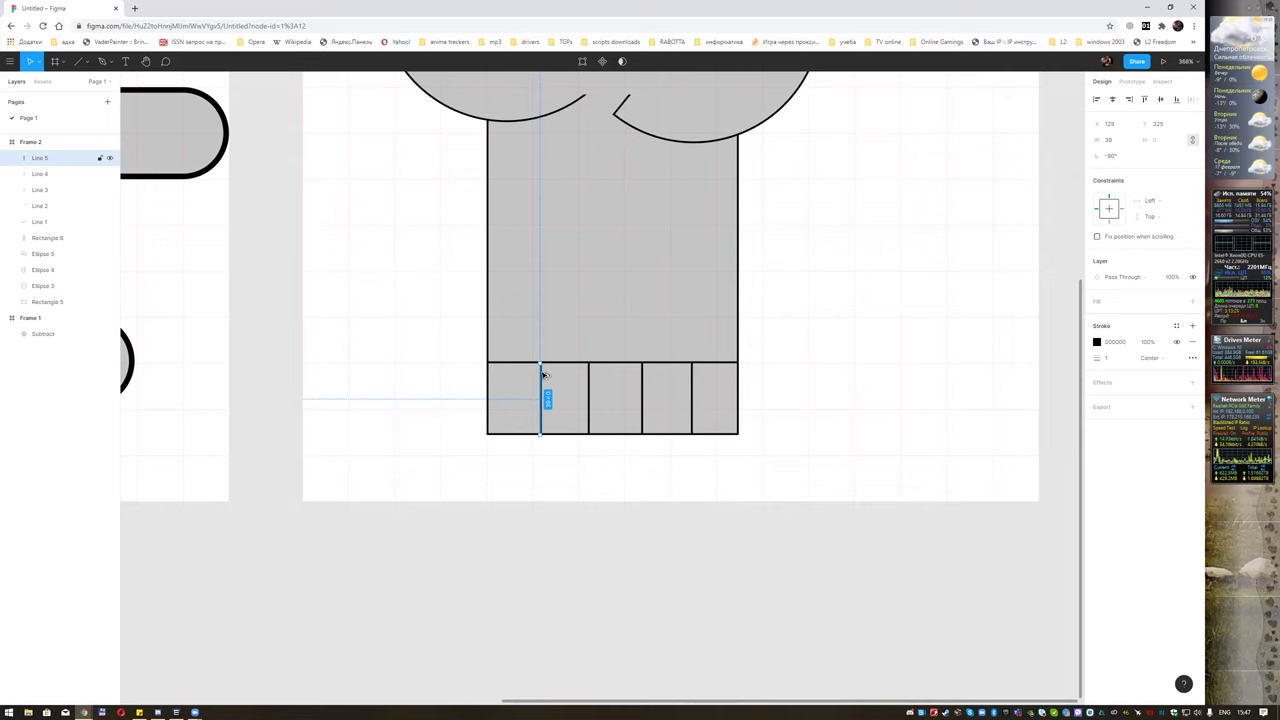
pyautogui.moveTo(534, 378); pyautogui.dragTo(514, 380)
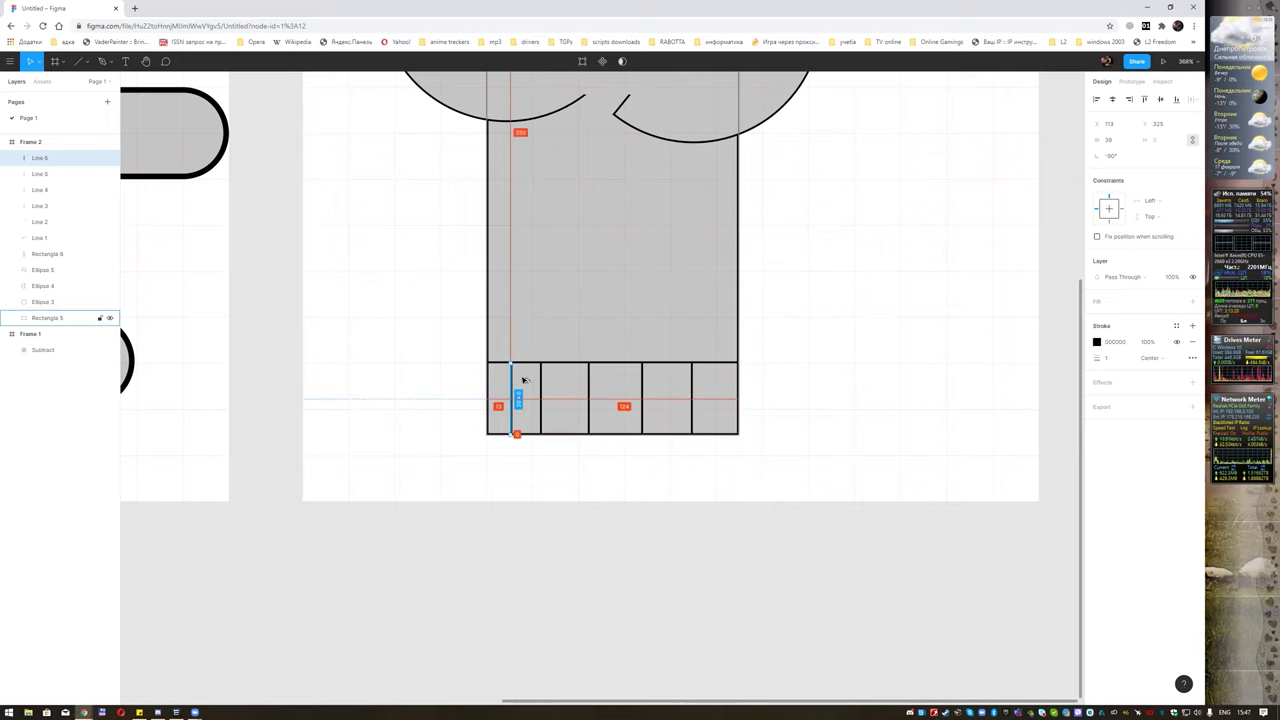
pyautogui.click(710, 394)
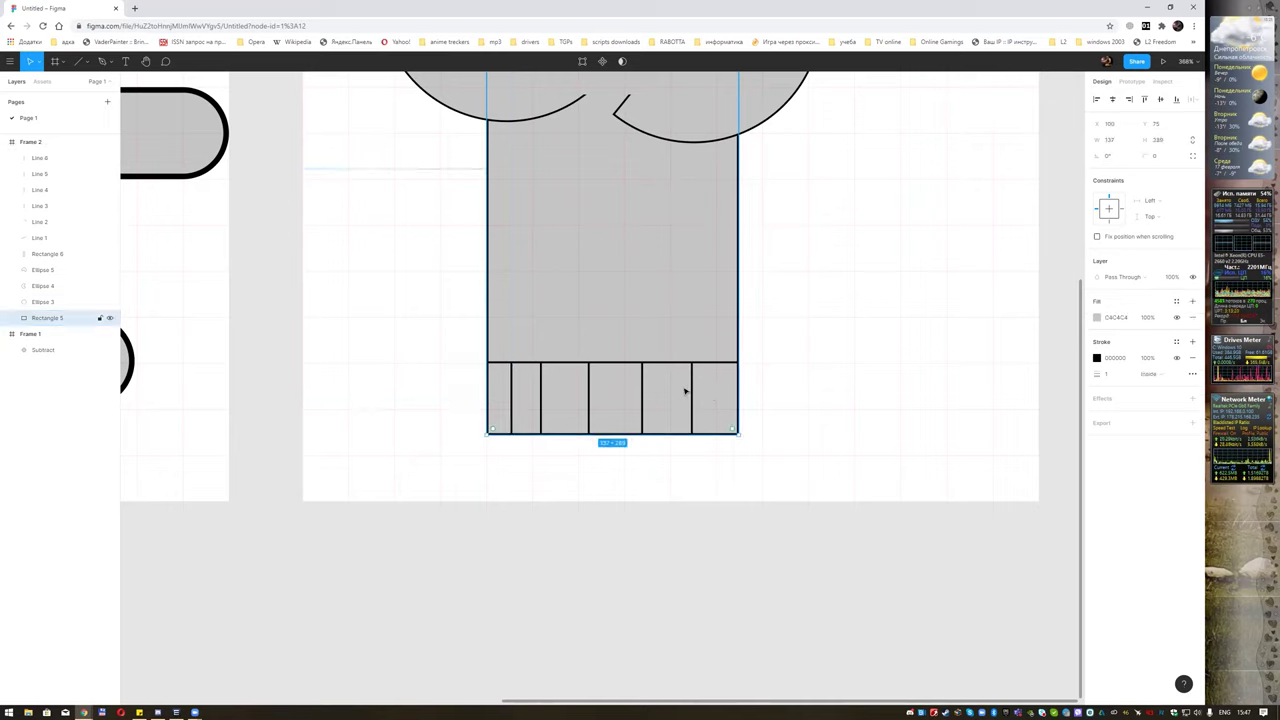
pyautogui.moveTo(691, 388); pyautogui.dragTo(718, 388)
pyautogui.click(791, 343)
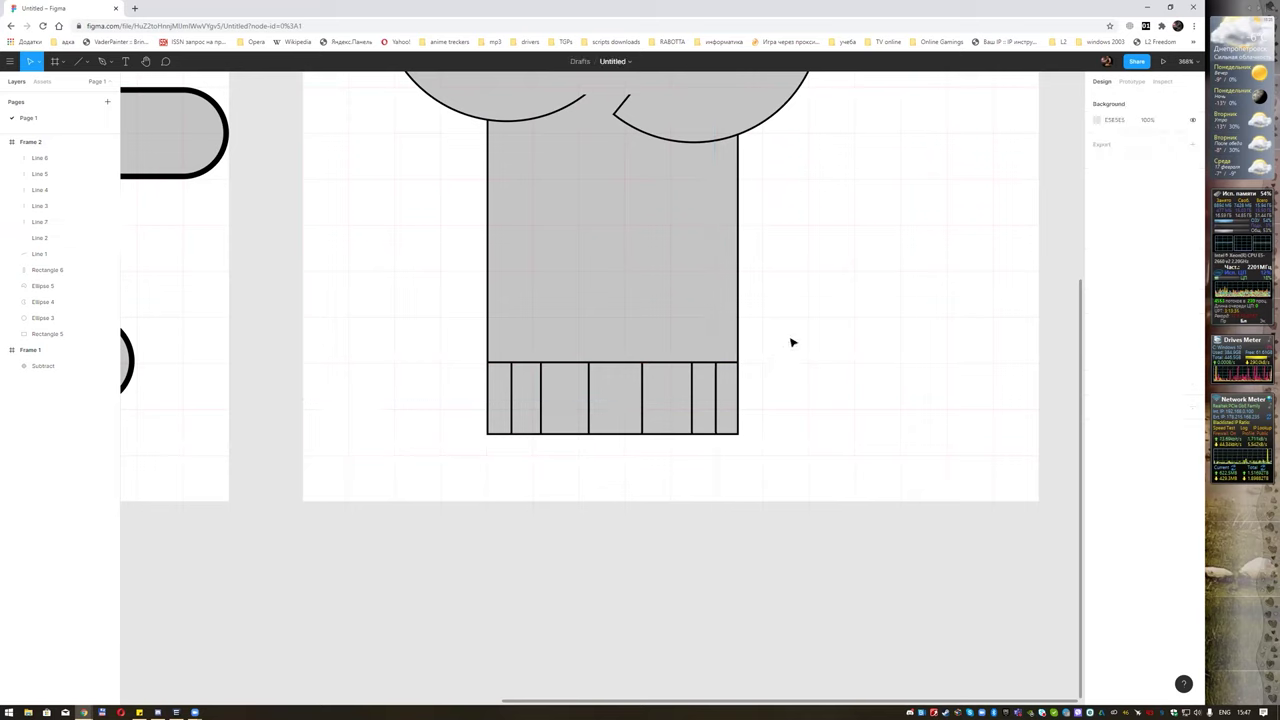
pyautogui.scroll(-1, 797, 331)
pyautogui.scroll(-1, 812, 330)
pyautogui.hotkey('shift', '1')
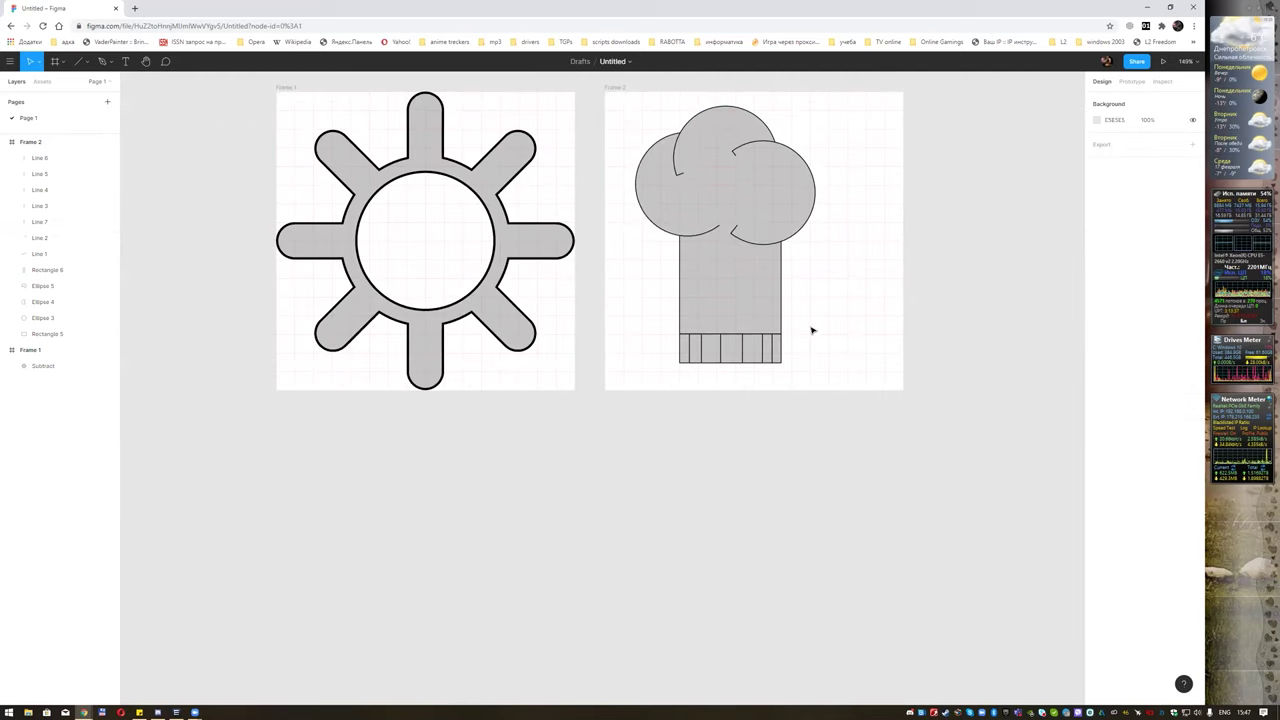
# Group all hat parts as Group 1 and centre it in Frame 2 at x 71, y 28.
pyautogui.moveTo(614, 99); pyautogui.dragTo(831, 358)
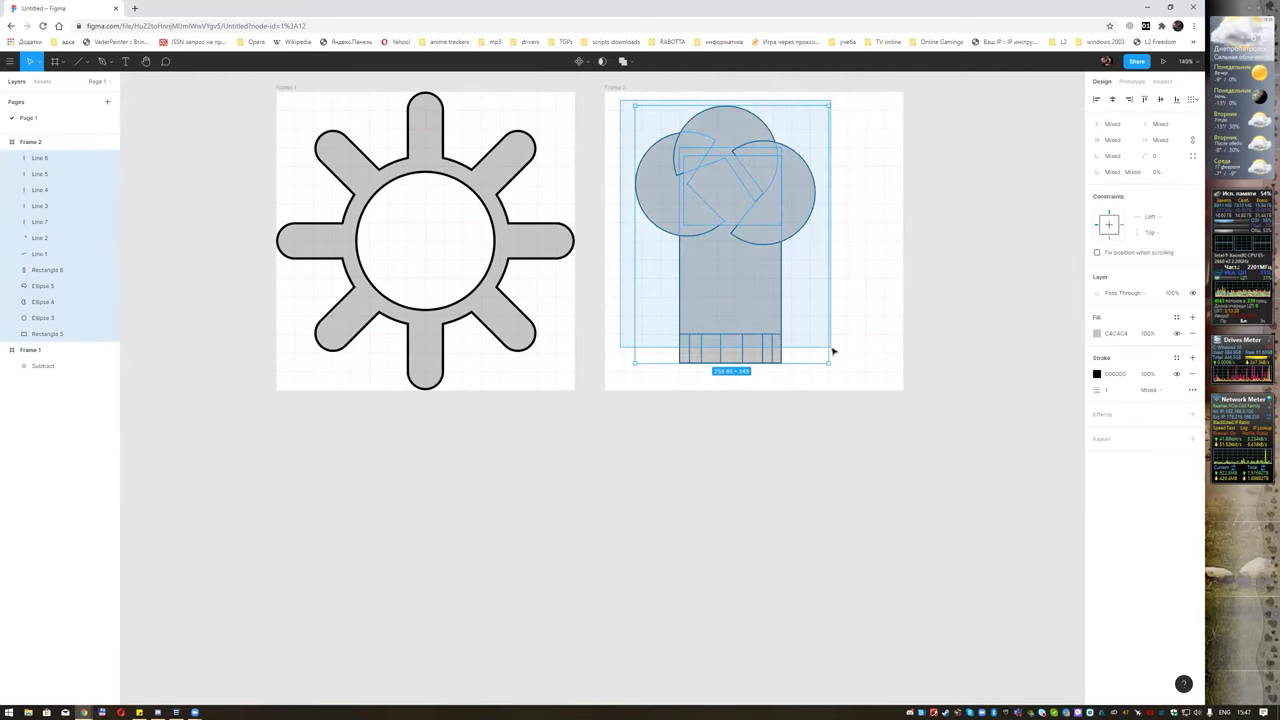
pyautogui.rightClick(731, 266)
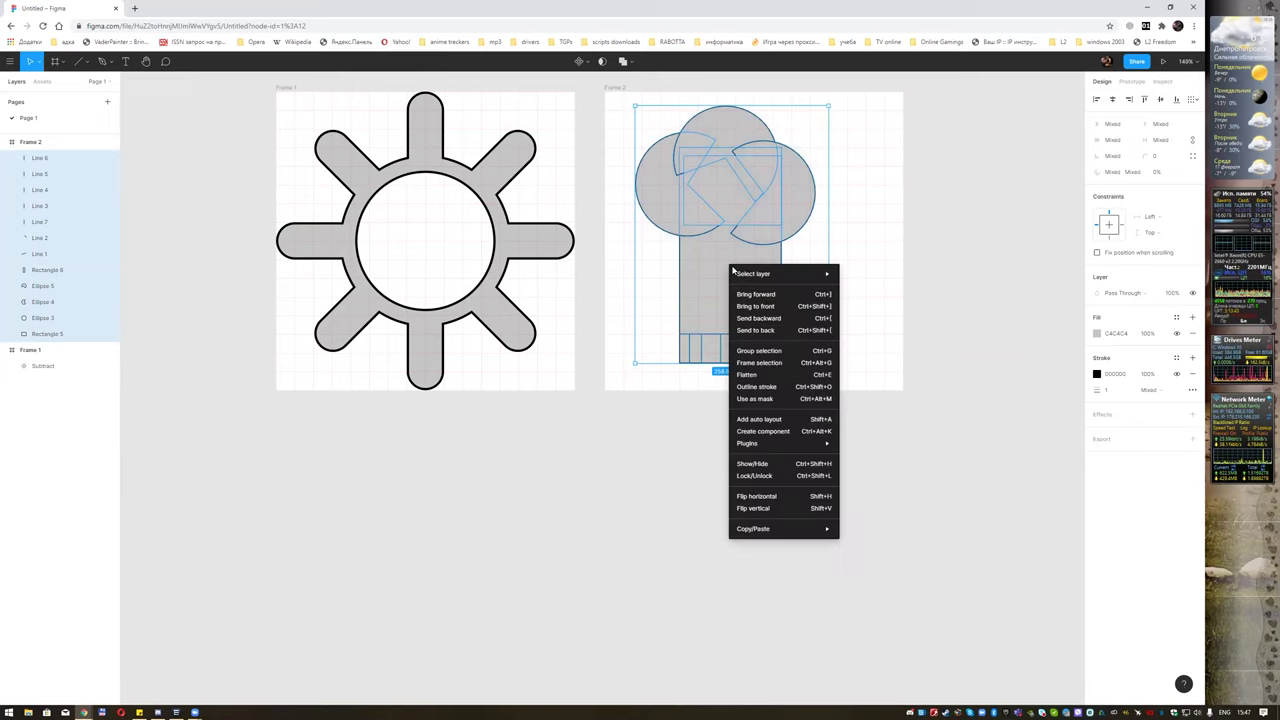
pyautogui.click(793, 352)
pyautogui.moveTo(737, 186)
pyautogui.mouseDown()
pyautogui.moveTo(758, 172)
pyautogui.moveTo(756, 187)
pyautogui.mouseUp()
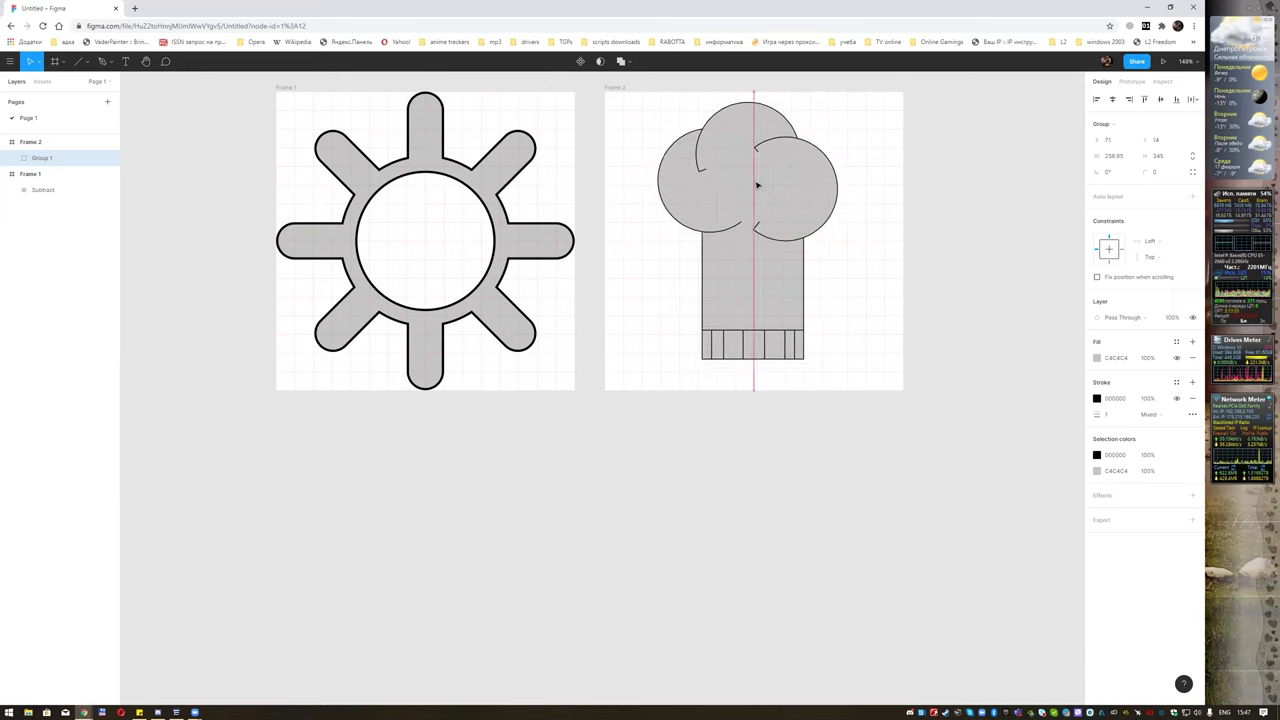
pyautogui.moveTo(756, 187); pyautogui.dragTo(759, 191)
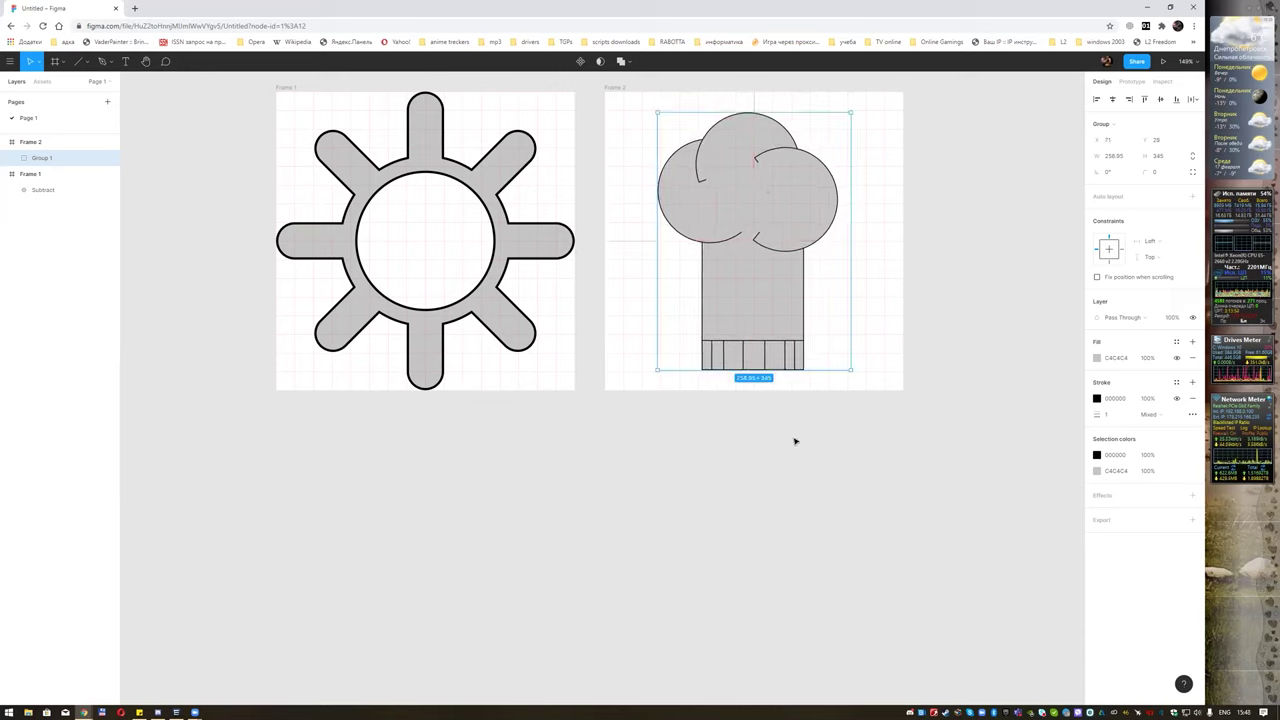
# Paste a copy of Frame 2 as Frame 3, remove its hat, and place it below Frame 1.
pyautogui.click(63, 146)
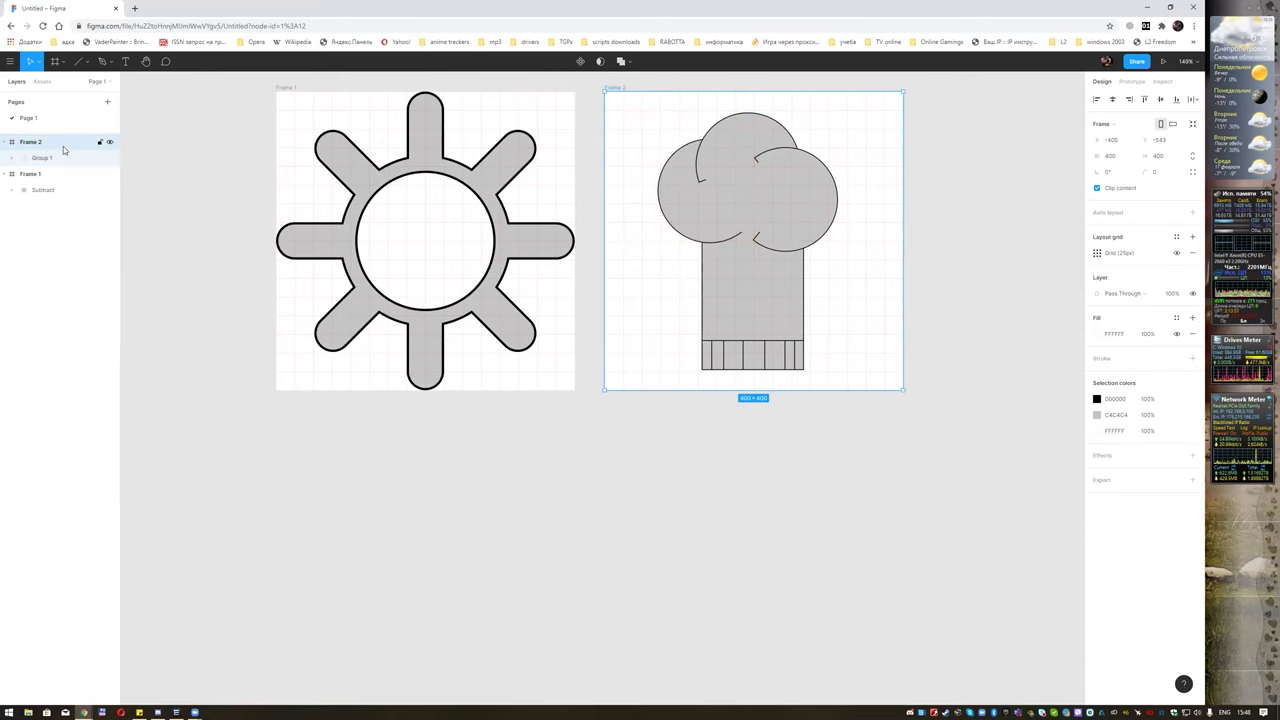
pyautogui.hotkey('ctrl', 'v')
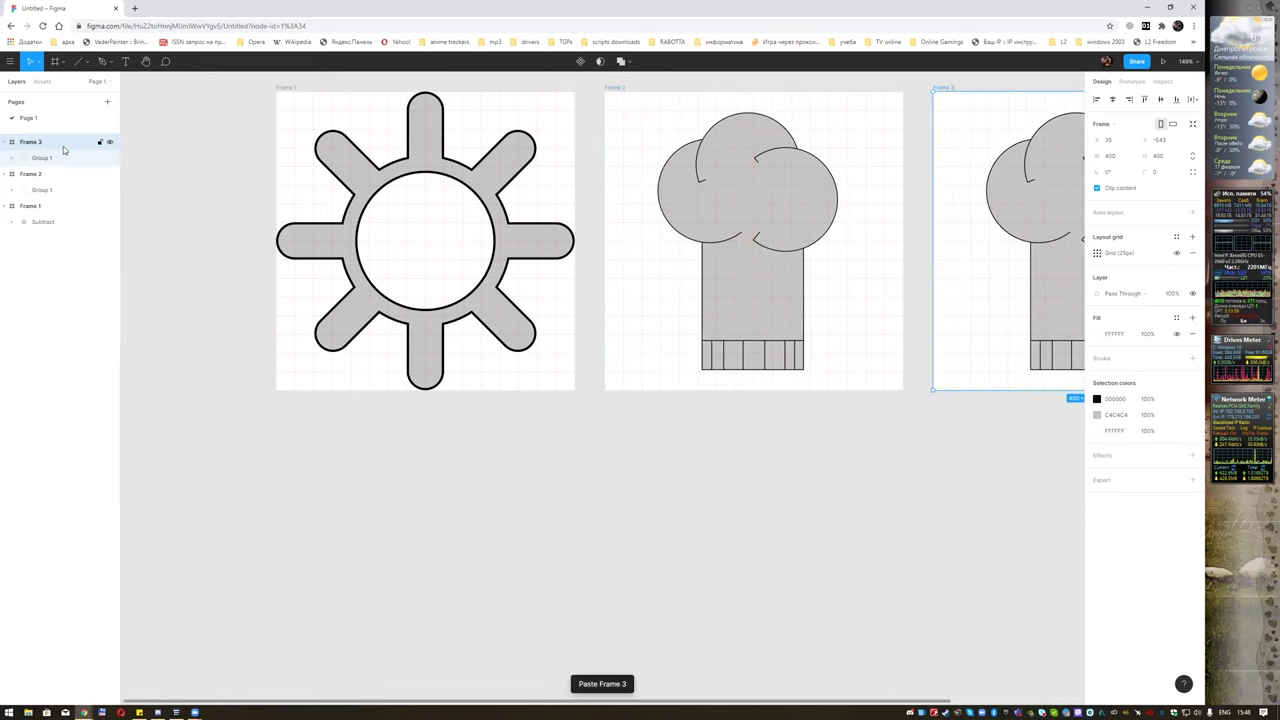
pyautogui.click(1014, 215)
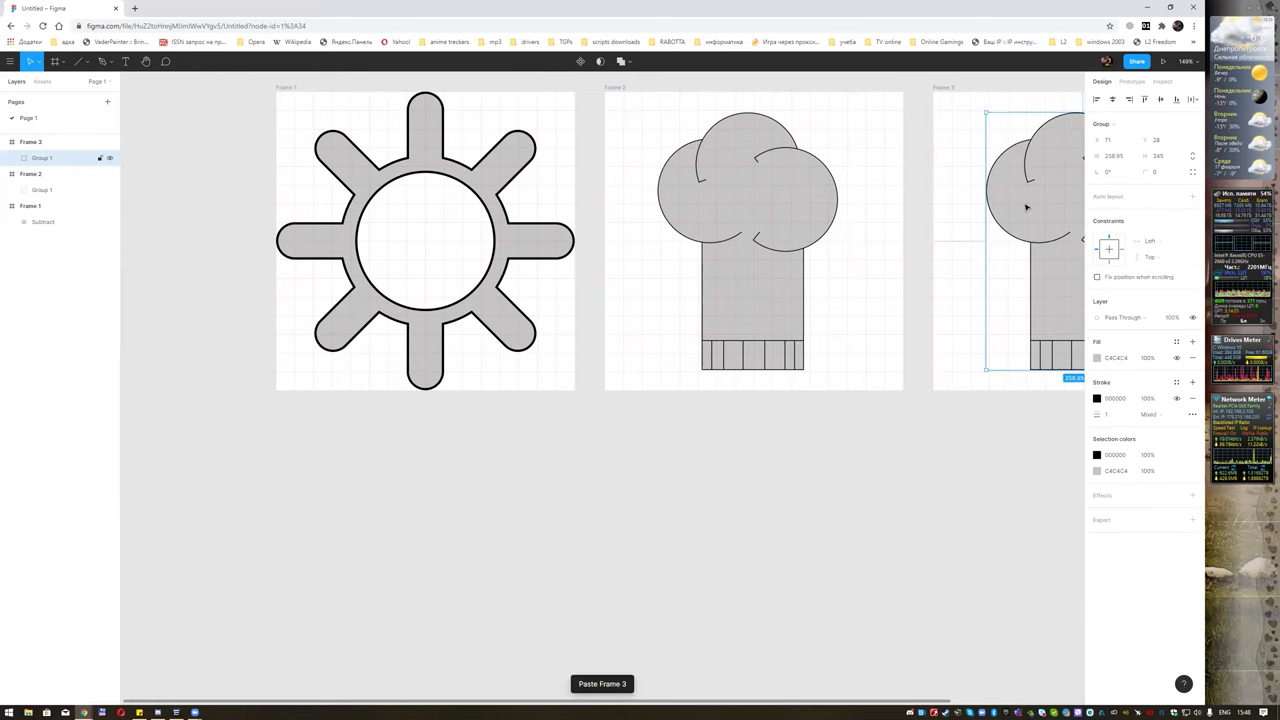
pyautogui.press('Delete')
pyautogui.click(1000, 92)
pyautogui.moveTo(996, 94); pyautogui.dragTo(337, 408)
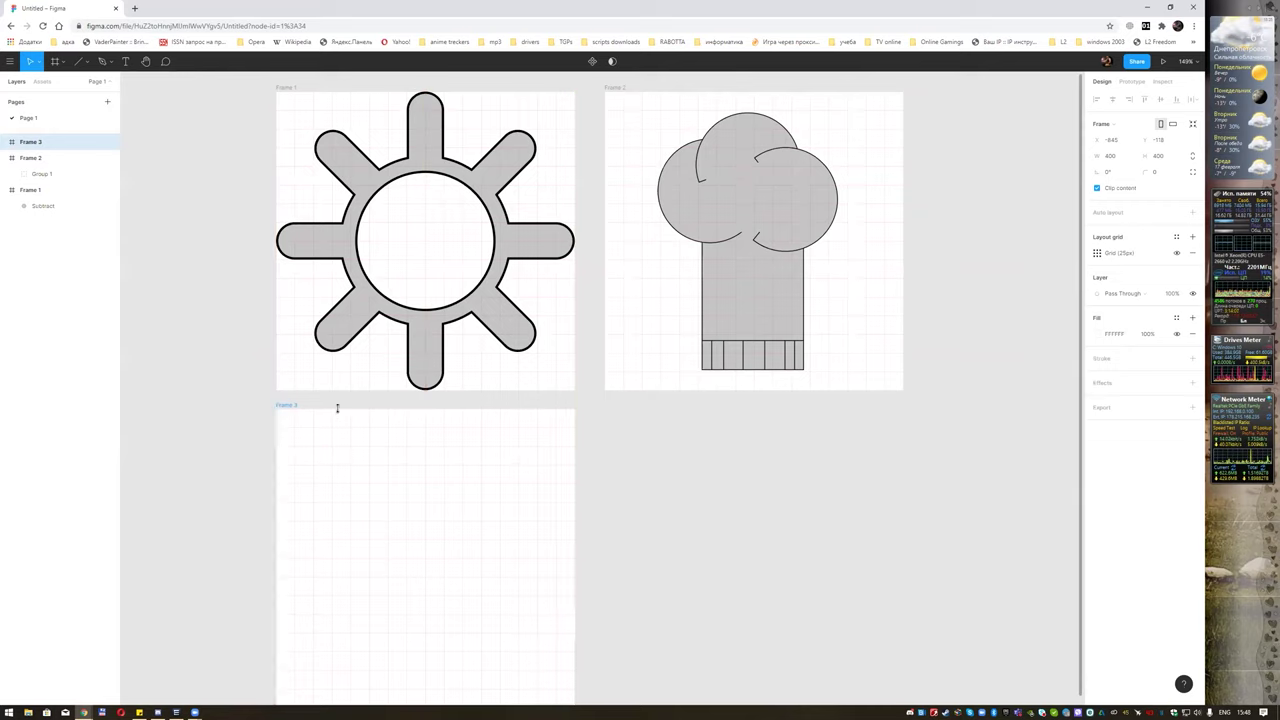
pyautogui.moveTo(669, 486); pyautogui.dragTo(648, 413)
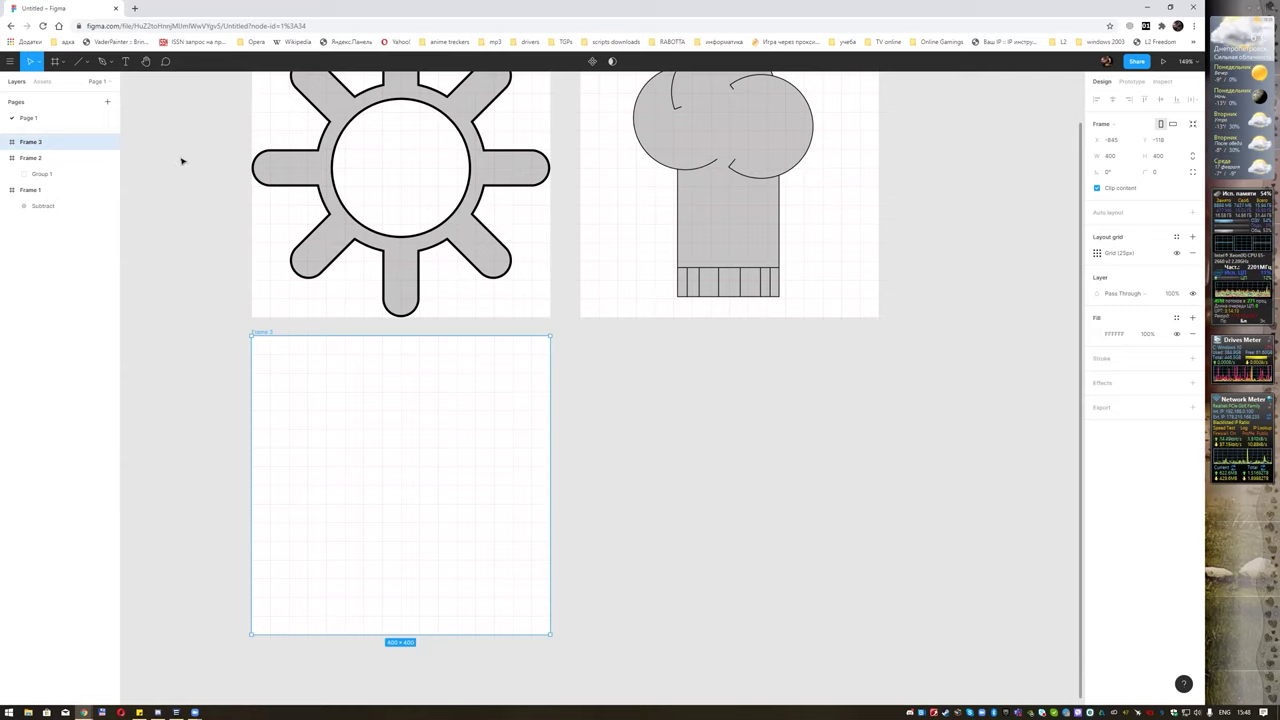
# Draw a 112×27 gray rectangle near Frame 3's bottom with a 1px black outline.
pyautogui.click(88, 63)
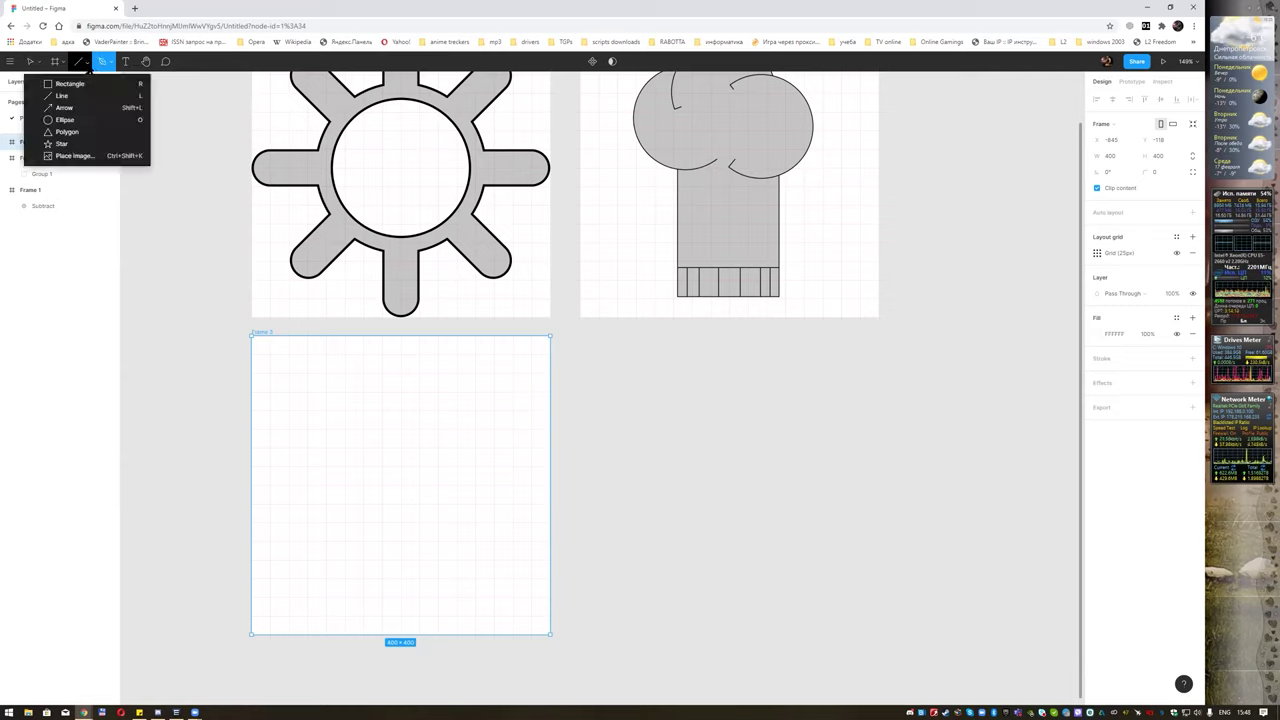
pyautogui.click(70, 84)
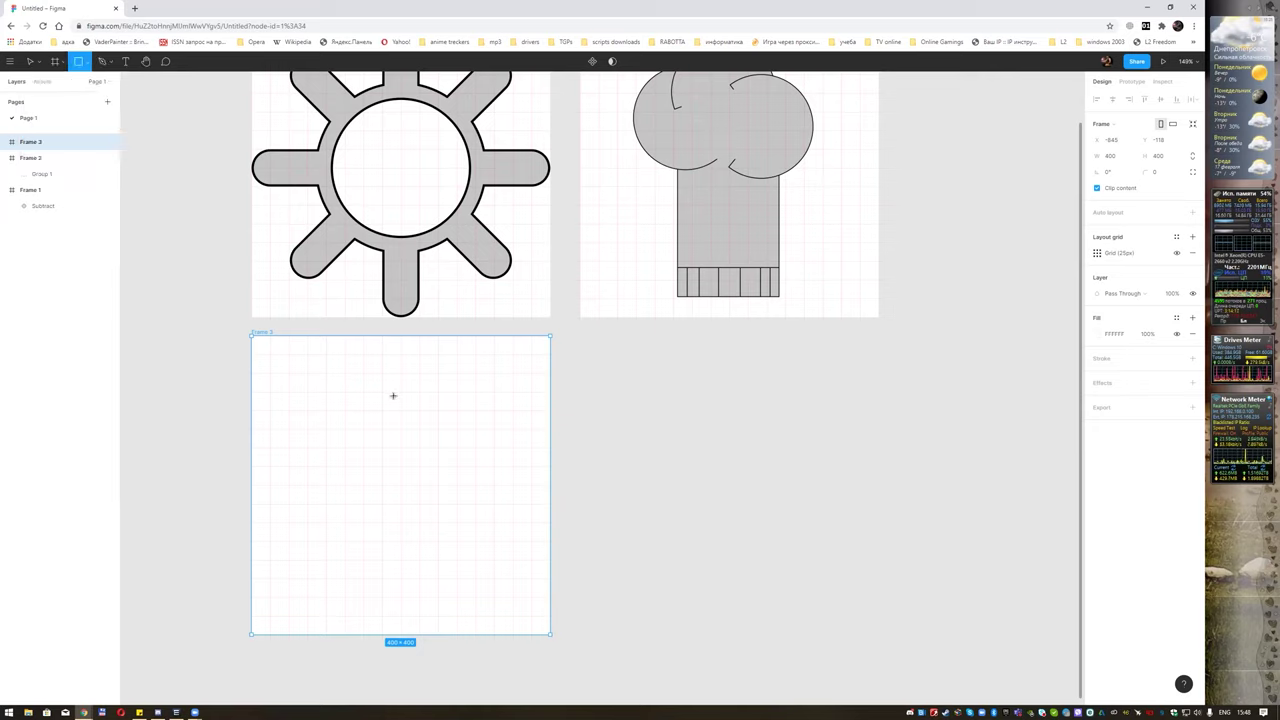
pyautogui.moveTo(349, 599); pyautogui.dragTo(443, 625)
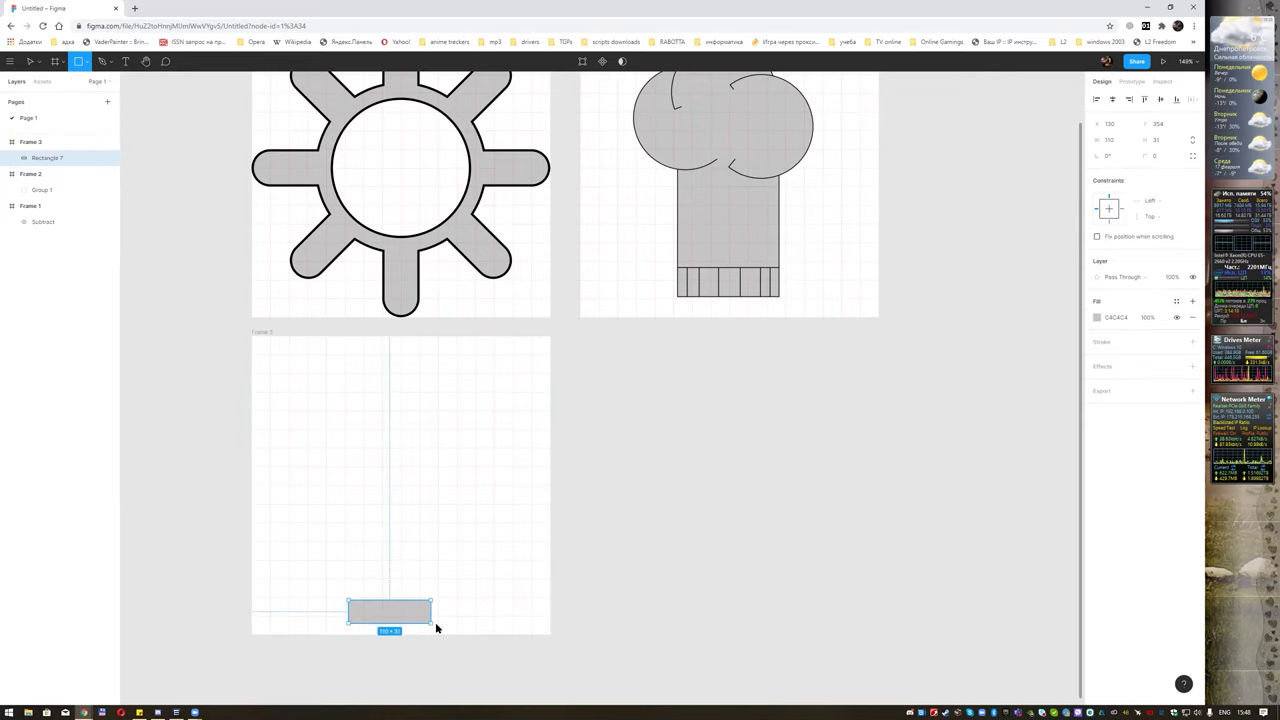
pyautogui.moveTo(443, 626); pyautogui.dragTo(411, 601)
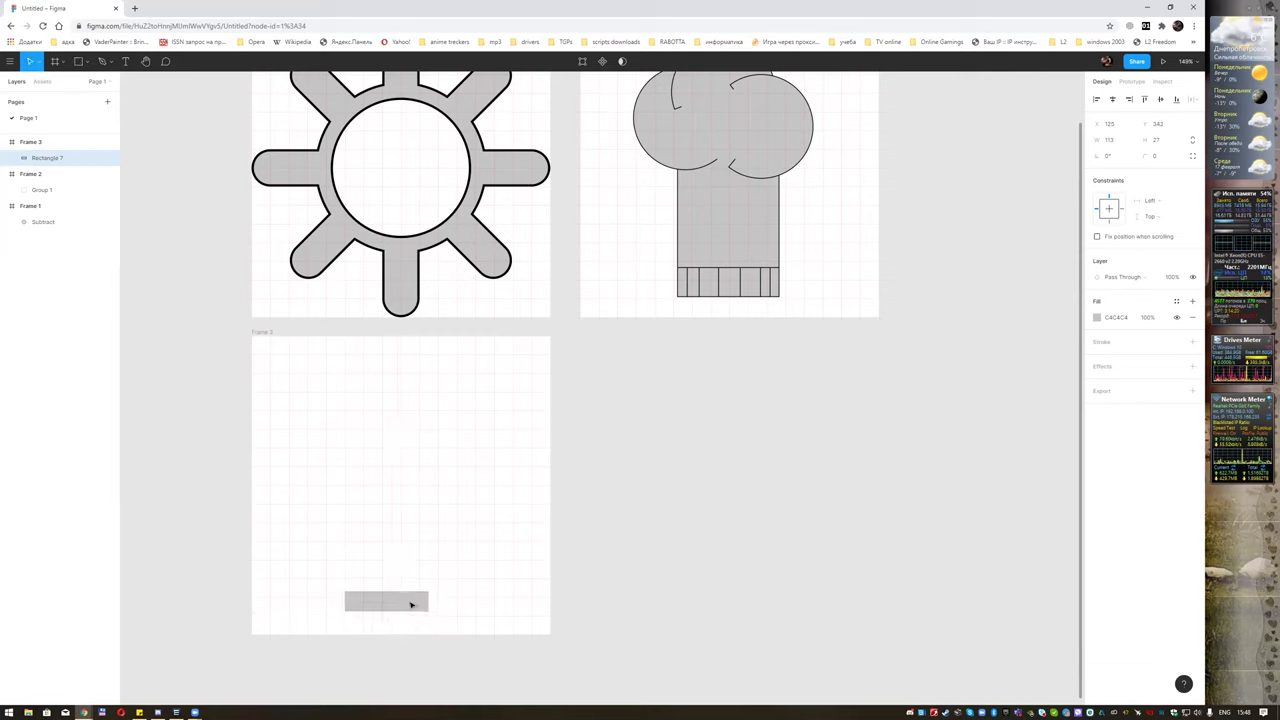
pyautogui.click(1192, 341)
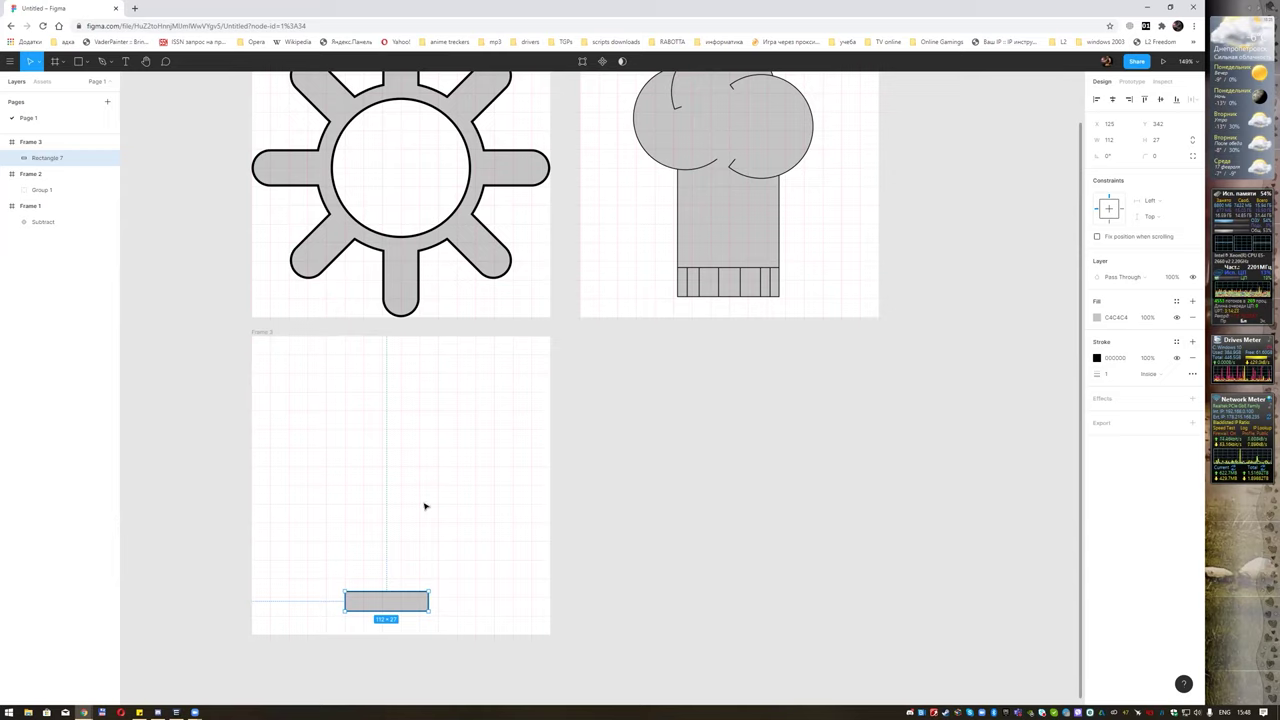
# Draw a circle of about 241×241 resting above the small rectangle in Frame 3.
pyautogui.click(86, 62)
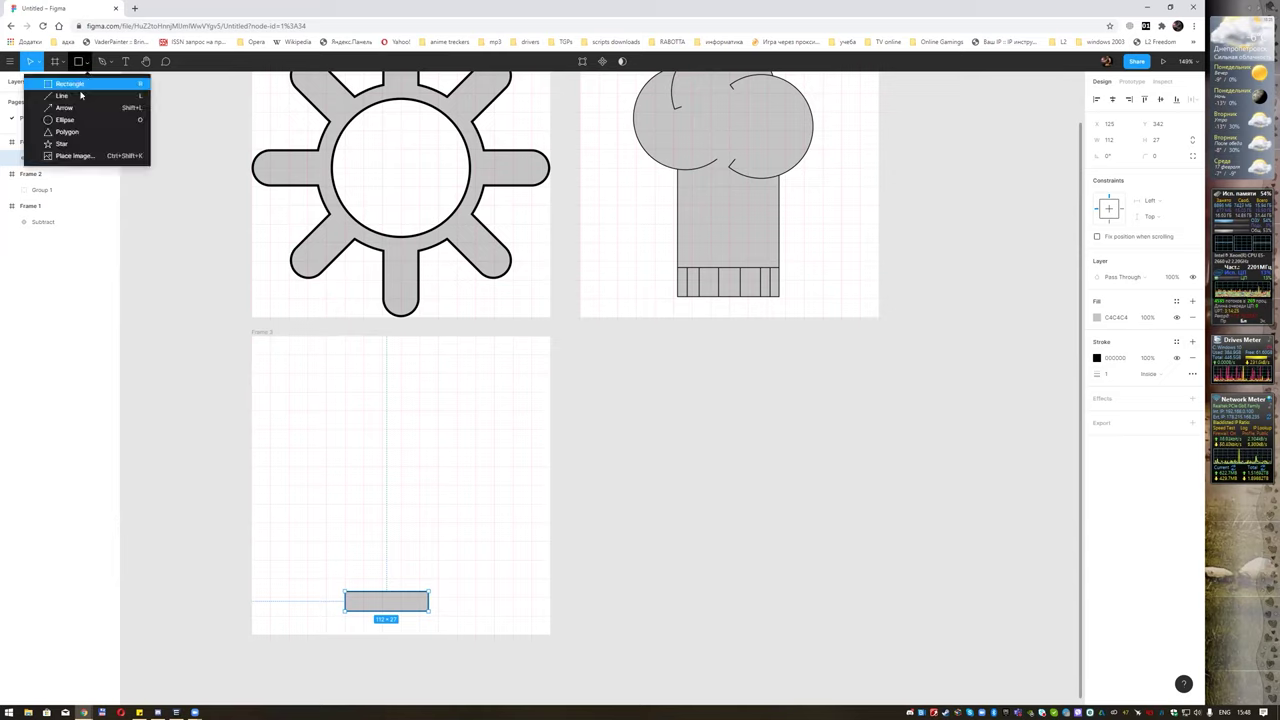
pyautogui.click(64, 120)
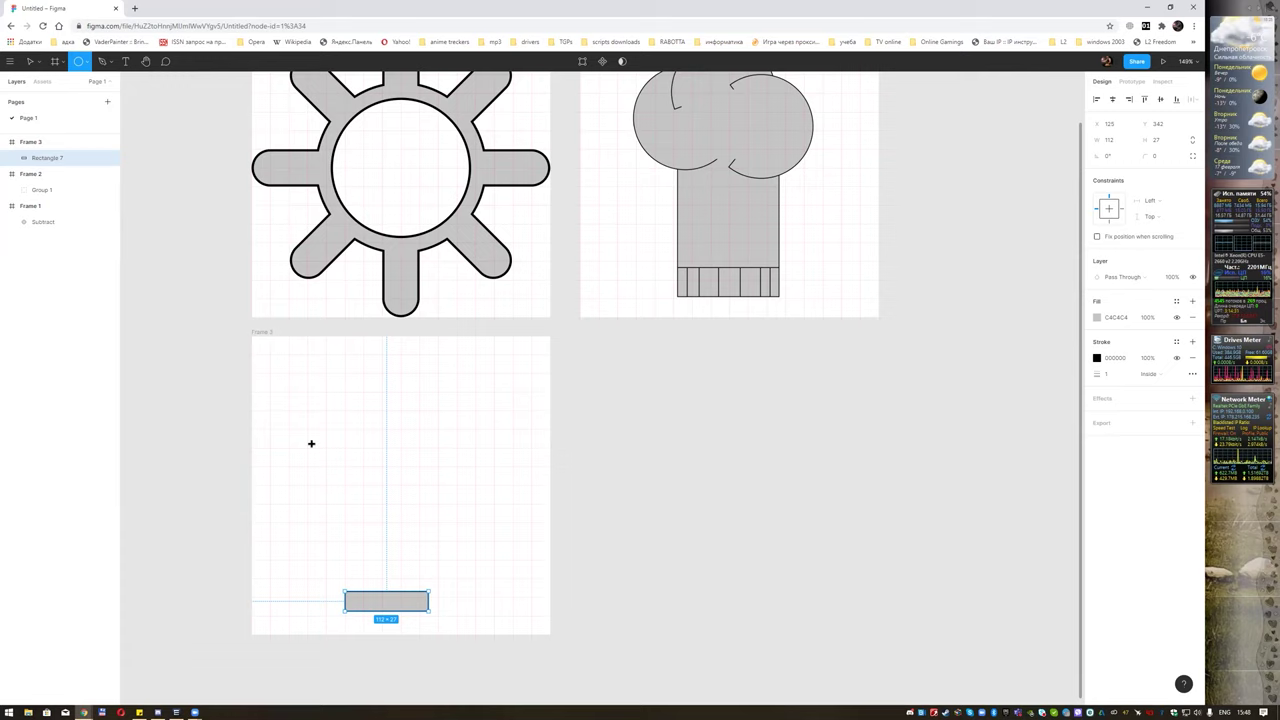
pyautogui.moveTo(311, 443); pyautogui.dragTo(470, 543)
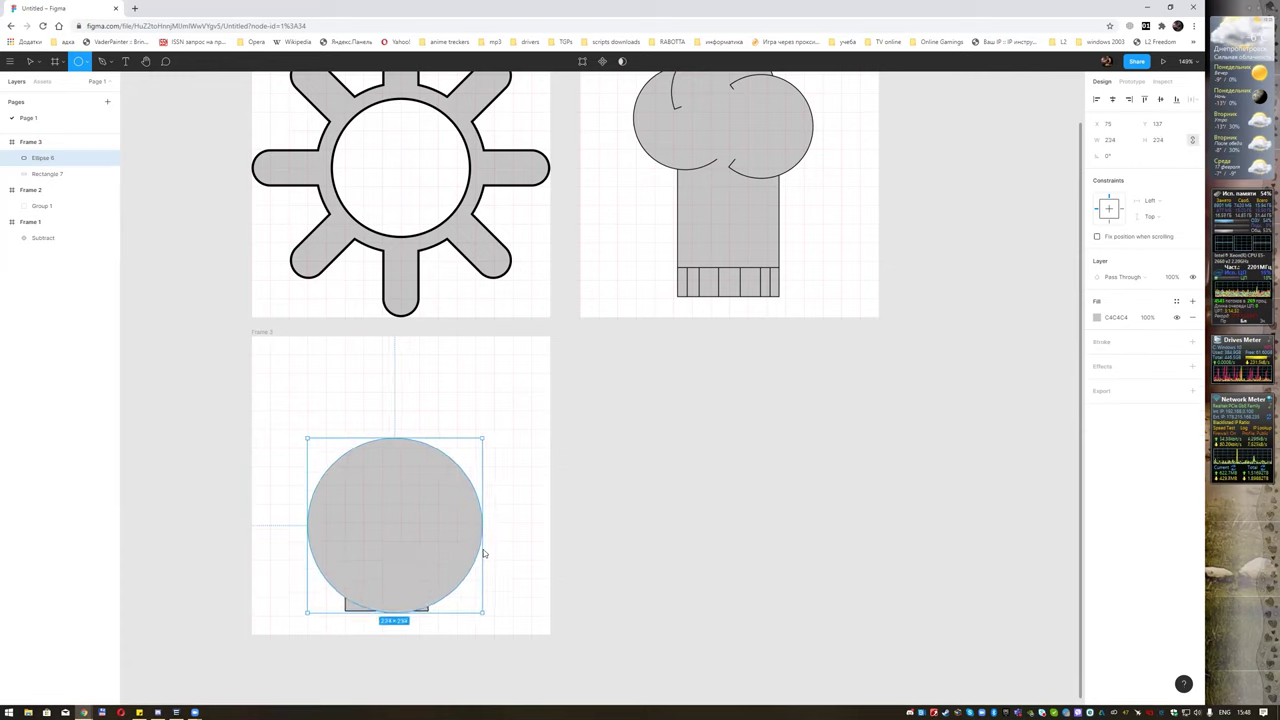
pyautogui.moveTo(472, 542)
pyautogui.mouseDown()
pyautogui.moveTo(406, 453)
pyautogui.moveTo(408, 496)
pyautogui.mouseUp()
# Give the circle a 1px black outline after adding and removing a drop shadow.
pyautogui.click(1191, 366)
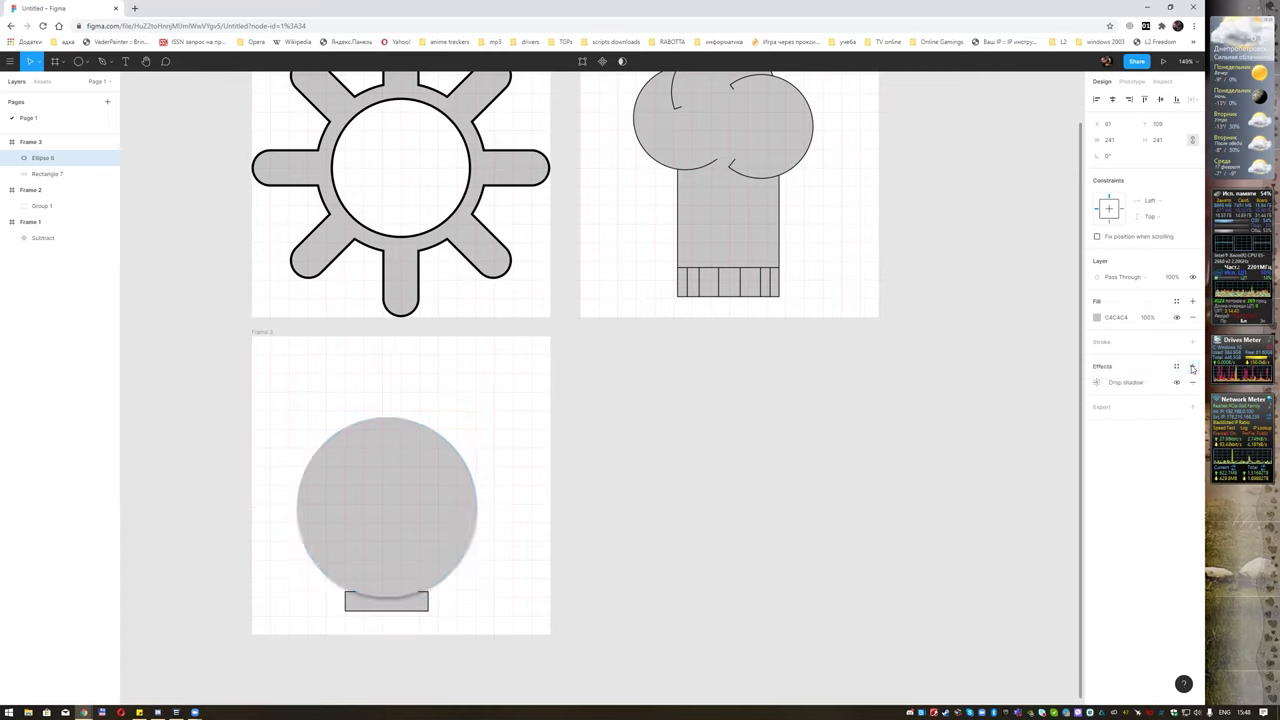
pyautogui.click(506, 400)
pyautogui.click(430, 471)
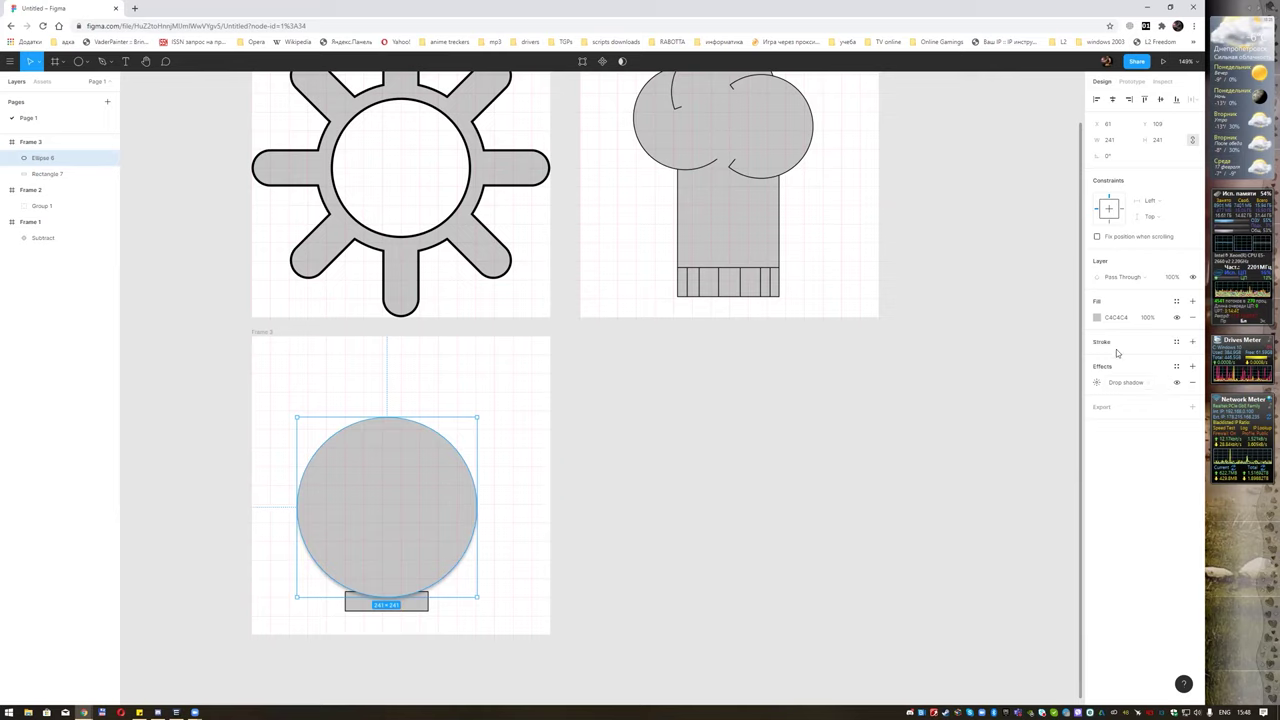
pyautogui.click(1192, 382)
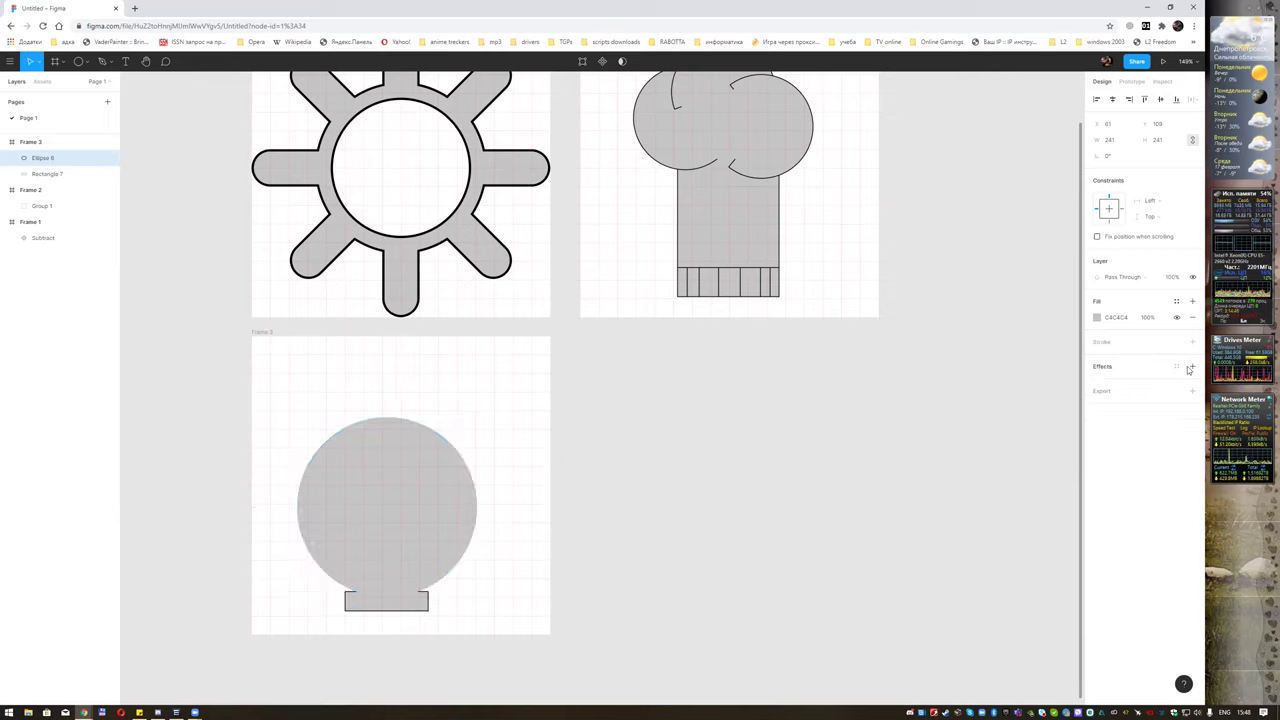
pyautogui.click(1191, 342)
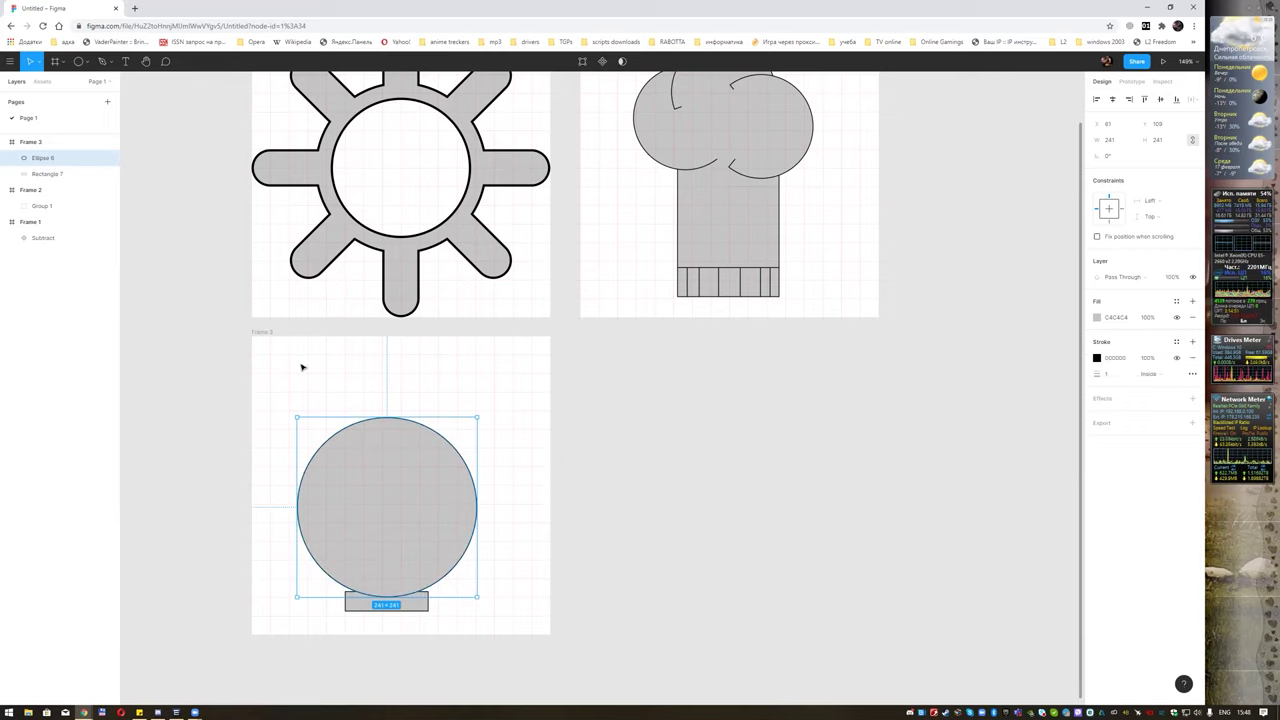
pyautogui.click(88, 62)
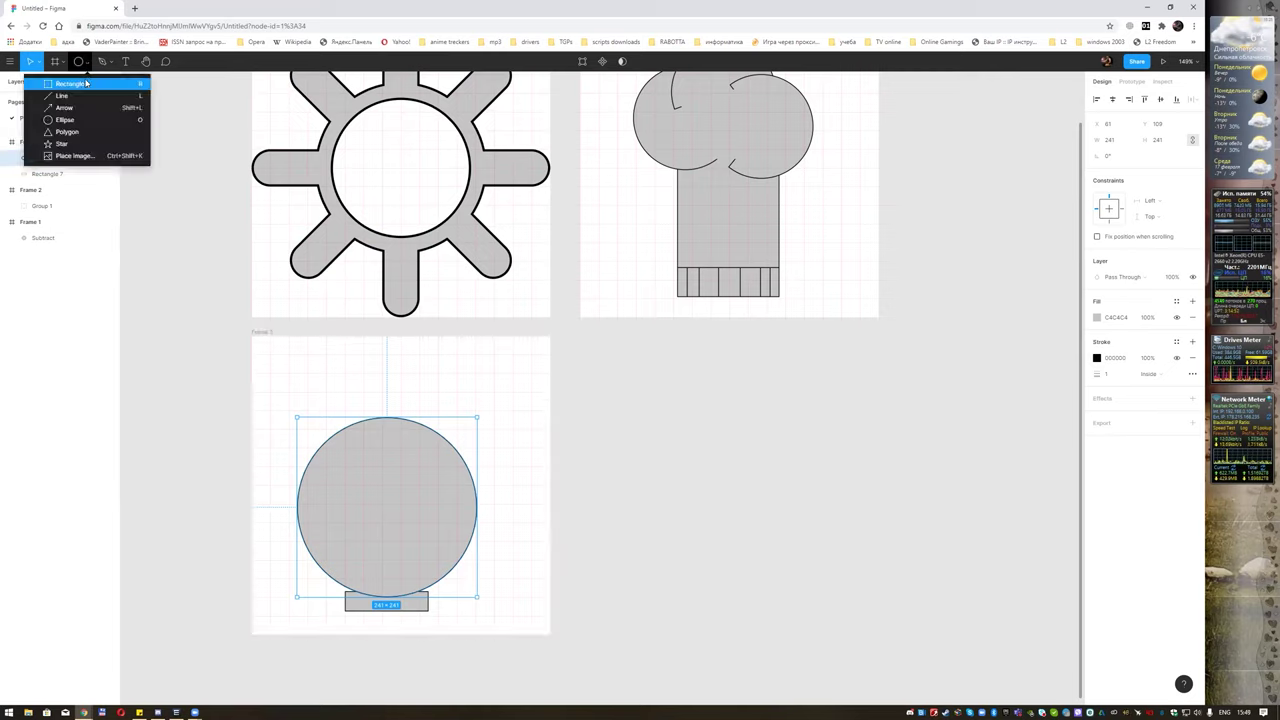
# Subtract a rectangle covering the circle's upper half, leaving a 233.21×90 bowl.
pyautogui.click(87, 83)
pyautogui.moveTo(259, 378); pyautogui.dragTo(535, 530)
pyautogui.click(453, 552)
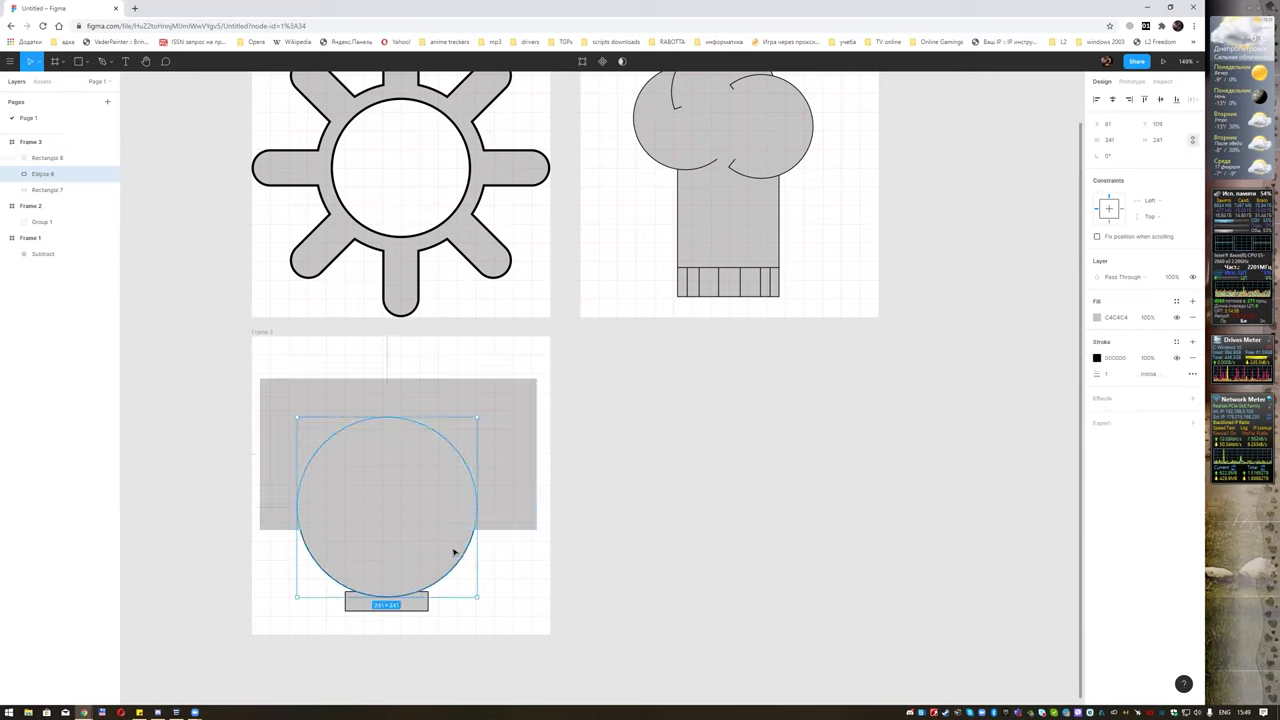
pyautogui.keyDown('shift'); pyautogui.click(493, 443); pyautogui.keyUp('shift')
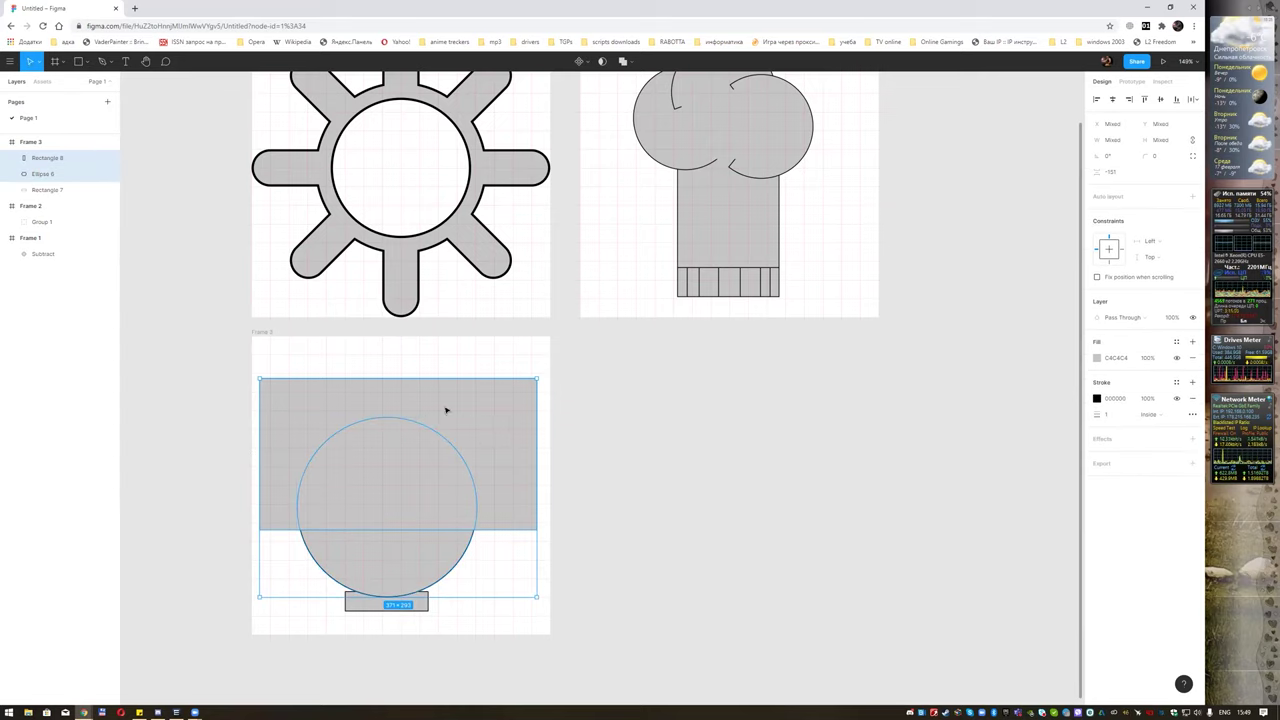
pyautogui.click(623, 61)
pyautogui.click(628, 97)
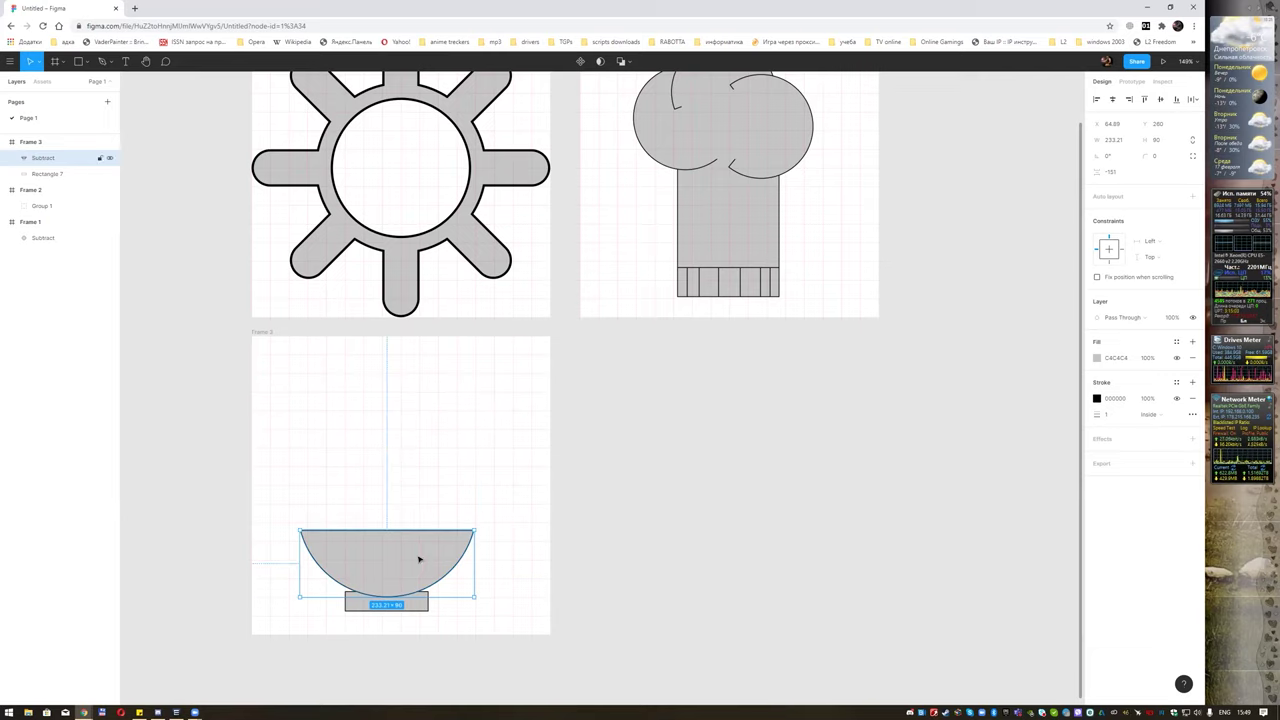
pyautogui.click(80, 63)
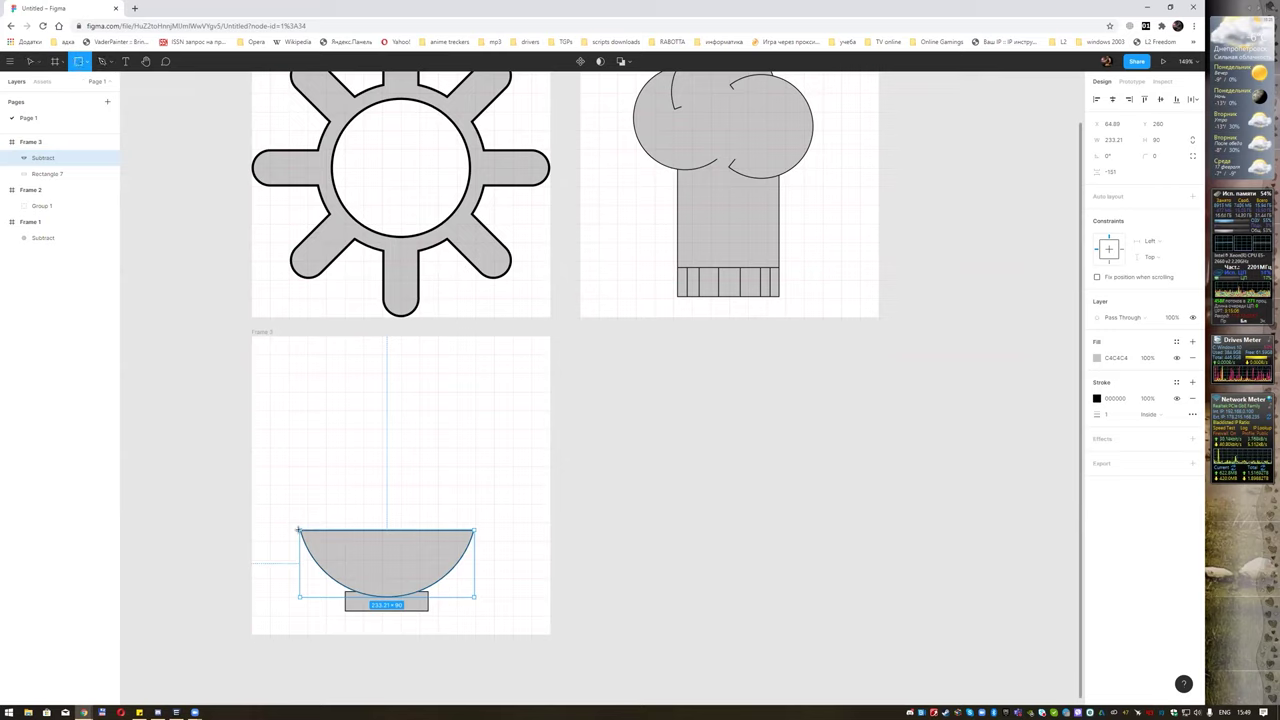
pyautogui.moveTo(298, 530); pyautogui.dragTo(467, 520)
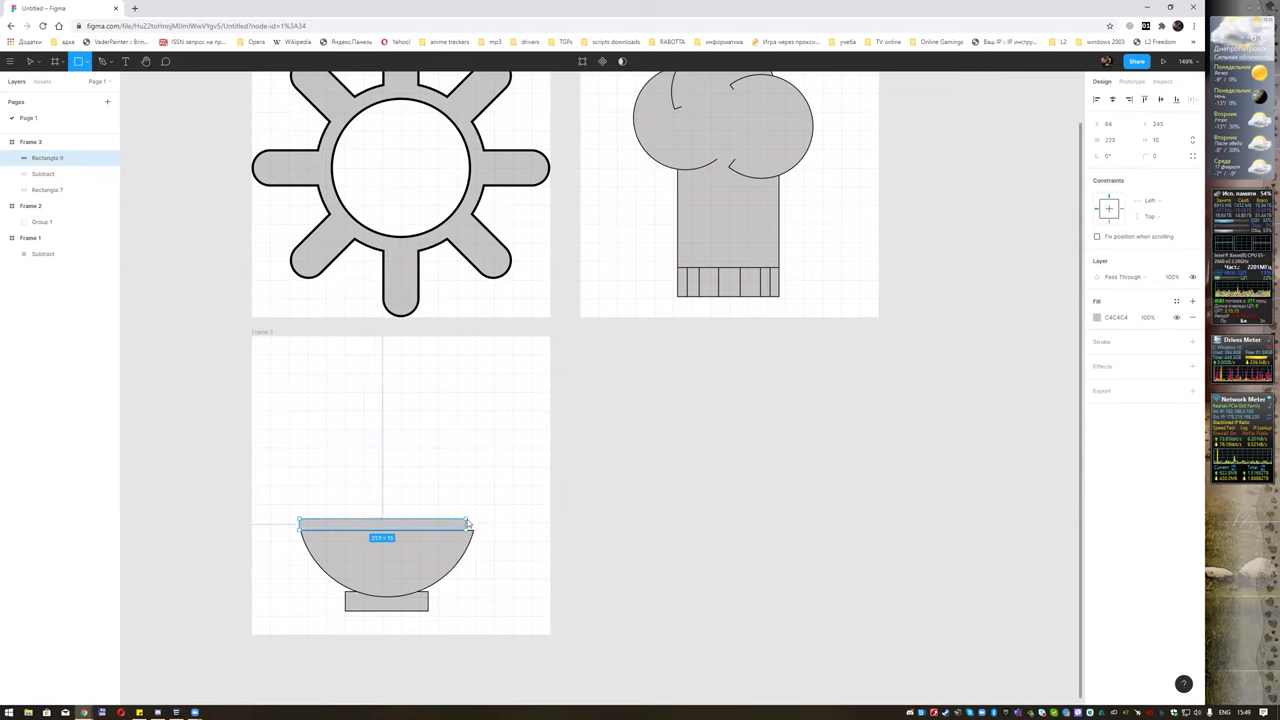
pyautogui.click(433, 457)
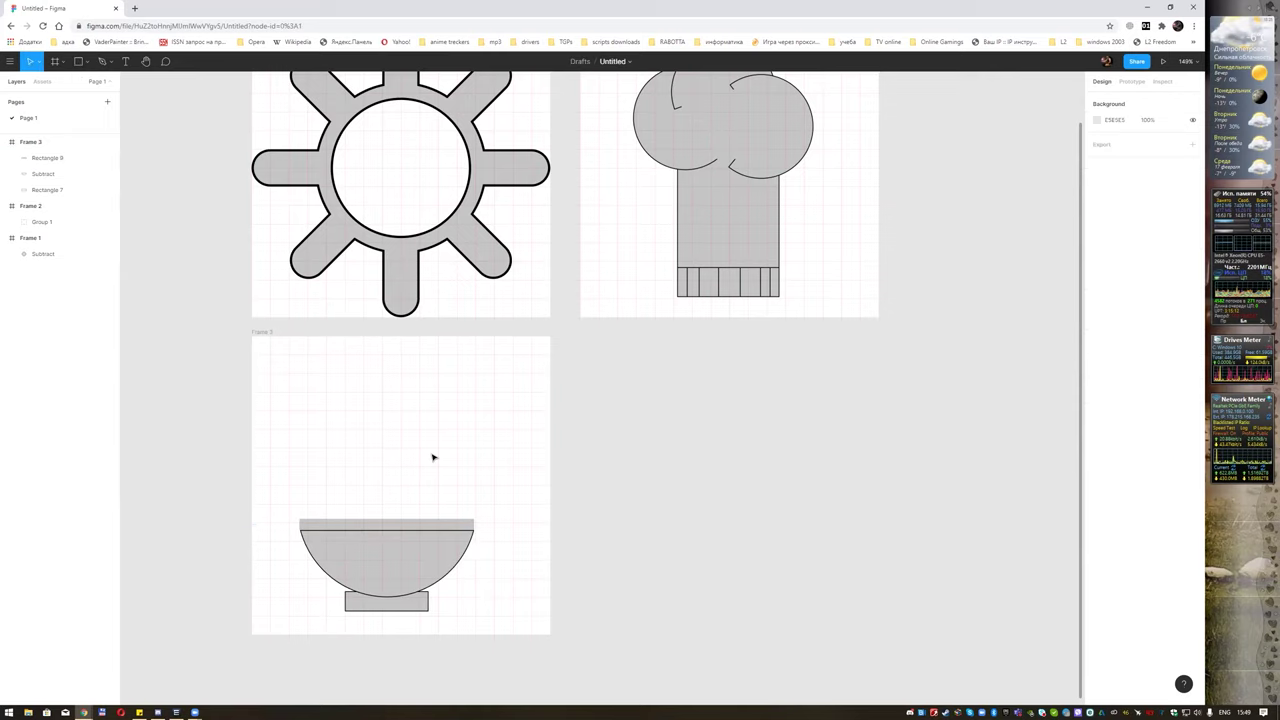
pyautogui.click(427, 523)
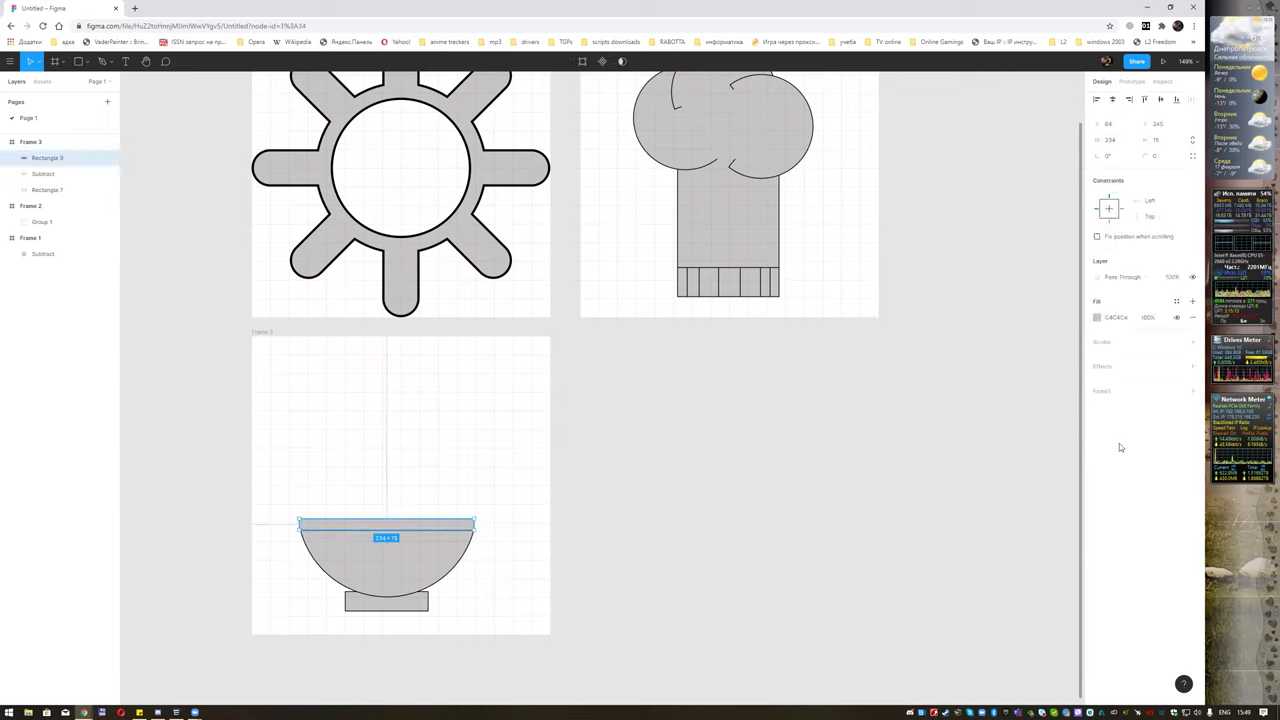
pyautogui.click(1191, 344)
pyautogui.click(459, 431)
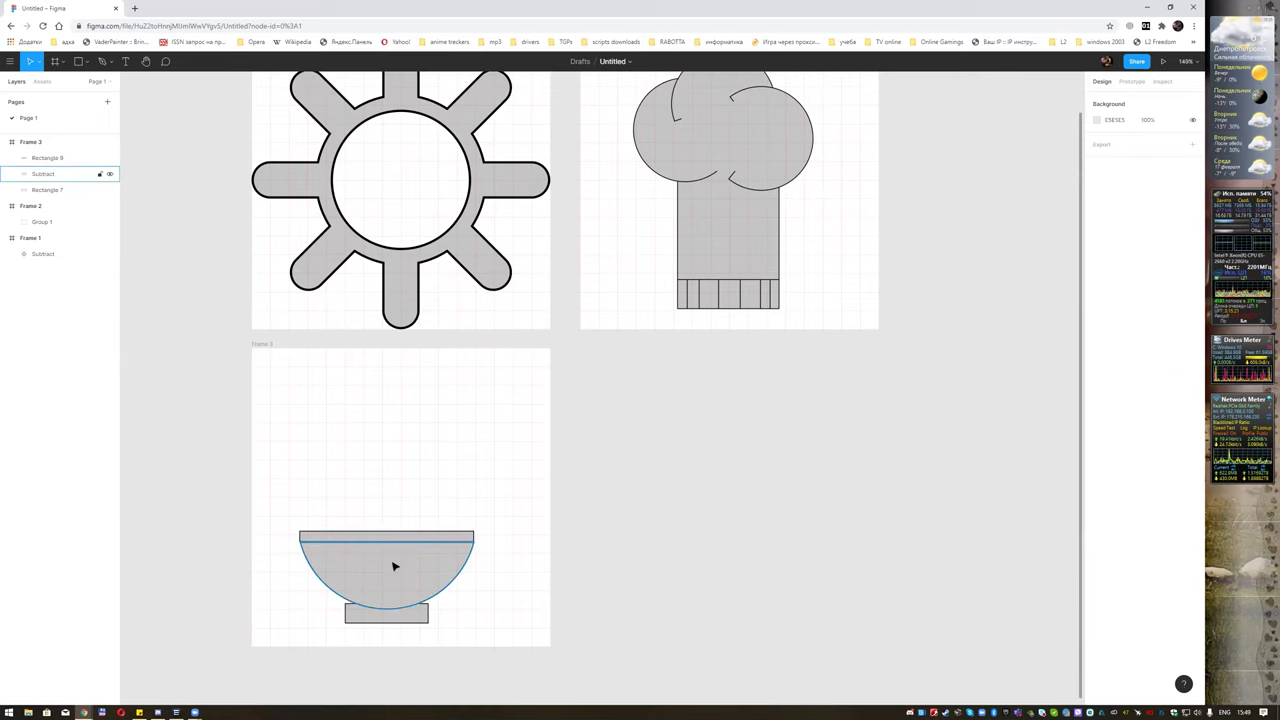
pyautogui.scroll(3, 407, 522)
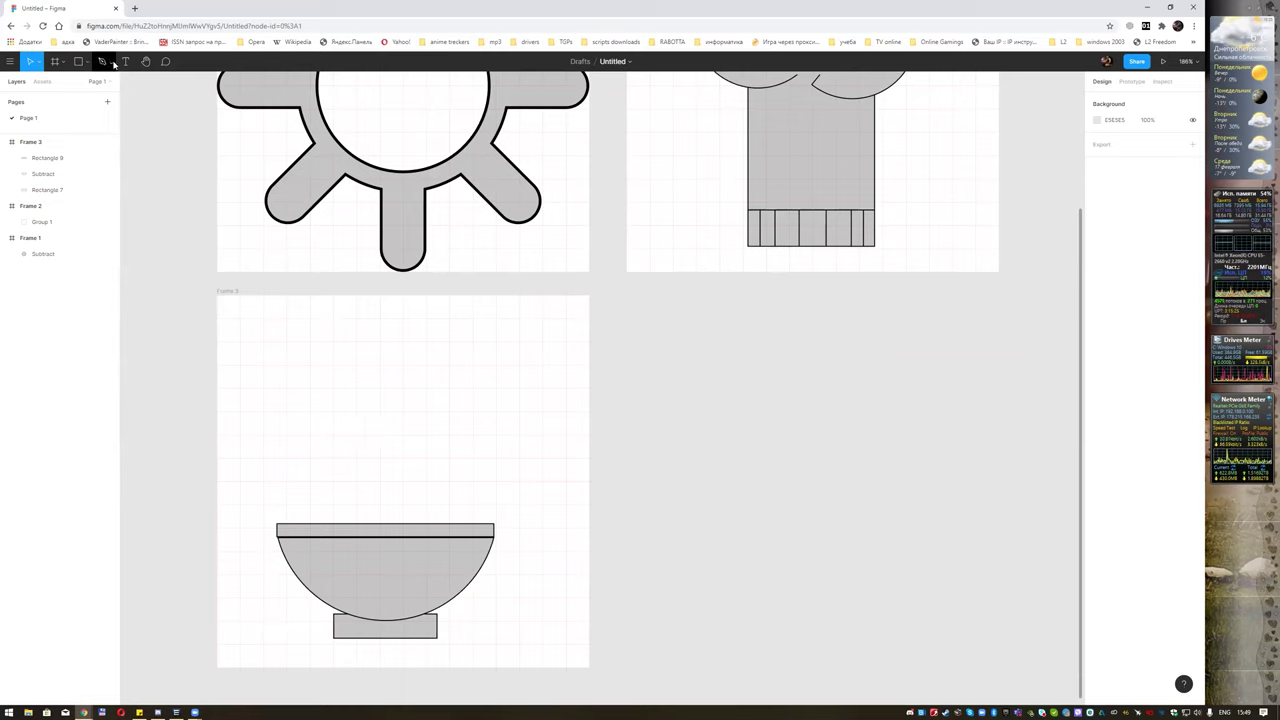
# Pen-draw a wavy steam line rising above the bowl.
pyautogui.click(113, 62)
pyautogui.click(114, 86)
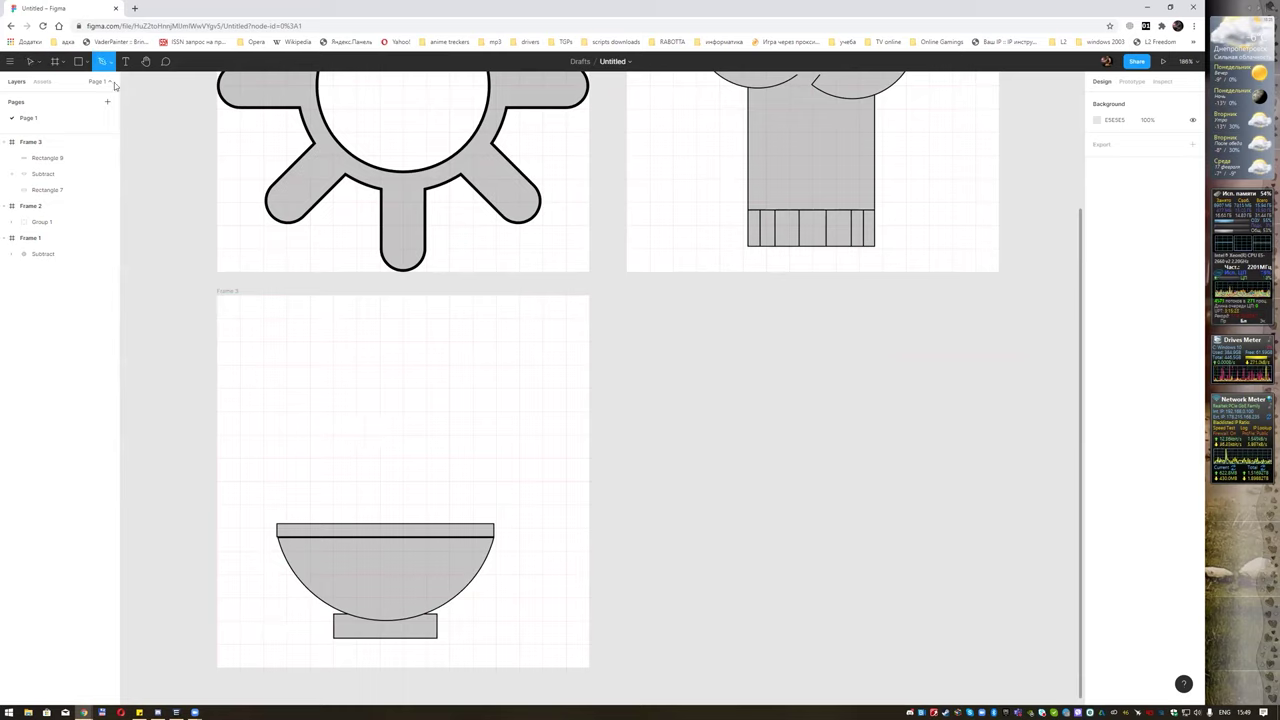
pyautogui.click(329, 453)
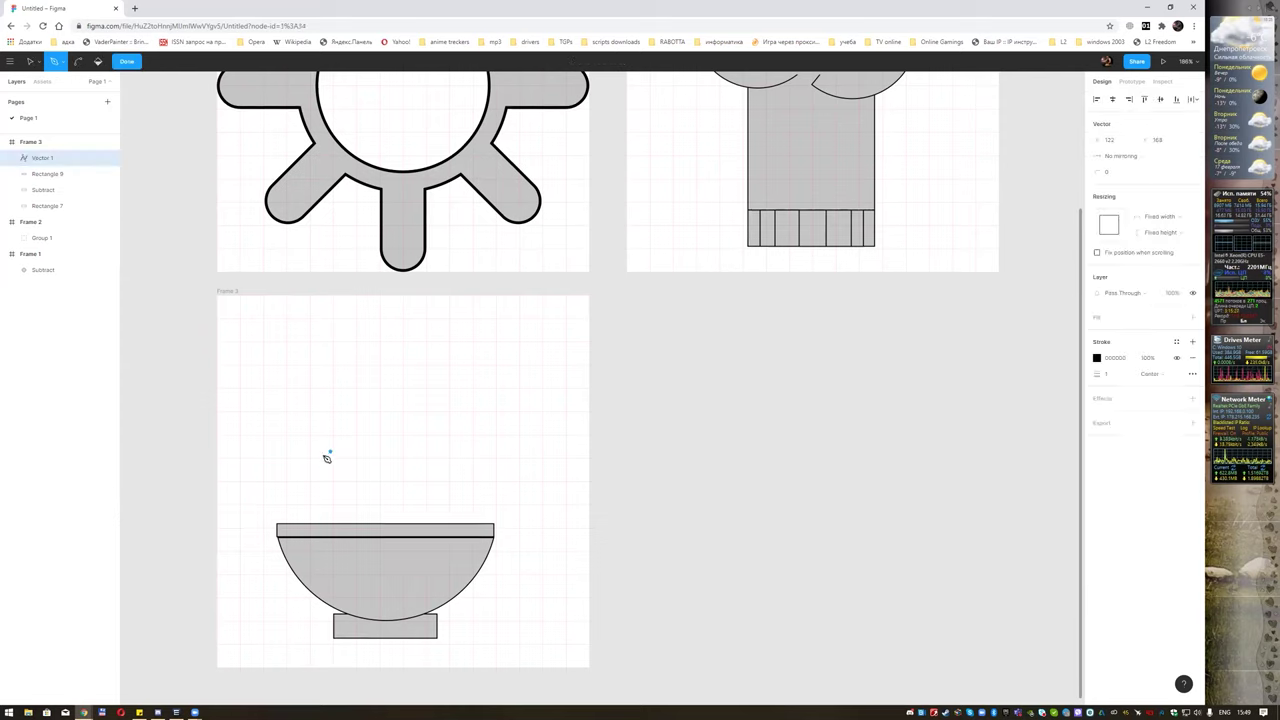
pyautogui.click(324, 467)
pyautogui.press('Escape')
pyautogui.click(332, 492)
pyautogui.click(322, 514)
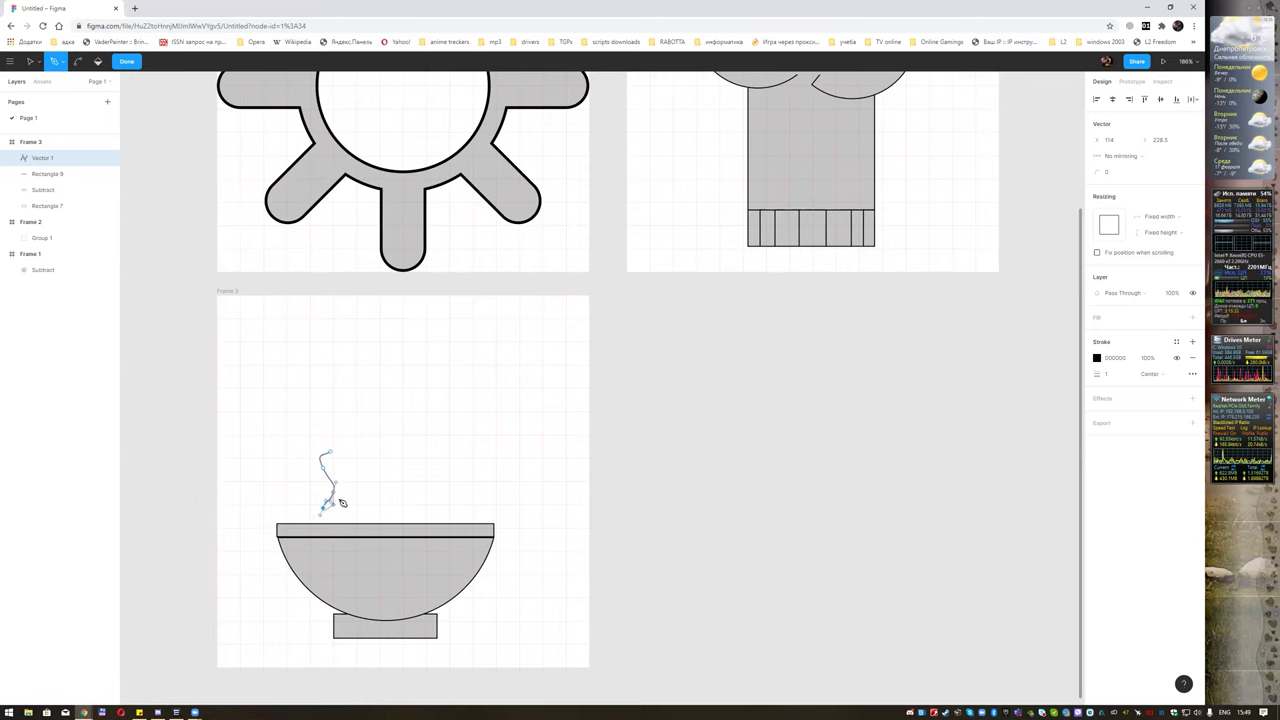
pyautogui.press('Escape')
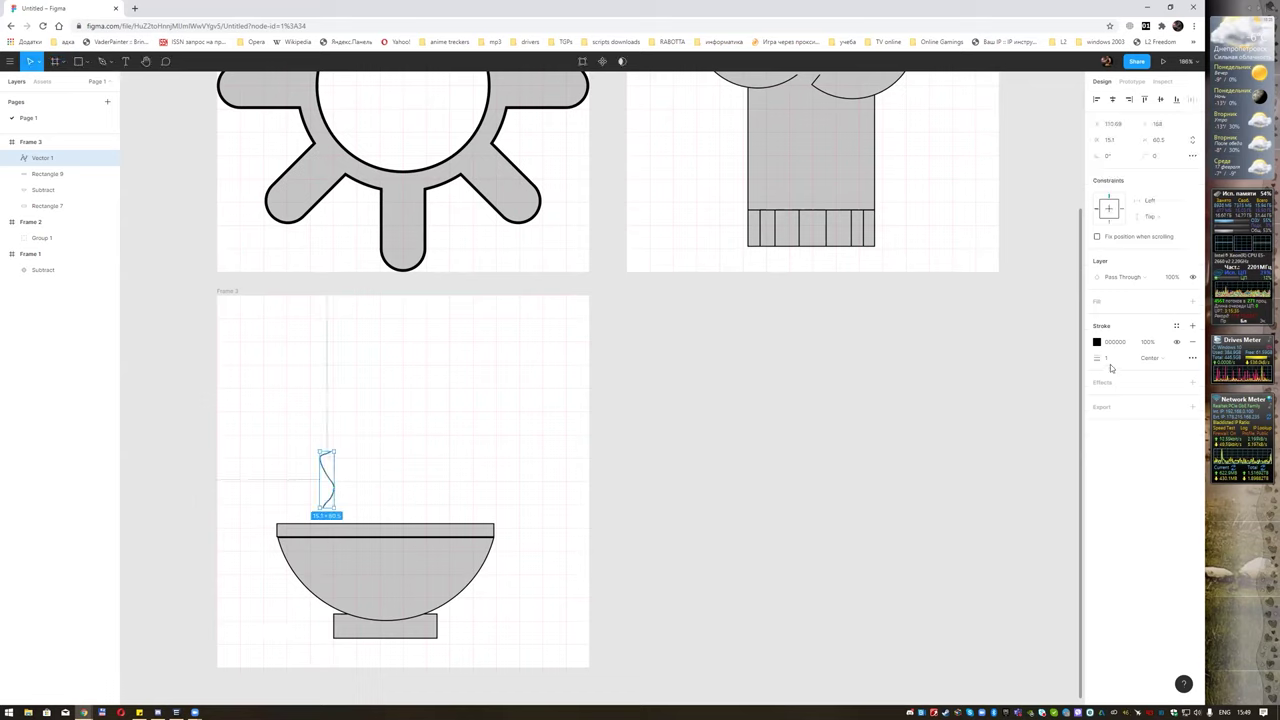
# Give the steam line a 2px dark grey 5C5B5B stroke, then drag it sideways.
pyautogui.moveTo(1100, 358)
pyautogui.mouseDown()
pyautogui.moveTo(1130, 358)
pyautogui.moveTo(1103, 348)
pyautogui.mouseUp()
pyautogui.click(1098, 343)
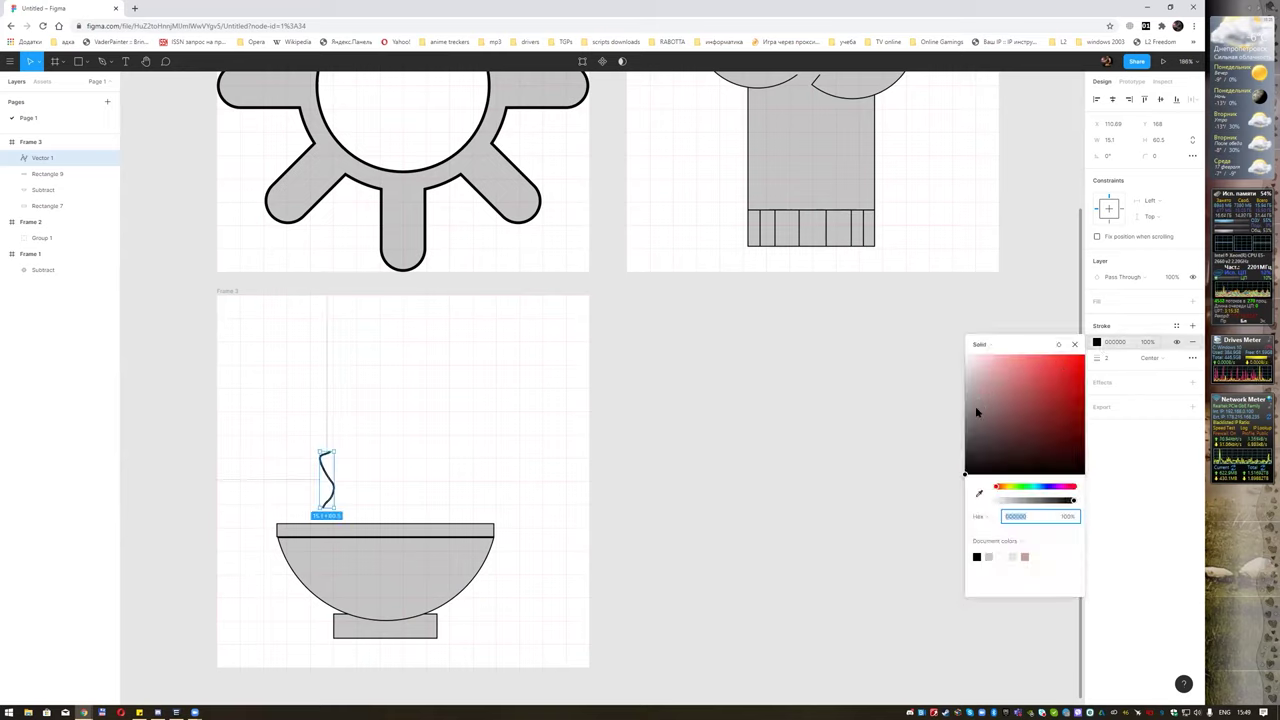
pyautogui.click(968, 437)
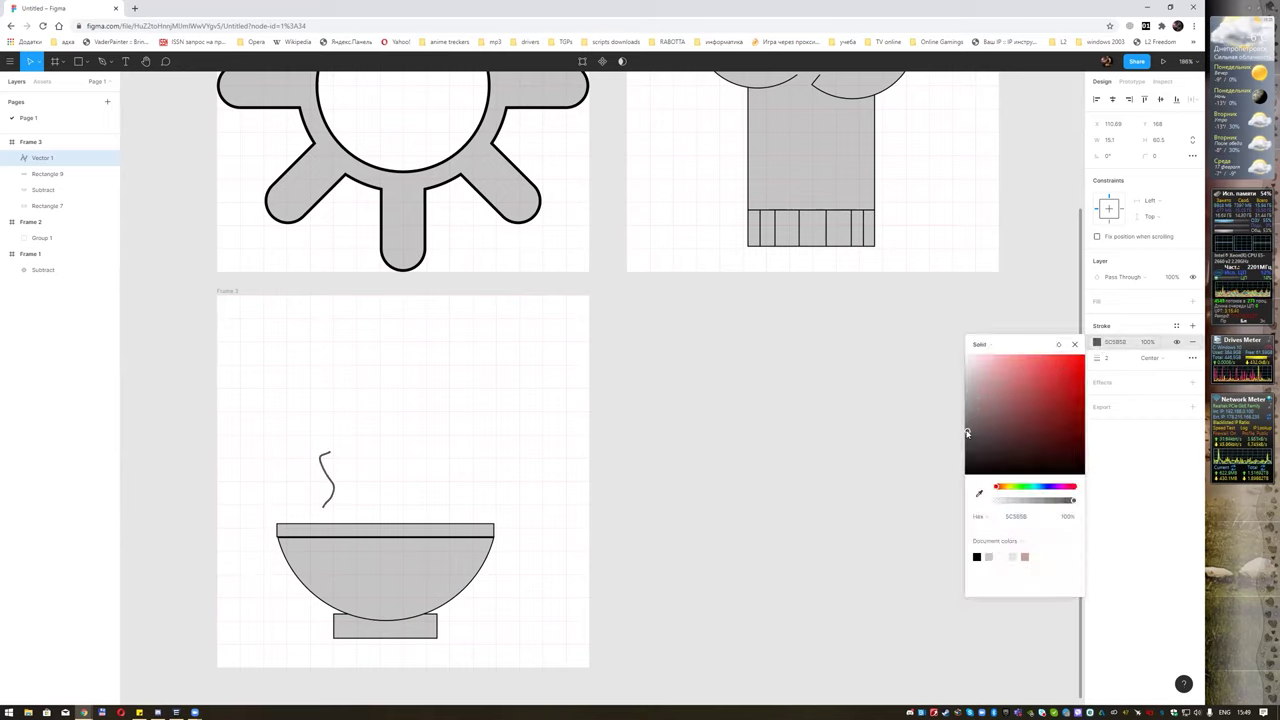
pyautogui.click(909, 410)
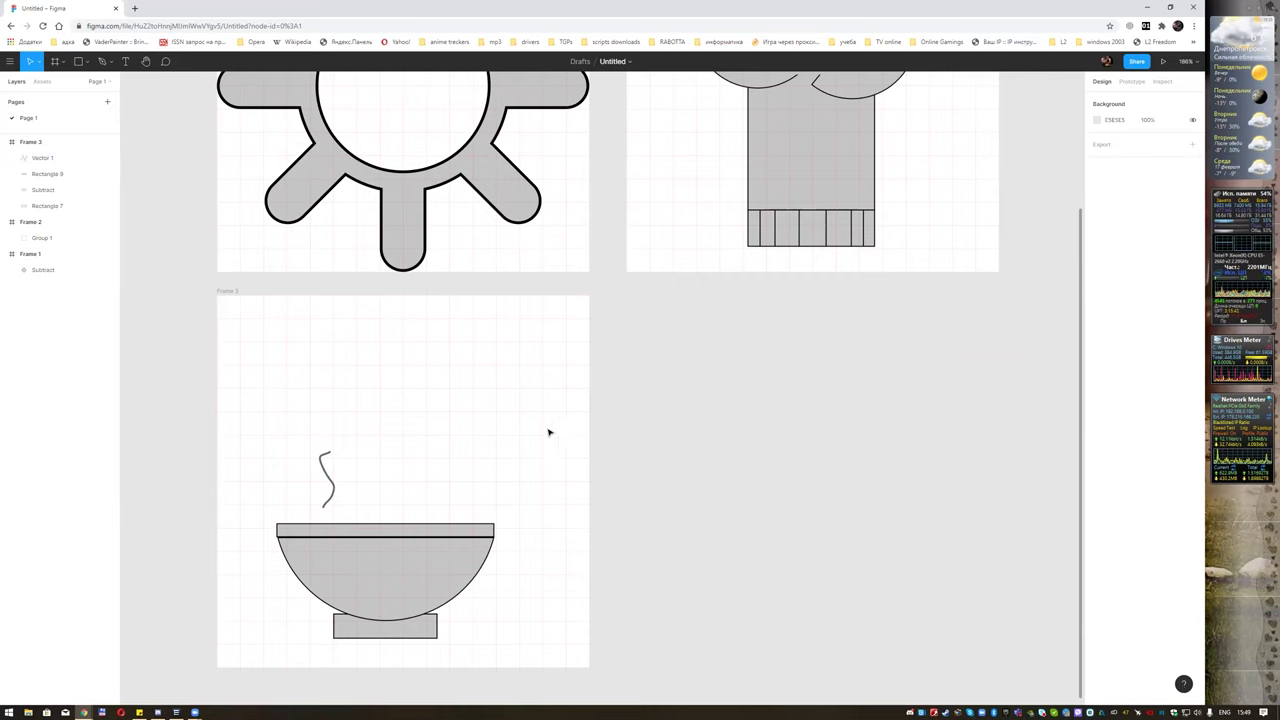
pyautogui.click(326, 470)
pyautogui.moveTo(334, 480)
pyautogui.mouseDown()
pyautogui.moveTo(383, 475)
pyautogui.moveTo(340, 483)
pyautogui.moveTo(452, 502)
pyautogui.moveTo(385, 477)
pyautogui.mouseUp()
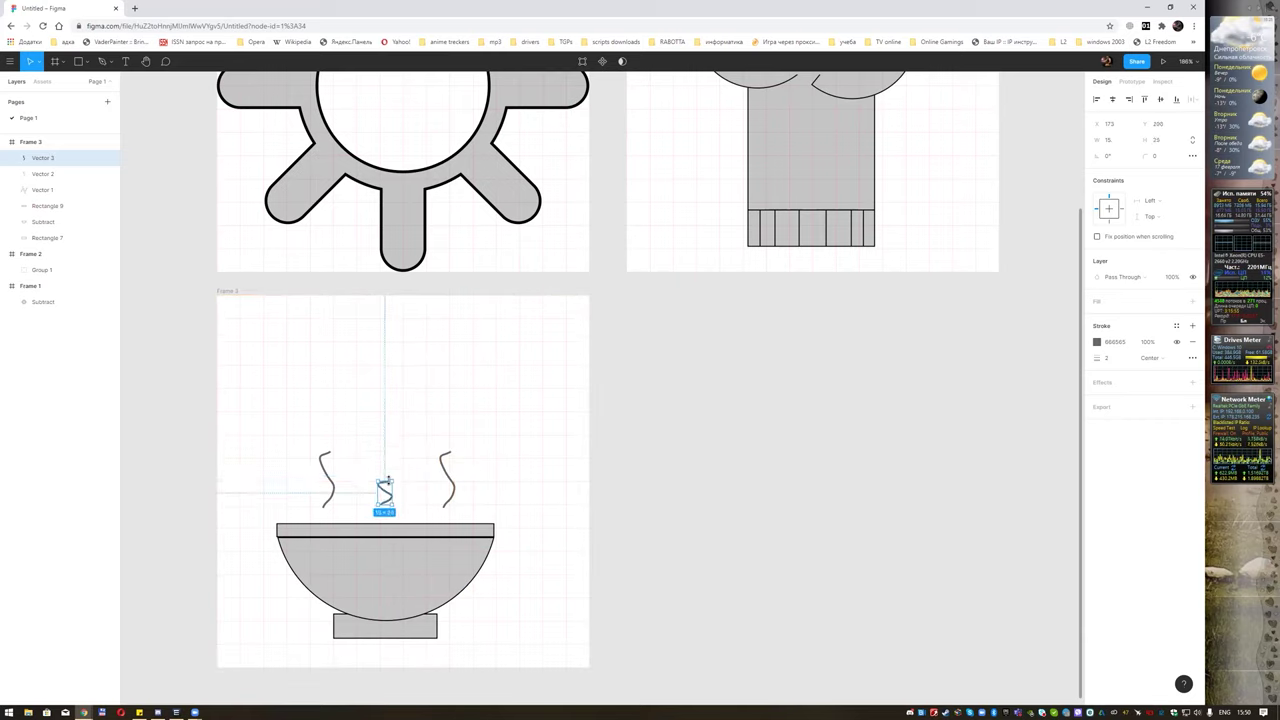
# Pen-draw the left half of a heart above the steam lines.
pyautogui.click(414, 414)
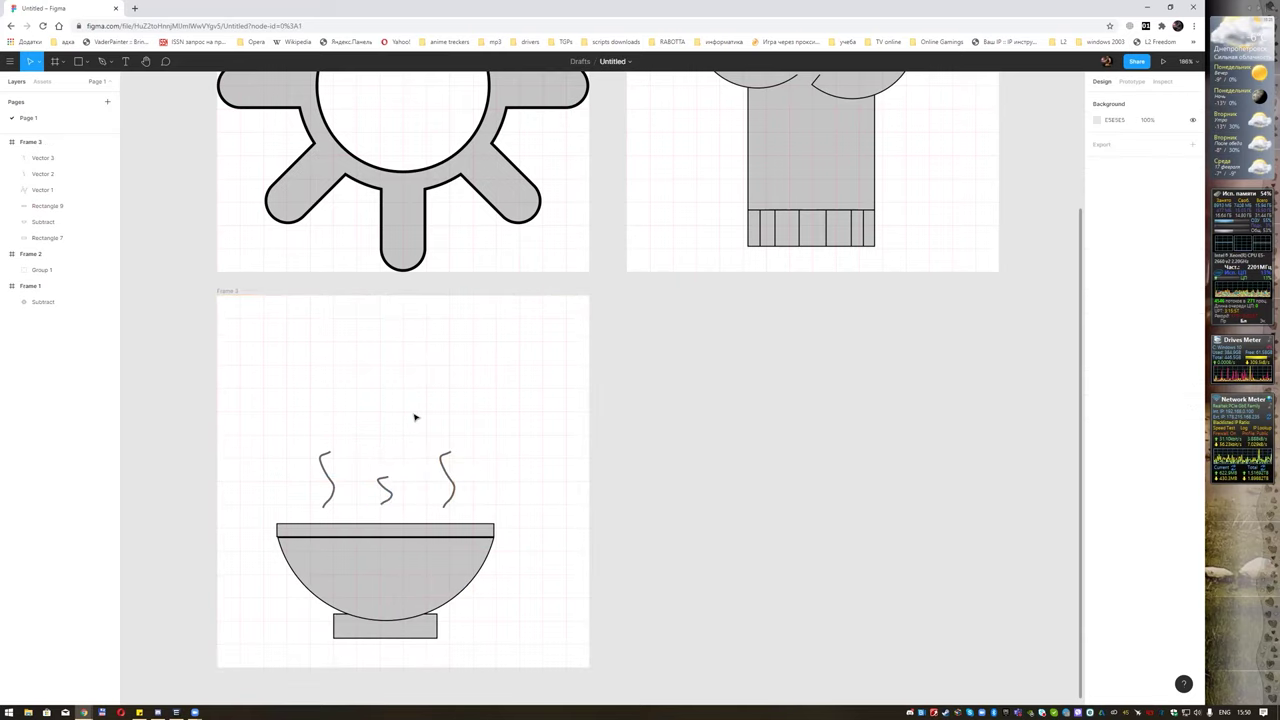
pyautogui.click(104, 61)
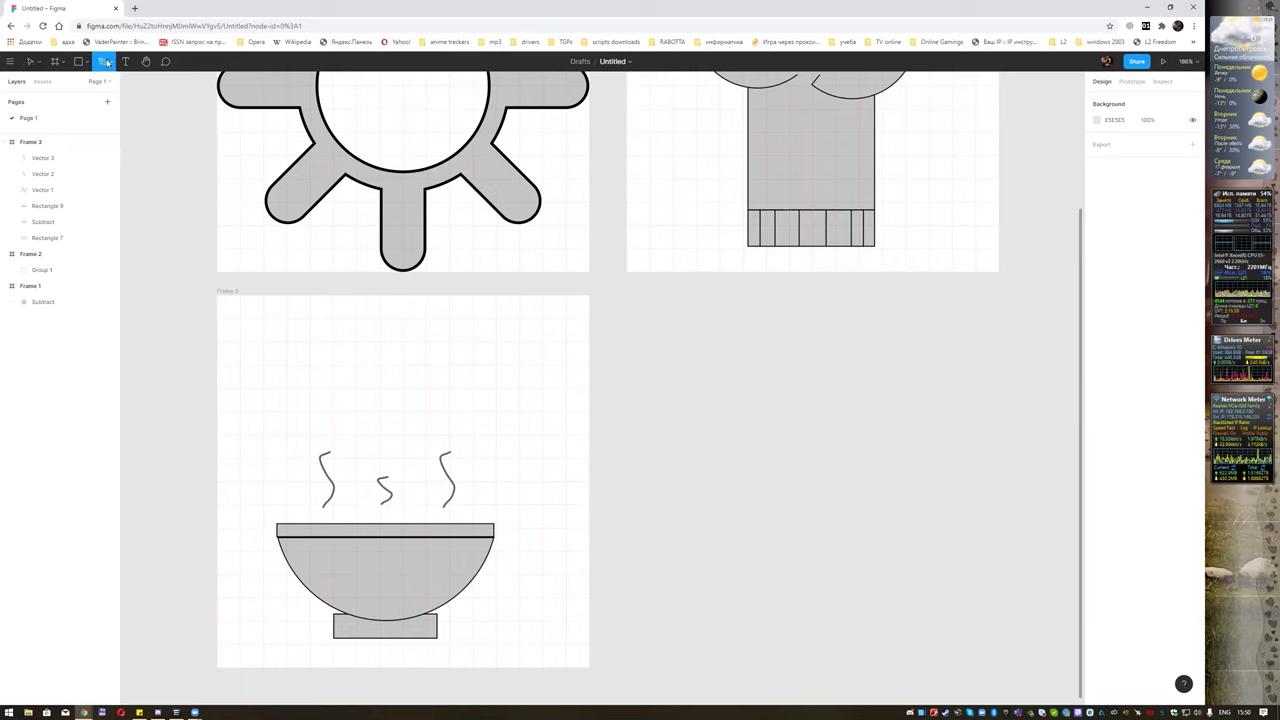
pyautogui.click(374, 338)
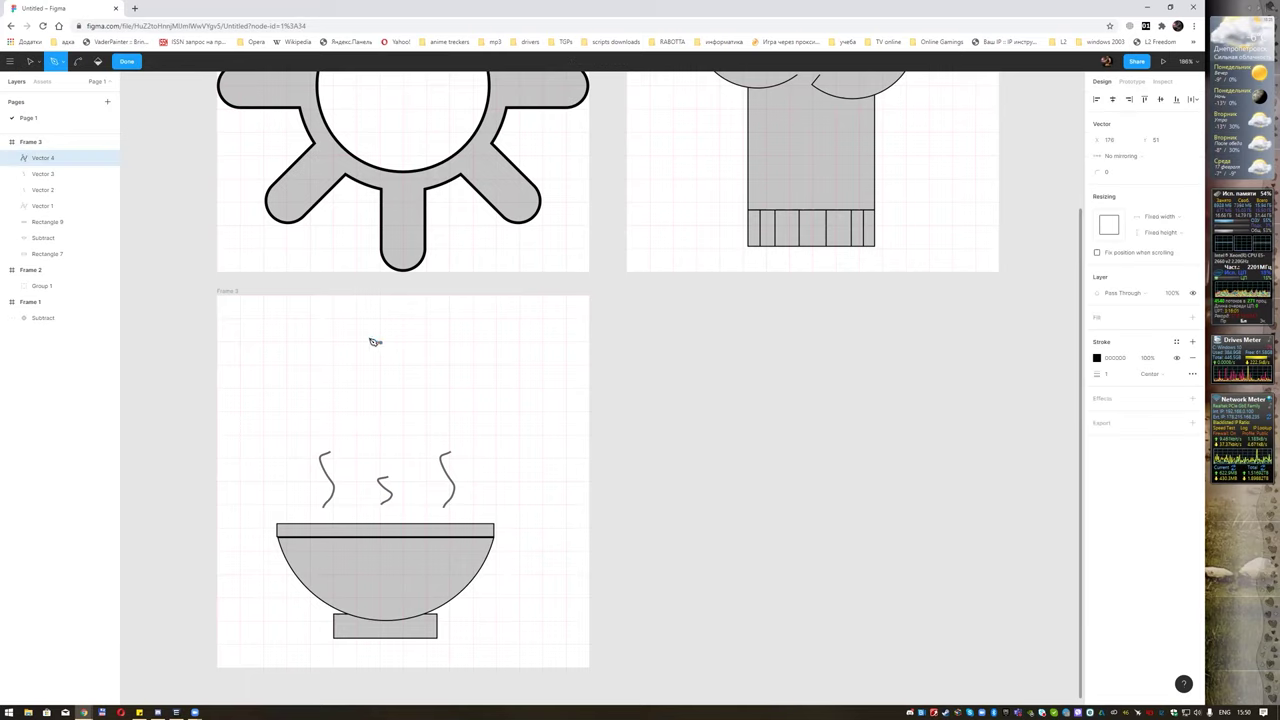
pyautogui.hscroll(-2, 374, 338)
pyautogui.moveTo(442, 297); pyautogui.dragTo(417, 339)
pyautogui.hotkey('ctrl', 'z')
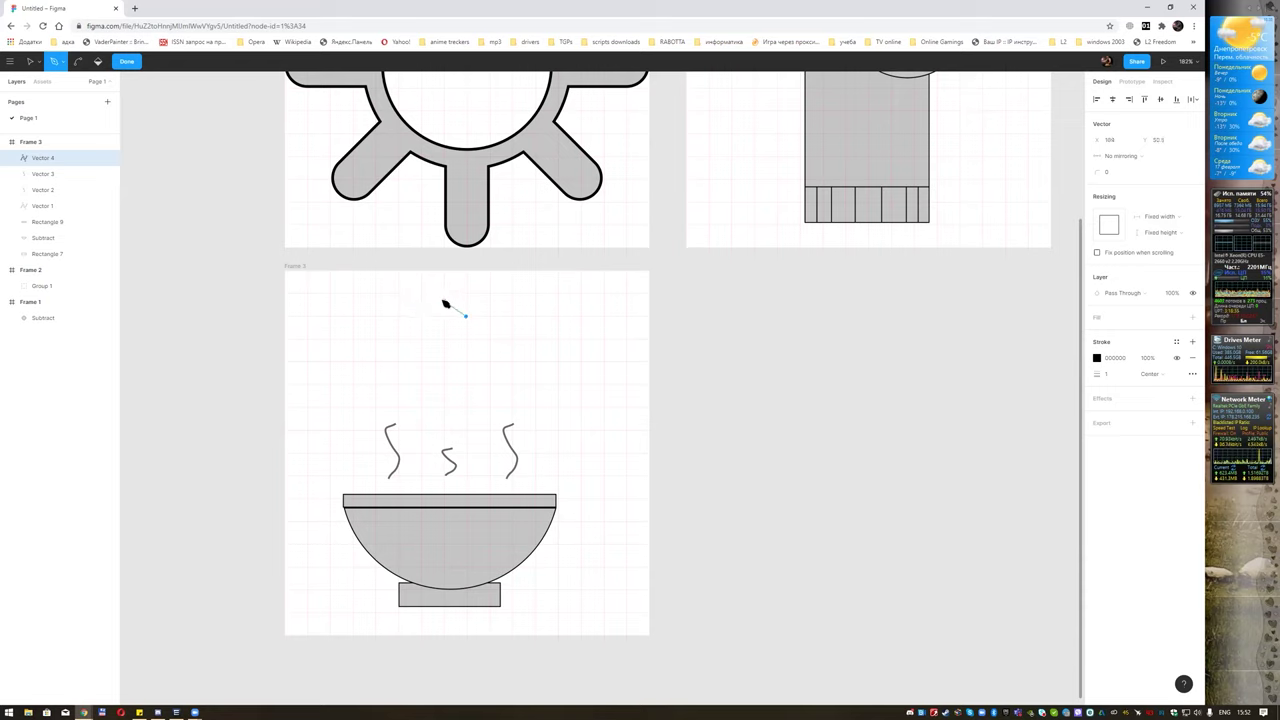
pyautogui.click(412, 314)
pyautogui.moveTo(426, 353); pyautogui.dragTo(434, 361)
pyautogui.click(468, 398)
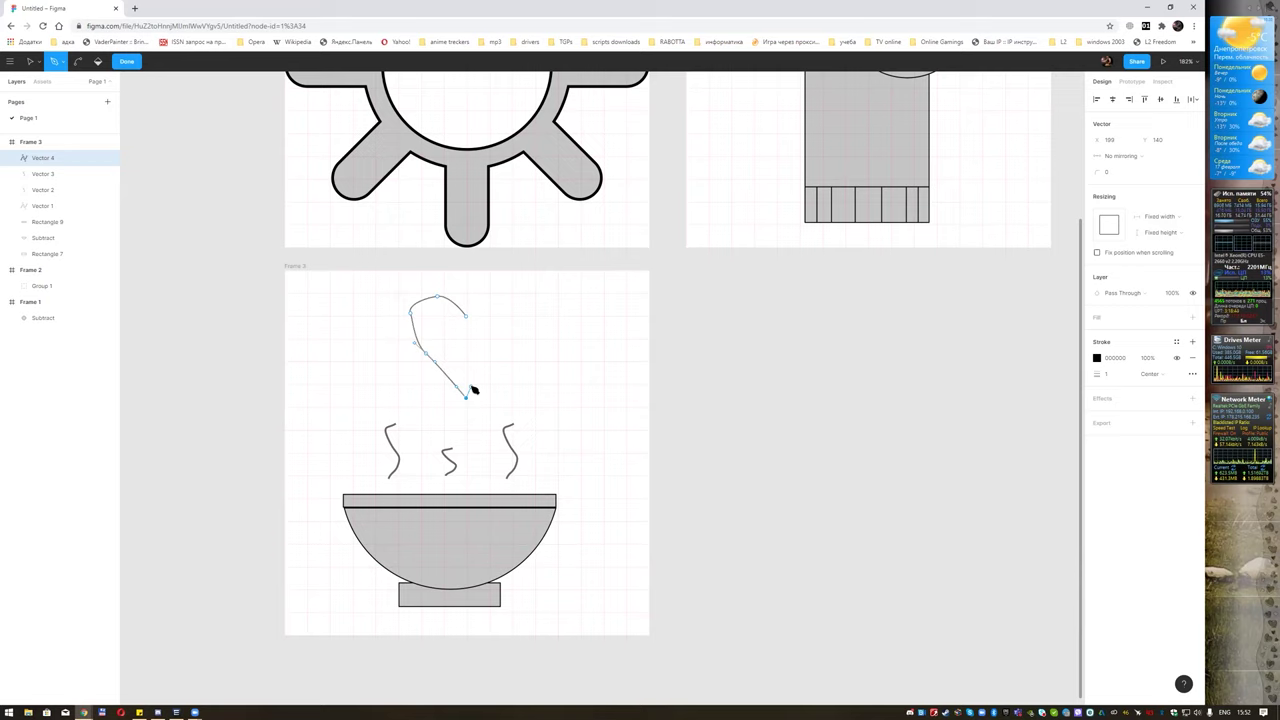
pyautogui.press('Escape')
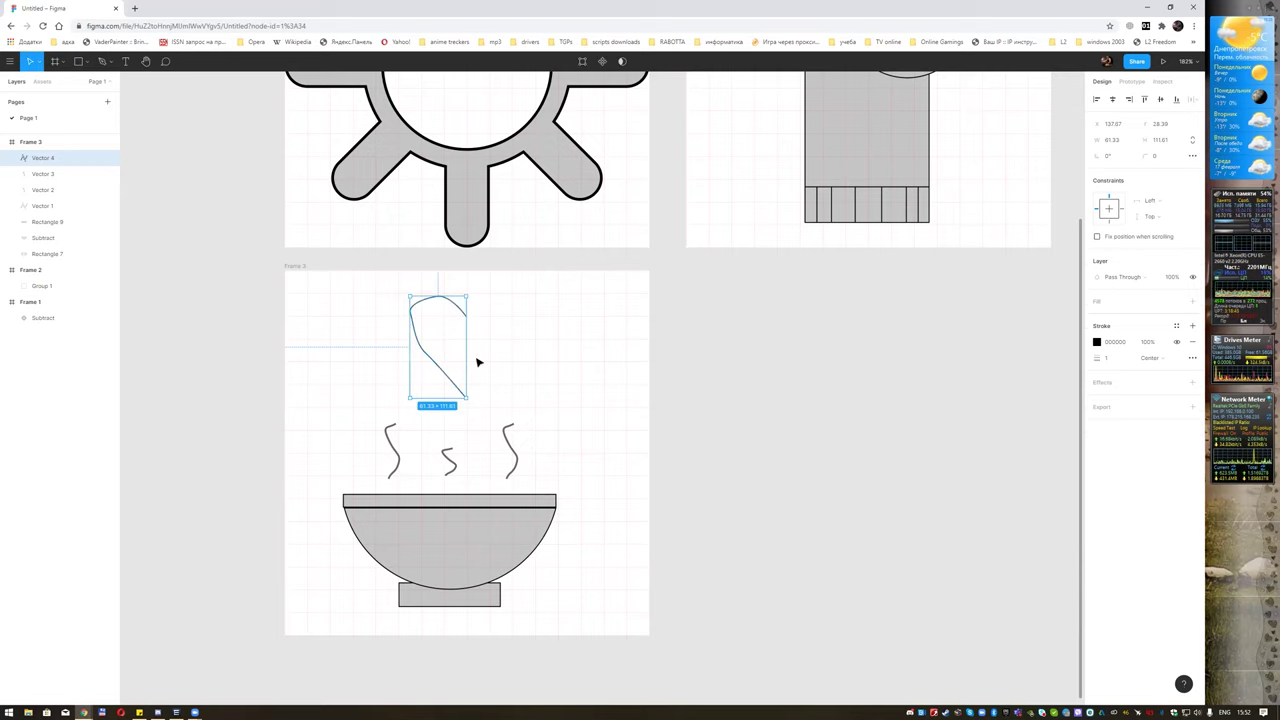
# Copy the heart half, flip it horizontally, and place it against the original.
pyautogui.hotkey('ctrl', 'c')
pyautogui.hotkey('ctrl', 'v')
pyautogui.moveTo(451, 343); pyautogui.dragTo(533, 341)
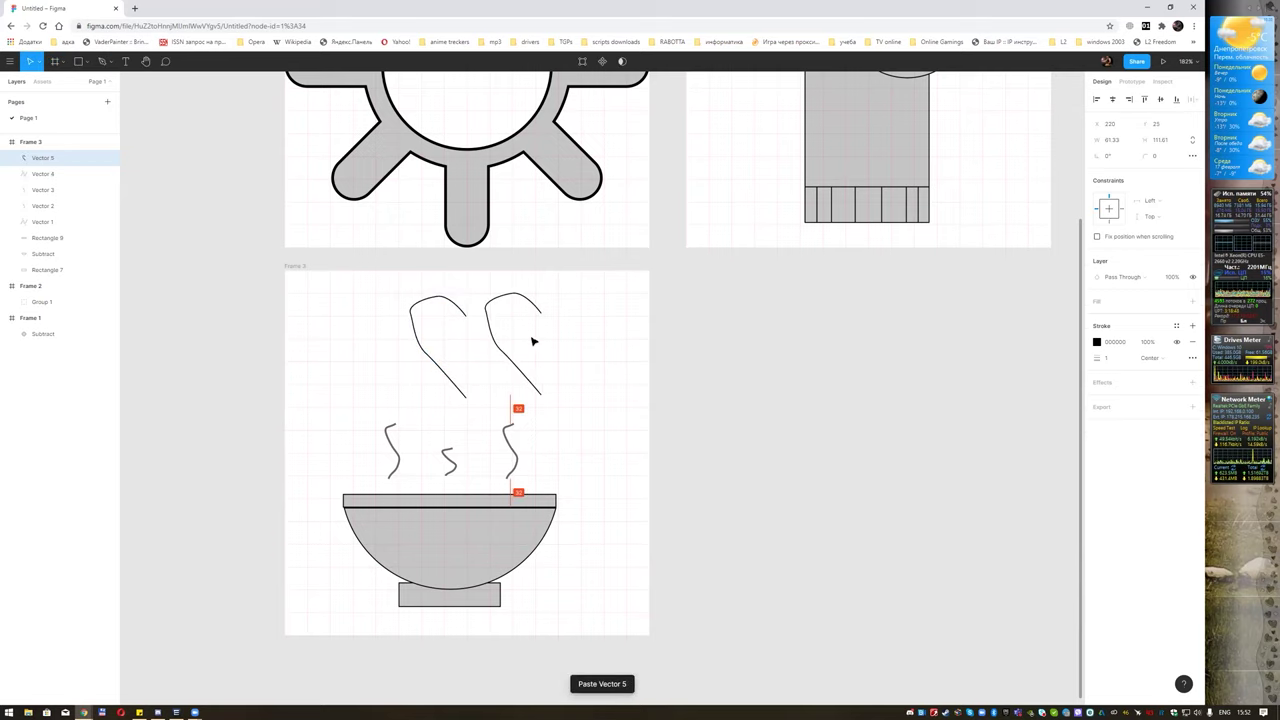
pyautogui.rightClick(530, 337)
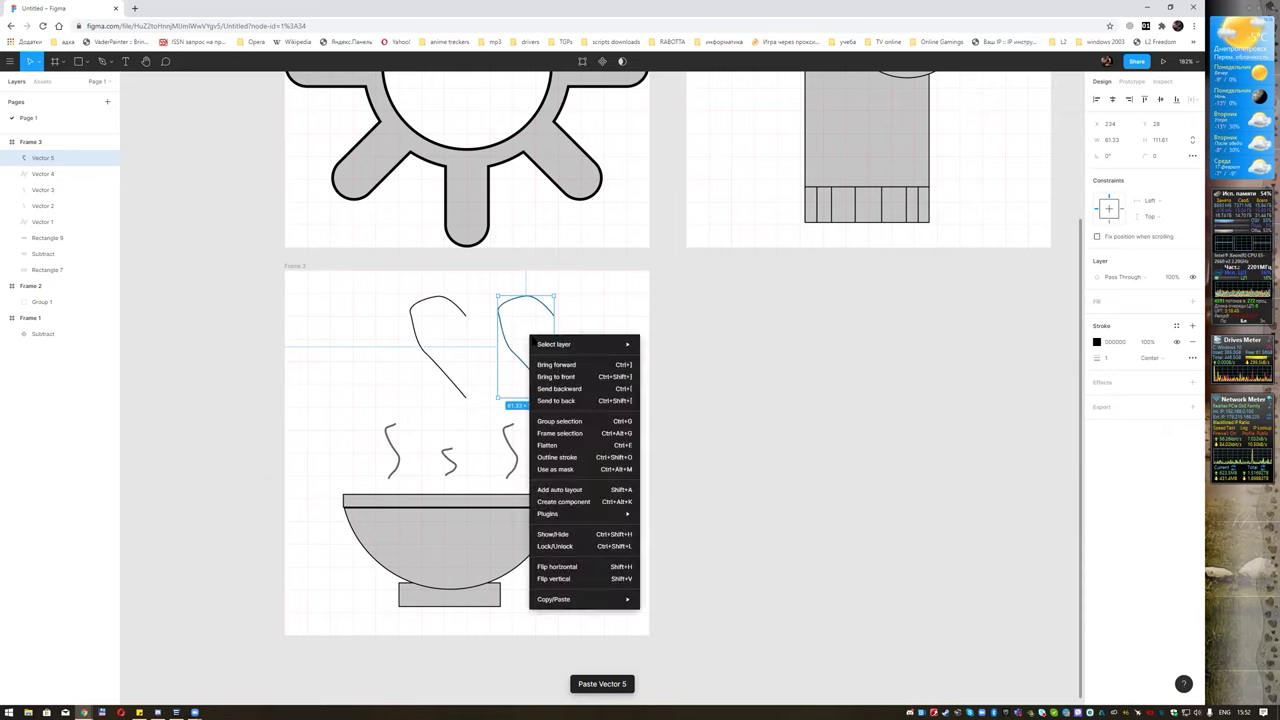
pyautogui.click(612, 568)
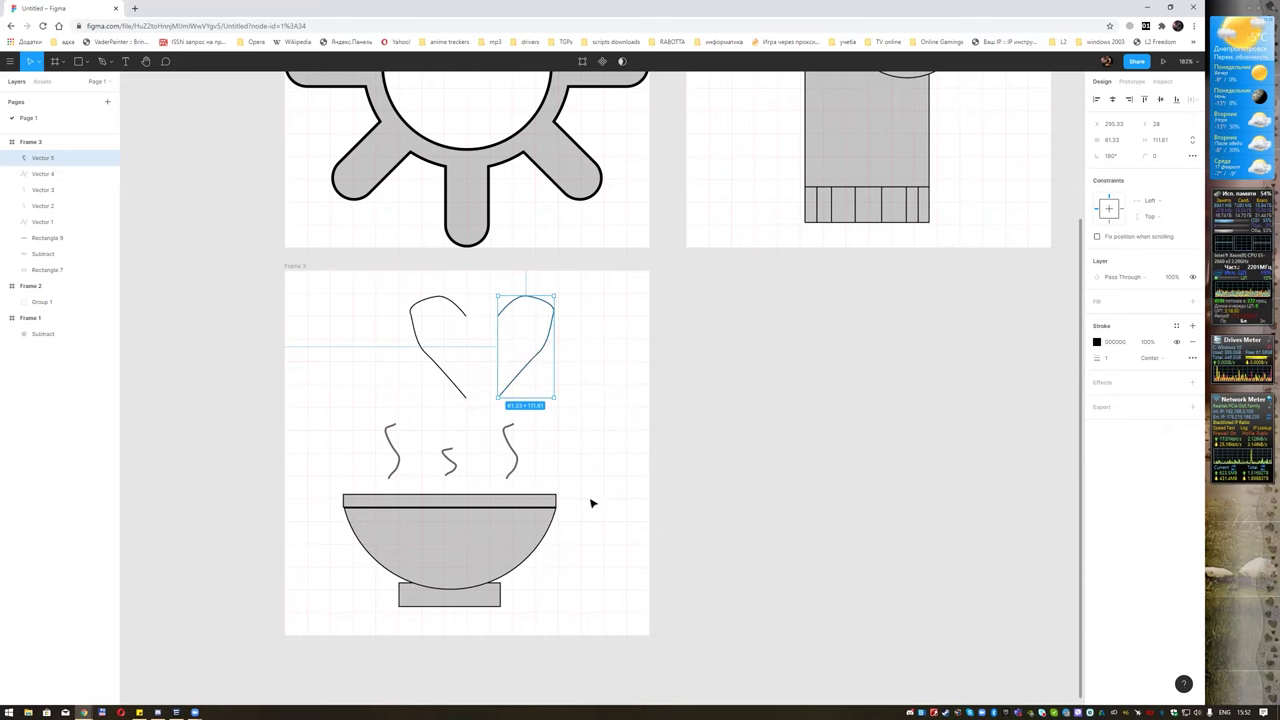
pyautogui.click(531, 323)
pyautogui.click(522, 297)
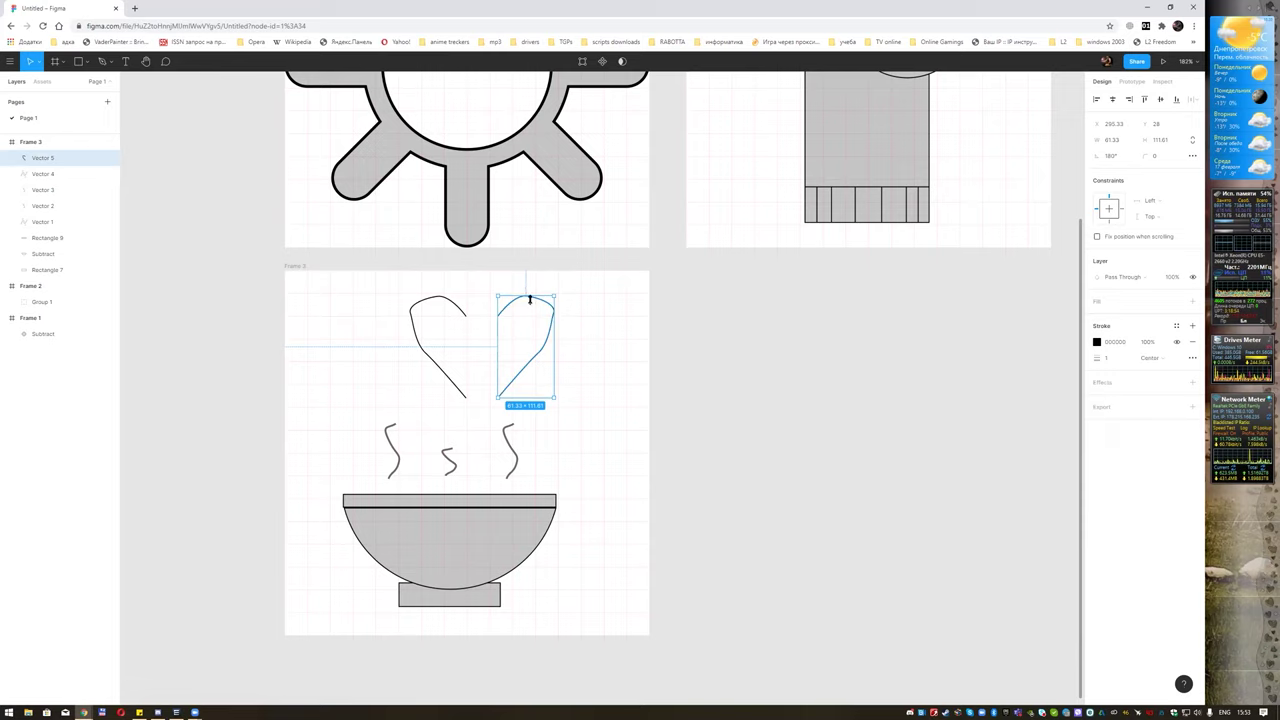
pyautogui.moveTo(543, 351); pyautogui.dragTo(508, 349)
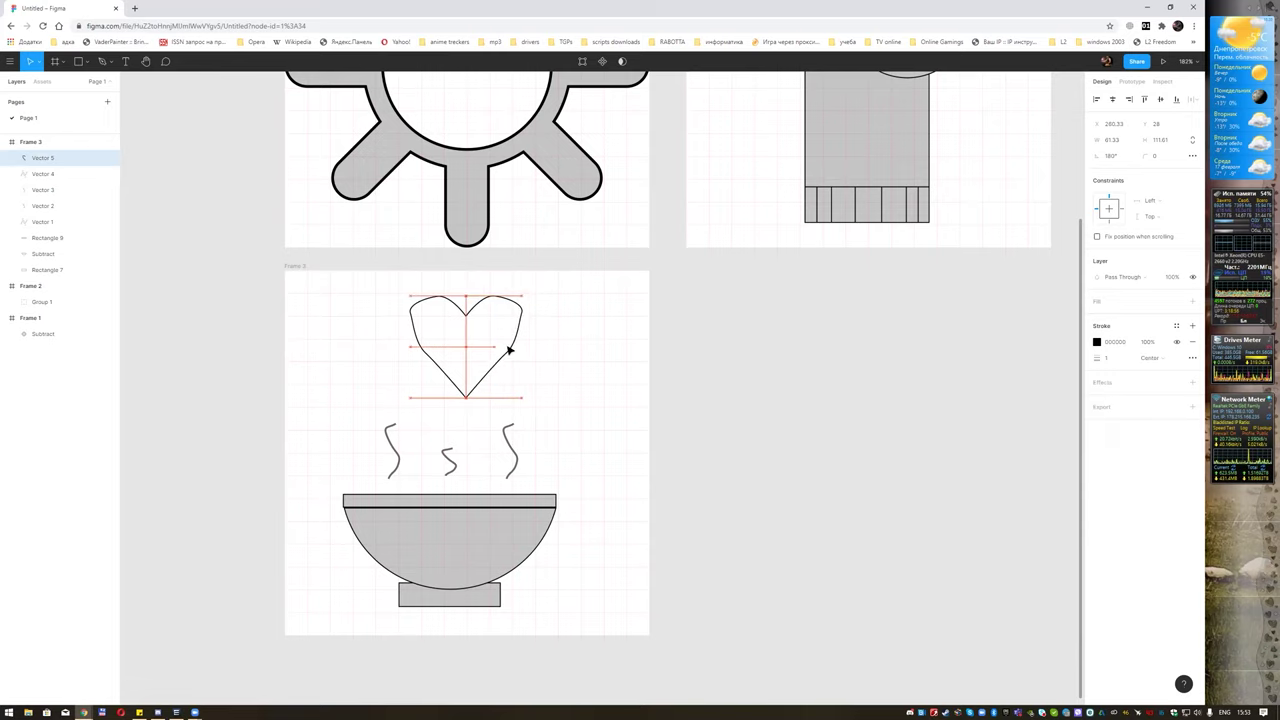
# Union the two heart halves into one 123.66×112.82 heart with an outline stroke.
pyautogui.scroll(1, 484, 360)
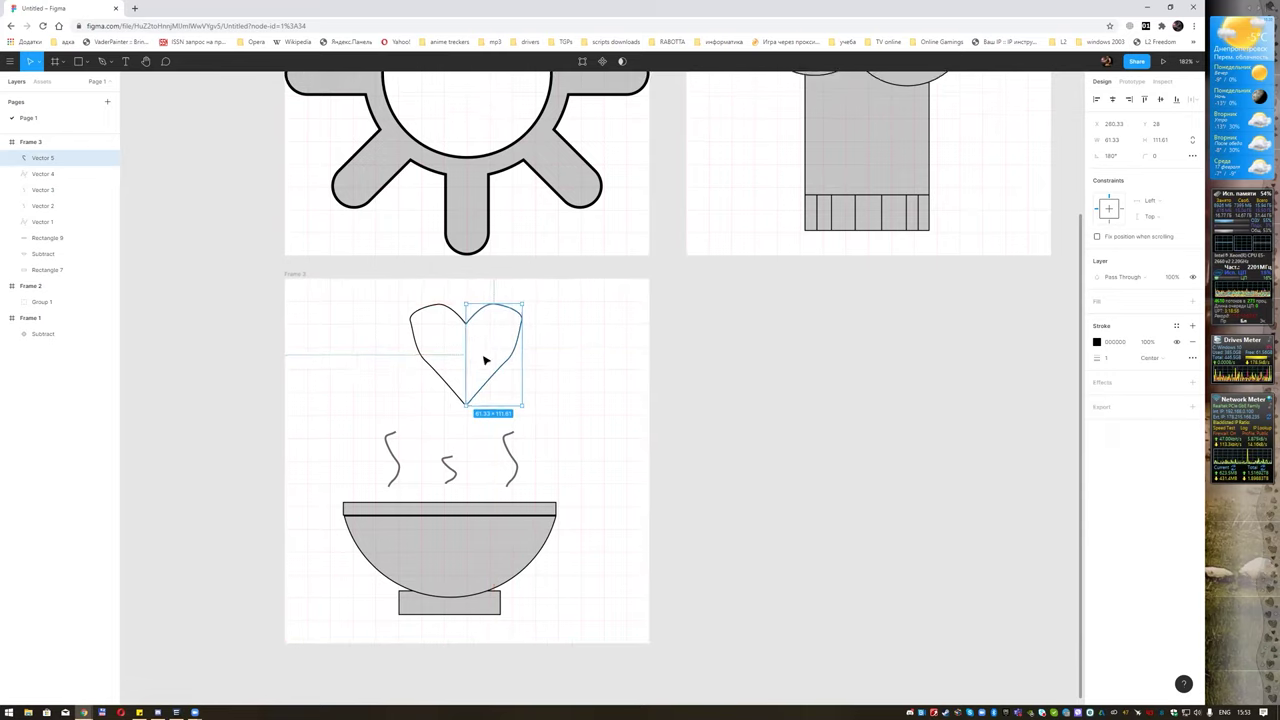
pyautogui.scroll(5, 482, 356)
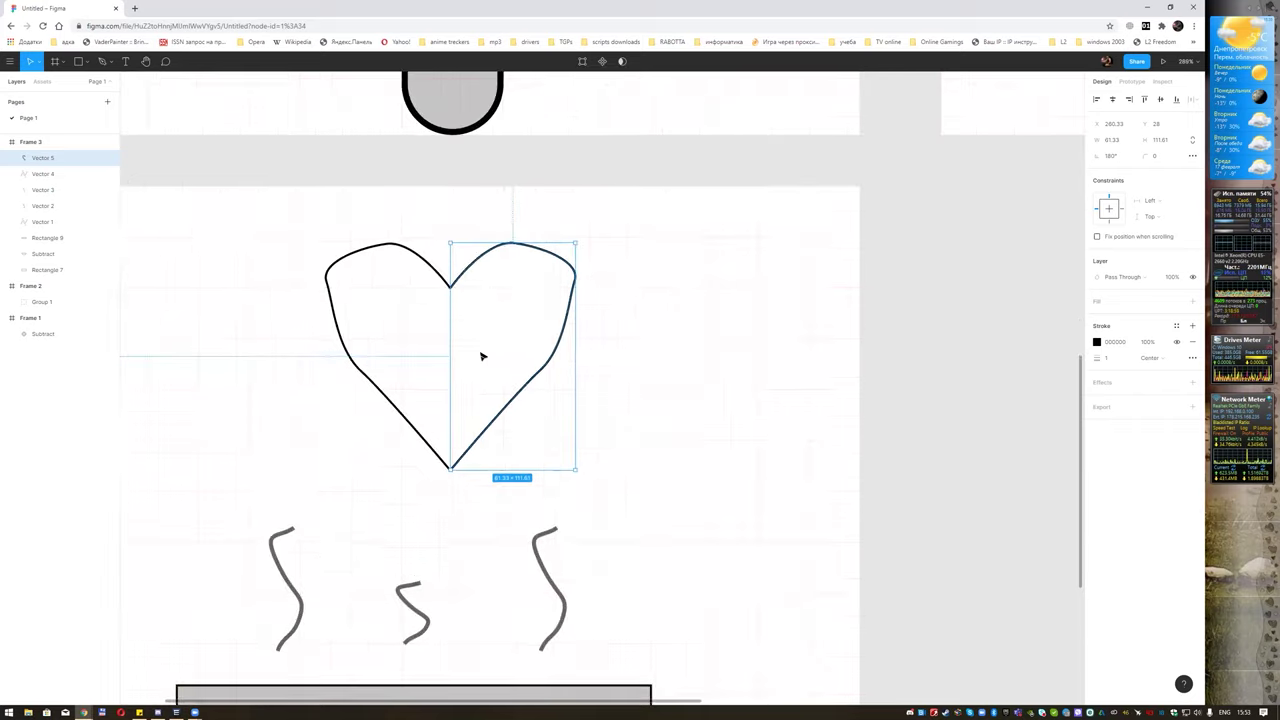
pyautogui.moveTo(458, 286); pyautogui.dragTo(450, 283)
pyautogui.keyDown('shift'); pyautogui.click(447, 284); pyautogui.keyUp('shift')
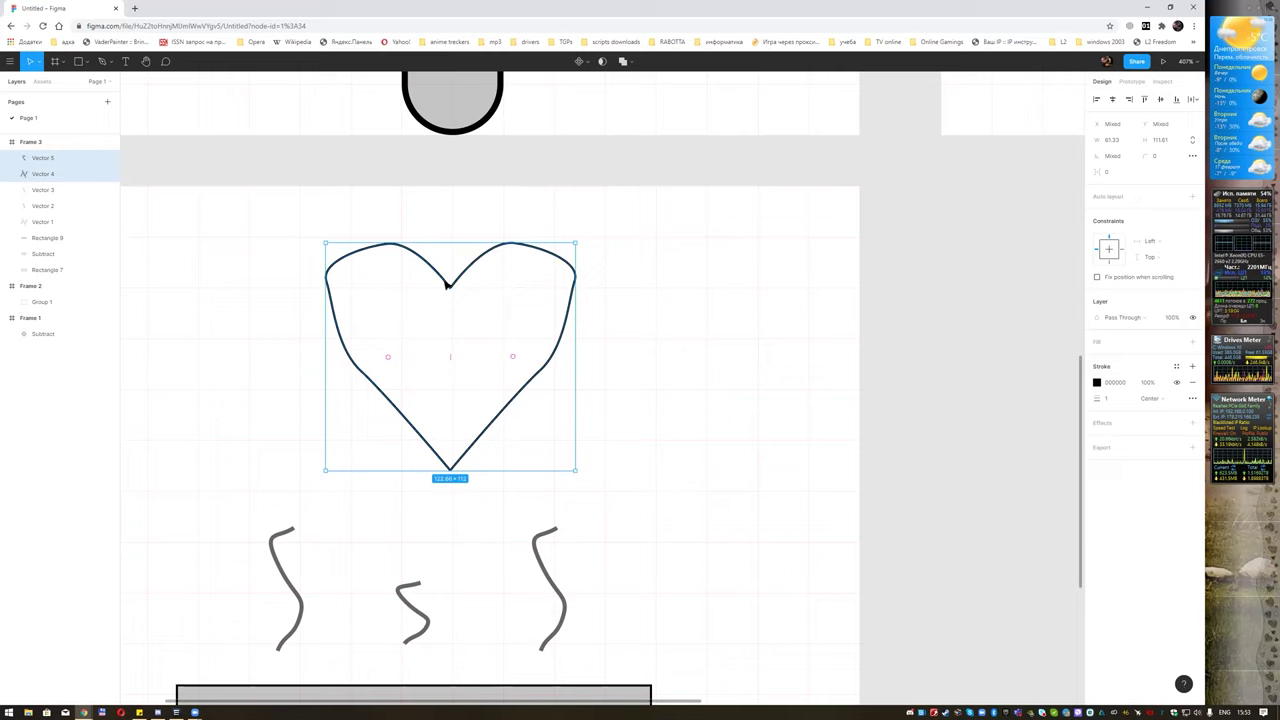
pyautogui.click(626, 61)
pyautogui.click(628, 84)
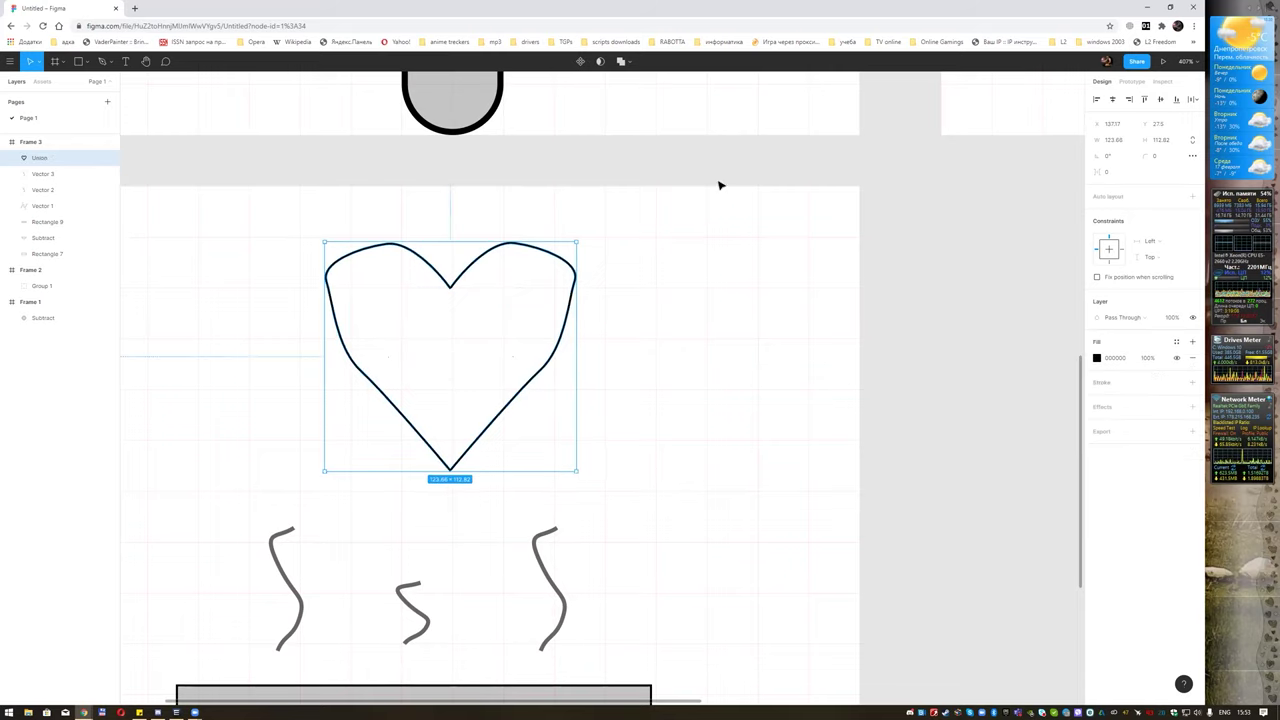
pyautogui.click(1191, 382)
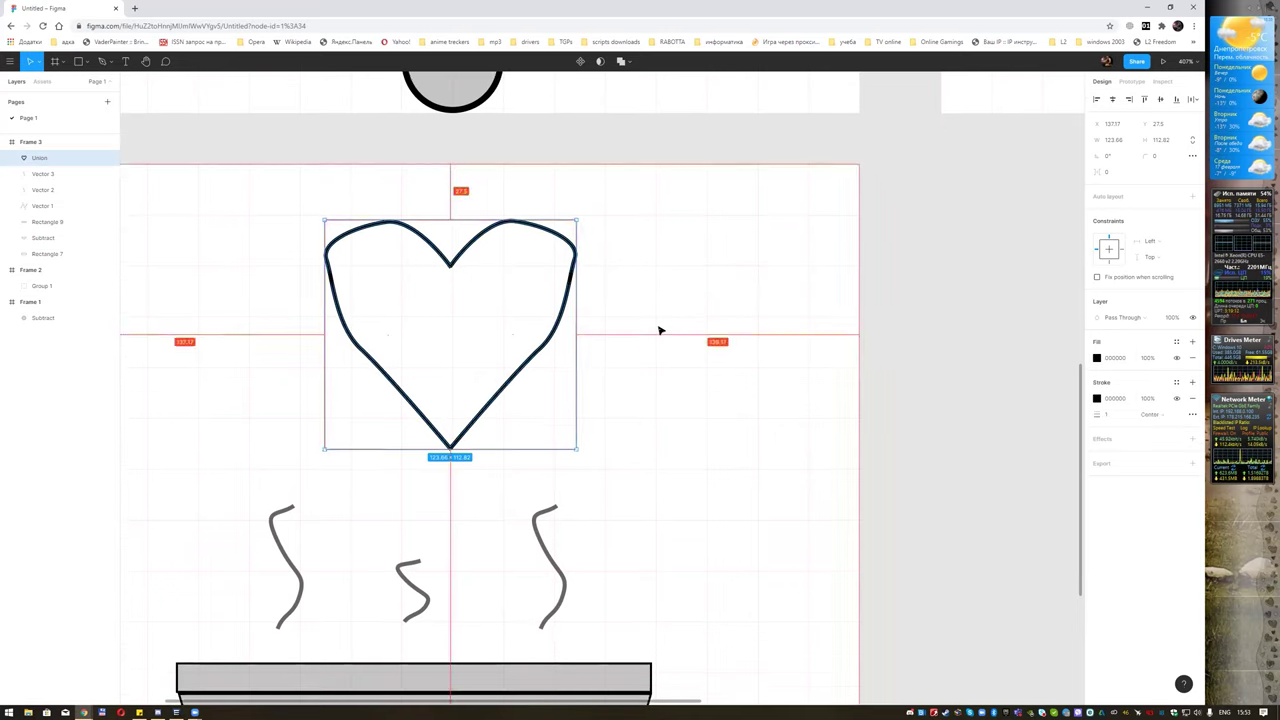
# Select Frame 3 with the finished bowl and paste a duplicate of it.
pyautogui.scroll(-3, 660, 335)
pyautogui.scroll(-3, 655, 337)
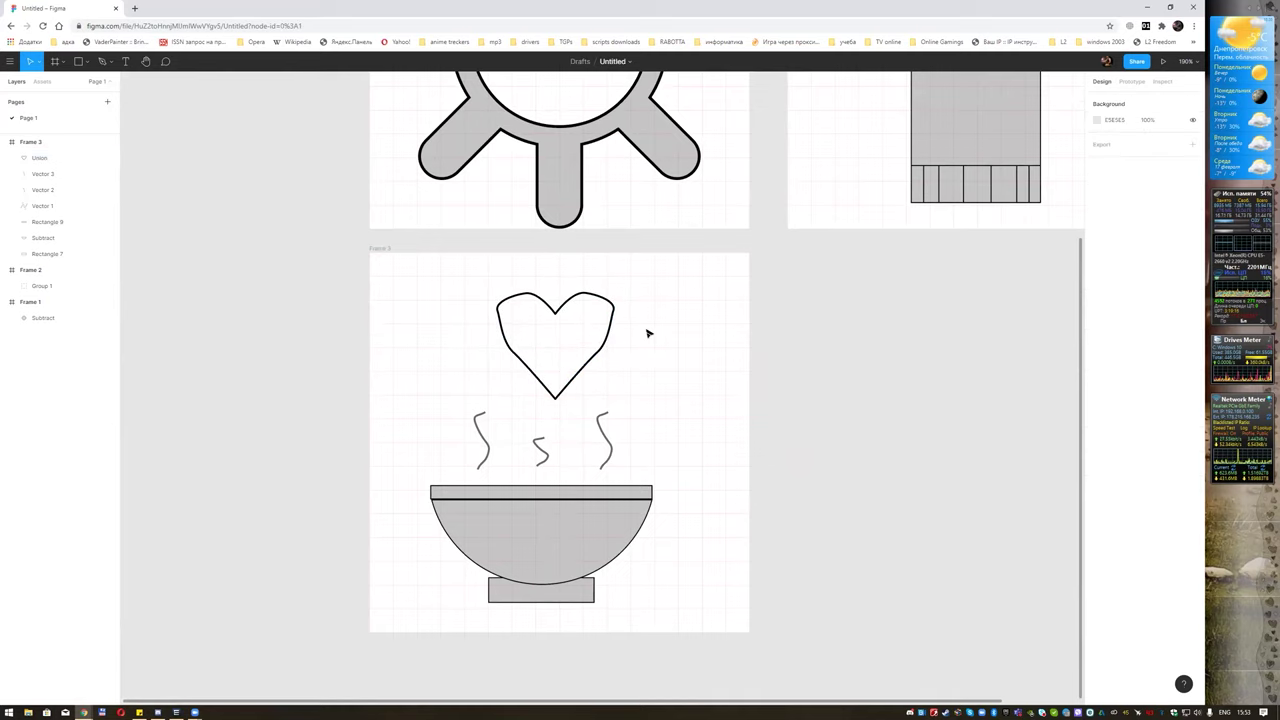
pyautogui.keyDown('ctrl'); pyautogui.scroll(-1, 648, 333); pyautogui.keyUp('ctrl')
pyautogui.keyDown('ctrl'); pyautogui.scroll(-1, 650, 333); pyautogui.keyUp('ctrl')
pyautogui.keyDown('ctrl'); pyautogui.scroll(-1, 652, 333); pyautogui.keyUp('ctrl')
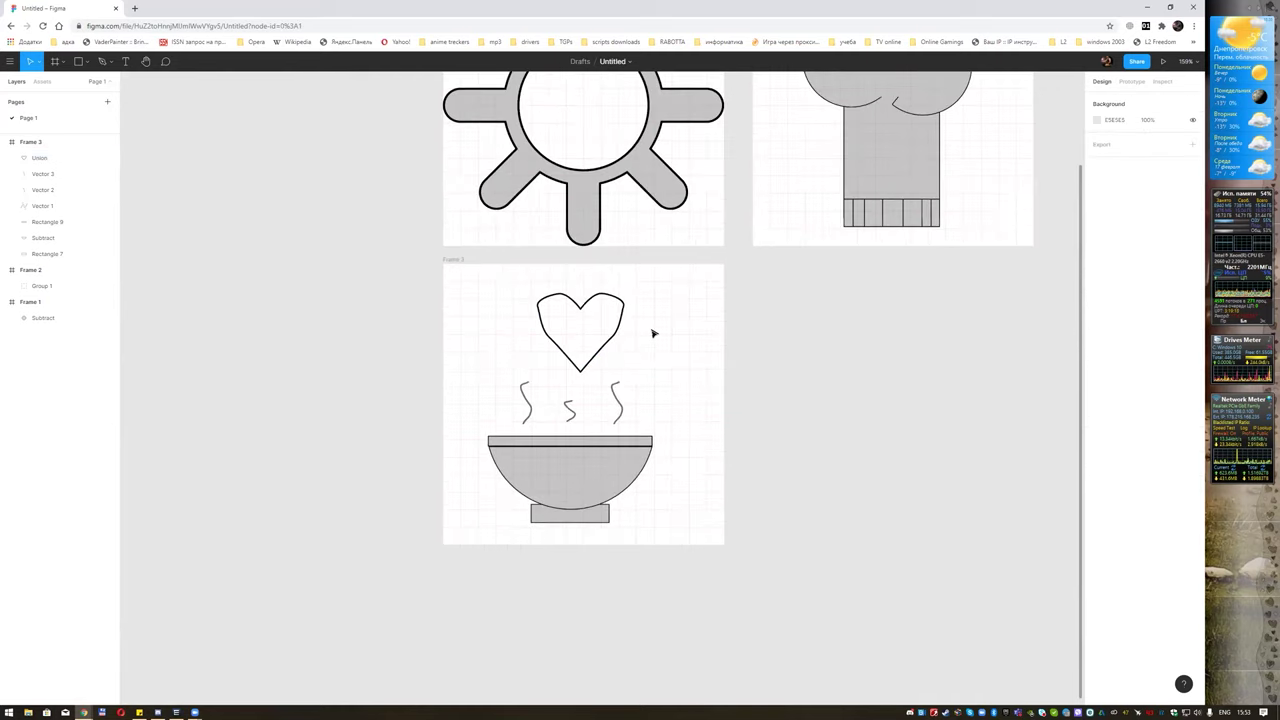
pyautogui.keyDown('ctrl'); pyautogui.scroll(-2, 652, 333); pyautogui.keyUp('ctrl')
pyautogui.moveTo(823, 323); pyautogui.dragTo(601, 360)
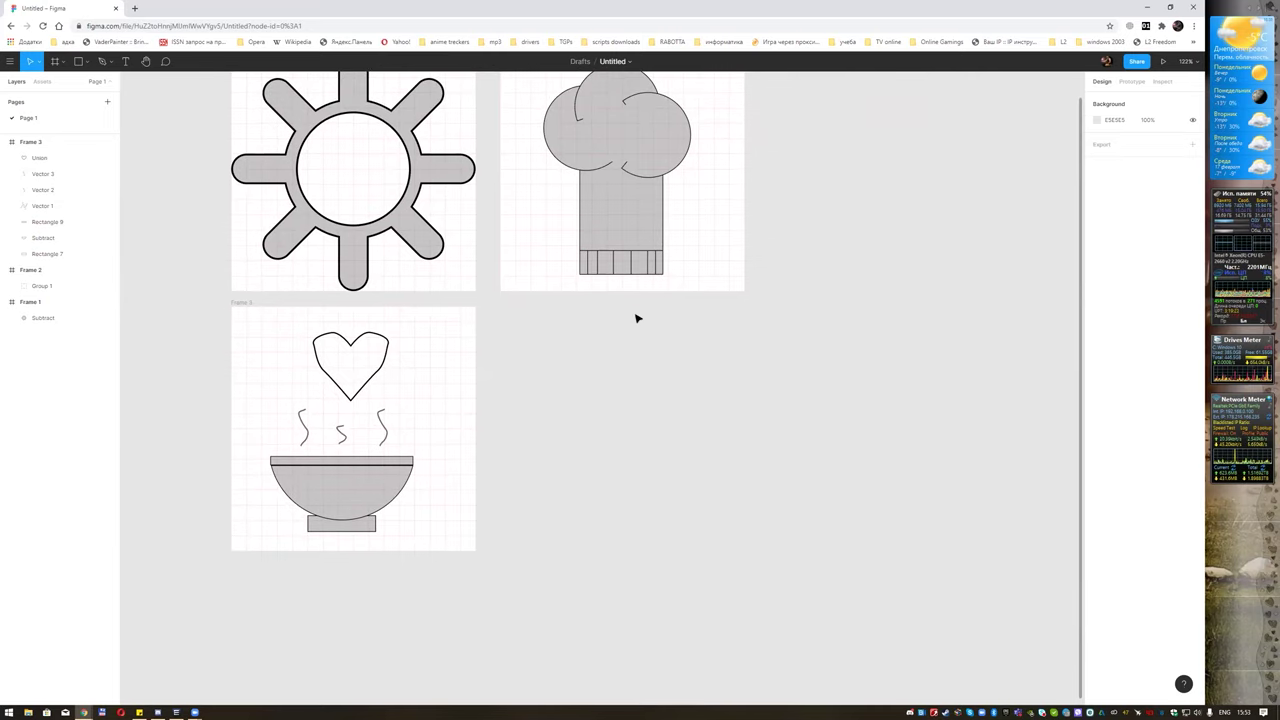
pyautogui.click(39, 142)
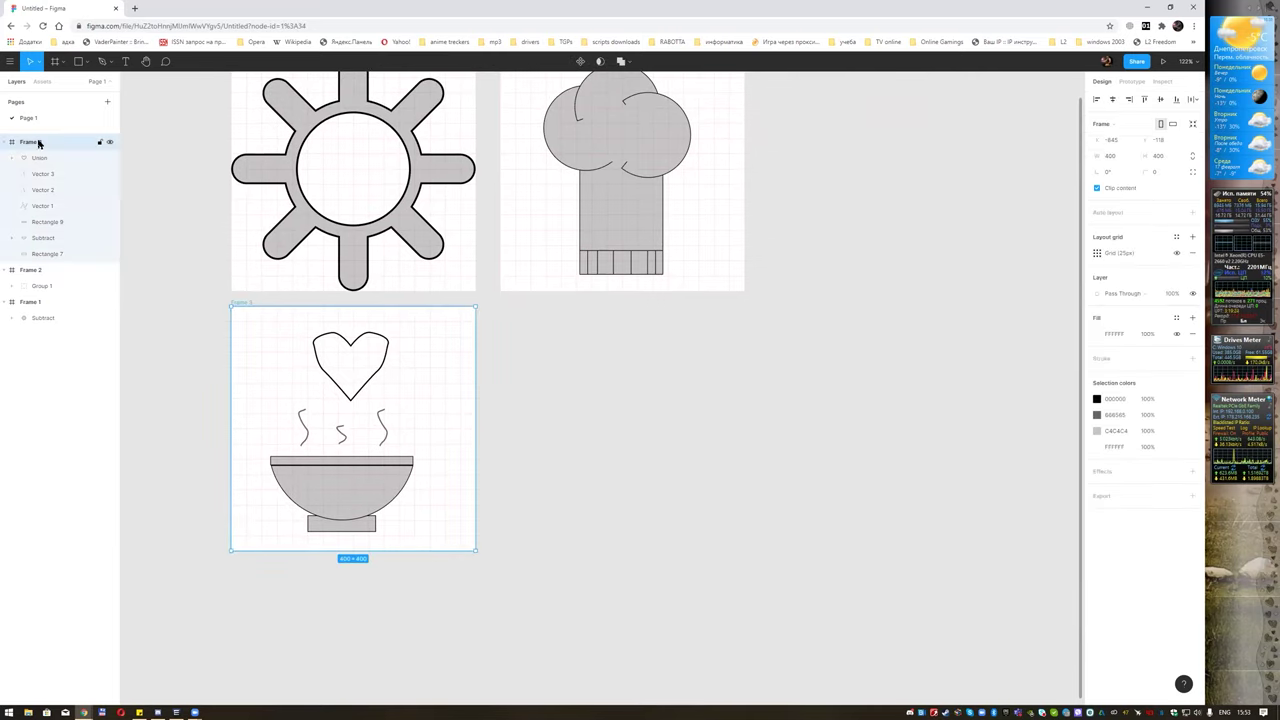
pyautogui.click(6, 143)
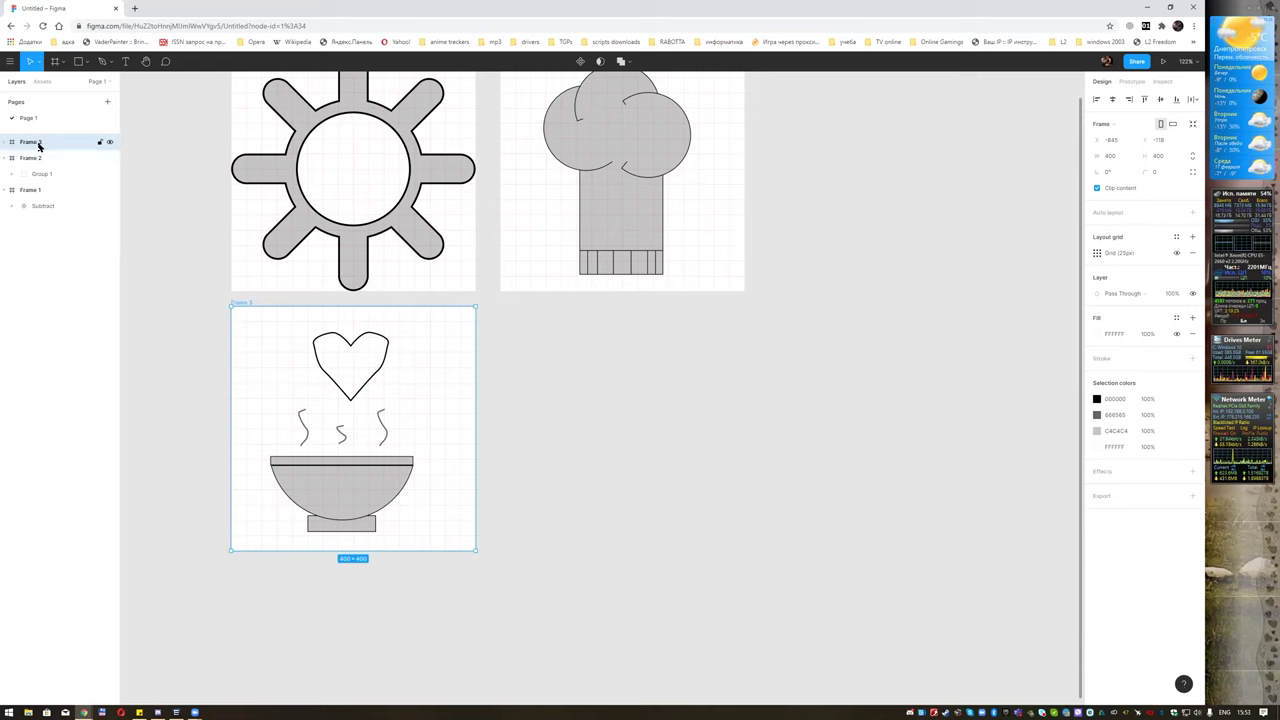
pyautogui.hotkey('ctrl', 'v')
pyautogui.moveTo(30, 142)
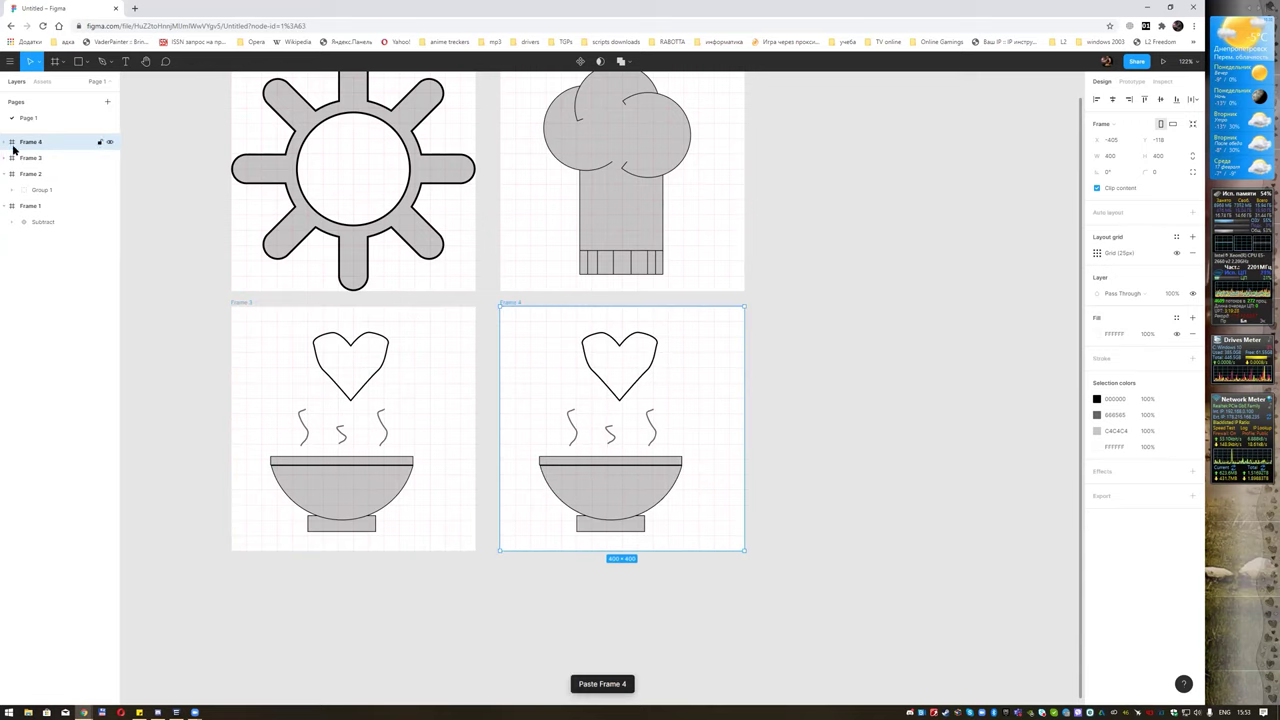
# Delete the copied heart, steam and bowl from Frame 4.
pyautogui.click(593, 477)
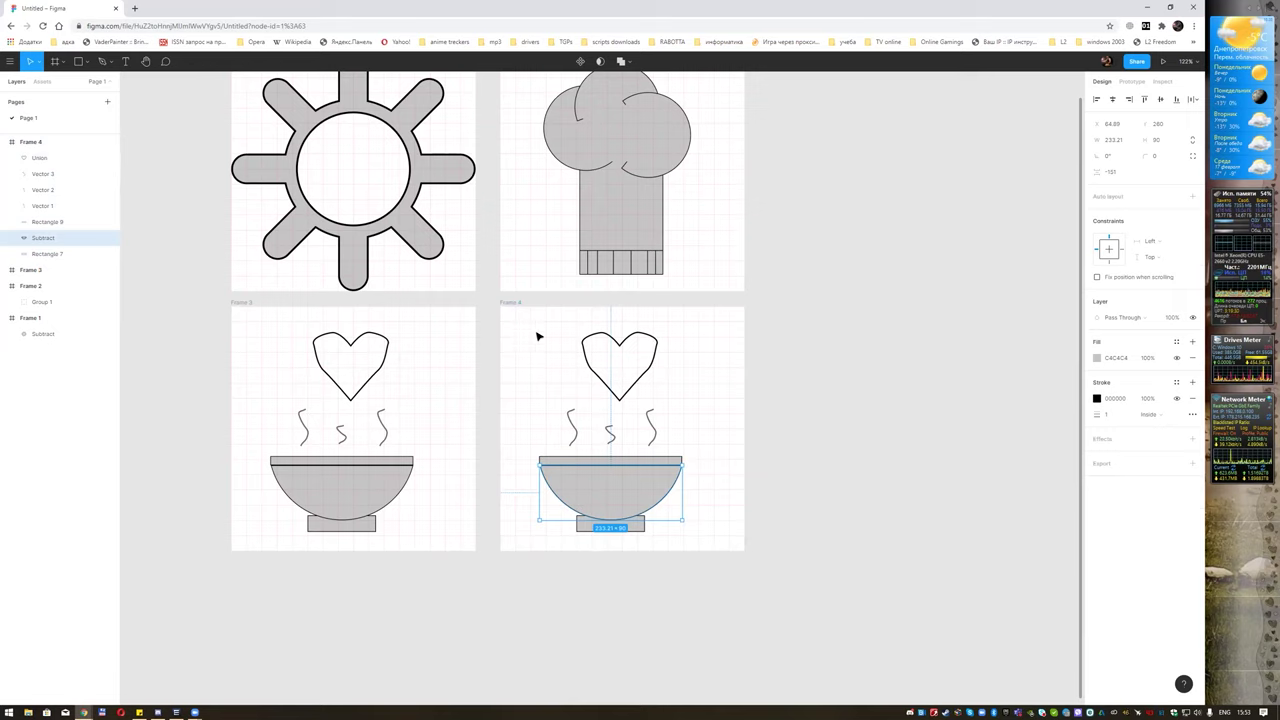
pyautogui.moveTo(516, 323); pyautogui.dragTo(720, 534)
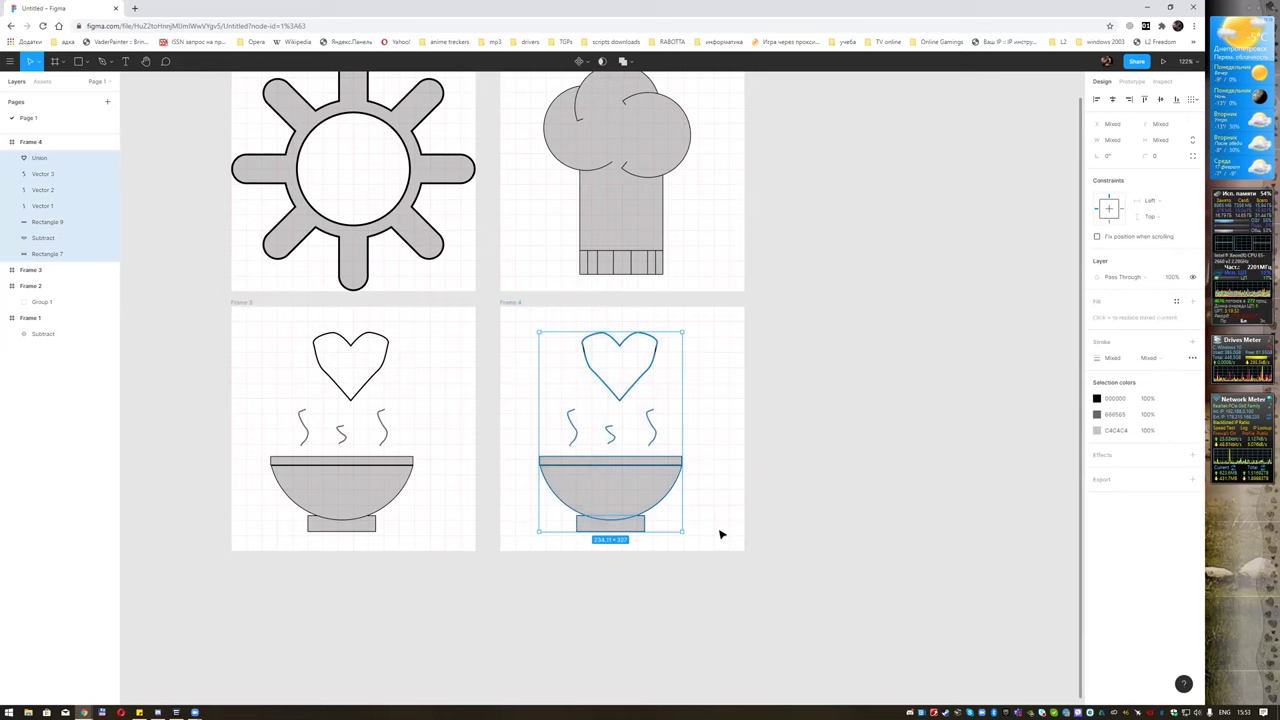
pyautogui.press('Delete')
pyautogui.click(359, 422)
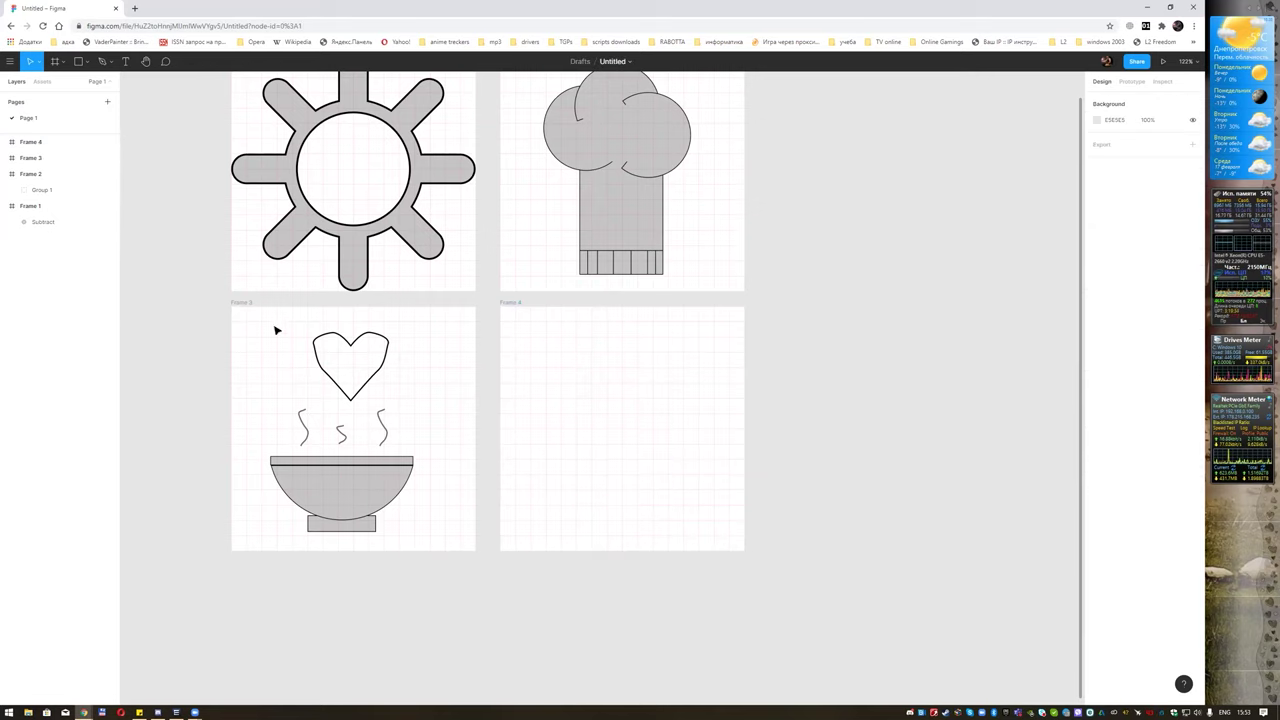
# Group the steam lines with the bowl in Frame 3.
pyautogui.moveTo(277, 330); pyautogui.dragTo(436, 522)
pyautogui.click(443, 440)
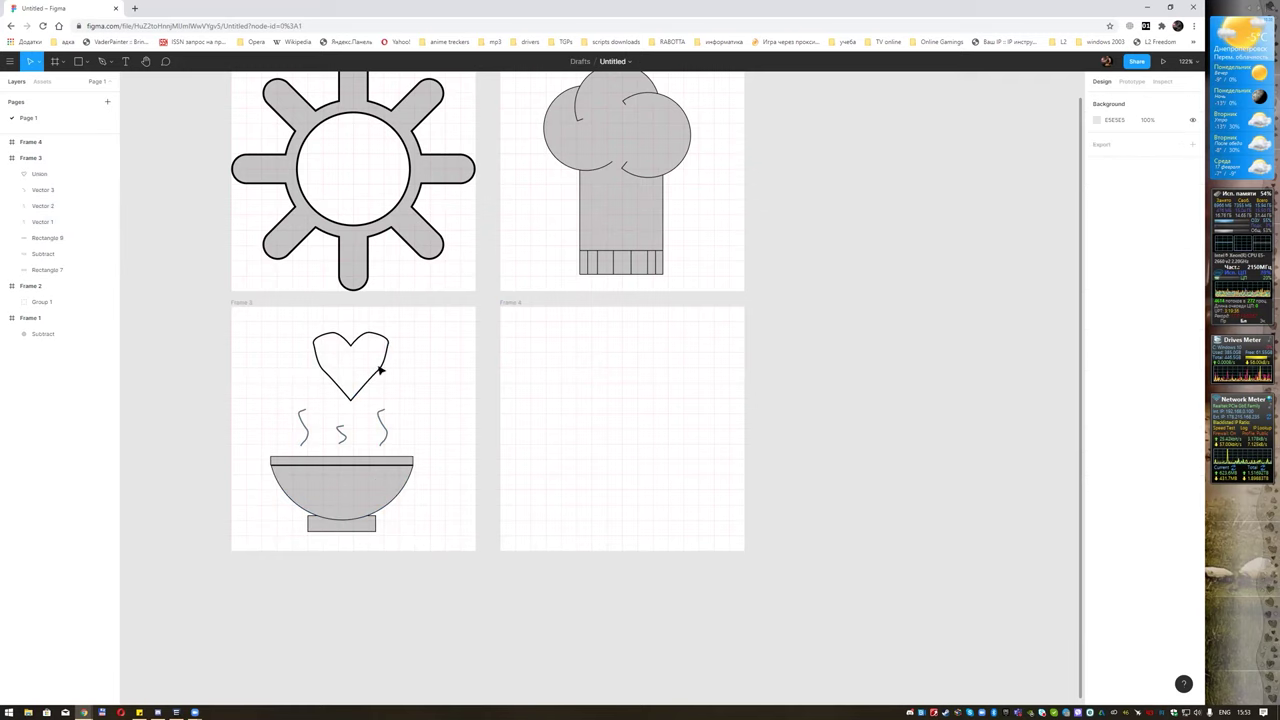
pyautogui.moveTo(380, 370); pyautogui.dragTo(369, 357)
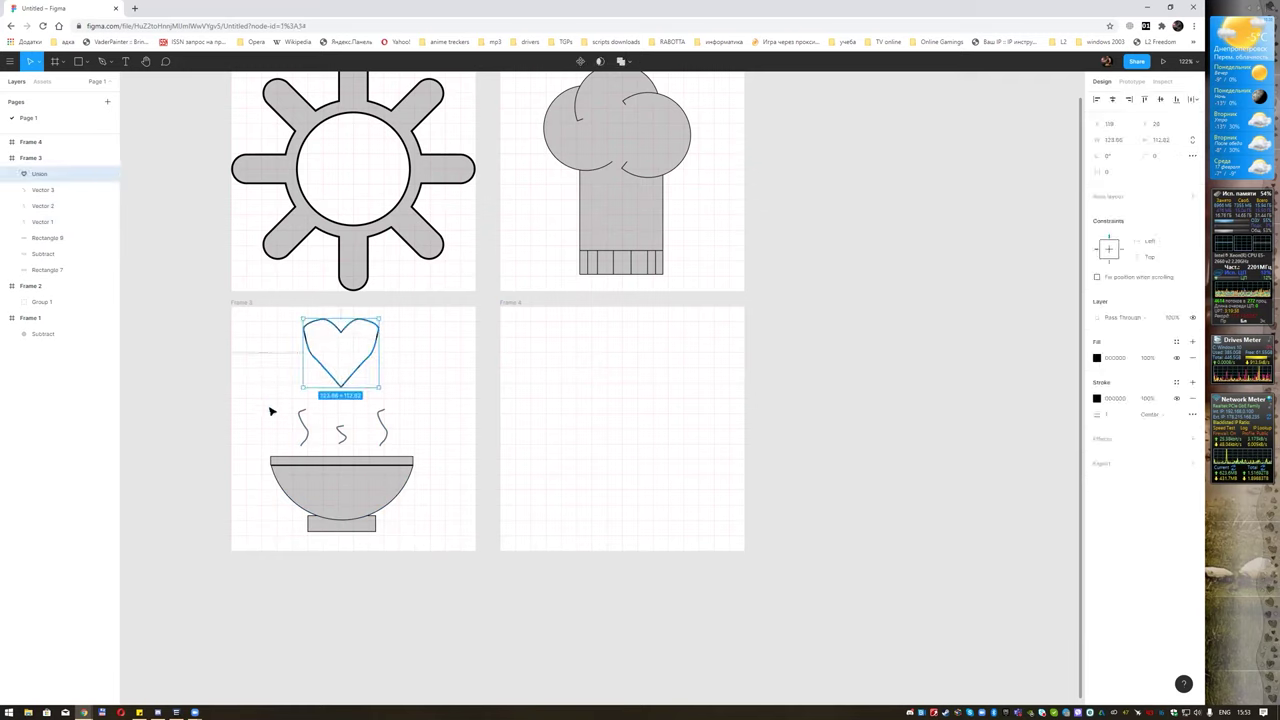
pyautogui.moveTo(270, 411); pyautogui.dragTo(432, 538)
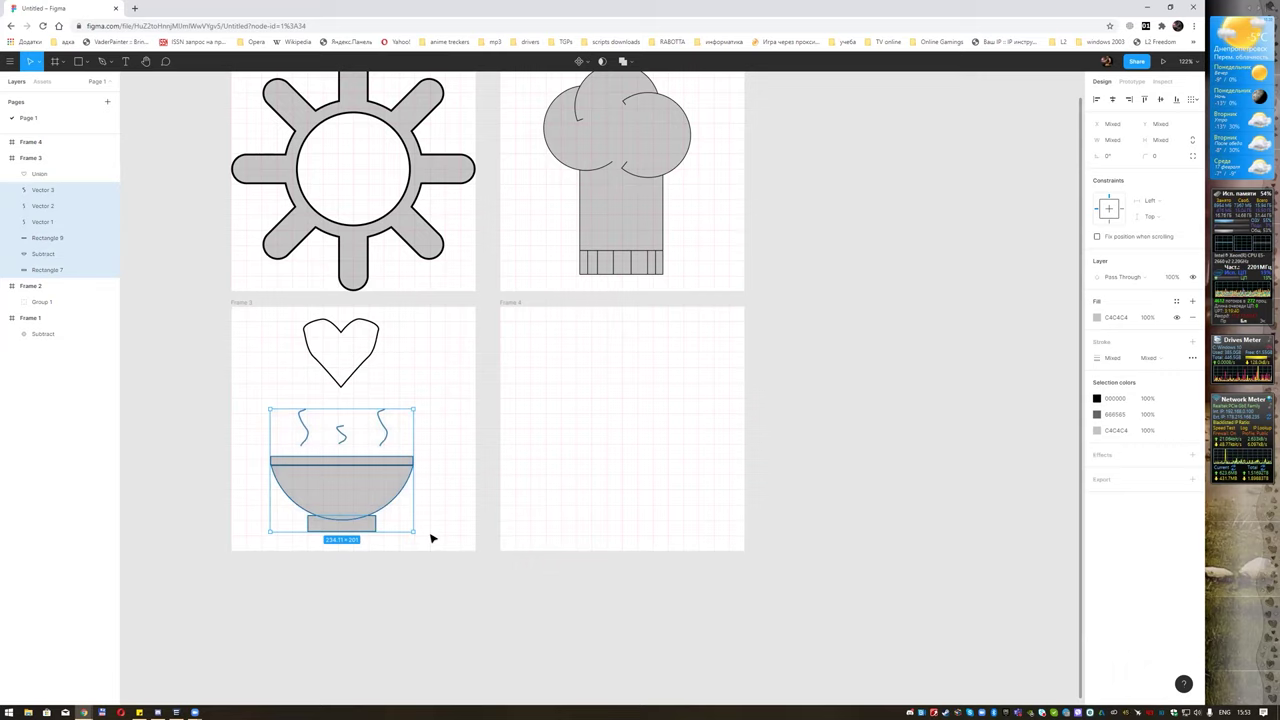
pyautogui.hotkey('ctrl', 'g')
pyautogui.moveTo(346, 477); pyautogui.dragTo(363, 473)
# Centre the heart above the bowl and group them into Group 3.
pyautogui.click(363, 349)
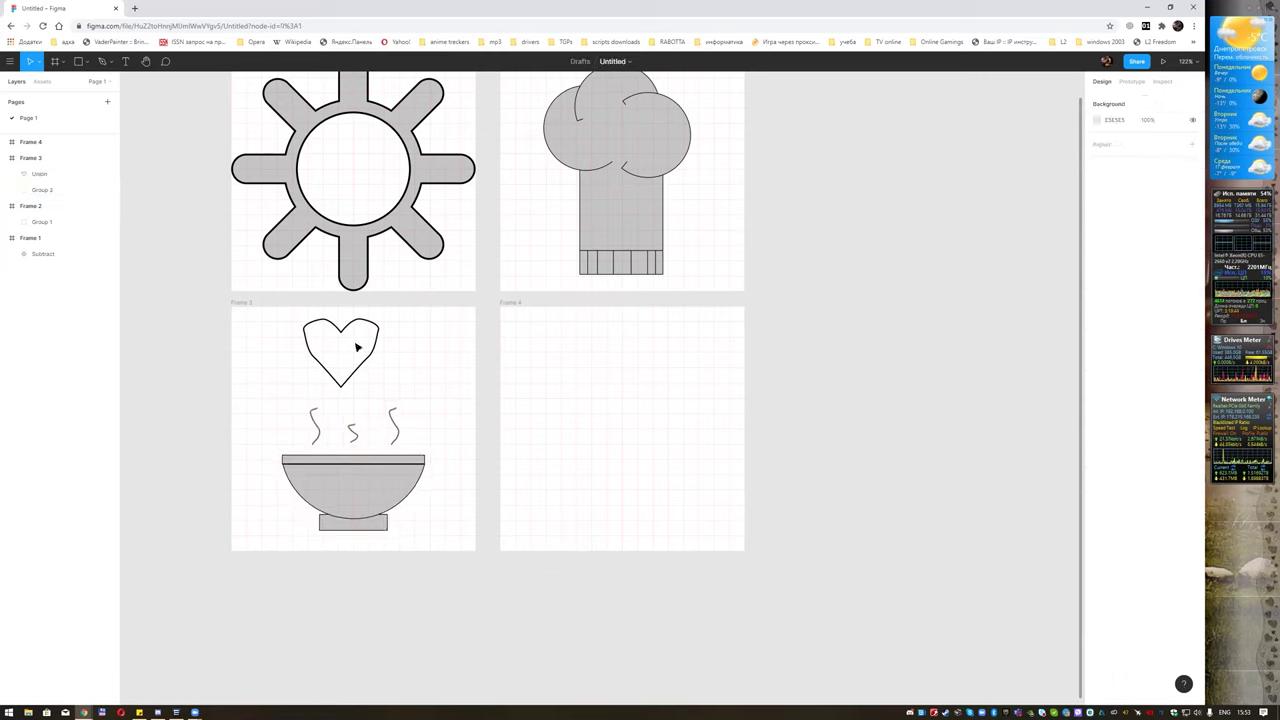
pyautogui.moveTo(350, 346); pyautogui.dragTo(363, 349)
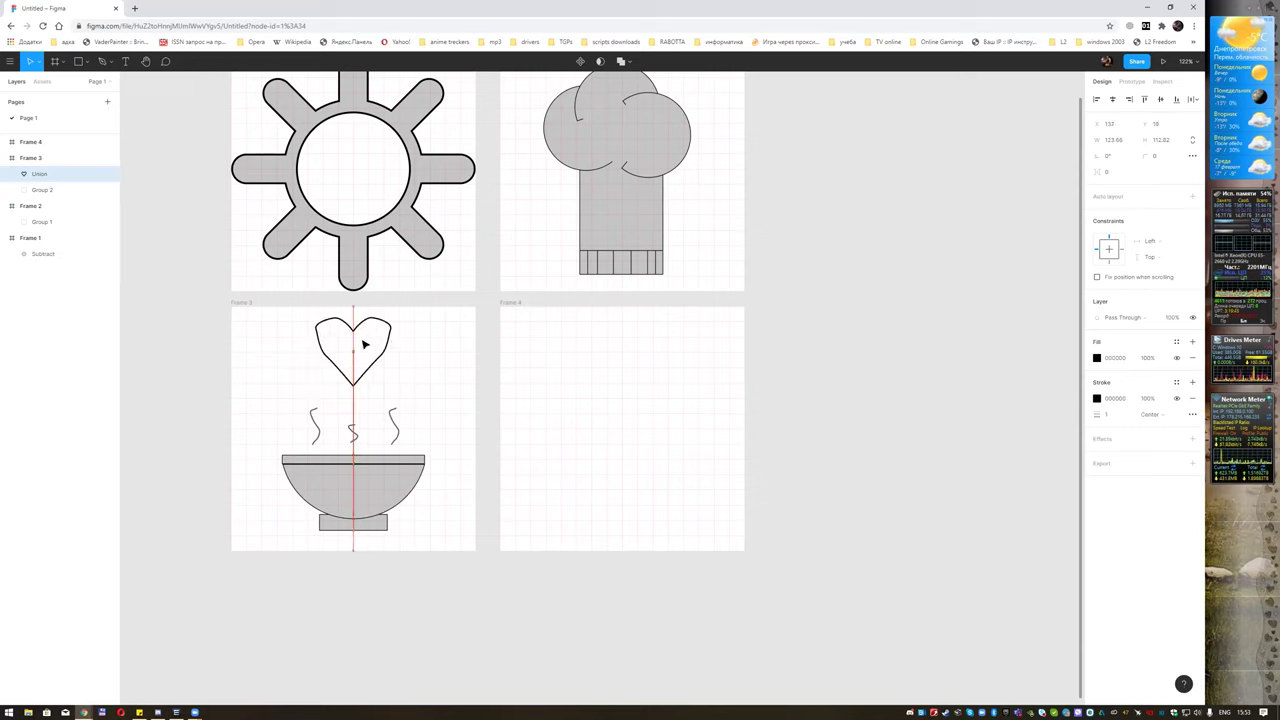
pyautogui.moveTo(363, 349); pyautogui.dragTo(364, 344)
pyautogui.keyDown('shift'); pyautogui.click(368, 482); pyautogui.keyUp('shift')
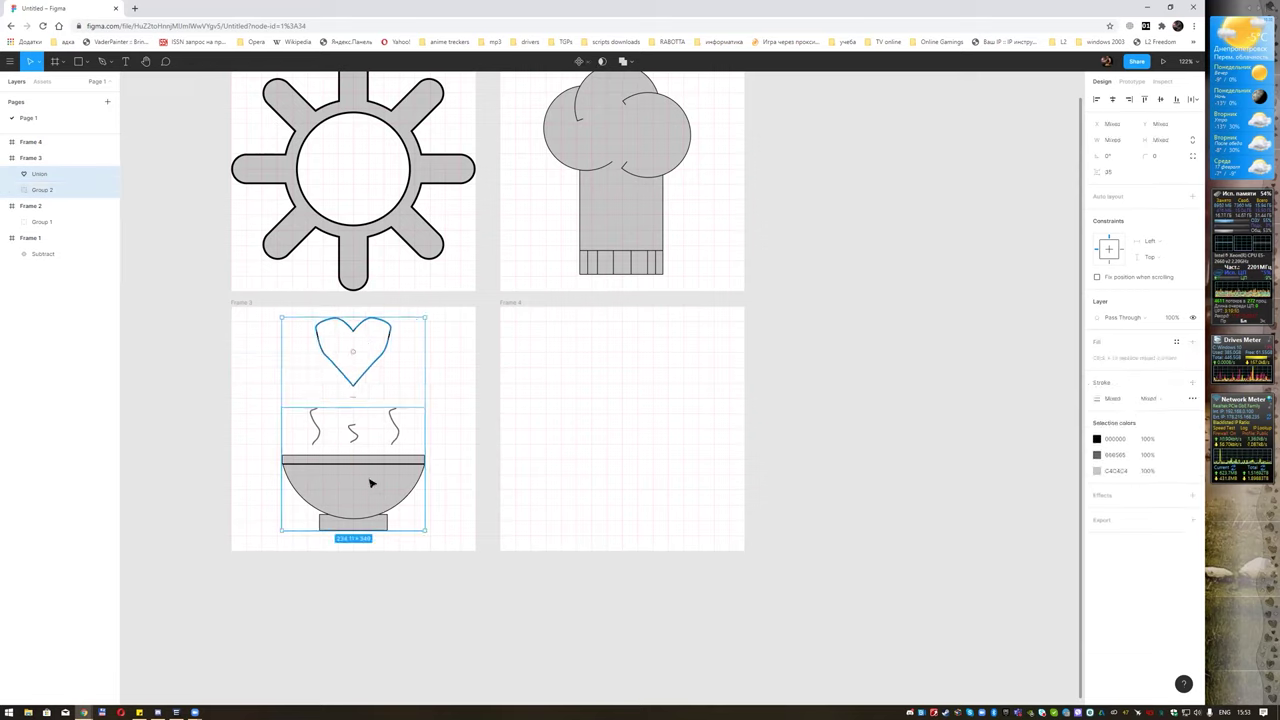
pyautogui.hotkey('ctrl', 'g')
pyautogui.click(444, 384)
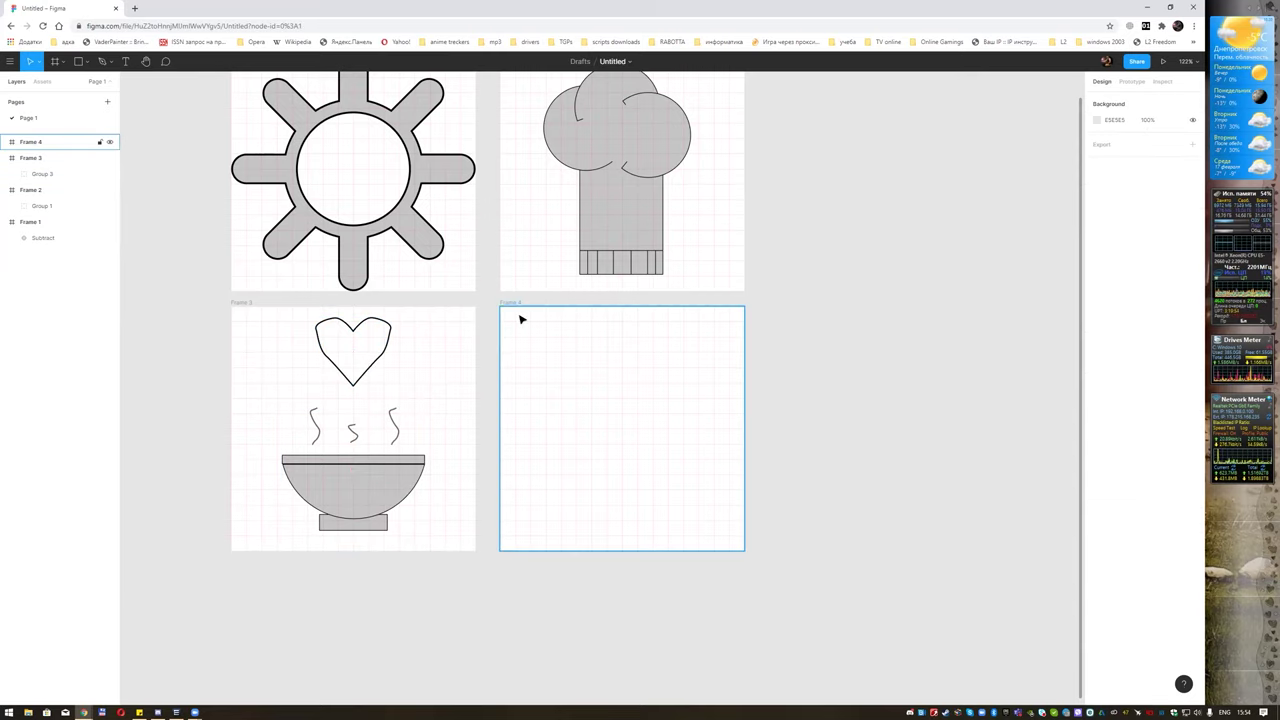
# Draw a 207×116 grey capsule with corner radius 58 and a 1px black outline.
pyautogui.hscroll(2, 660, 275)
pyautogui.scroll(1, 660, 275)
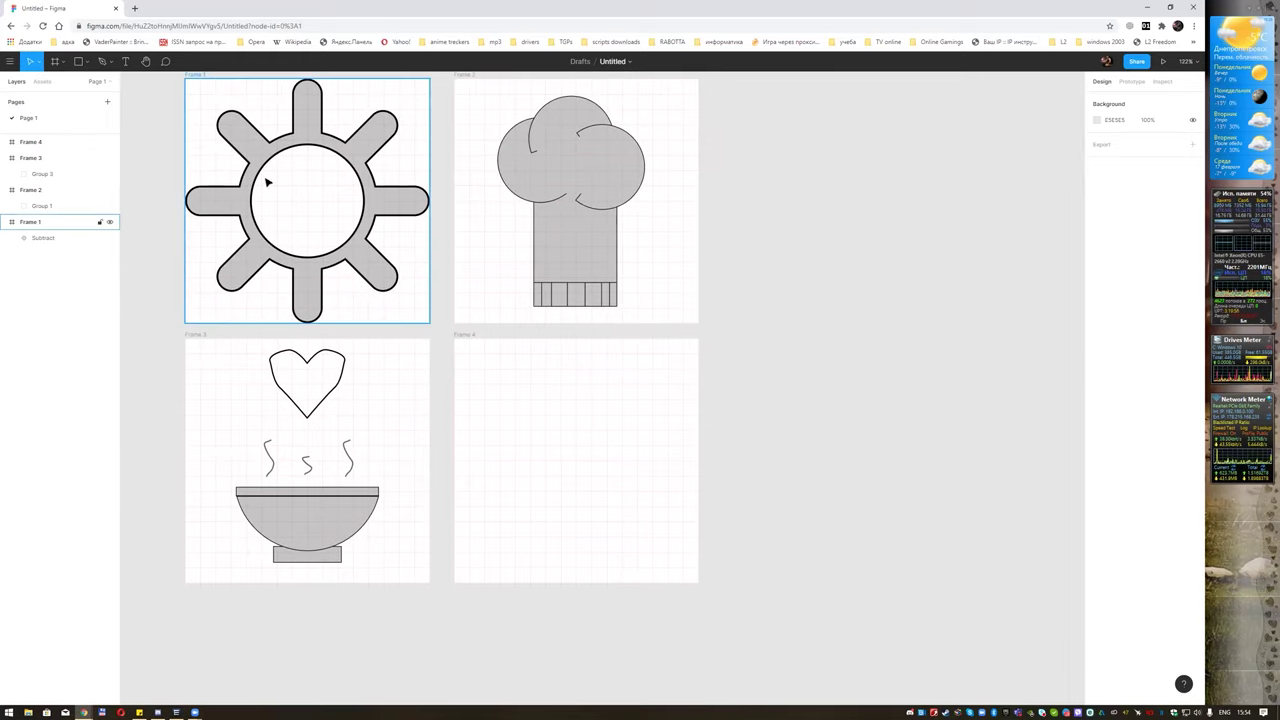
pyautogui.press('r')
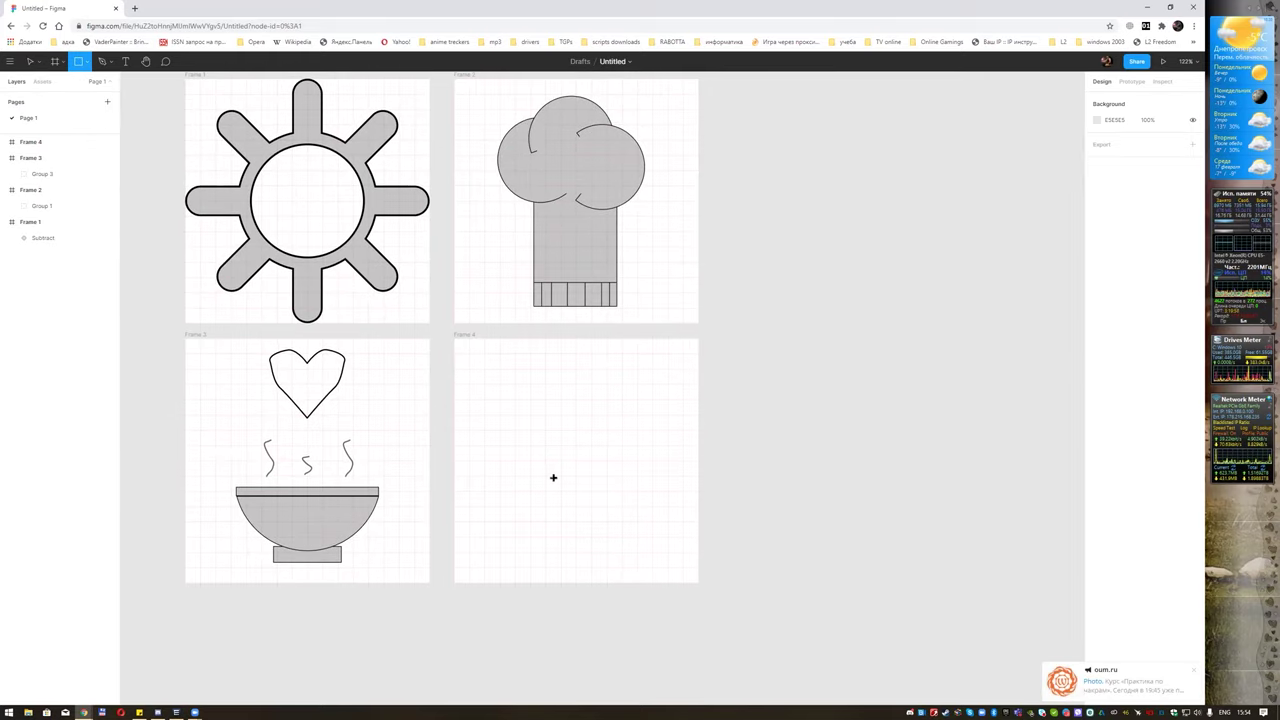
pyautogui.moveTo(581, 460); pyautogui.dragTo(665, 537)
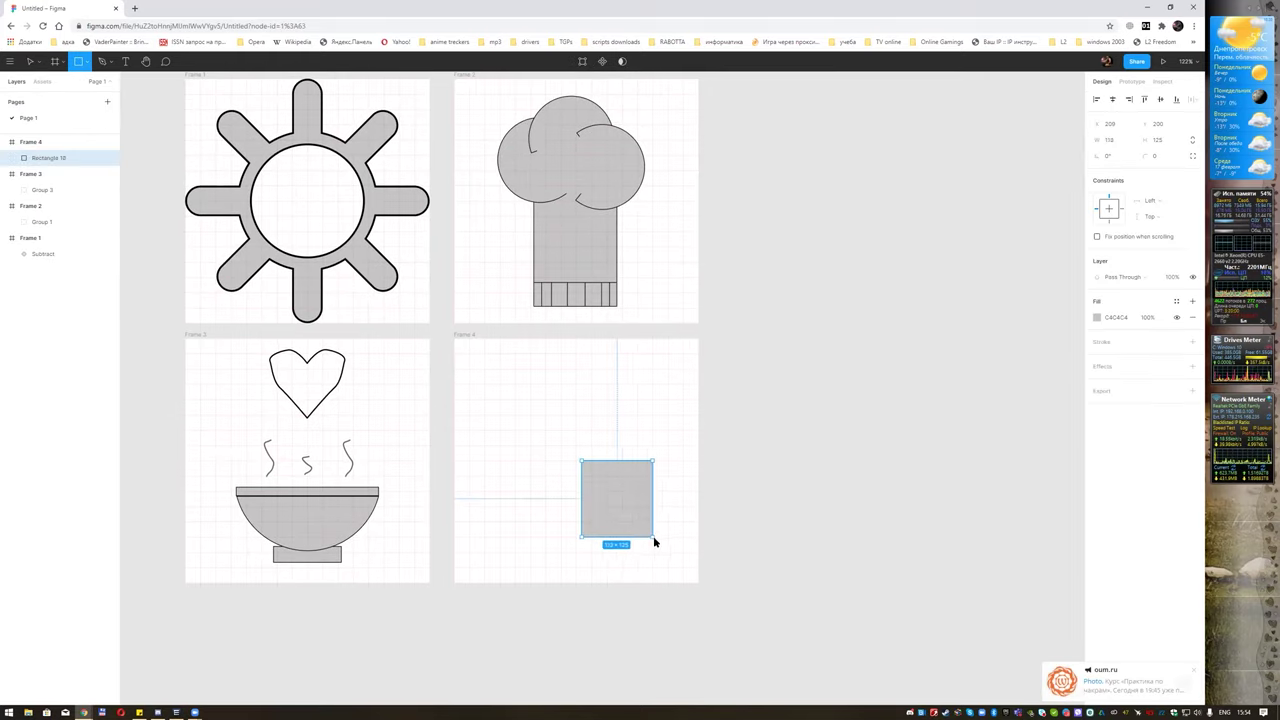
pyautogui.click(1193, 671)
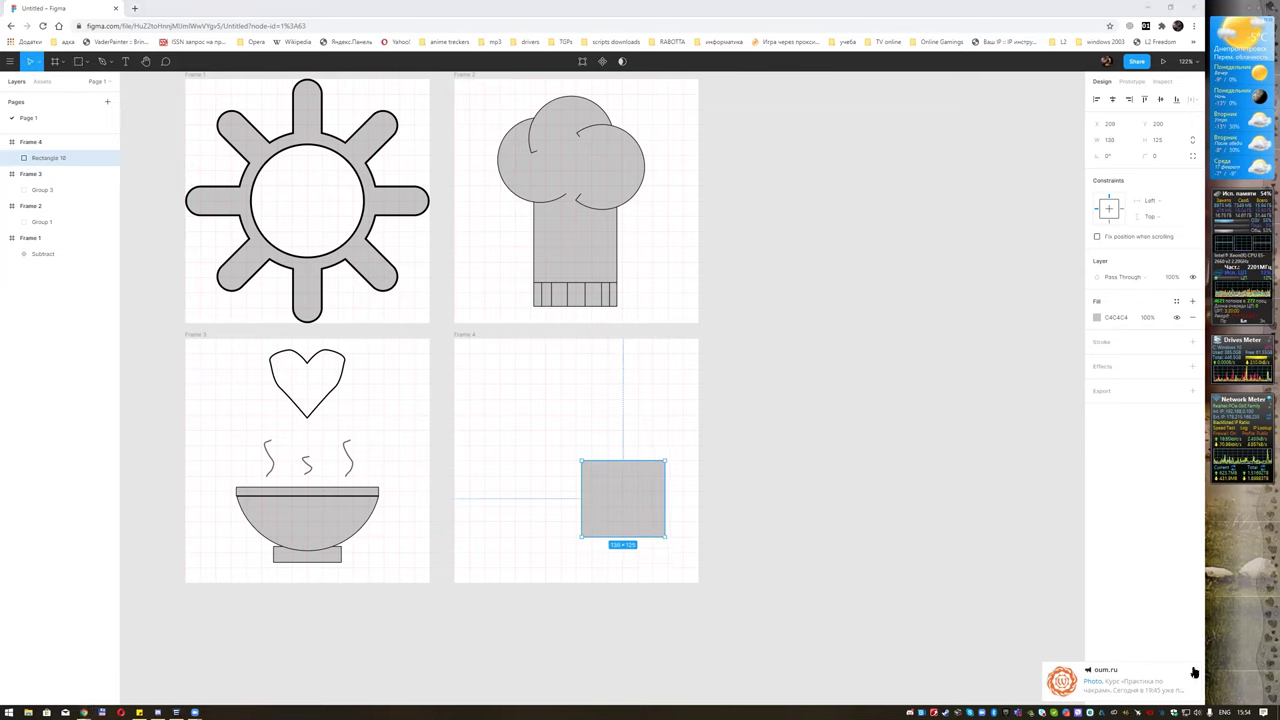
pyautogui.moveTo(581, 500)
pyautogui.mouseDown()
pyautogui.moveTo(502, 500)
pyautogui.moveTo(538, 500)
pyautogui.mouseUp()
pyautogui.moveTo(631, 460); pyautogui.dragTo(631, 471)
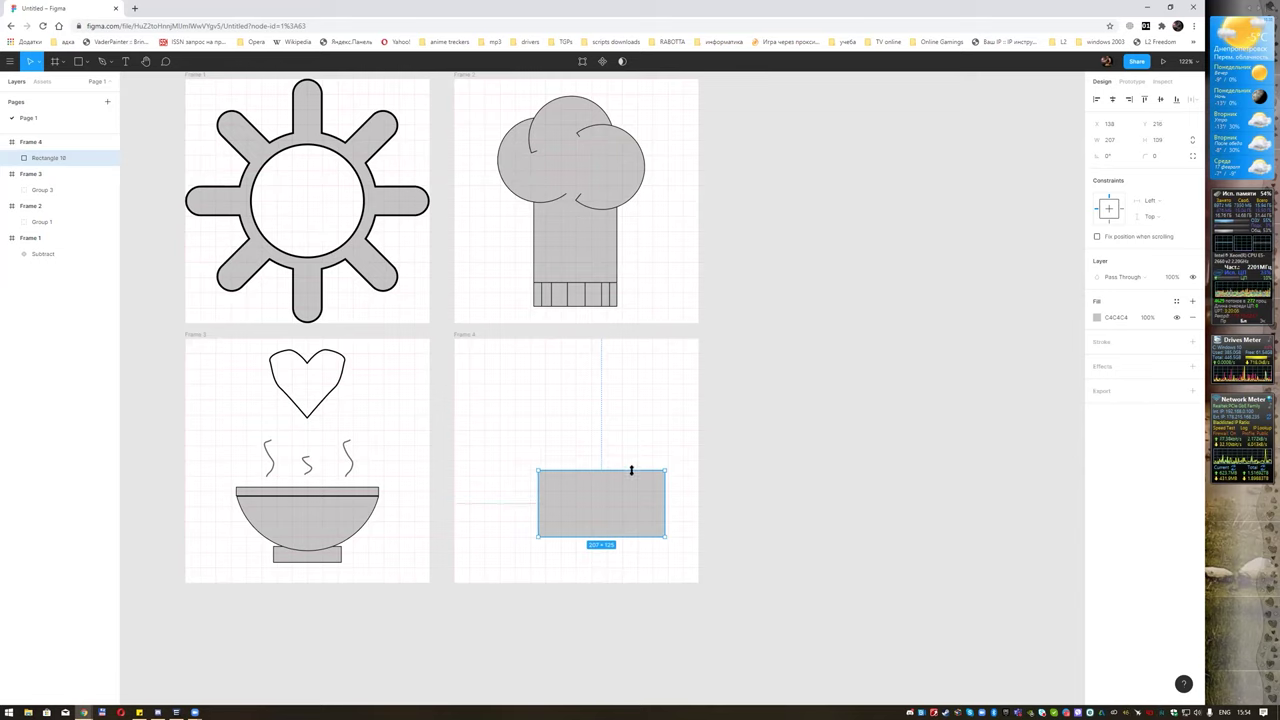
pyautogui.moveTo(632, 536); pyautogui.dragTo(634, 541)
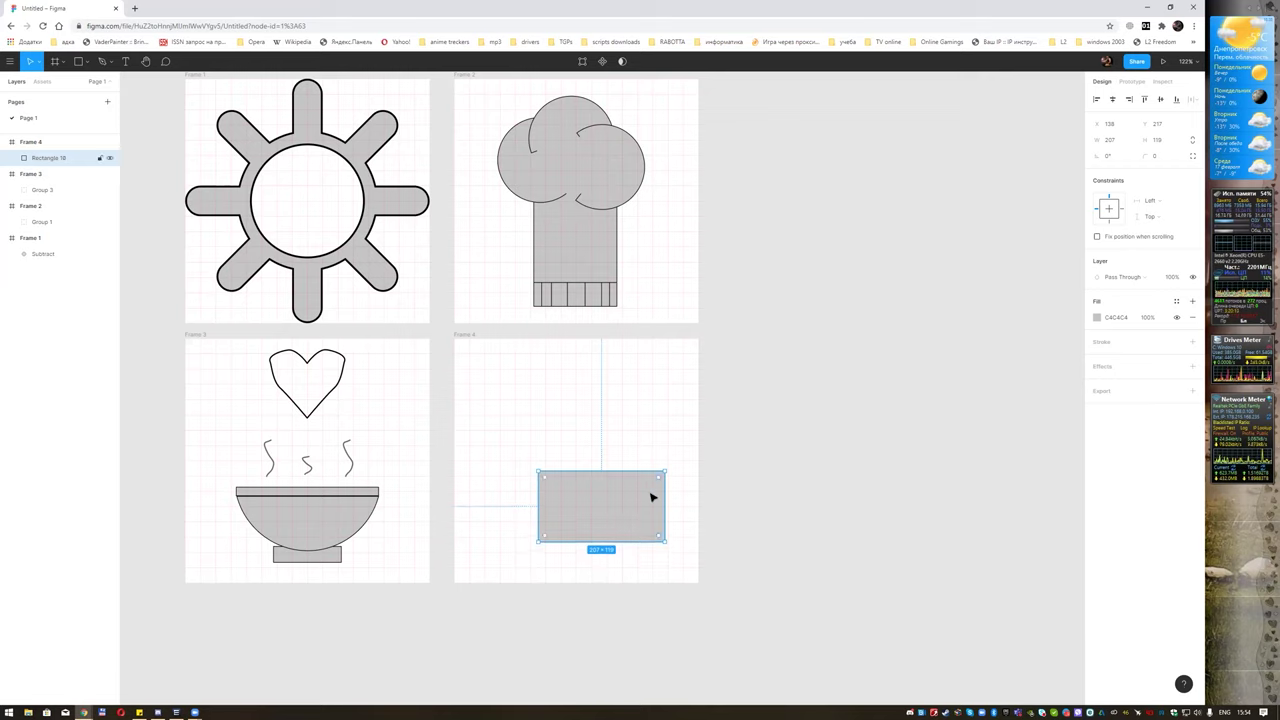
pyautogui.moveTo(651, 486); pyautogui.dragTo(638, 517)
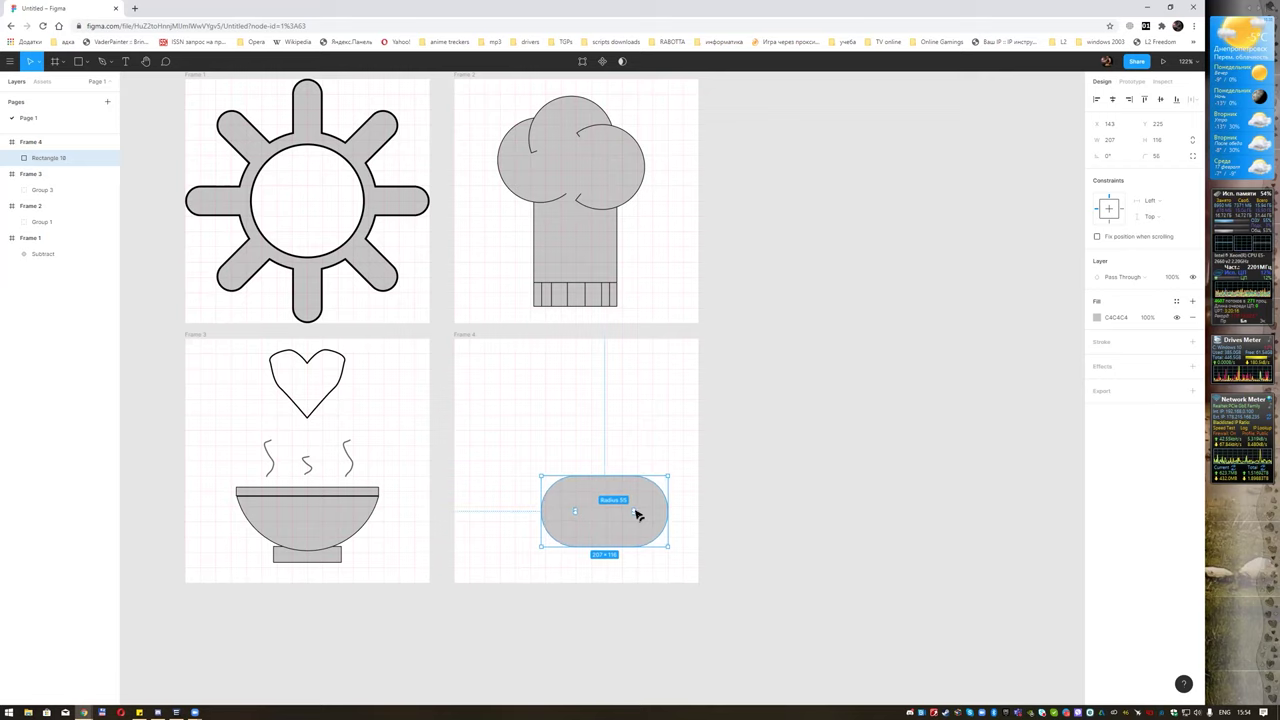
pyautogui.moveTo(638, 517); pyautogui.dragTo(635, 519)
pyautogui.click(1192, 342)
# Stretch the pill's left end further to the left.
pyautogui.scroll(1, 635, 477)
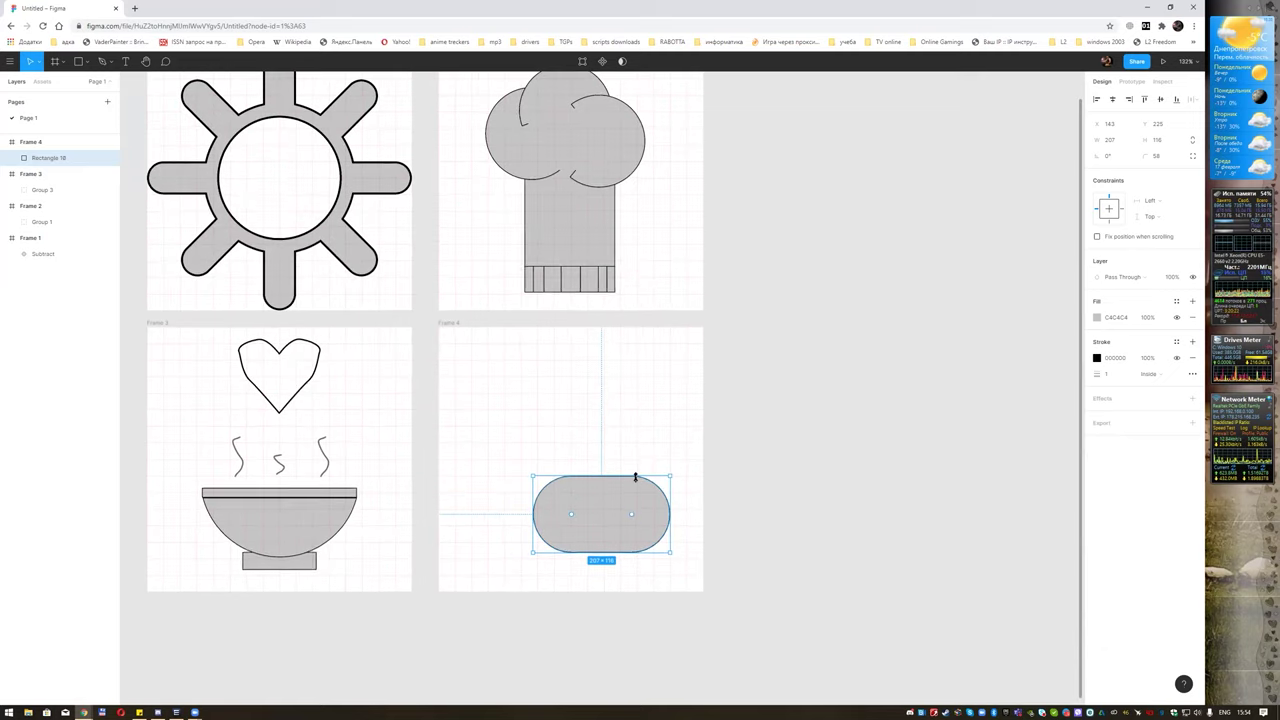
pyautogui.scroll(3, 635, 477)
pyautogui.scroll(2, 630, 465)
pyautogui.scroll(-1, 632, 410)
pyautogui.scroll(-1, 632, 405)
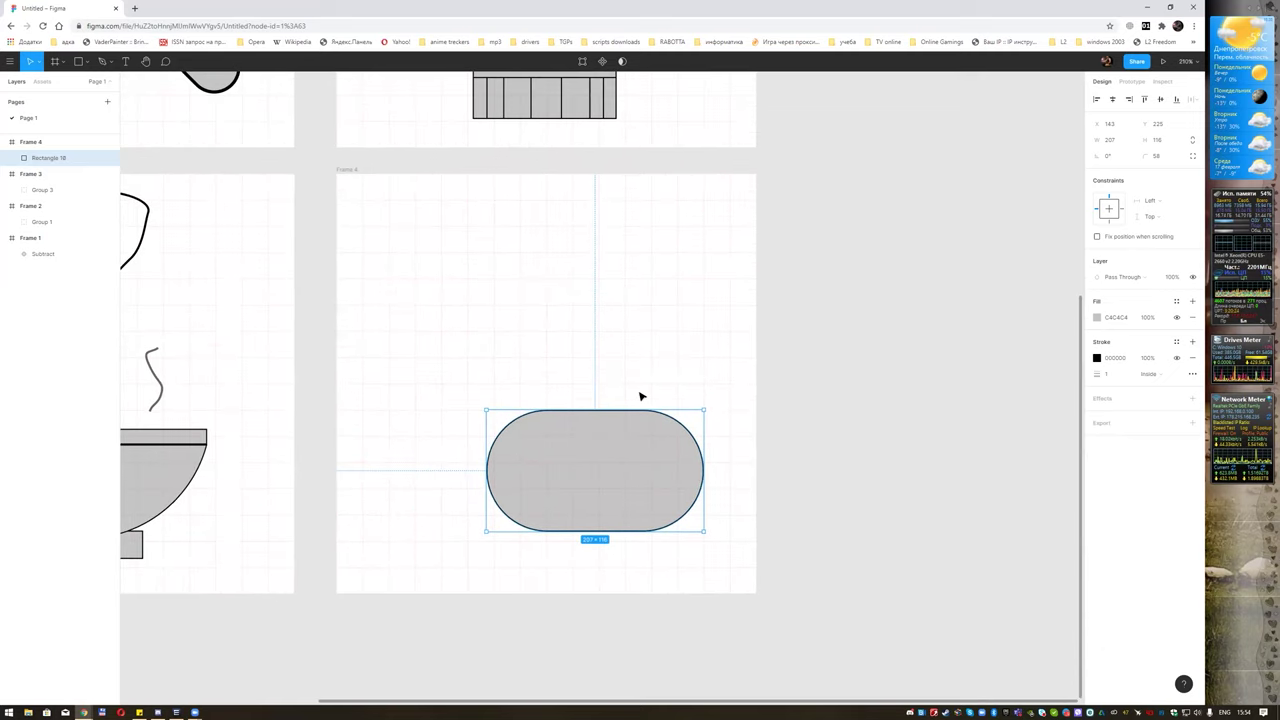
pyautogui.scroll(1, 634, 420)
pyautogui.scroll(1, 636, 420)
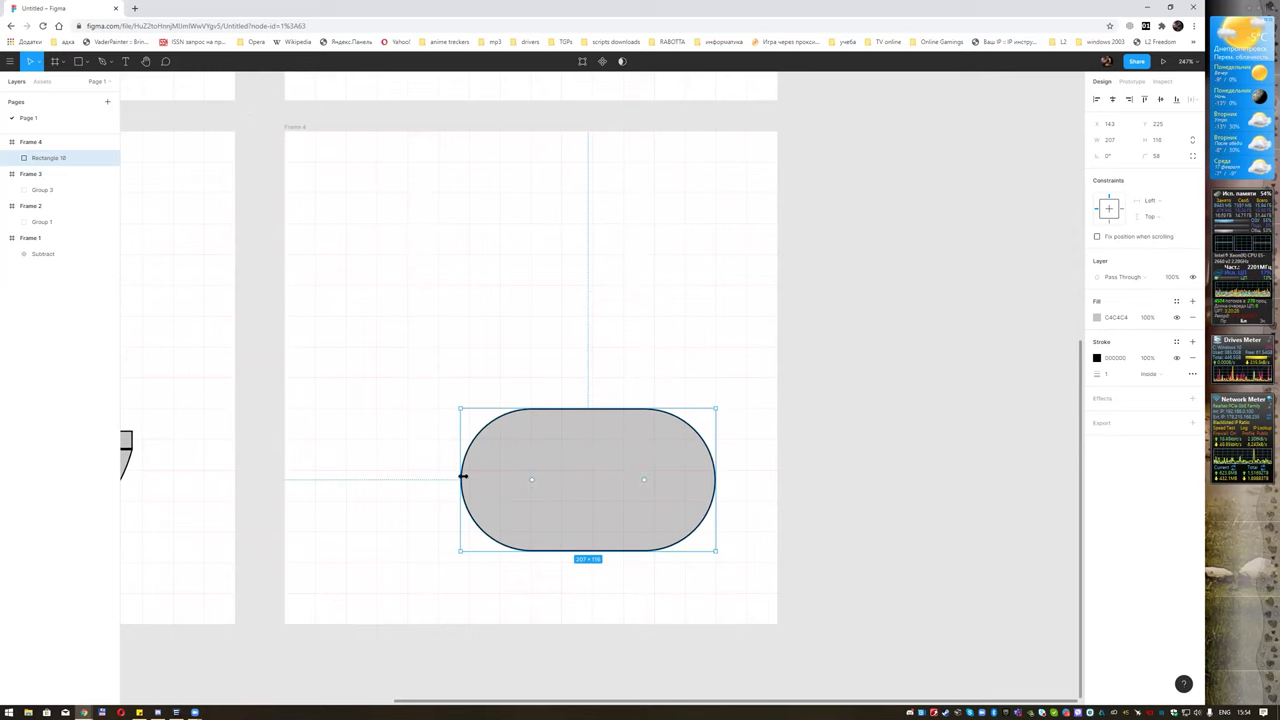
pyautogui.moveTo(461, 477); pyautogui.dragTo(431, 475)
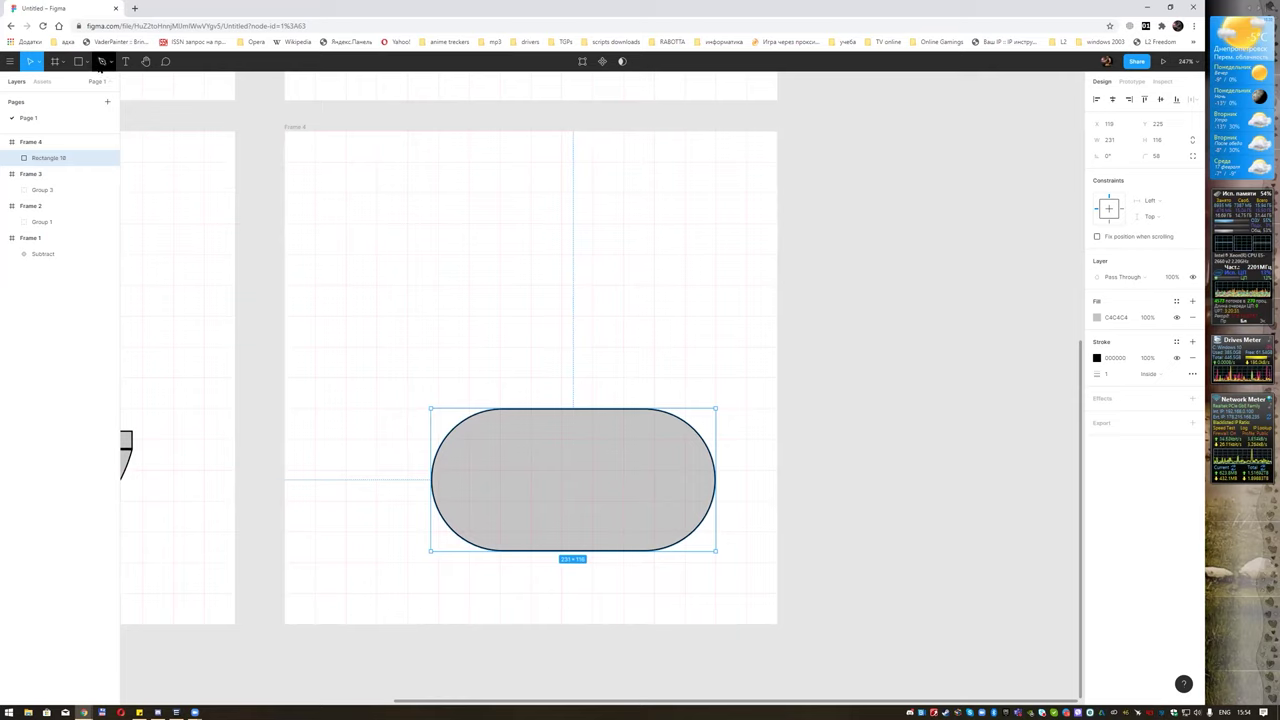
# Add a 179×179 black-outlined grey circle over the pill's left end and union them.
pyautogui.click(87, 61)
pyautogui.click(65, 119)
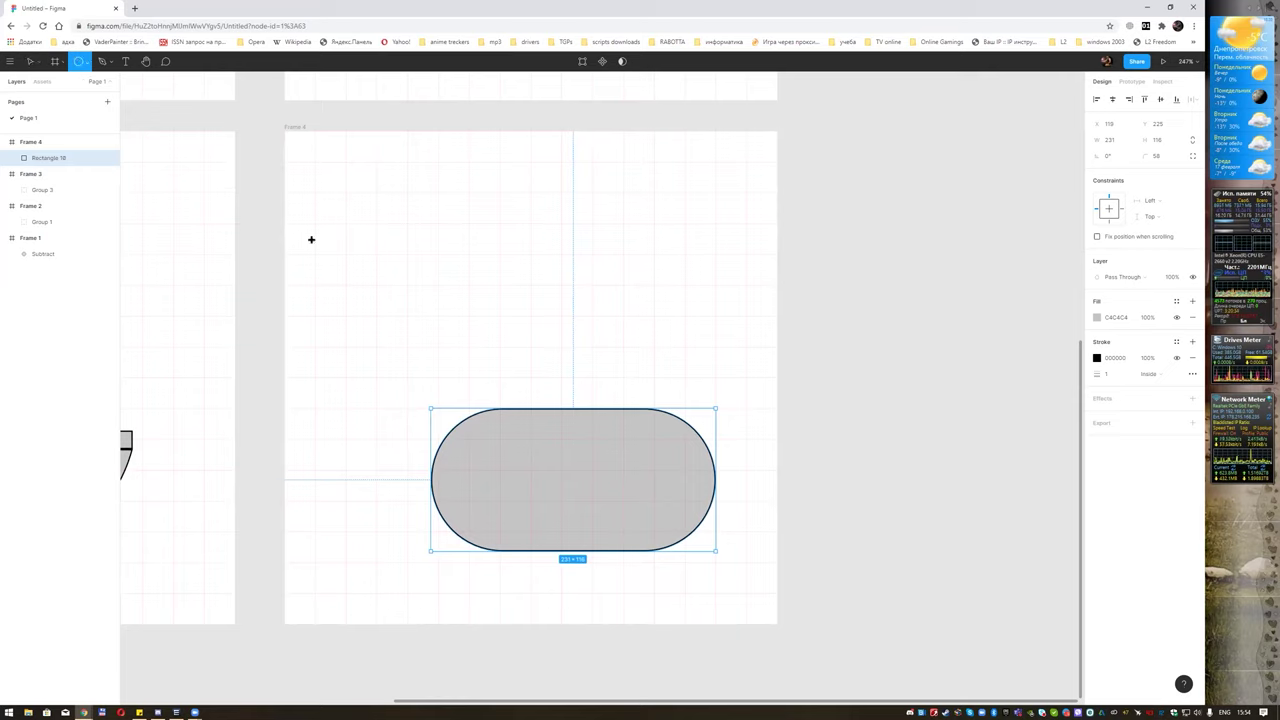
pyautogui.moveTo(393, 343); pyautogui.dragTo(577, 525)
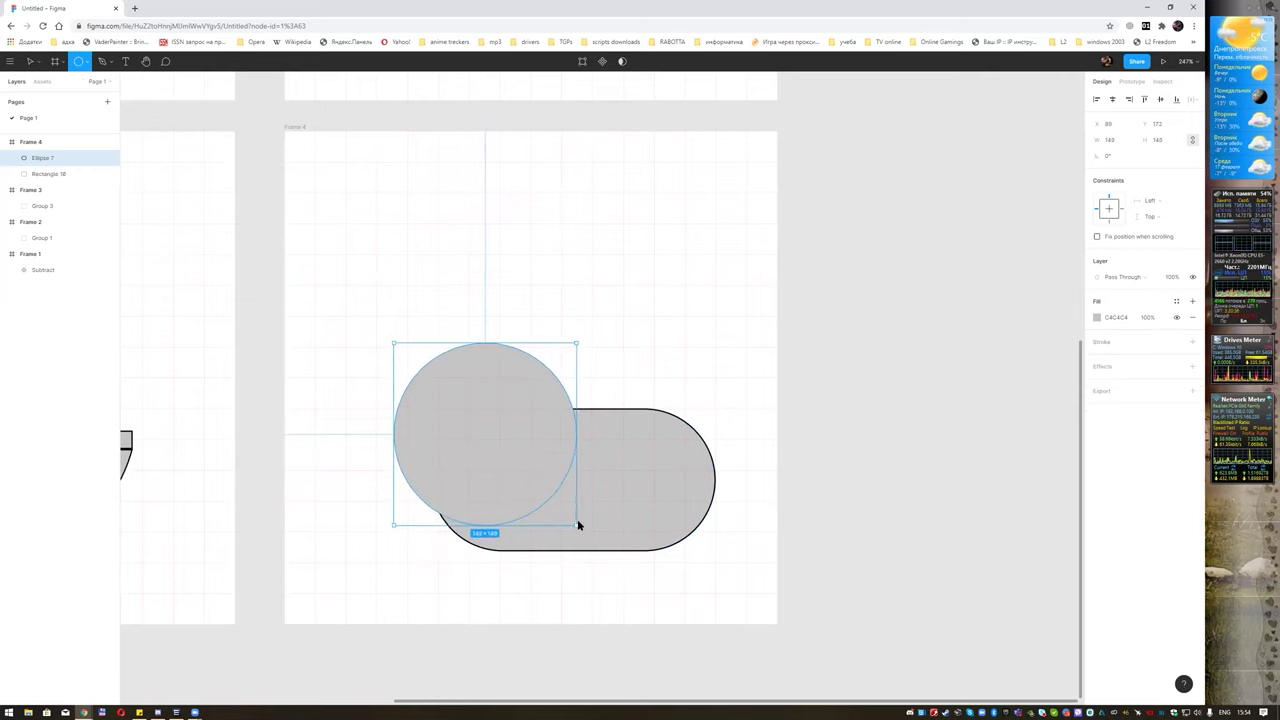
pyautogui.moveTo(577, 525); pyautogui.dragTo(584, 529)
pyautogui.moveTo(520, 451)
pyautogui.mouseDown()
pyautogui.moveTo(480, 420)
pyautogui.moveTo(469, 449)
pyautogui.mouseUp()
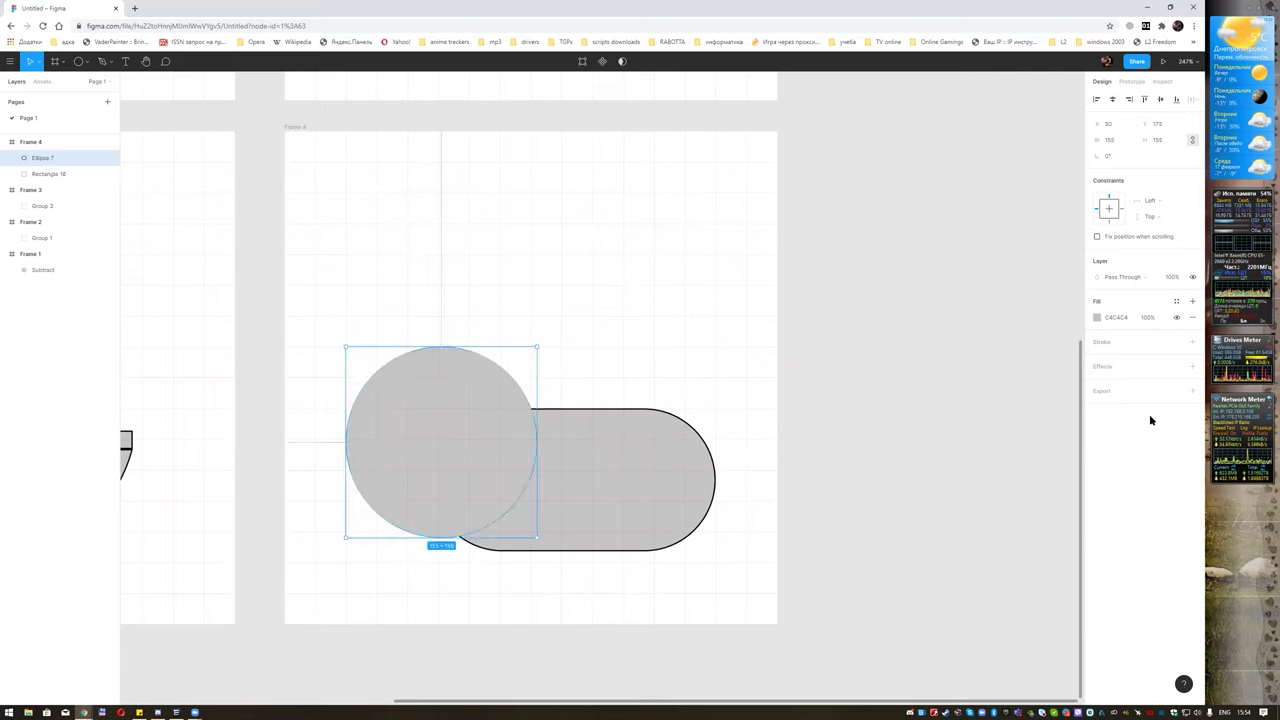
pyautogui.click(1192, 341)
pyautogui.moveTo(459, 435)
pyautogui.mouseDown()
pyautogui.moveTo(505, 446)
pyautogui.moveTo(483, 447)
pyautogui.mouseUp()
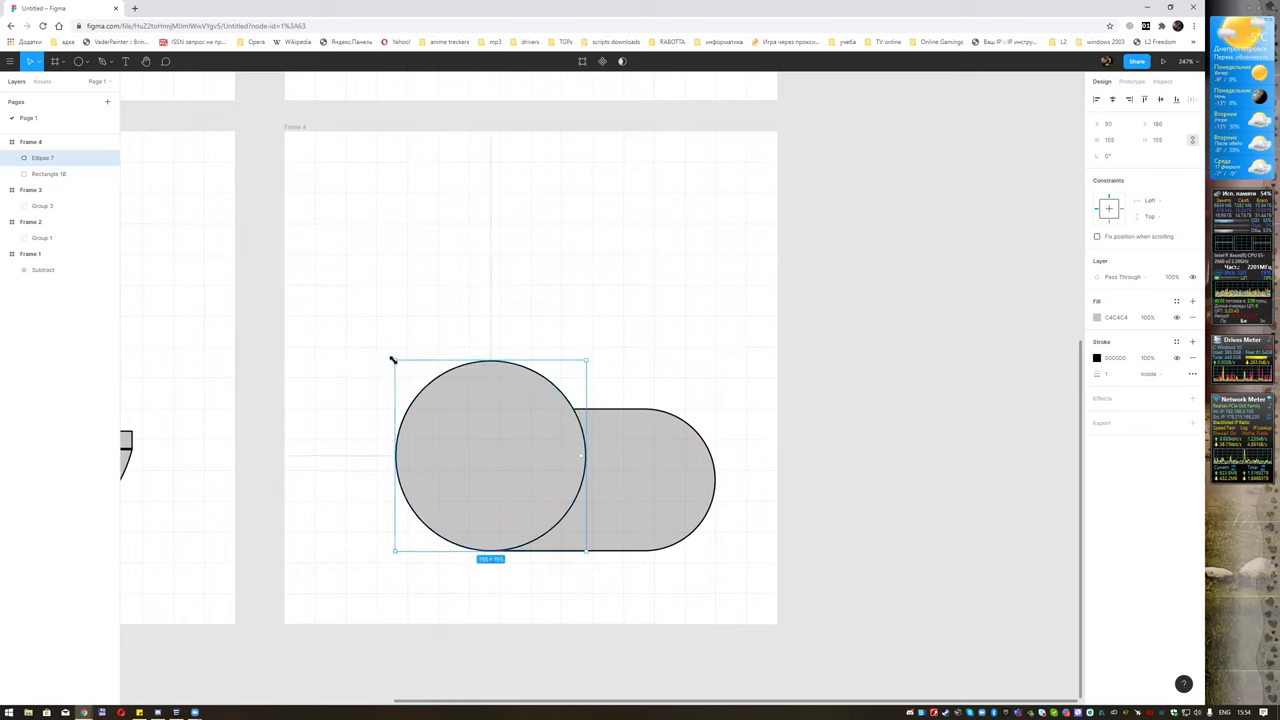
pyautogui.moveTo(393, 360); pyautogui.dragTo(370, 320)
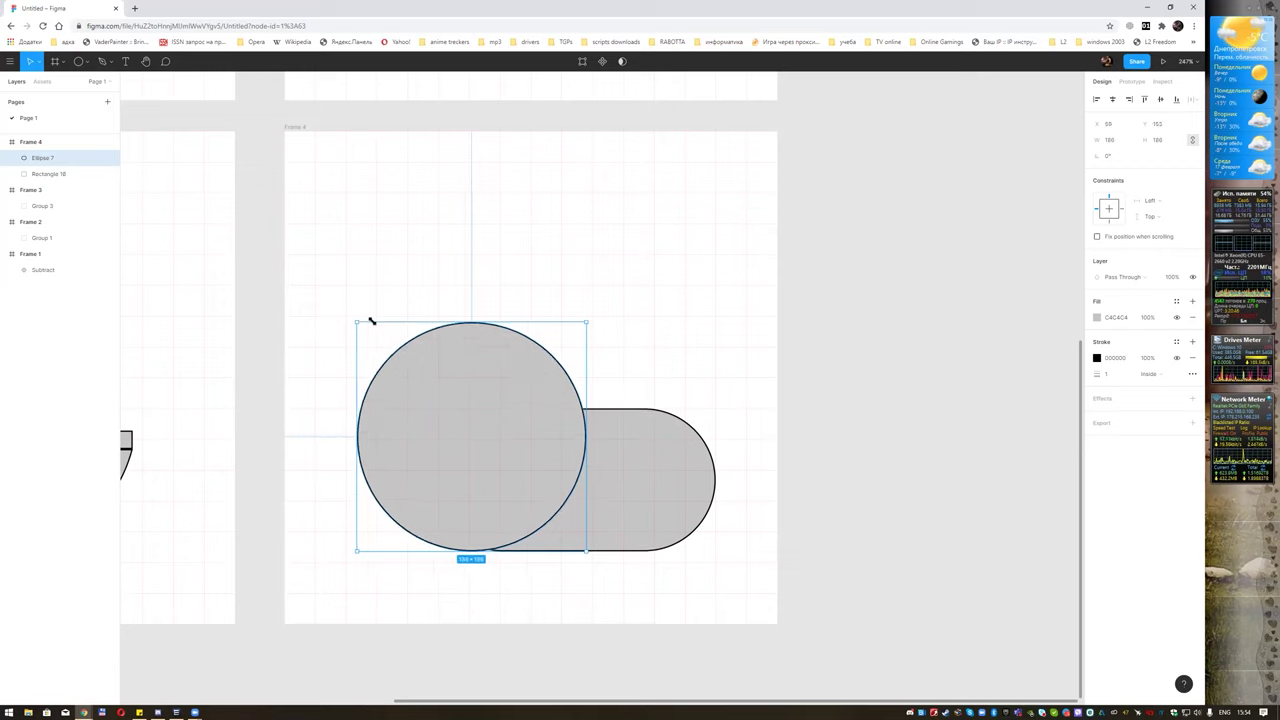
pyautogui.moveTo(370, 320); pyautogui.dragTo(386, 331)
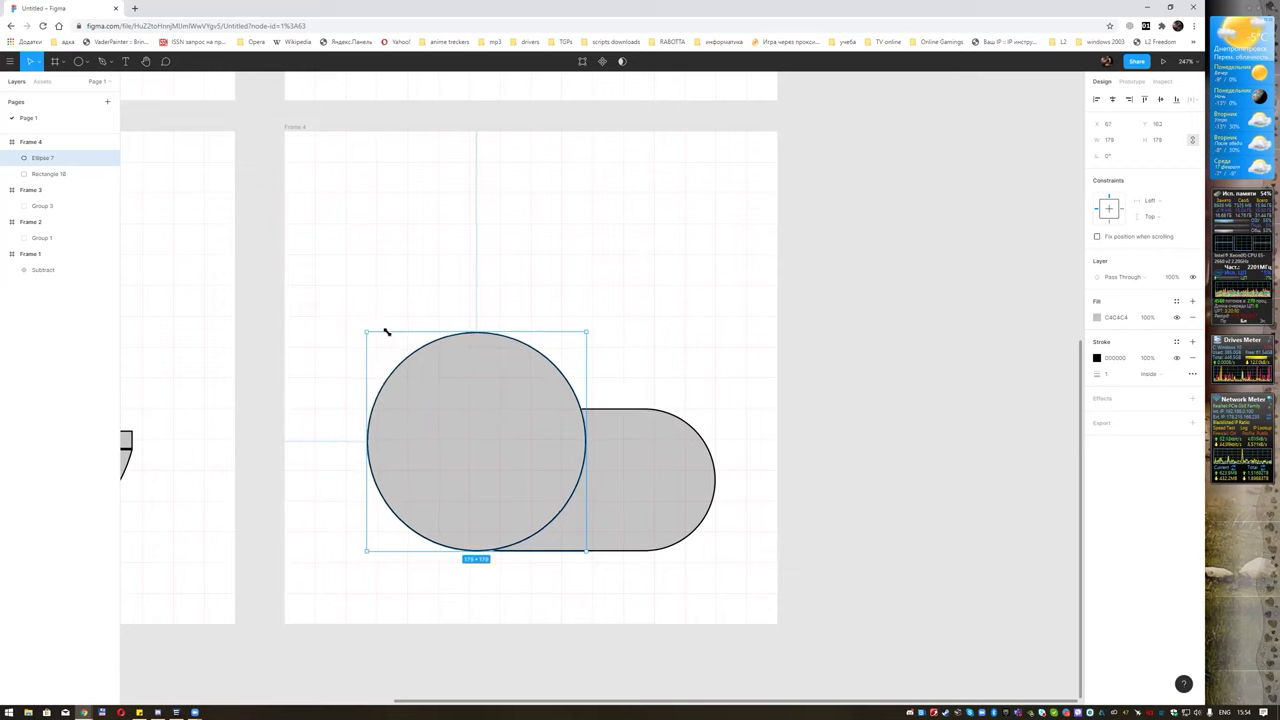
pyautogui.keyDown('shift'); pyautogui.click(640, 472); pyautogui.keyUp('shift')
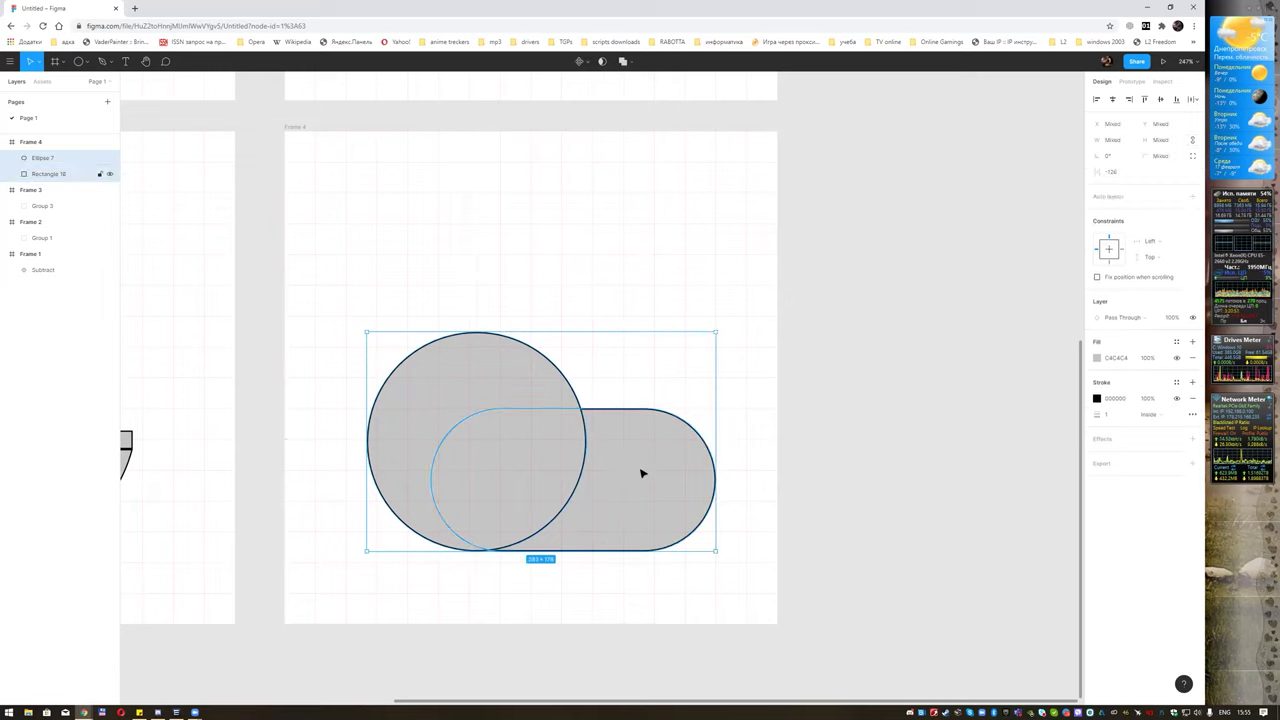
pyautogui.click(630, 62)
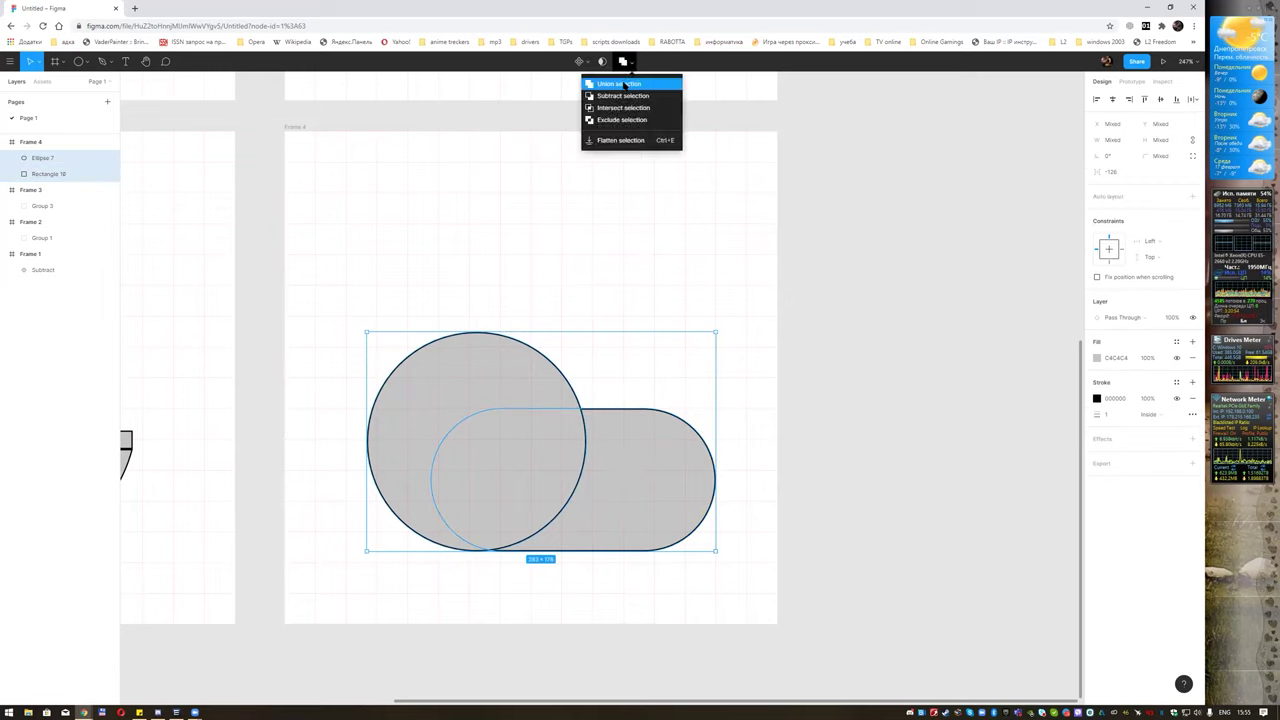
pyautogui.click(624, 86)
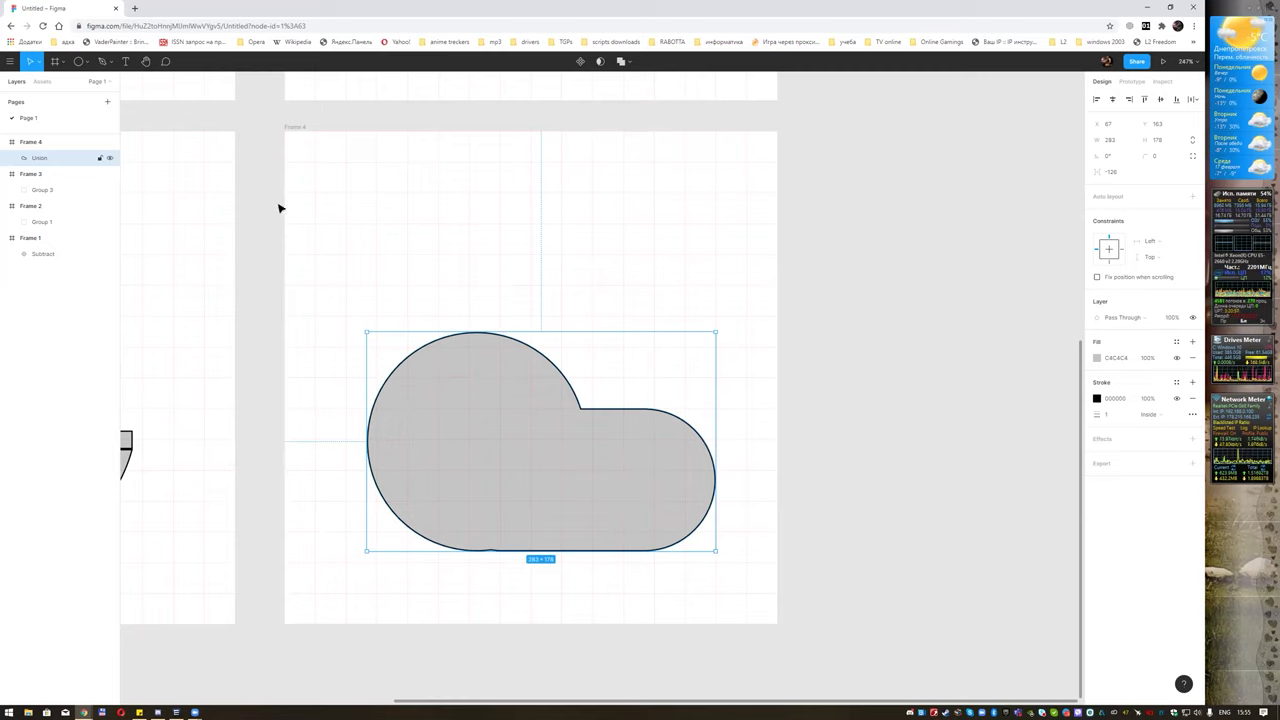
# Draw a black-outlined ellipse, sized about 164×124, over the body's upper left.
pyautogui.click(79, 61)
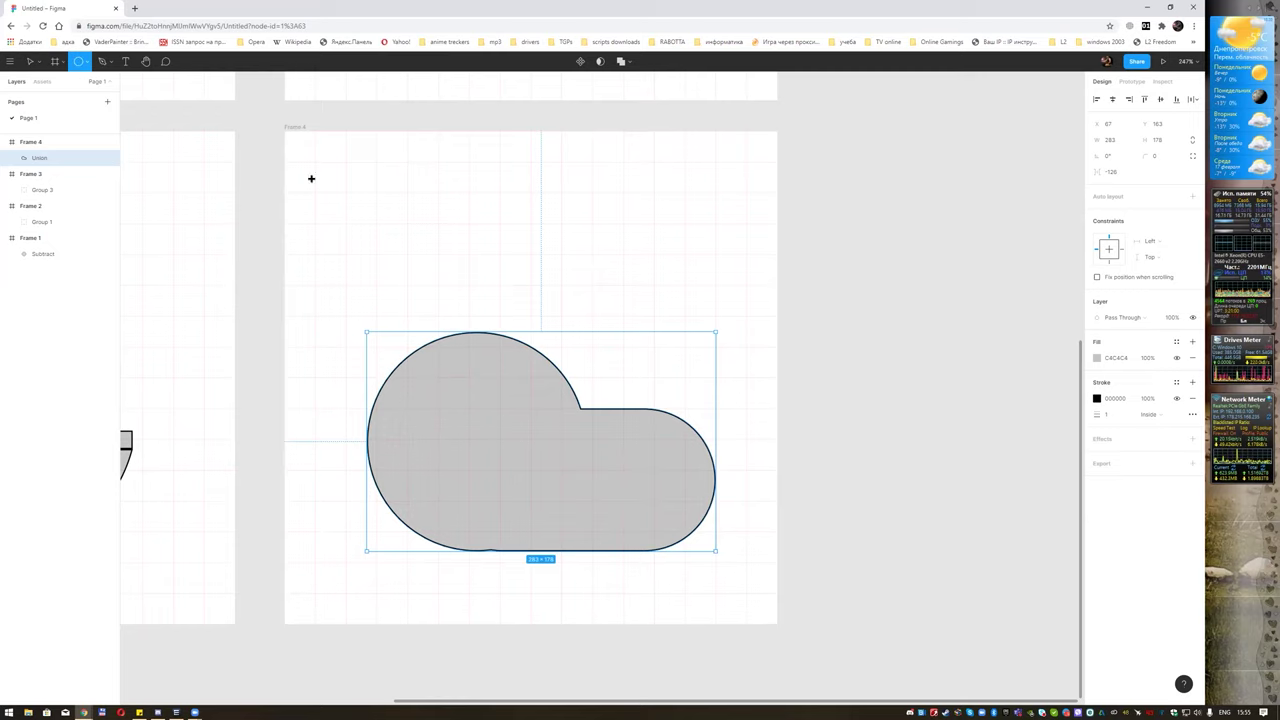
pyautogui.moveTo(438, 242); pyautogui.dragTo(651, 437)
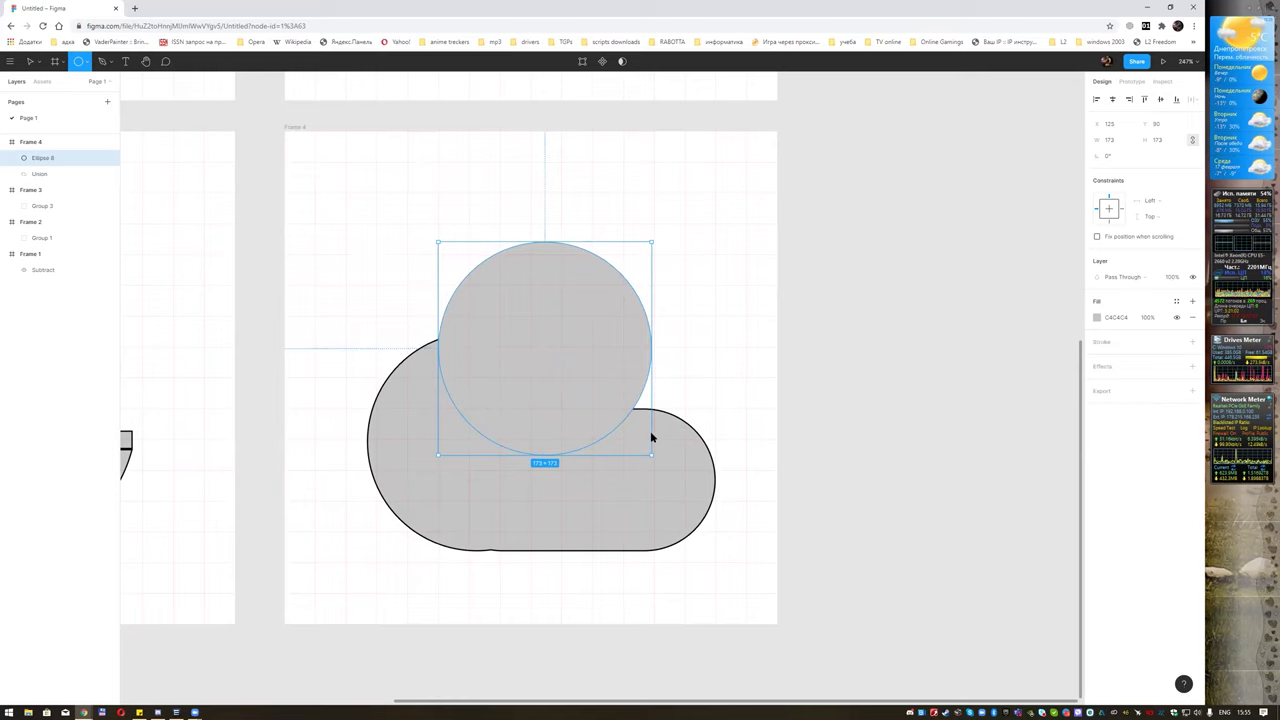
pyautogui.moveTo(543, 330); pyautogui.dragTo(530, 385)
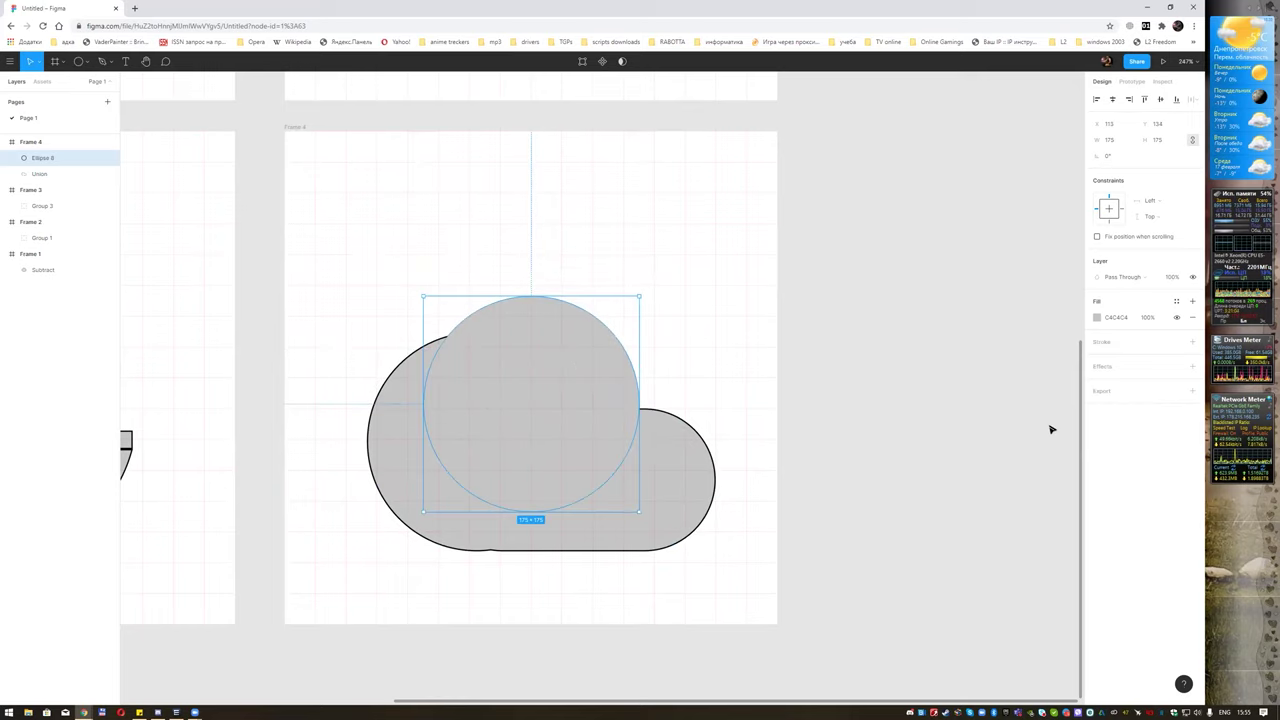
pyautogui.click(1192, 341)
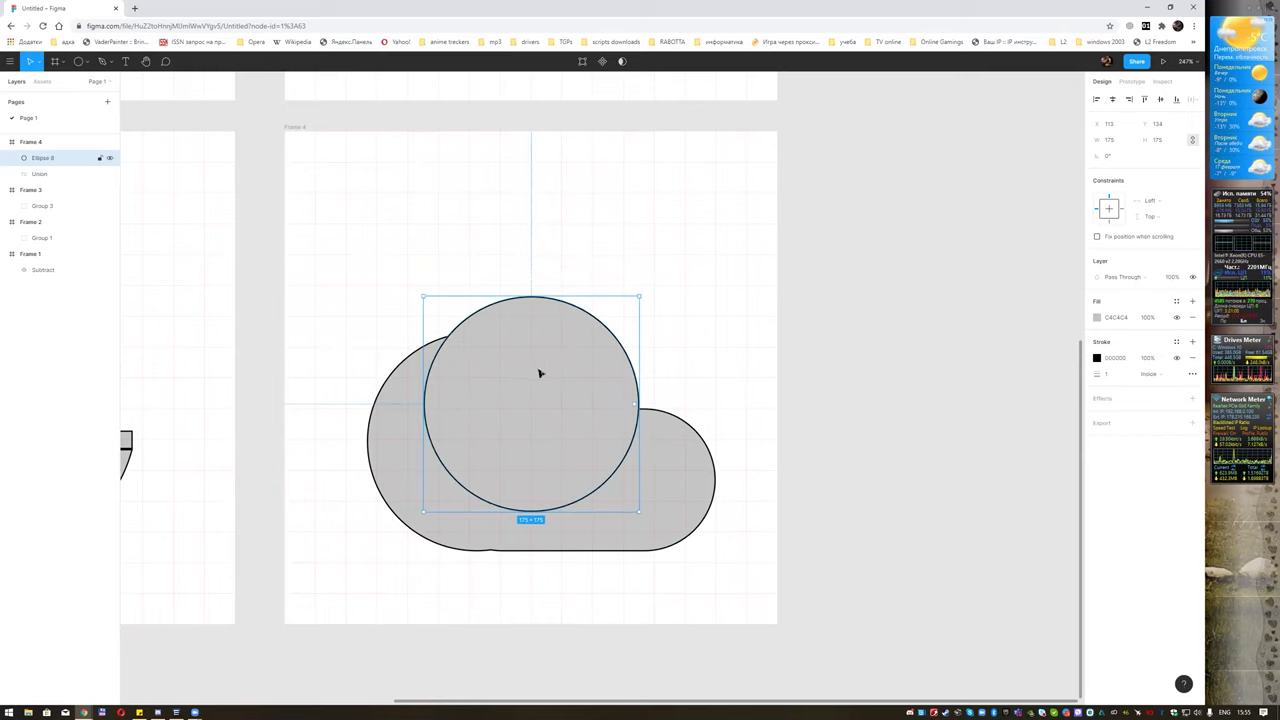
pyautogui.moveTo(492, 364); pyautogui.dragTo(492, 358)
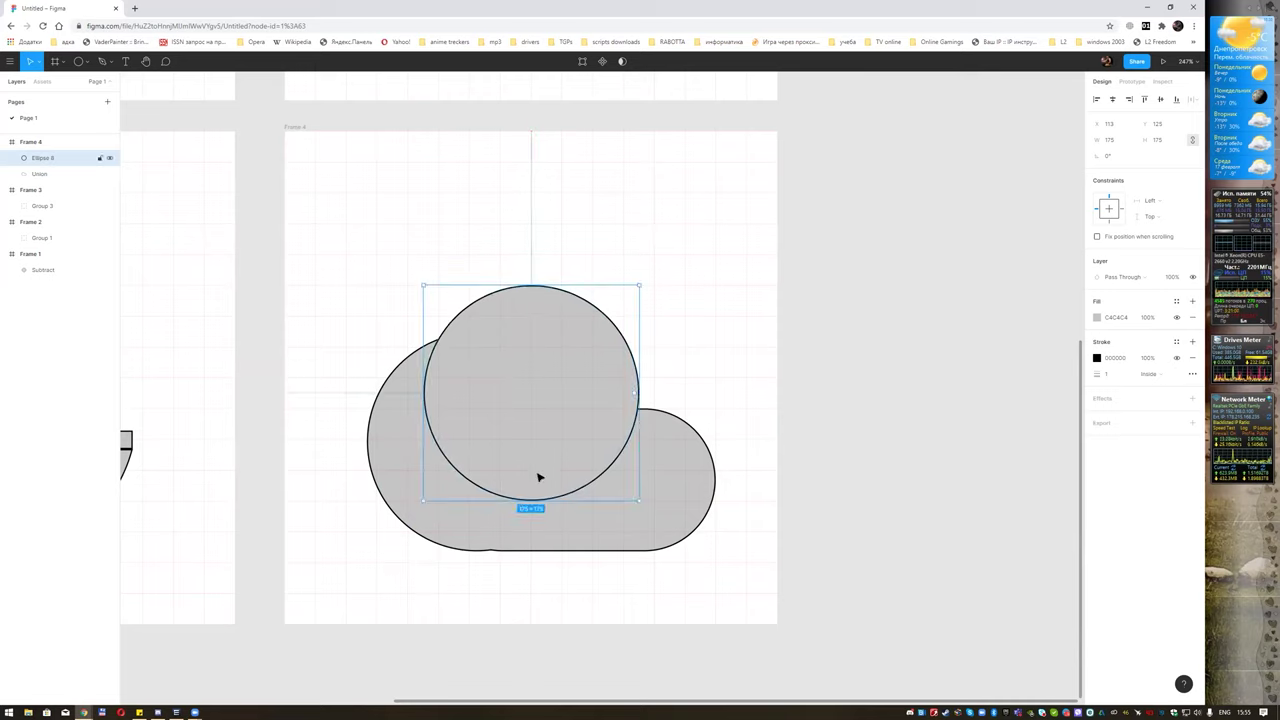
pyautogui.moveTo(532, 499); pyautogui.dragTo(532, 449)
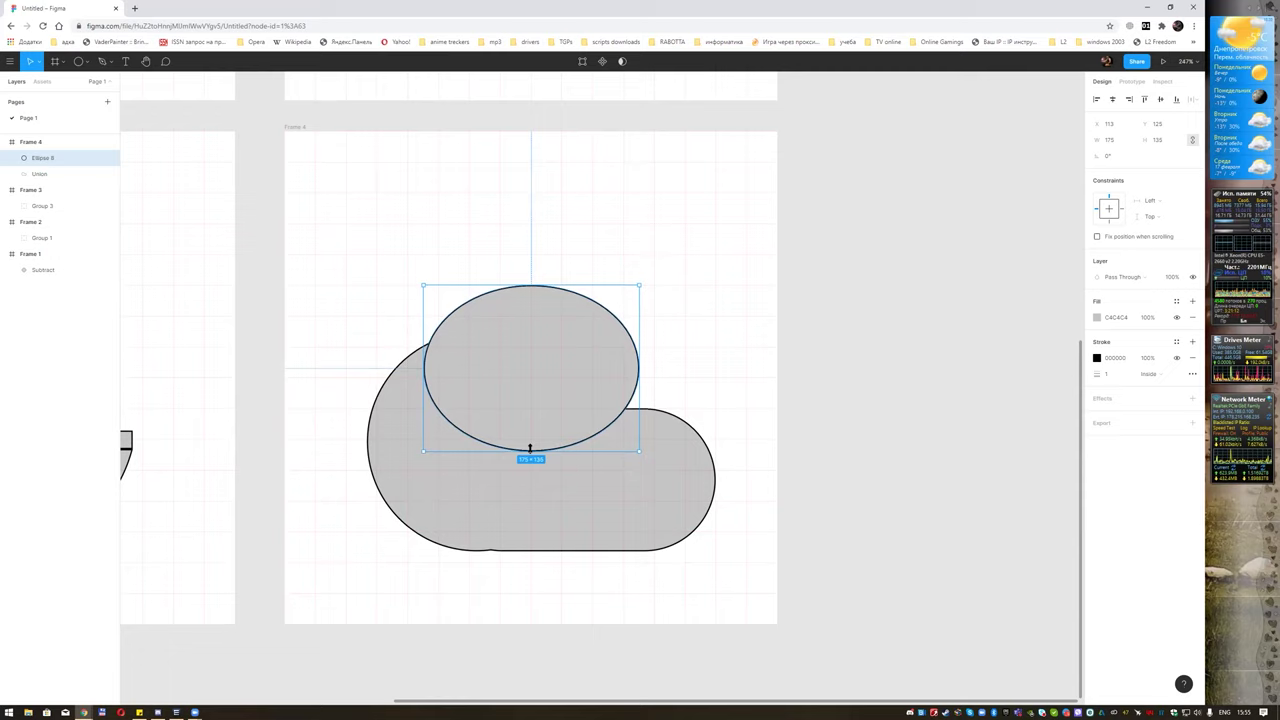
pyautogui.moveTo(509, 337); pyautogui.dragTo(491, 375)
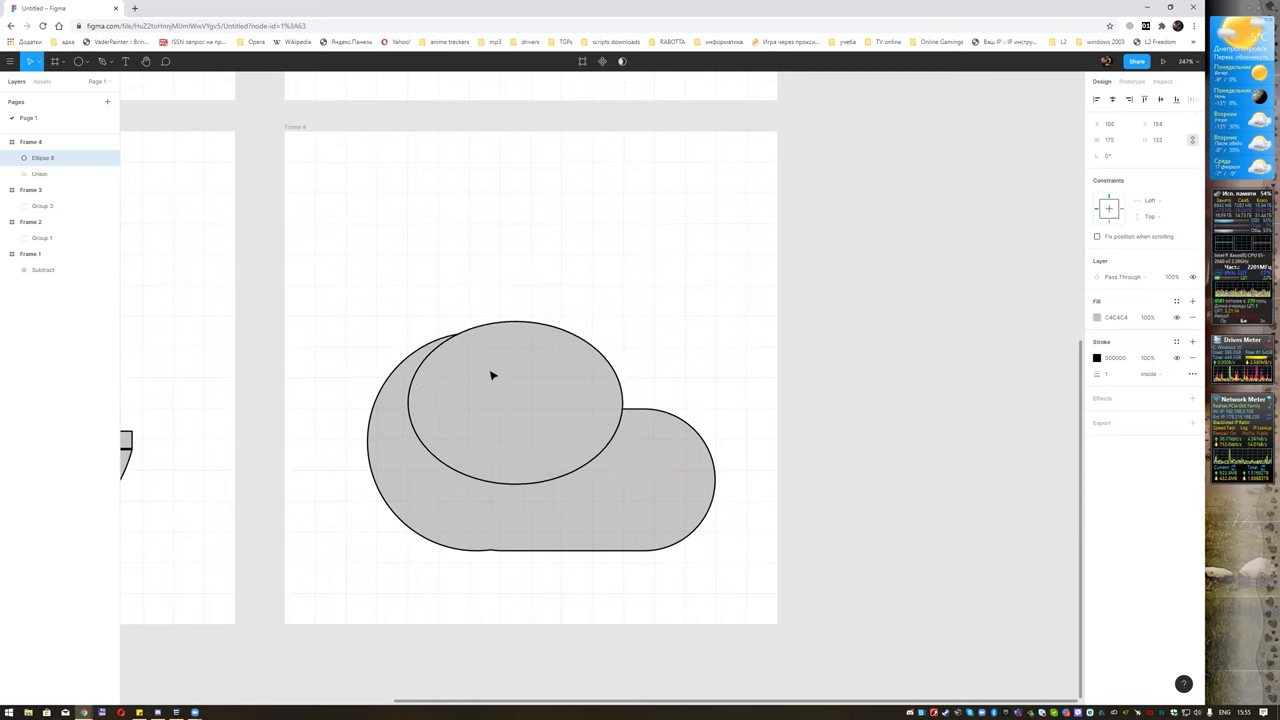
pyautogui.moveTo(520, 321); pyautogui.dragTo(522, 312)
pyautogui.moveTo(625, 394)
pyautogui.mouseDown()
pyautogui.moveTo(493, 338)
pyautogui.moveTo(574, 369)
pyautogui.moveTo(584, 395)
pyautogui.moveTo(585, 372)
pyautogui.moveTo(514, 432)
pyautogui.moveTo(462, 420)
pyautogui.mouseUp()
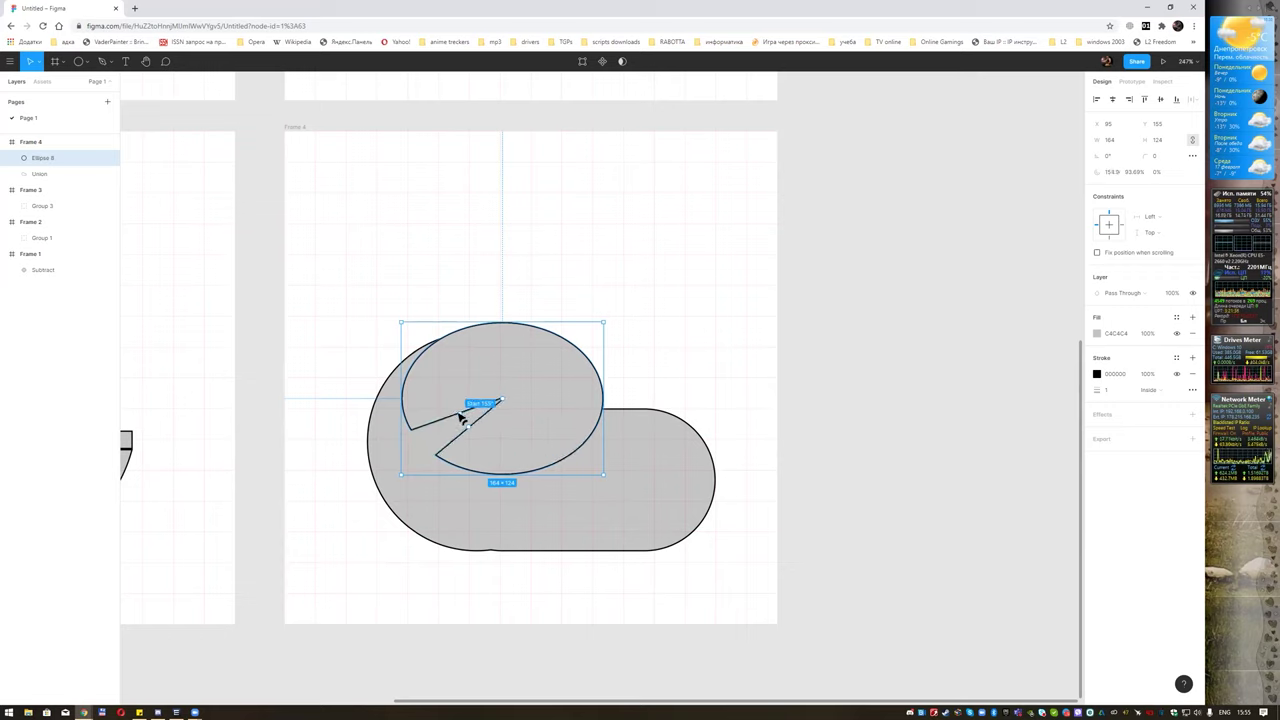
# Adjust the pie ellipse's wedge and height, then subtract it from the body.
pyautogui.moveTo(478, 433)
pyautogui.mouseDown()
pyautogui.moveTo(537, 434)
pyautogui.moveTo(557, 409)
pyautogui.moveTo(487, 391)
pyautogui.mouseUp()
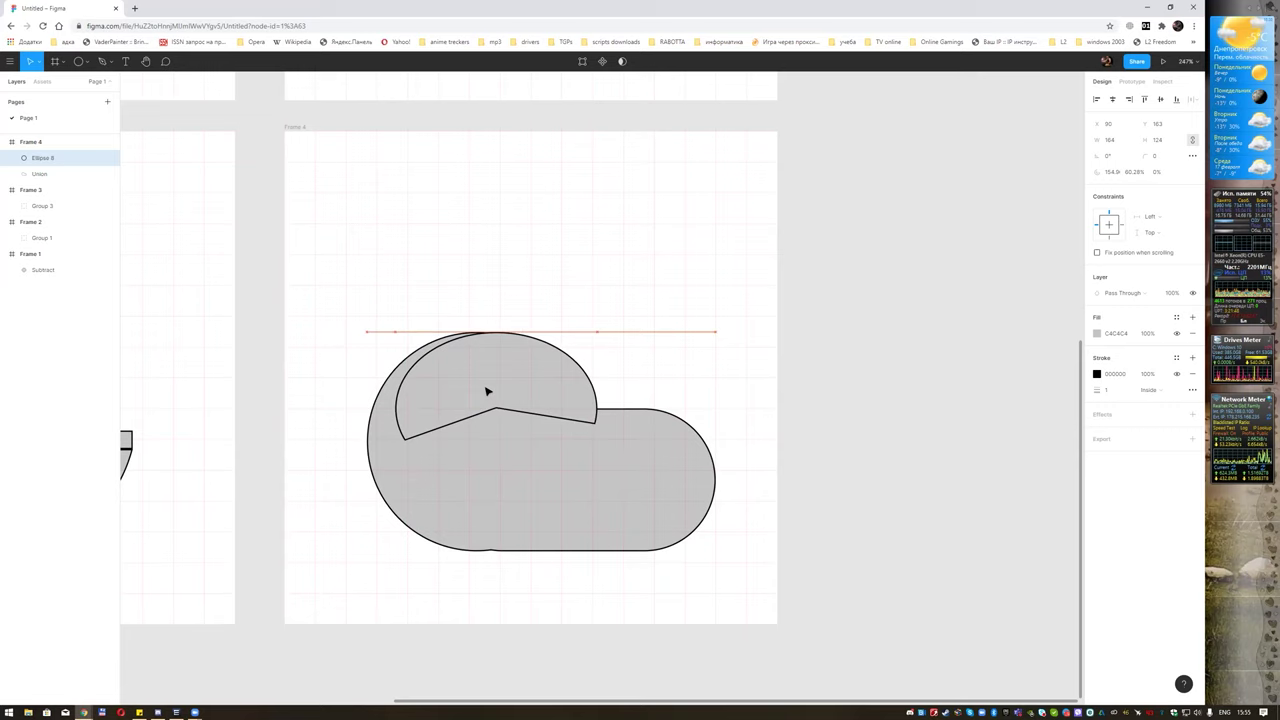
pyautogui.moveTo(487, 391); pyautogui.dragTo(492, 391)
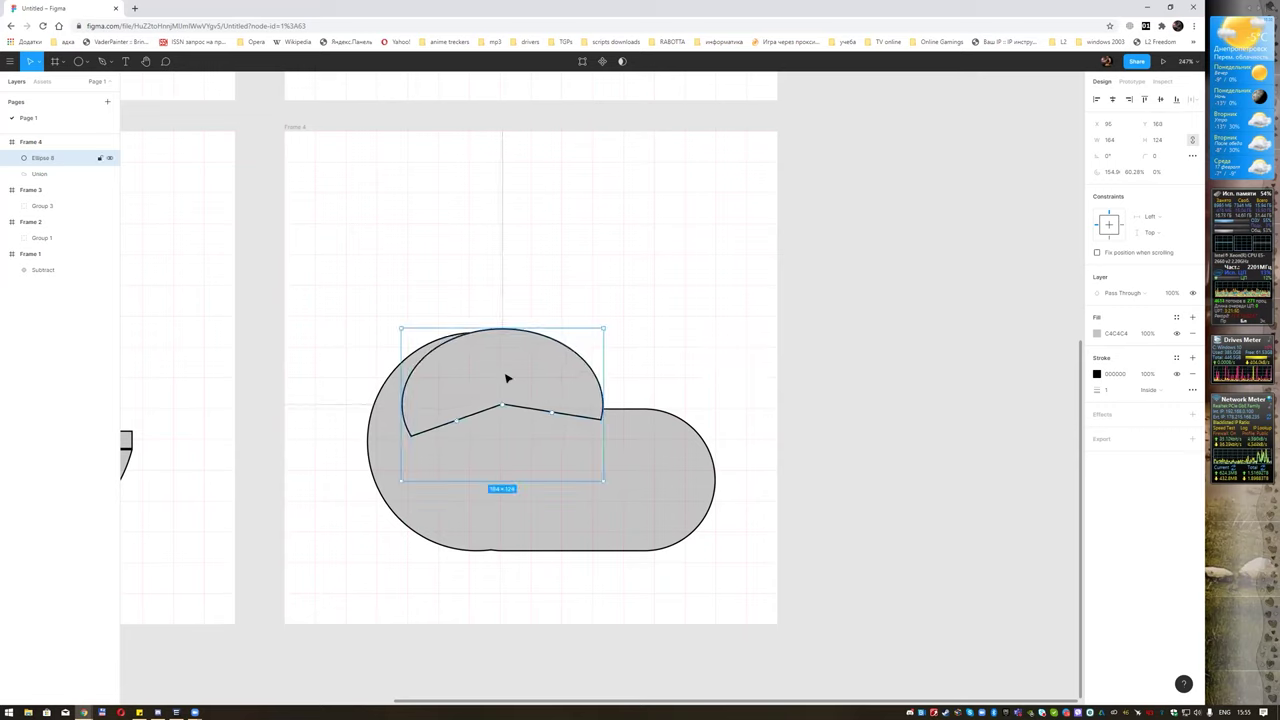
pyautogui.moveTo(502, 480); pyautogui.dragTo(500, 527)
pyautogui.moveTo(520, 403); pyautogui.dragTo(509, 379)
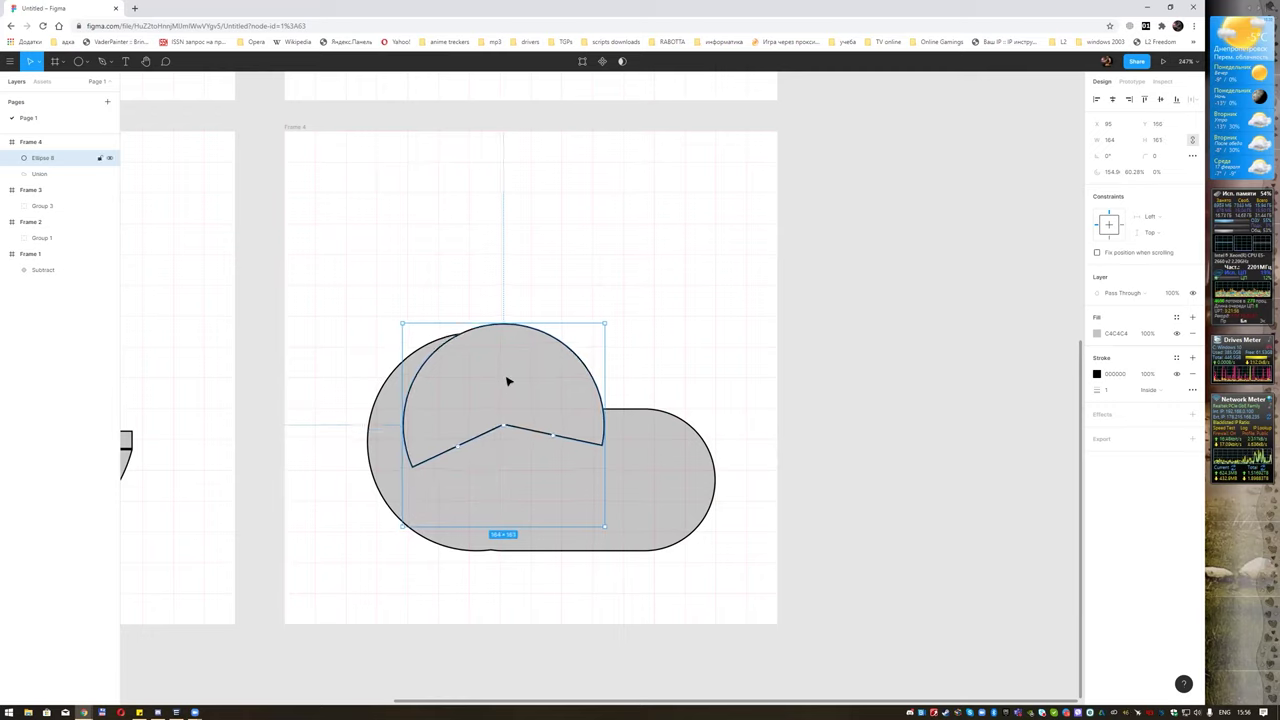
pyautogui.keyDown('shift'); pyautogui.click(660, 464); pyautogui.keyUp('shift')
pyautogui.click(626, 61)
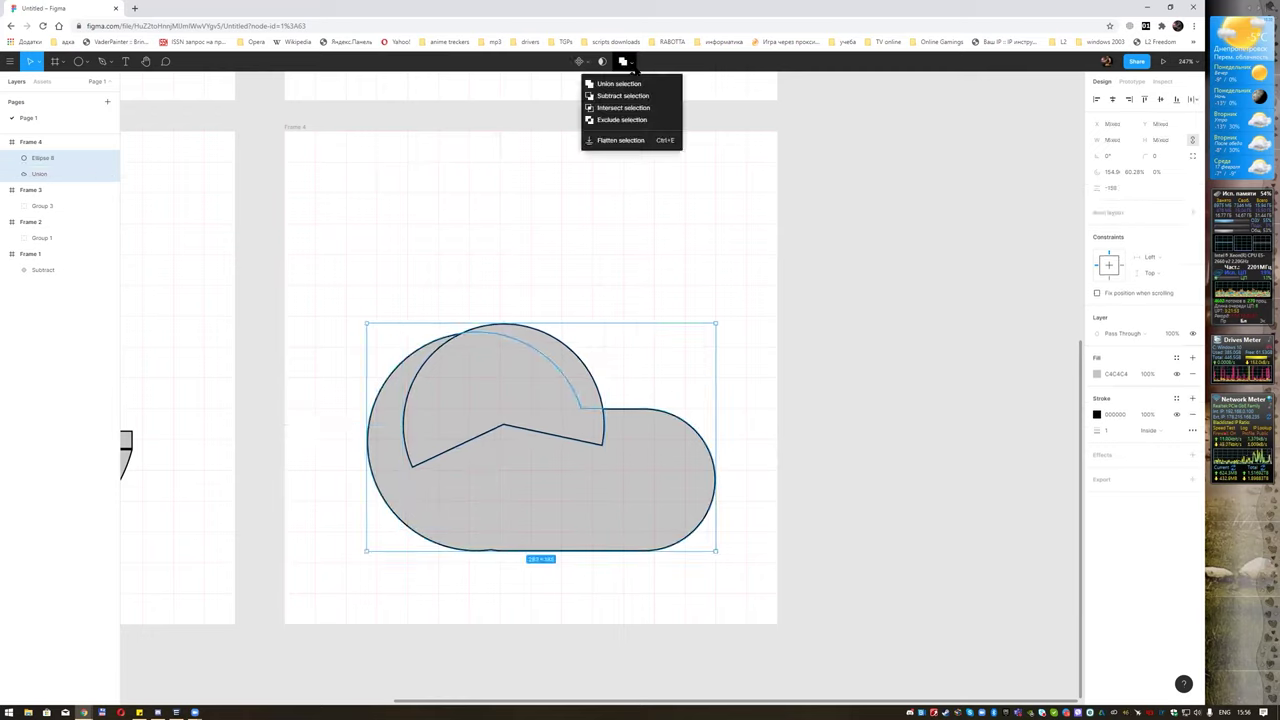
pyautogui.click(631, 95)
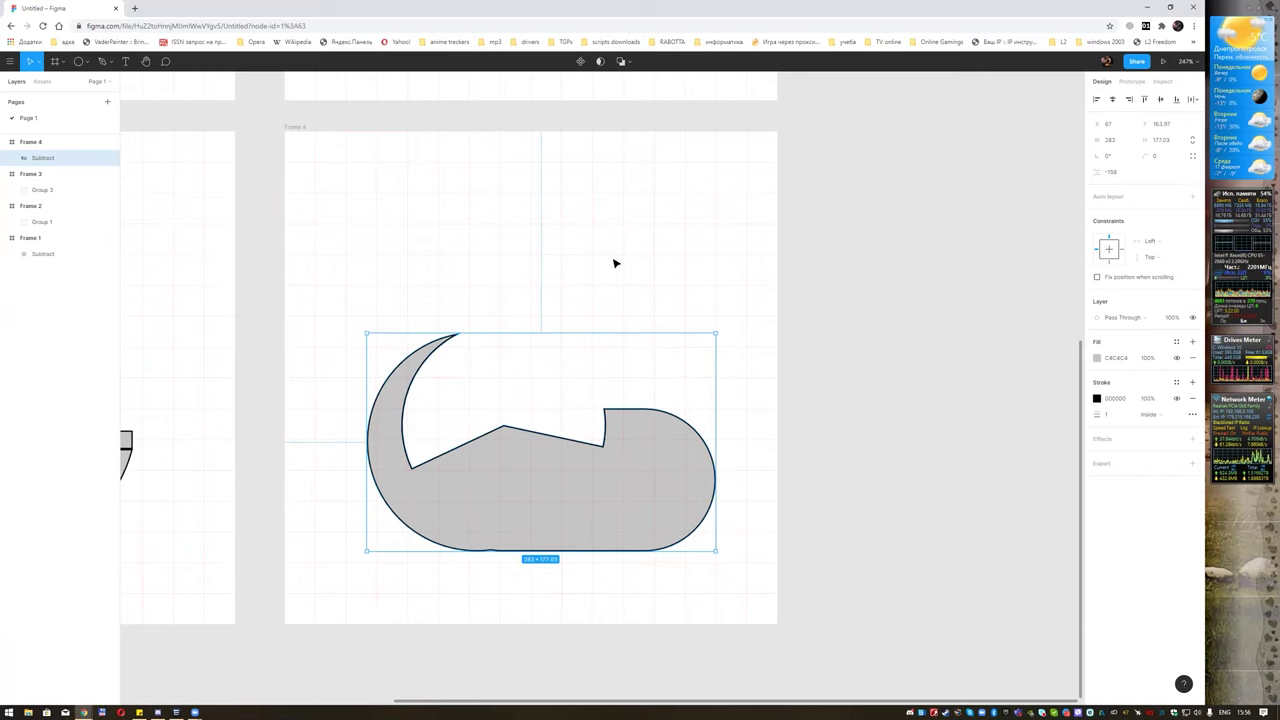
pyautogui.moveTo(596, 474)
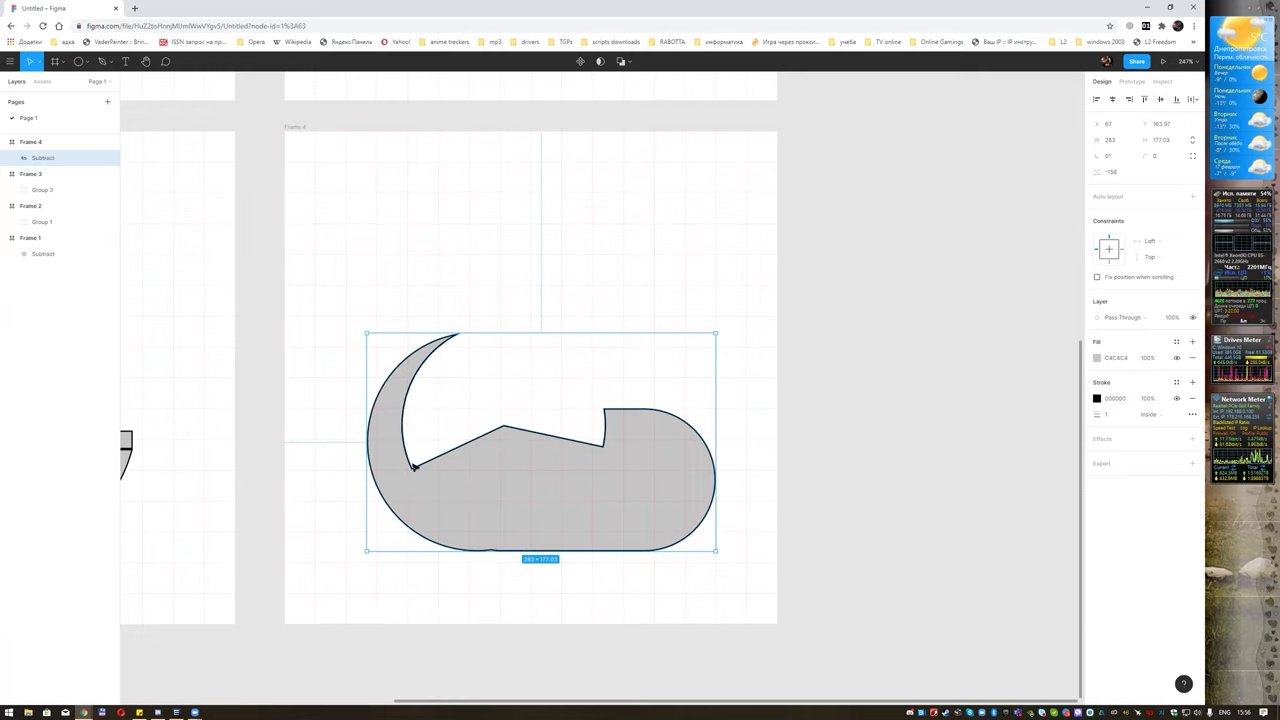
pyautogui.click(415, 465)
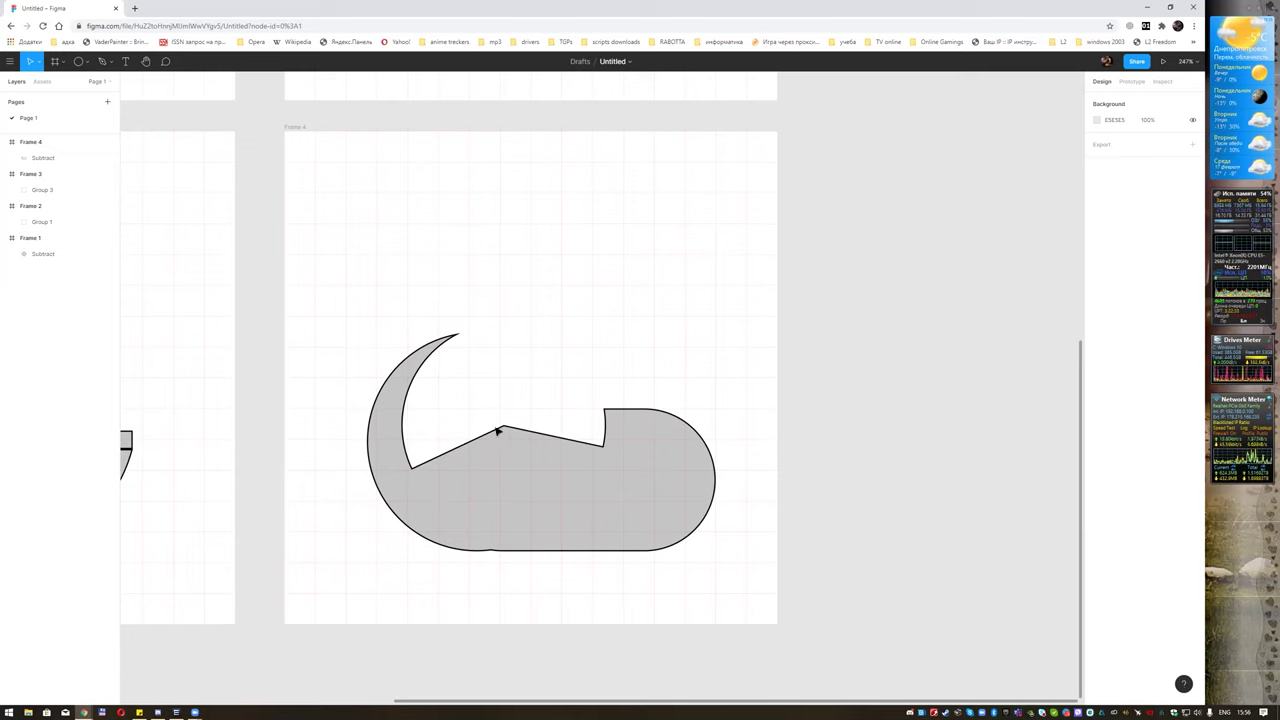
# Draw a 139×139 head circle right of the body with a black outline, plus a 12×12 eye circle.
pyautogui.click(85, 64)
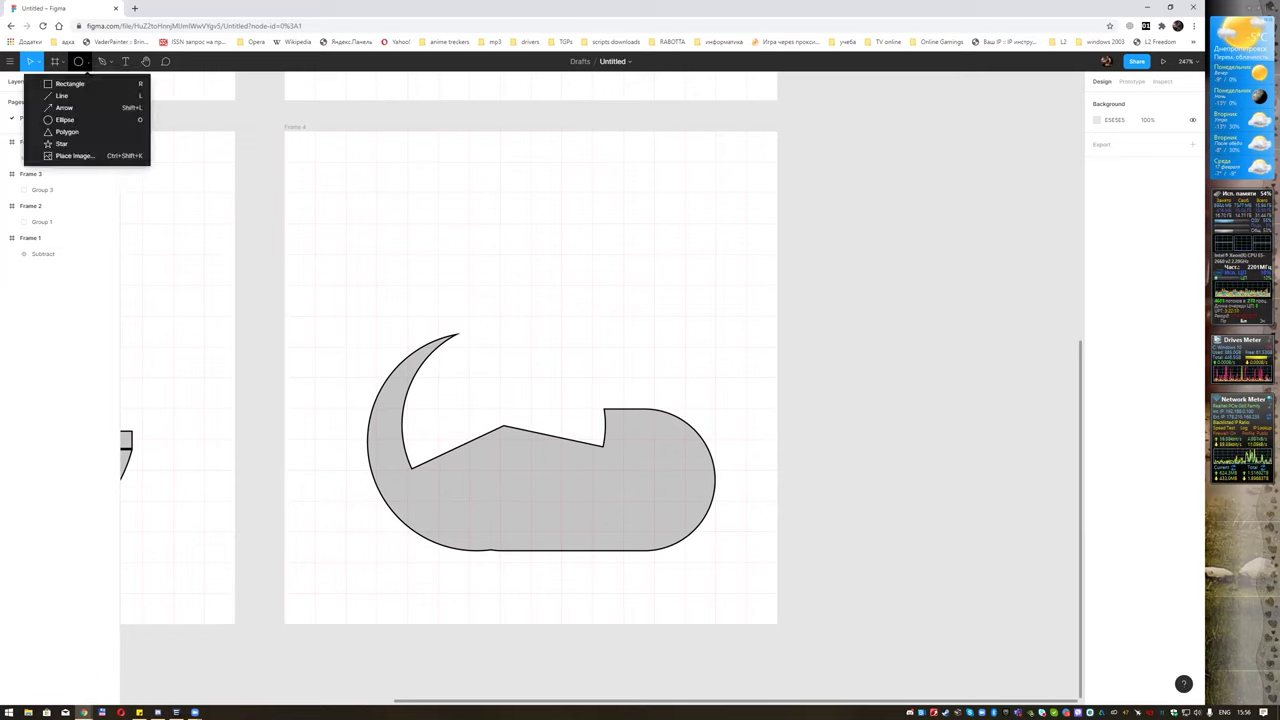
pyautogui.click(60, 118)
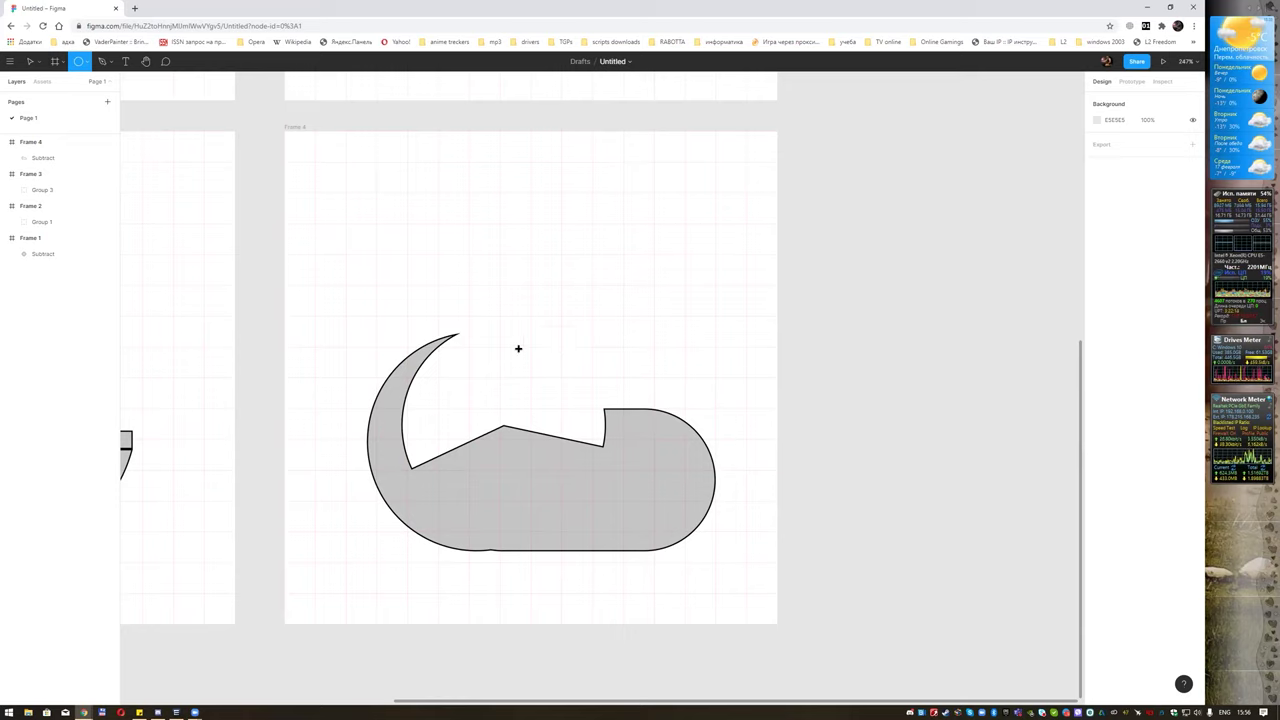
pyautogui.moveTo(536, 353); pyautogui.dragTo(697, 512)
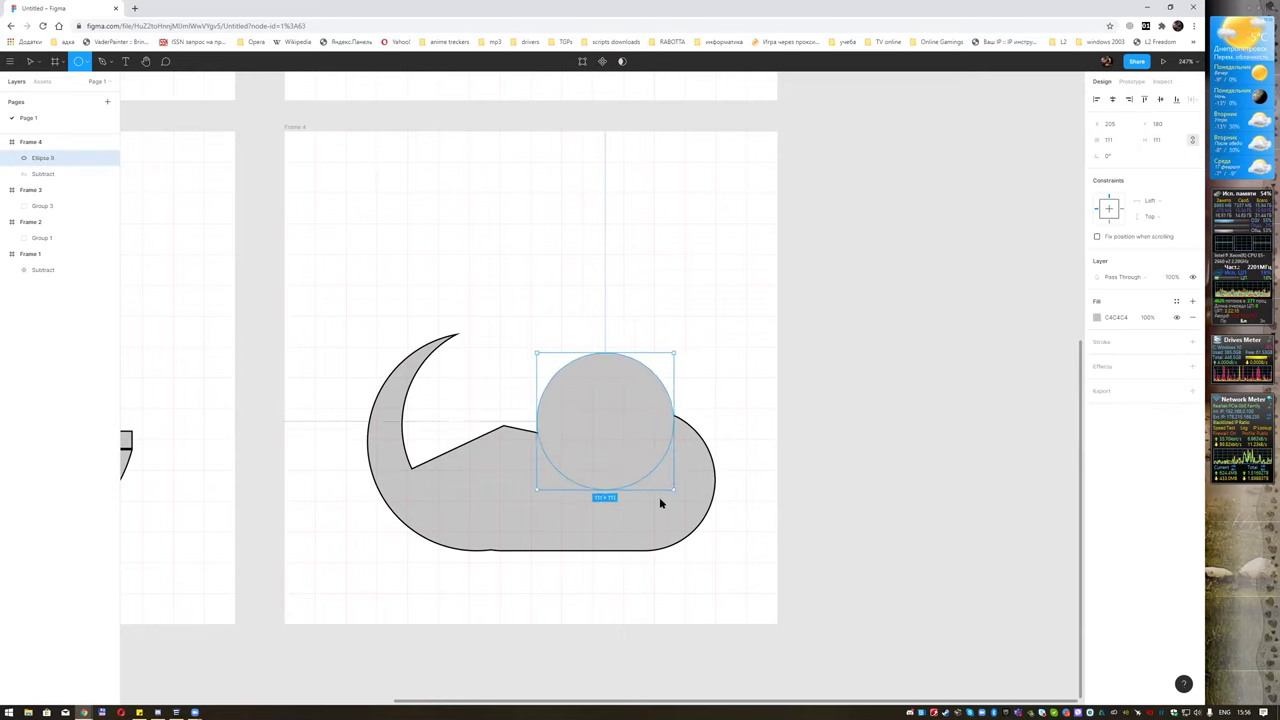
pyautogui.moveTo(595, 459); pyautogui.dragTo(549, 386)
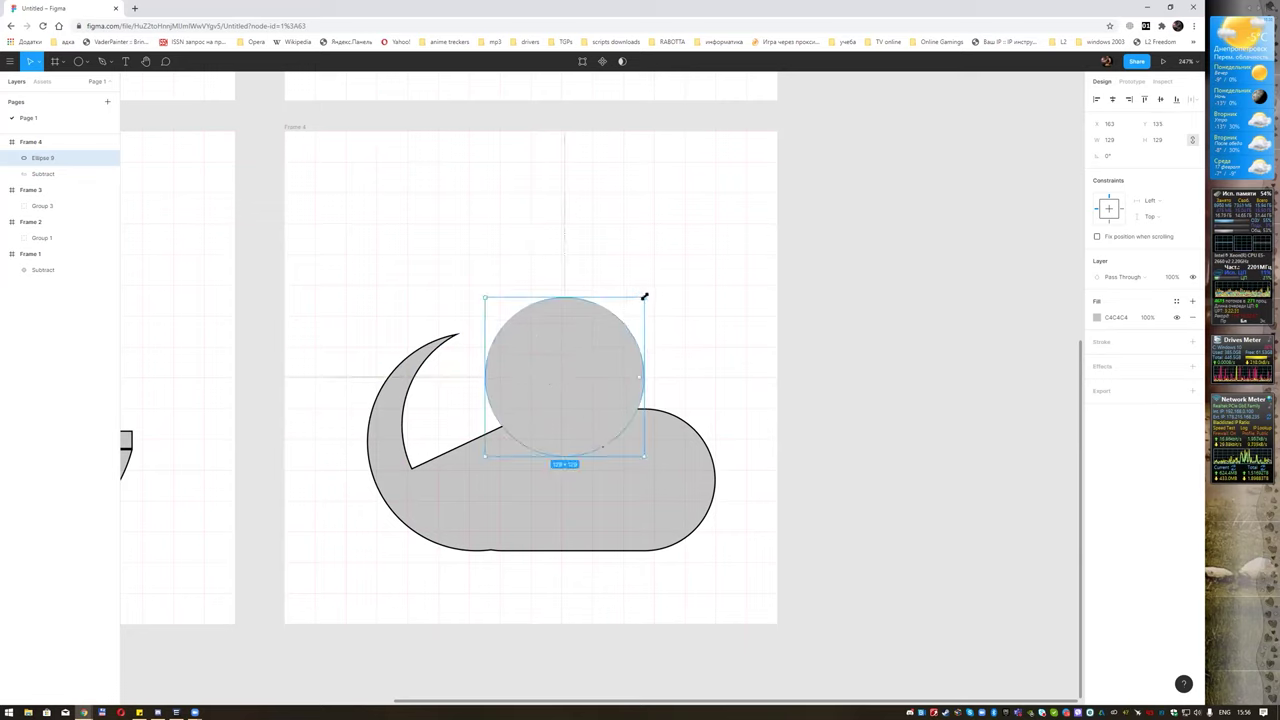
pyautogui.moveTo(645, 298); pyautogui.dragTo(652, 300)
pyautogui.moveTo(615, 350)
pyautogui.mouseDown()
pyautogui.moveTo(606, 340)
pyautogui.moveTo(620, 366)
pyautogui.mouseUp()
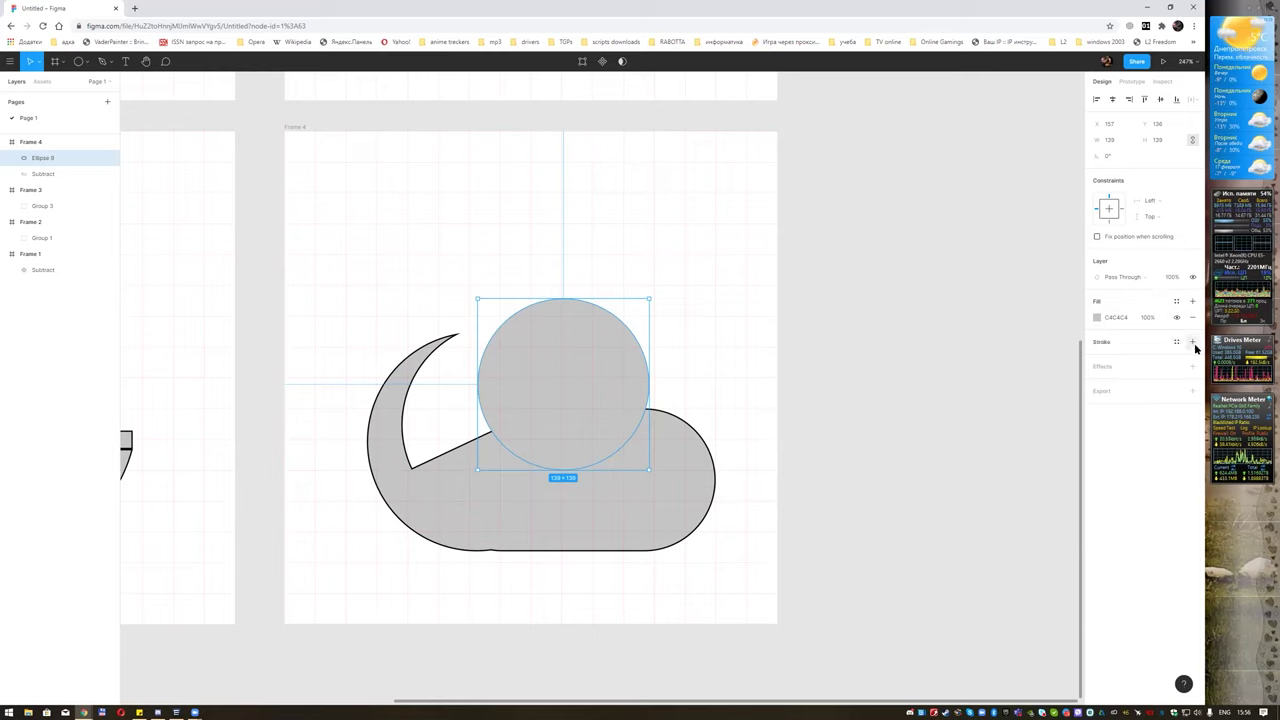
pyautogui.click(1192, 341)
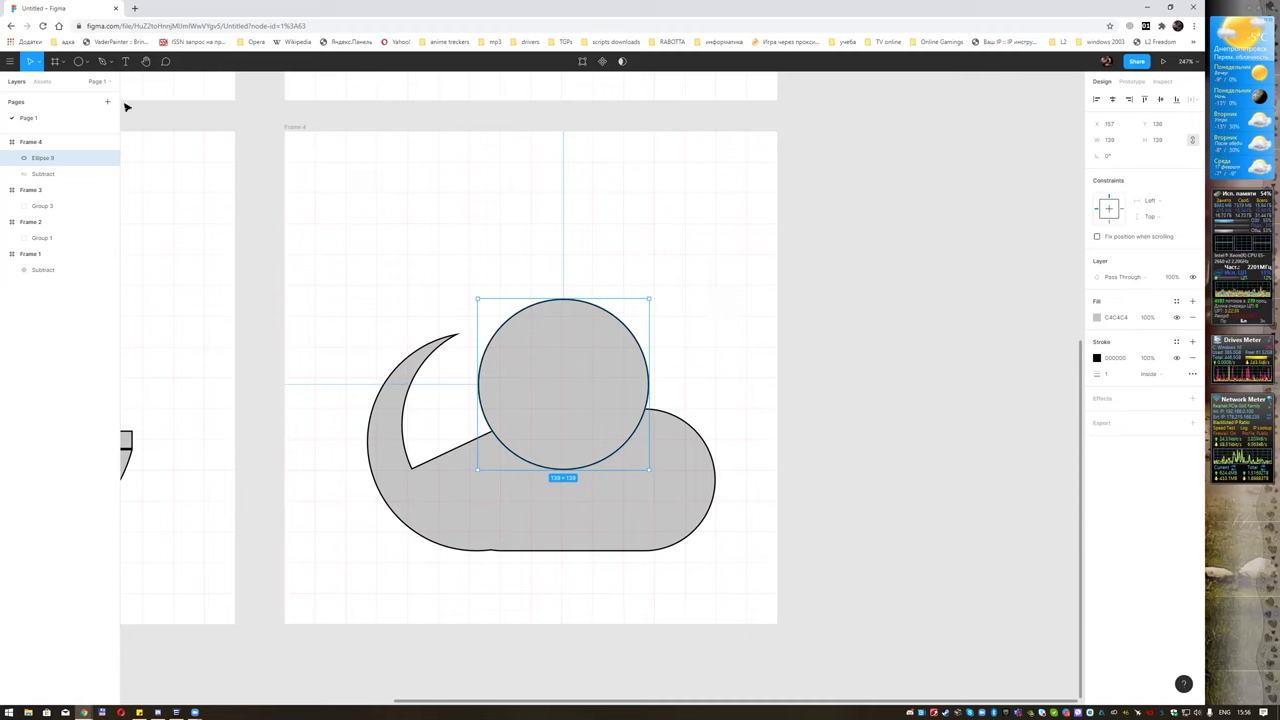
pyautogui.press('o')
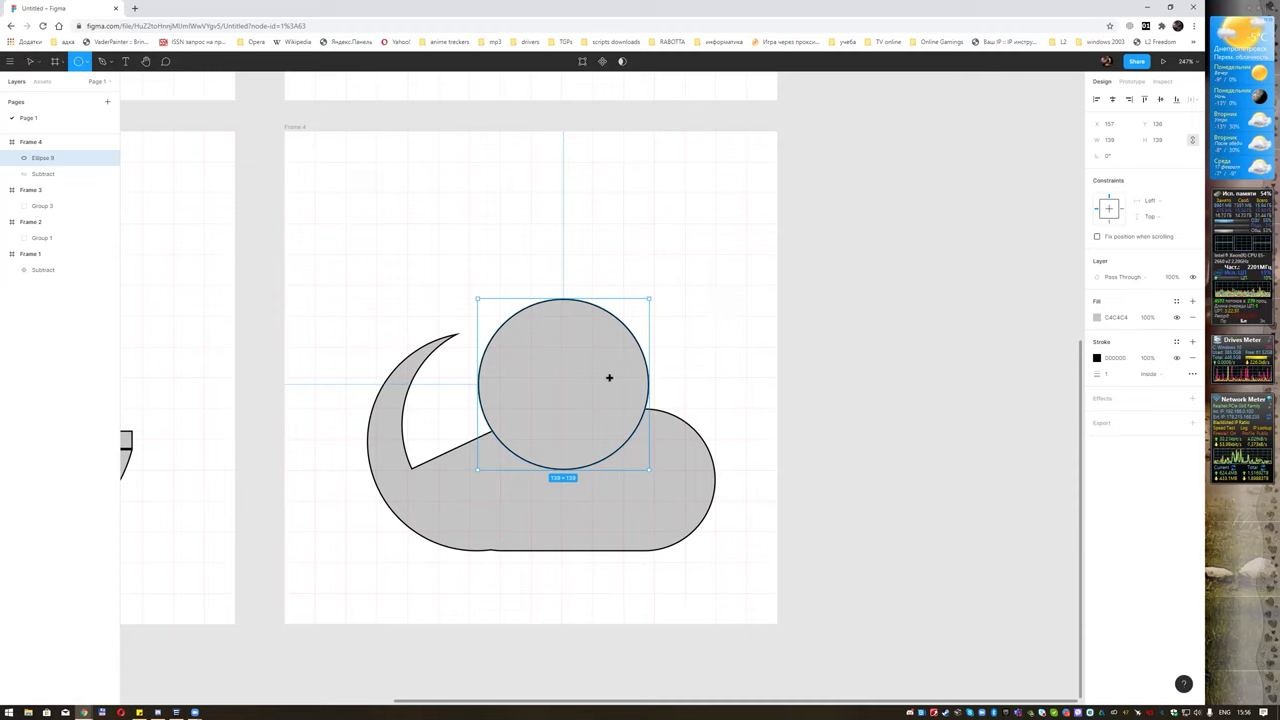
pyautogui.moveTo(588, 365); pyautogui.dragTo(600, 377)
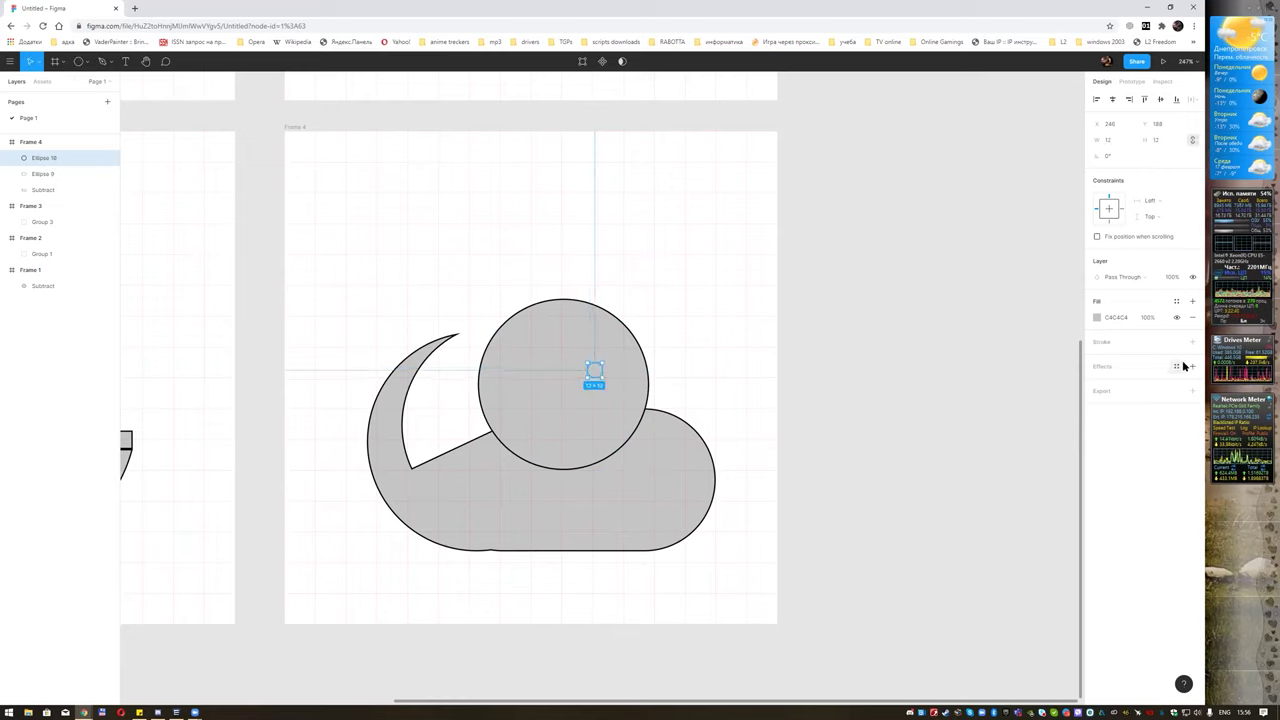
# Give the eye circle a near-black fill.
pyautogui.click(1098, 318)
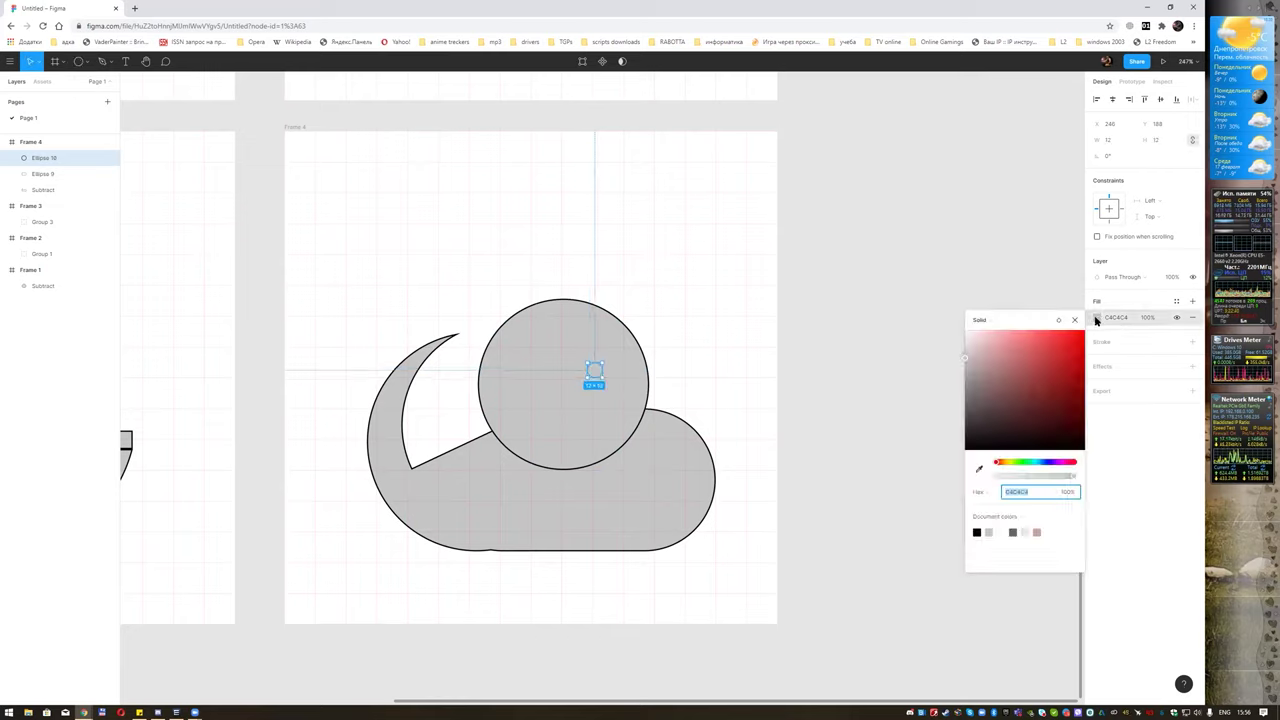
pyautogui.click(1012, 441)
pyautogui.click(816, 269)
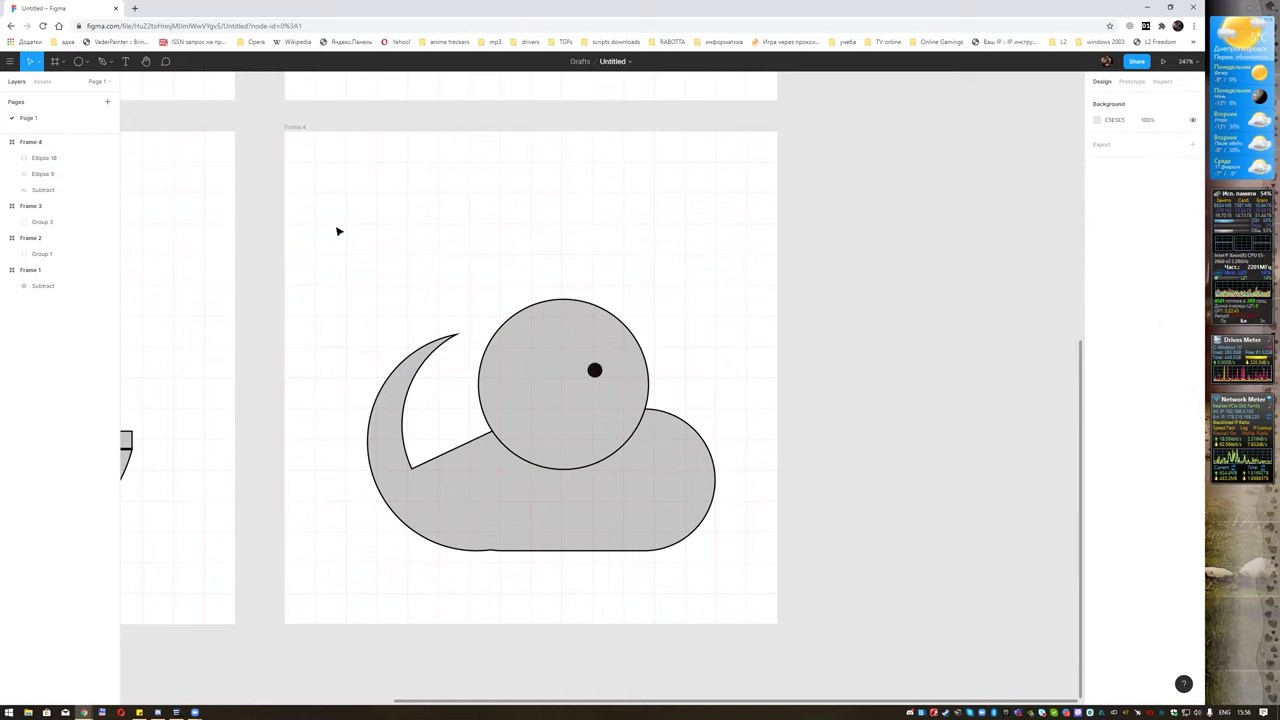
# Draw a closed pen outline for the beak with a curved top and pointed tip.
pyautogui.click(101, 61)
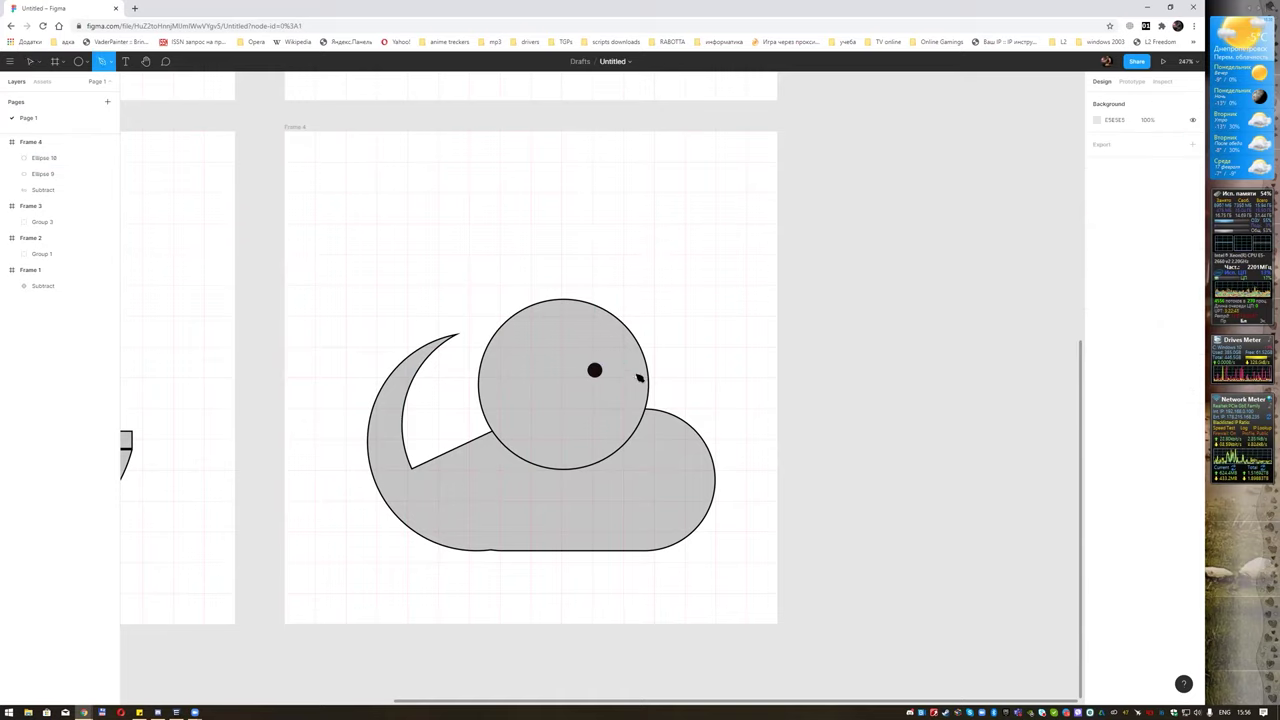
pyautogui.click(631, 355)
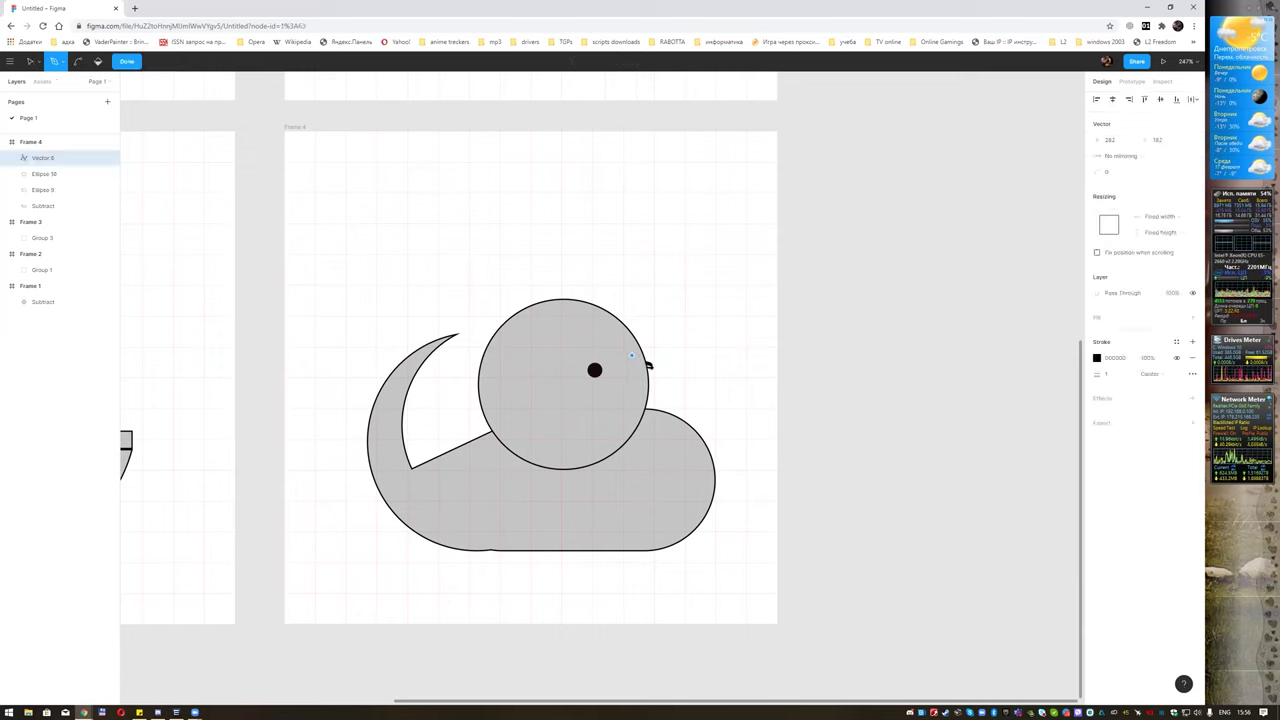
pyautogui.moveTo(691, 370); pyautogui.dragTo(704, 370)
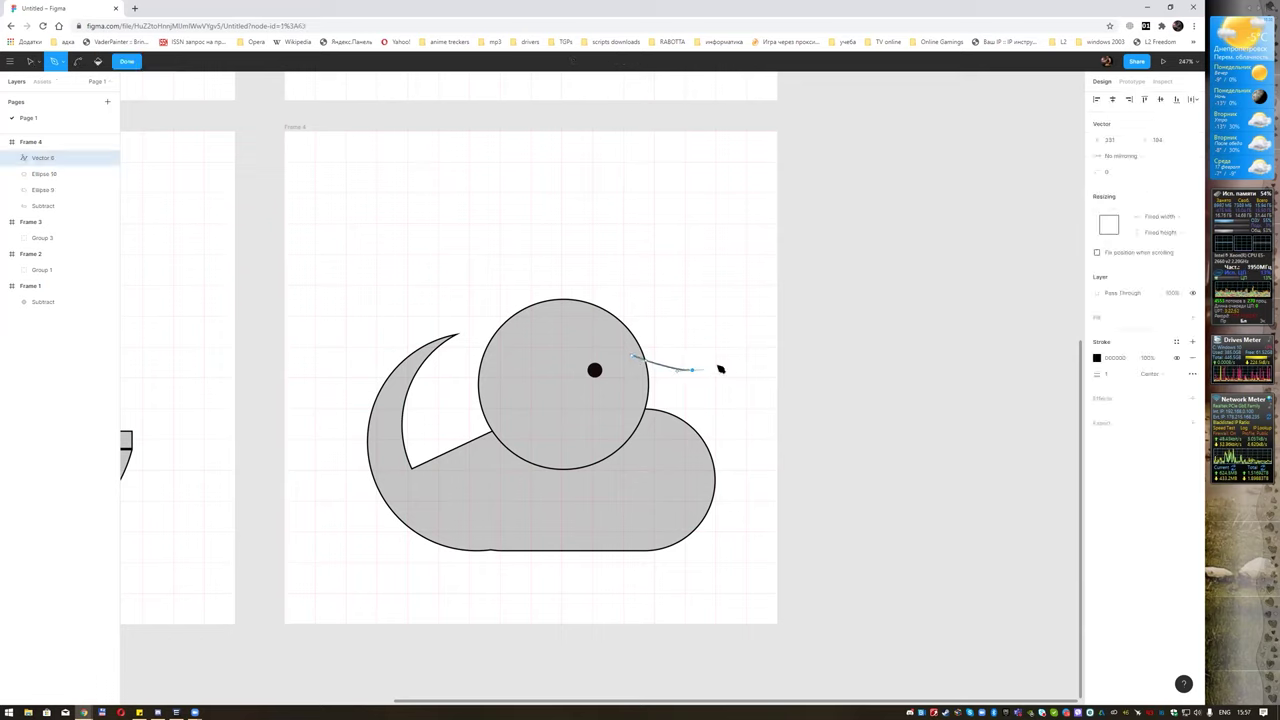
pyautogui.click(737, 359)
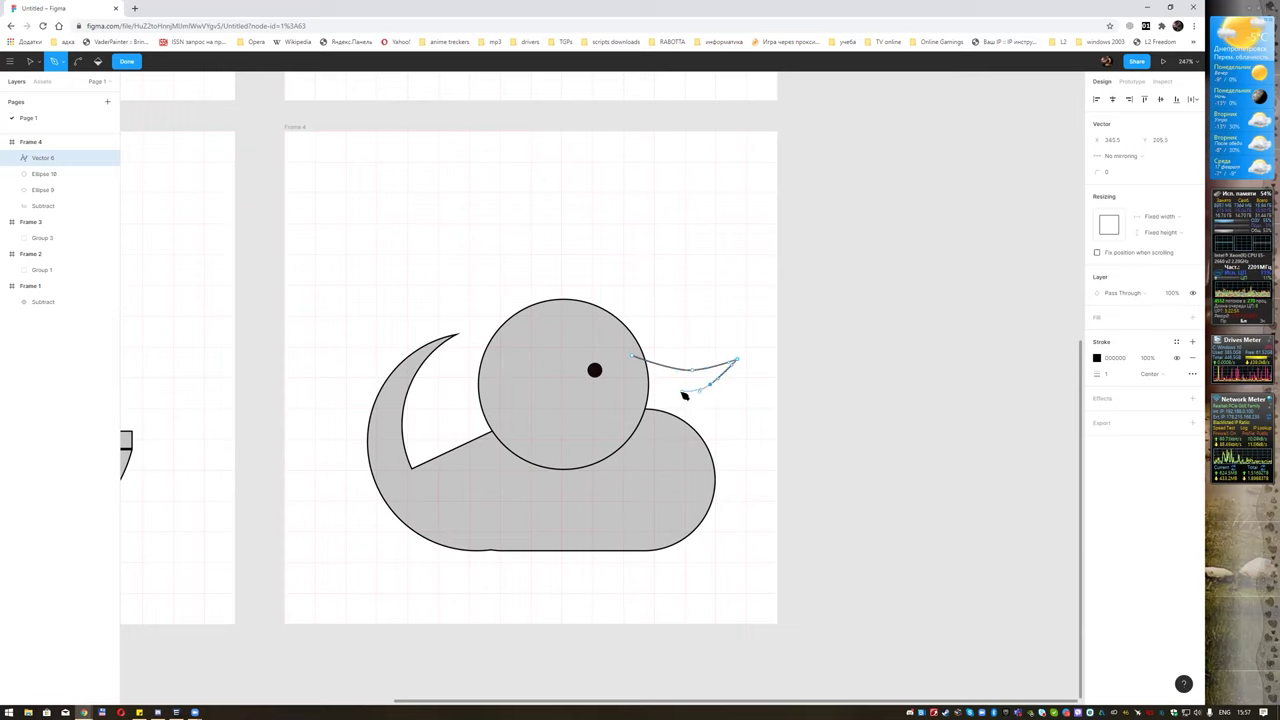
pyautogui.click(660, 399)
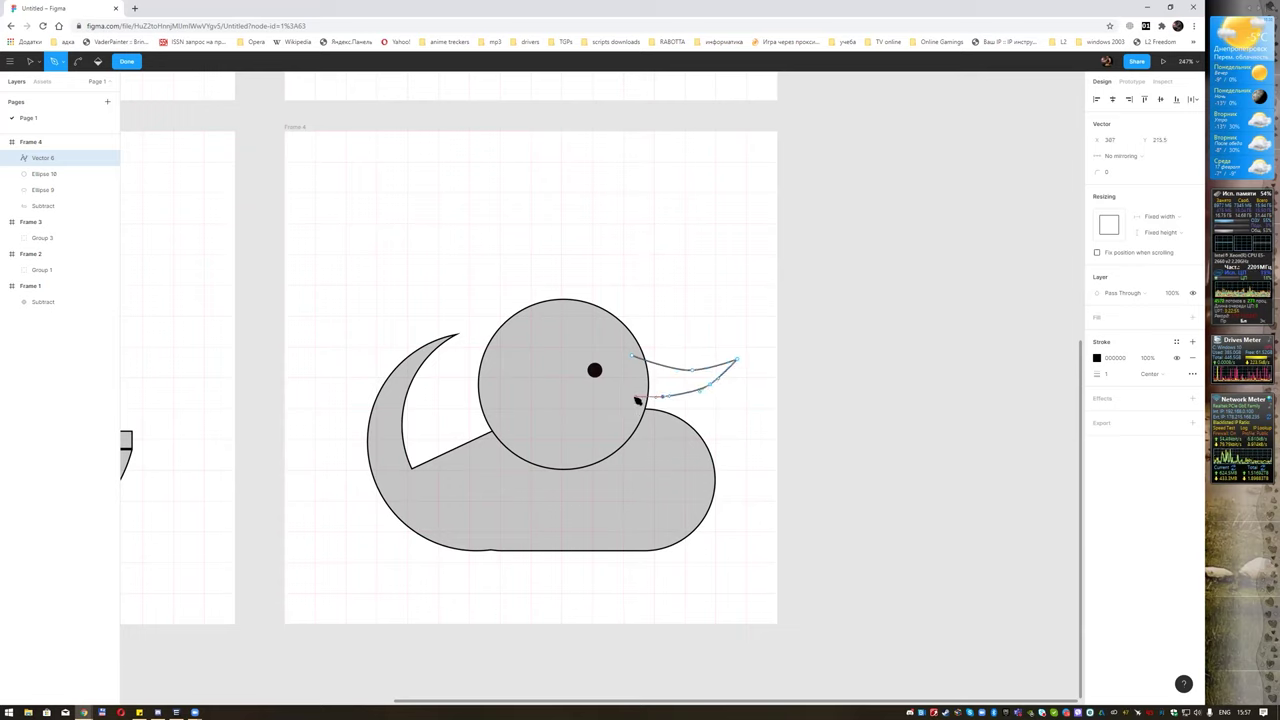
pyautogui.click(628, 397)
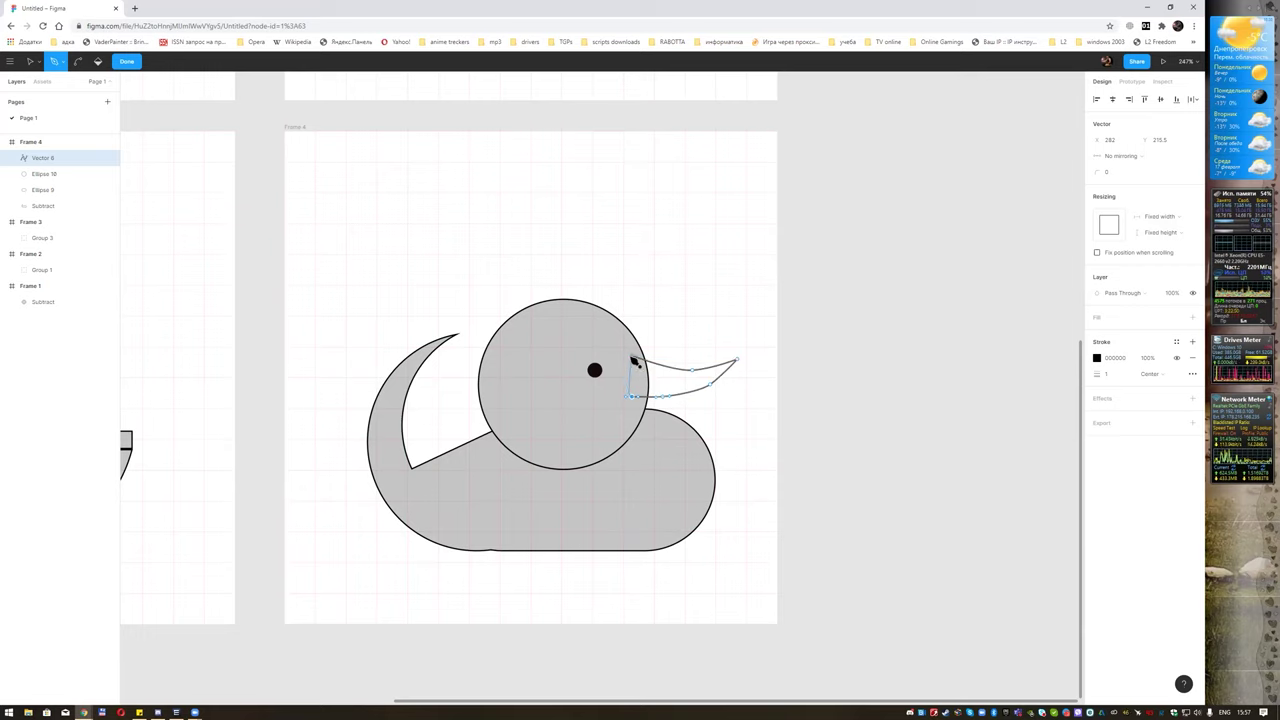
pyautogui.click(632, 358)
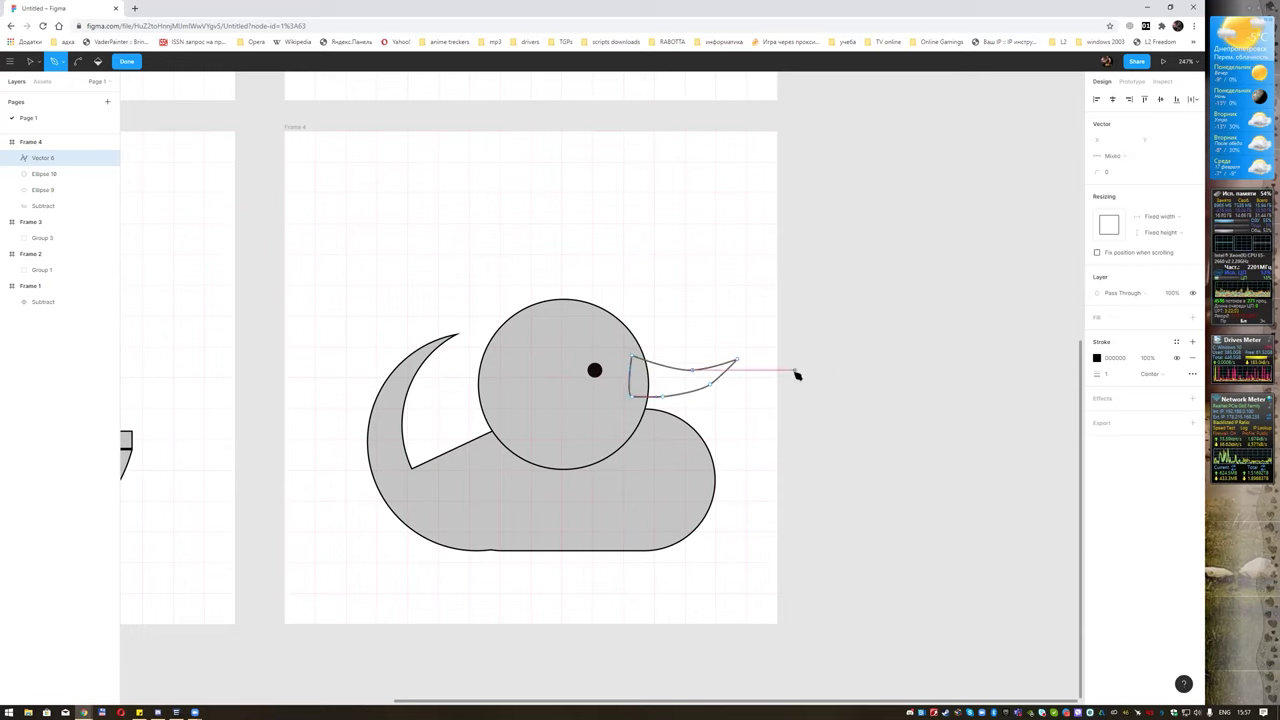
pyautogui.press('Escape')
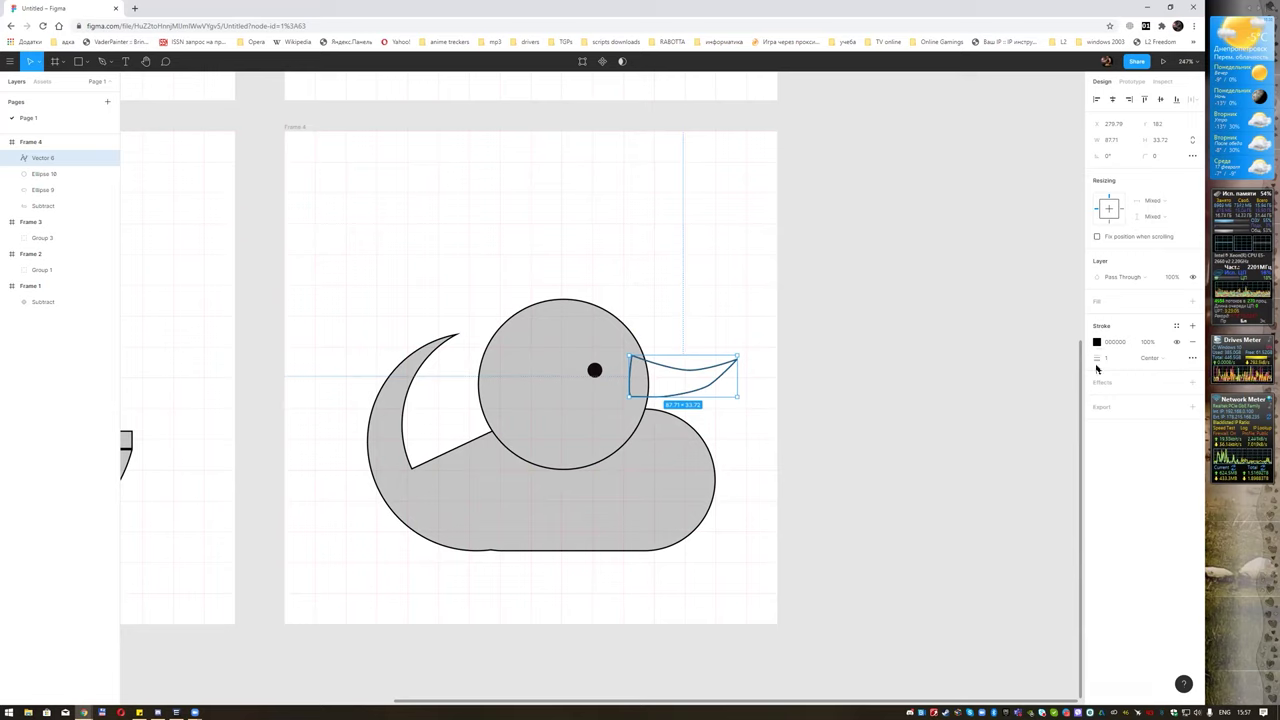
# Fill the beak grey and send it behind the head.
pyautogui.click(1192, 302)
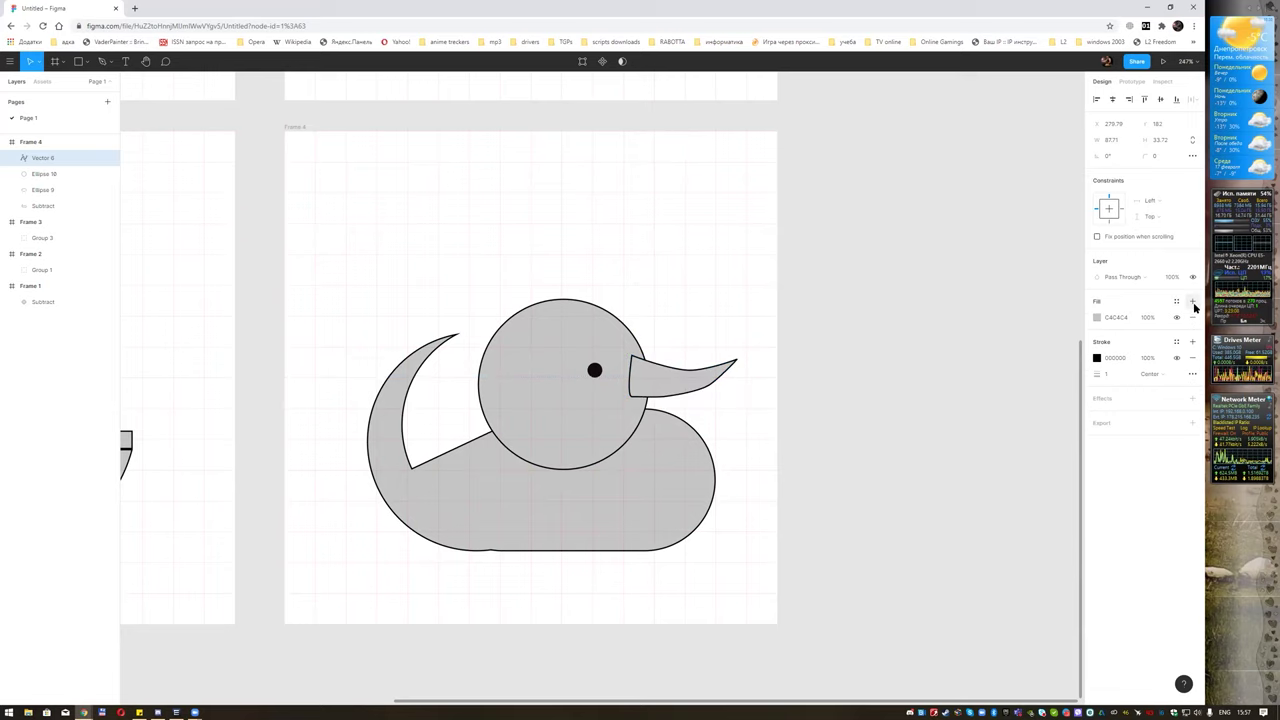
pyautogui.rightClick(674, 373)
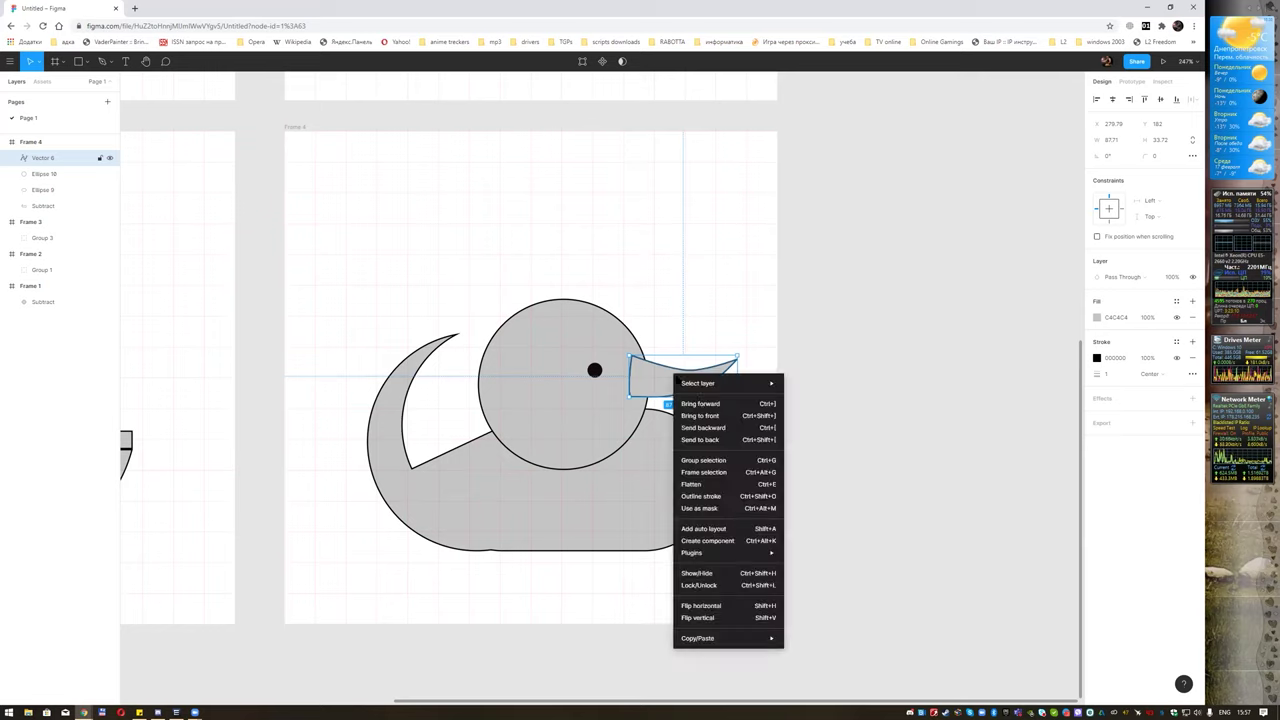
pyautogui.click(712, 430)
pyautogui.click(707, 311)
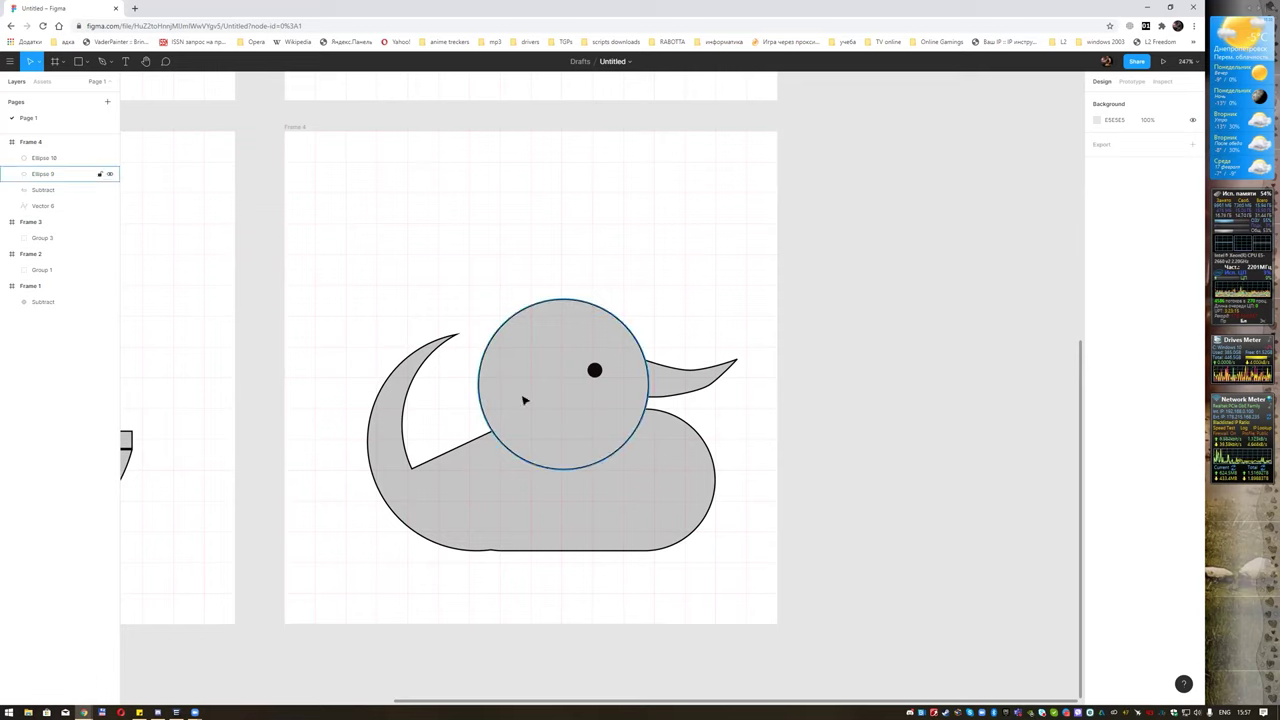
# Copy the beak, flip it vertically and horizontally, and bring it to front on the body as a wing.
pyautogui.click(675, 384)
pyautogui.moveTo(675, 384); pyautogui.dragTo(488, 216)
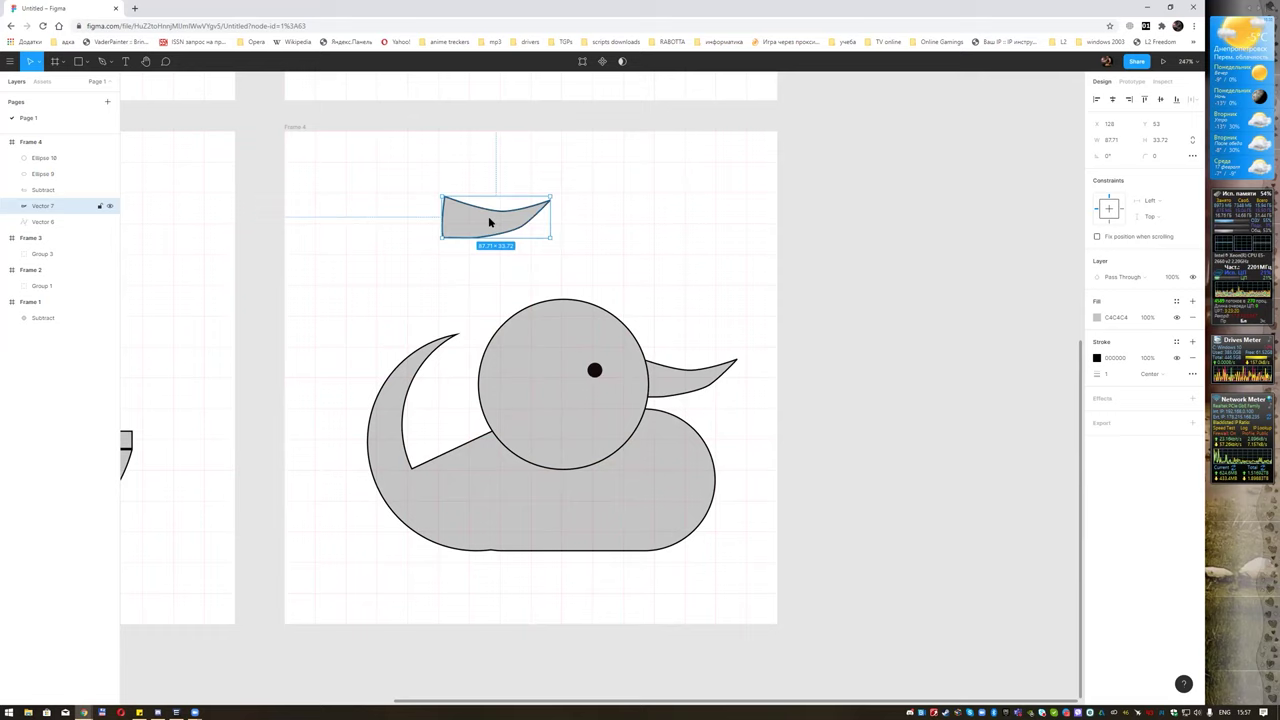
pyautogui.rightClick(488, 216)
pyautogui.click(540, 462)
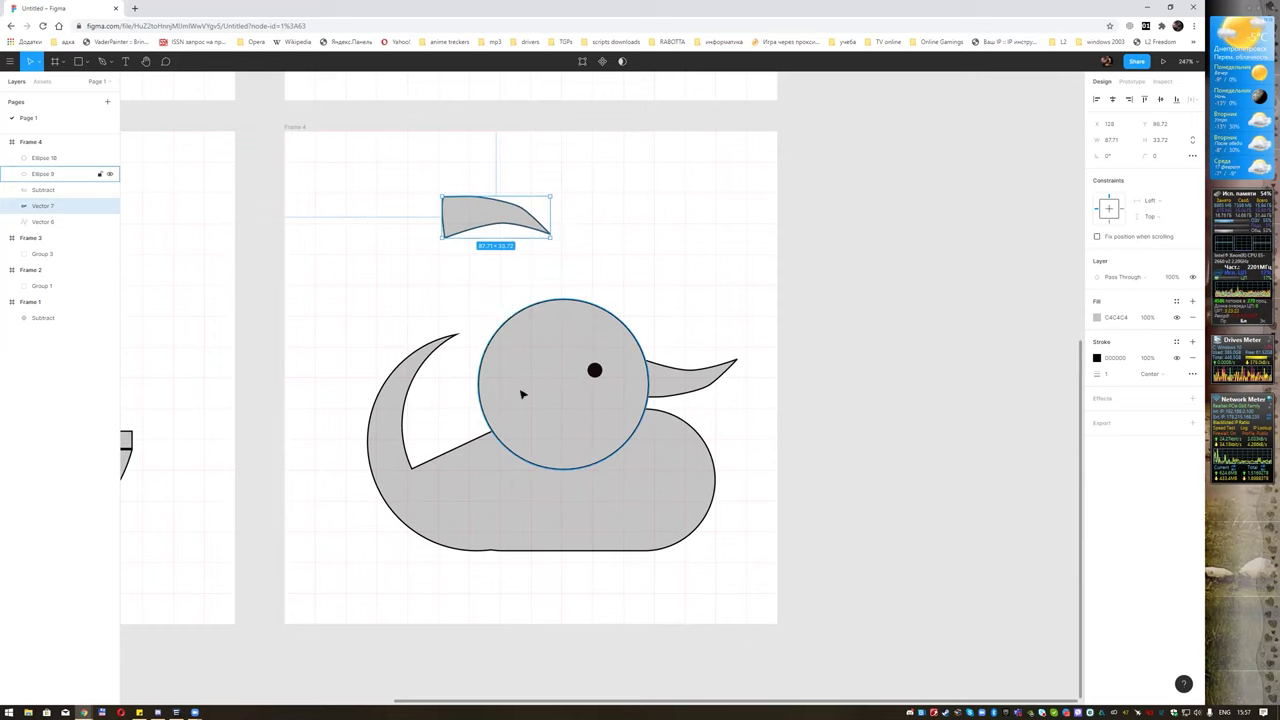
pyautogui.rightClick(488, 220)
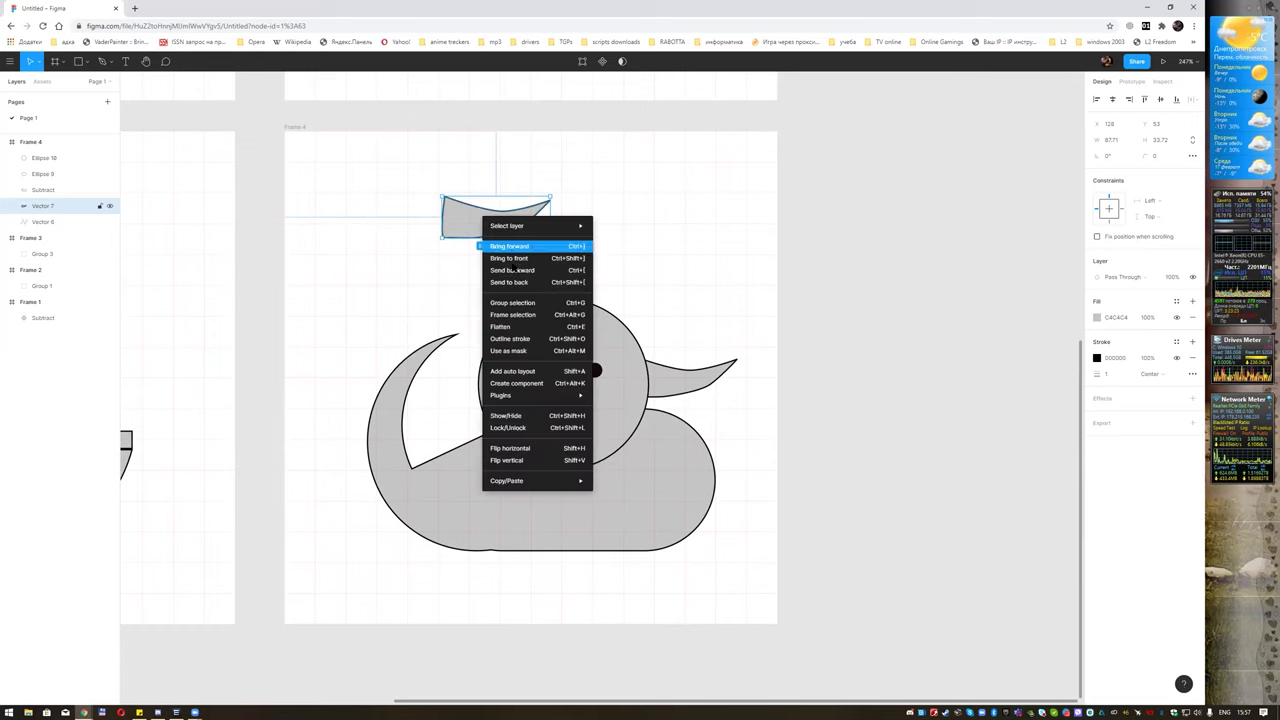
pyautogui.click(543, 454)
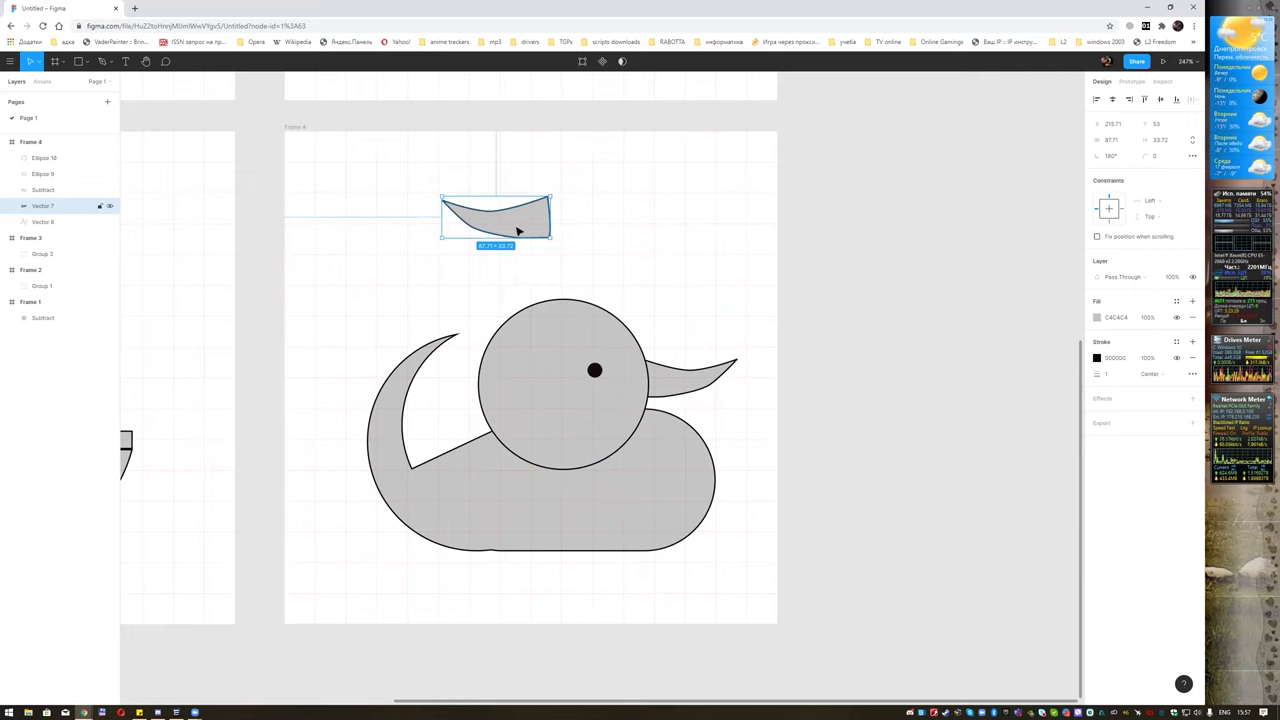
pyautogui.moveTo(518, 231)
pyautogui.mouseDown()
pyautogui.moveTo(491, 271)
pyautogui.moveTo(491, 495)
pyautogui.mouseUp()
pyautogui.rightClick(489, 270)
pyautogui.click(513, 309)
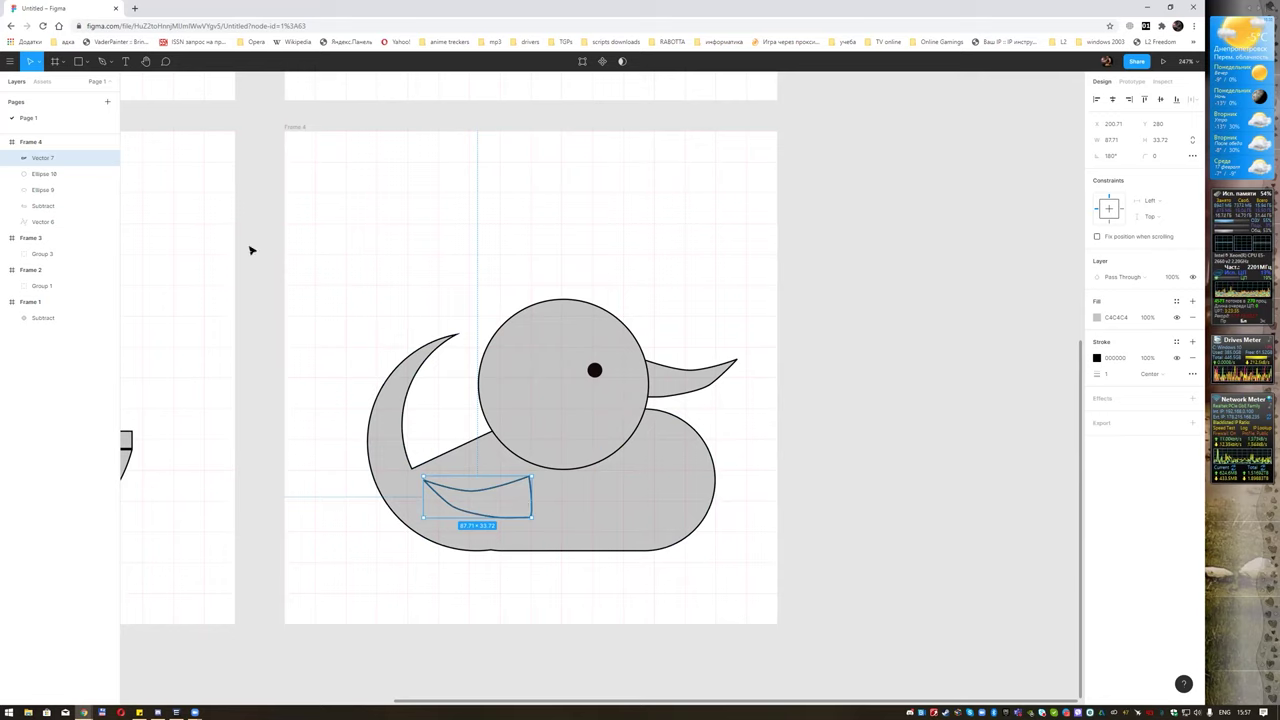
# Draw two grey rectangles covering the wing's end and the head–body seam.
pyautogui.click(78, 61)
pyautogui.moveTo(523, 487); pyautogui.dragTo(589, 517)
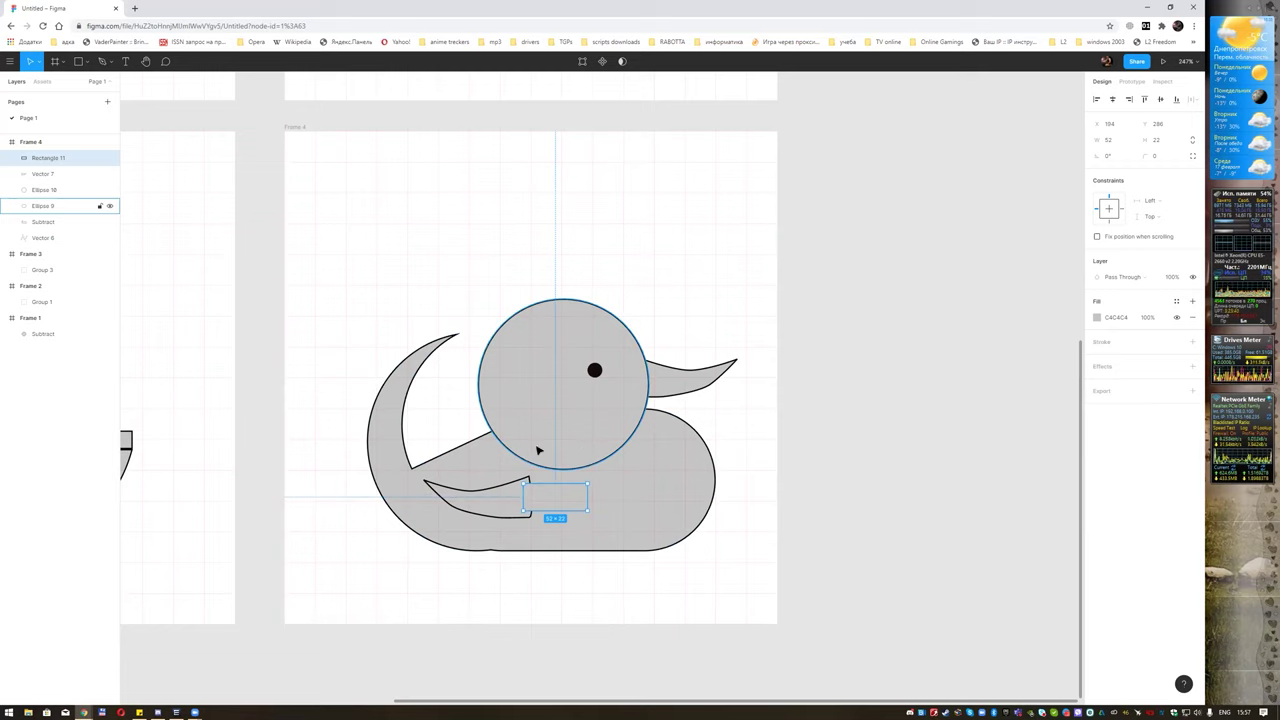
pyautogui.click(78, 61)
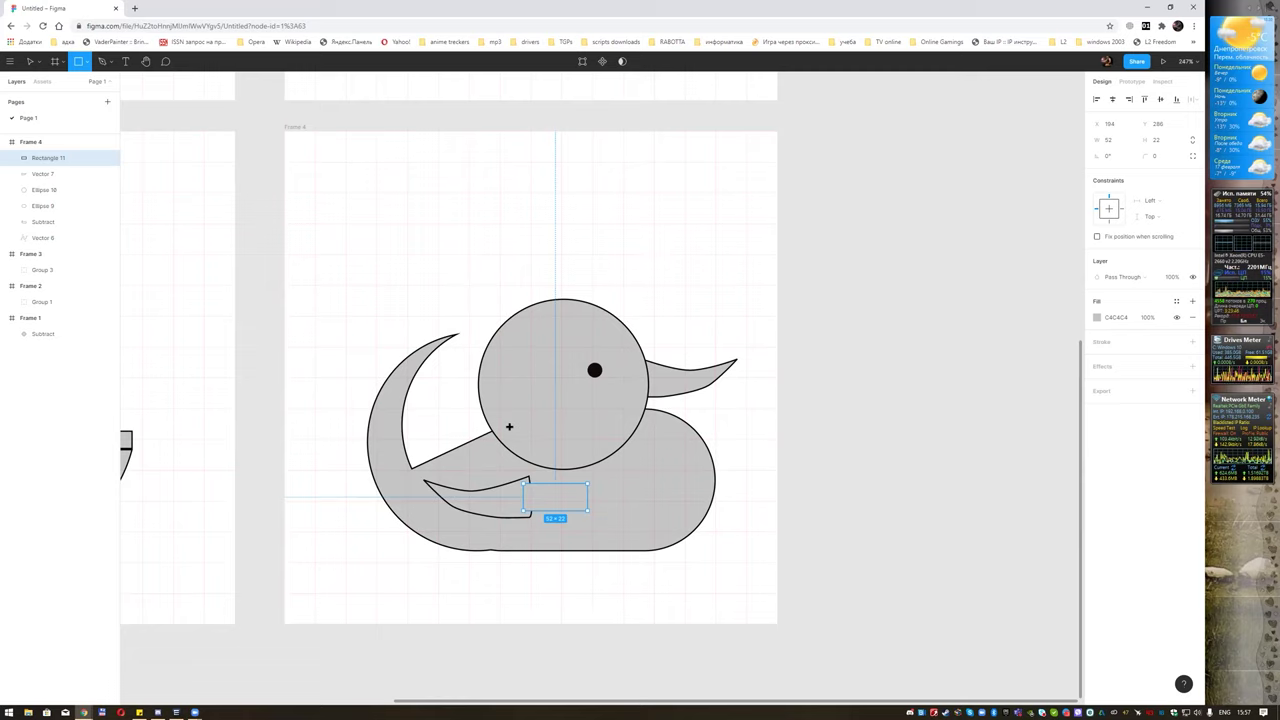
pyautogui.moveTo(509, 425); pyautogui.dragTo(642, 476)
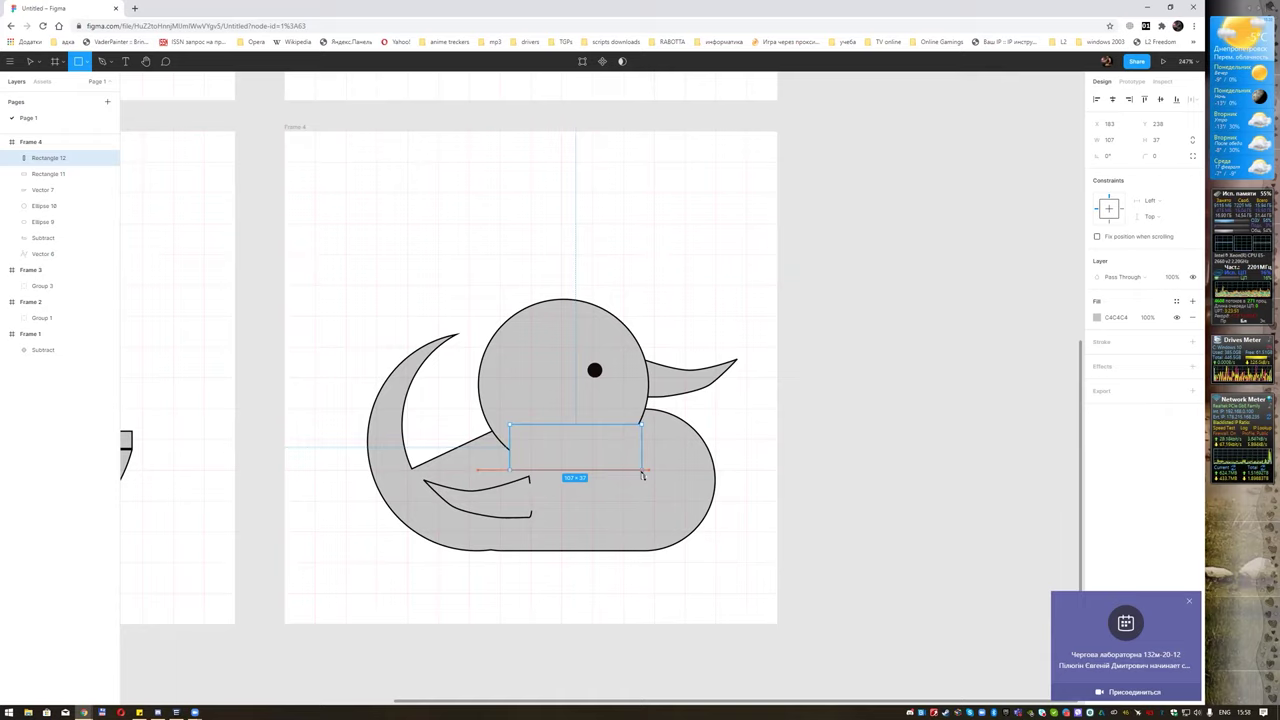
pyautogui.click(647, 268)
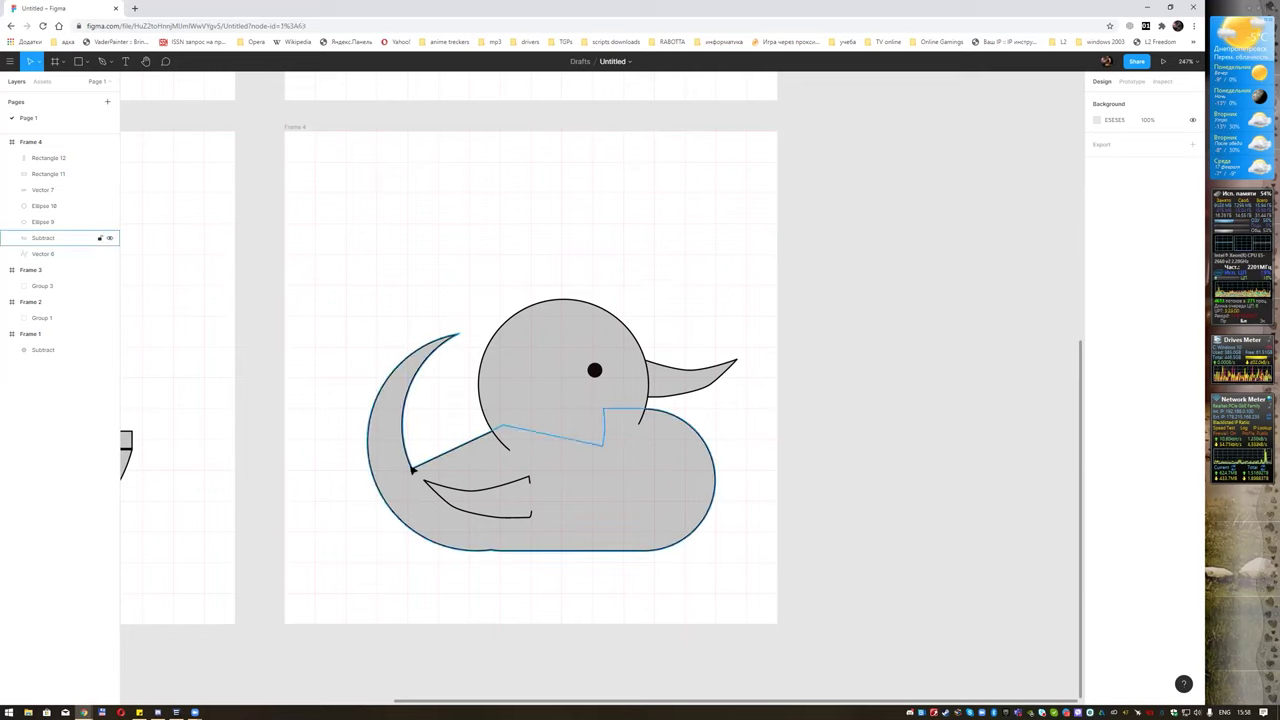
# Move the cut-out ellipse inside the body shape to reshape the tail notch.
pyautogui.click(418, 470)
pyautogui.doubleClick(418, 470)
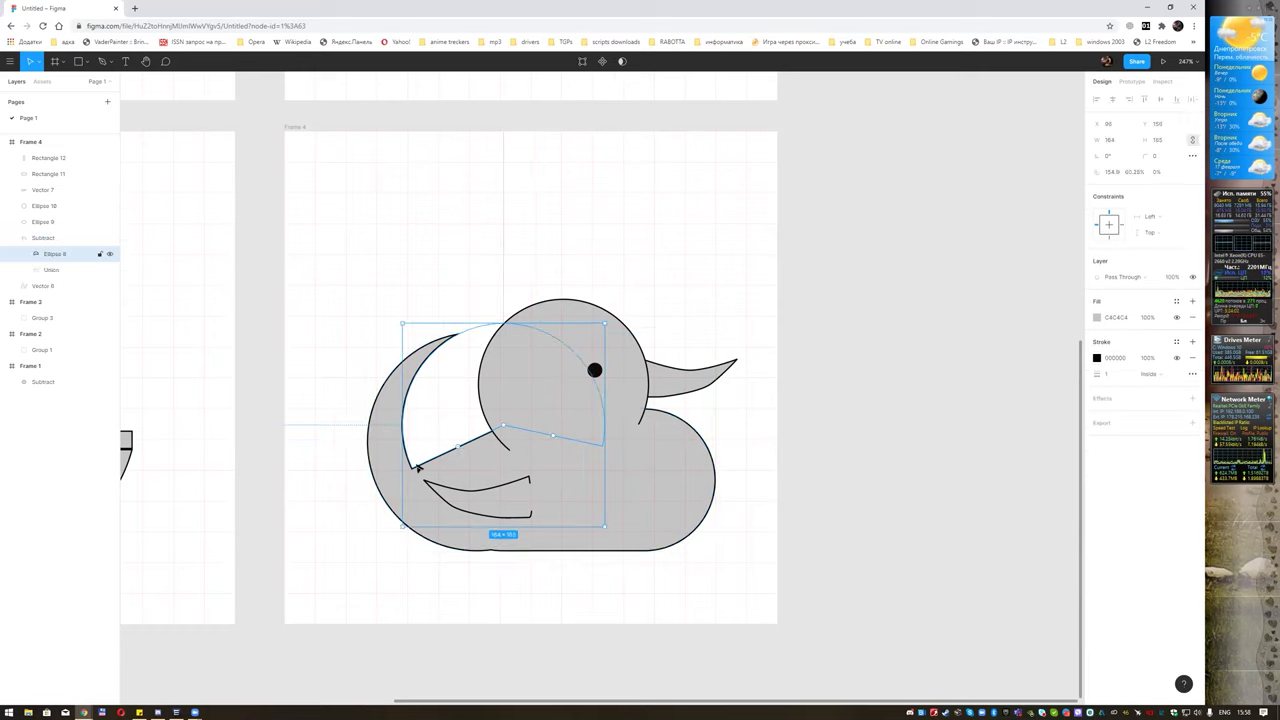
pyautogui.moveTo(415, 468)
pyautogui.mouseDown()
pyautogui.moveTo(435, 430)
pyautogui.moveTo(423, 443)
pyautogui.mouseUp()
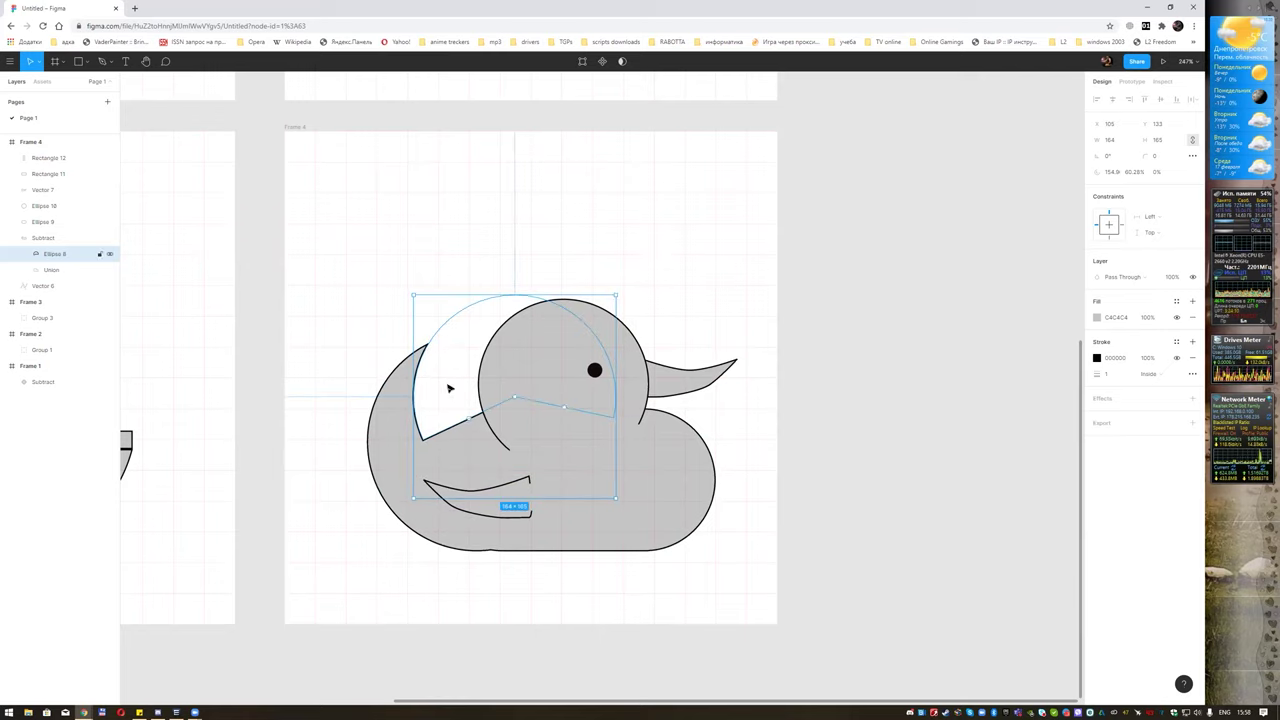
pyautogui.click(645, 281)
# Group all the duck's parts as Group 4 and centre it in Frame 4.
pyautogui.keyDown('ctrl'); pyautogui.scroll(-2, 635, 322); pyautogui.keyUp('ctrl')
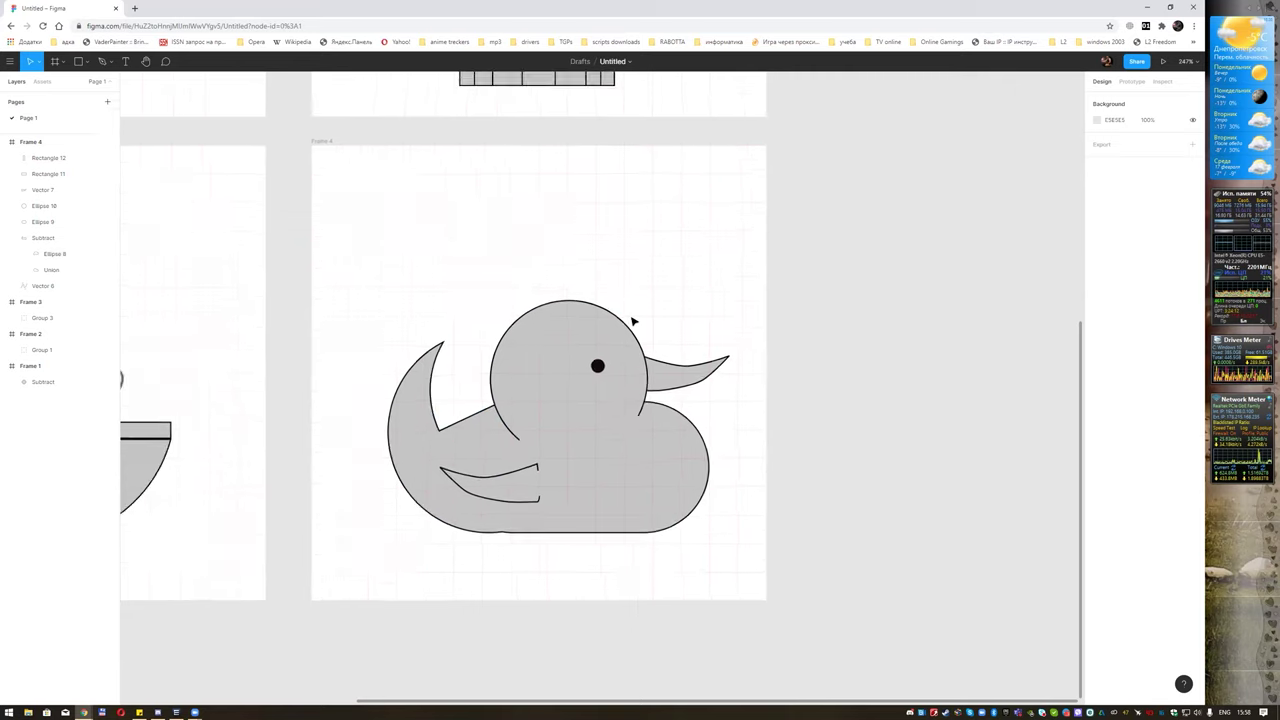
pyautogui.keyDown('ctrl'); pyautogui.scroll(-3, 635, 322); pyautogui.keyUp('ctrl')
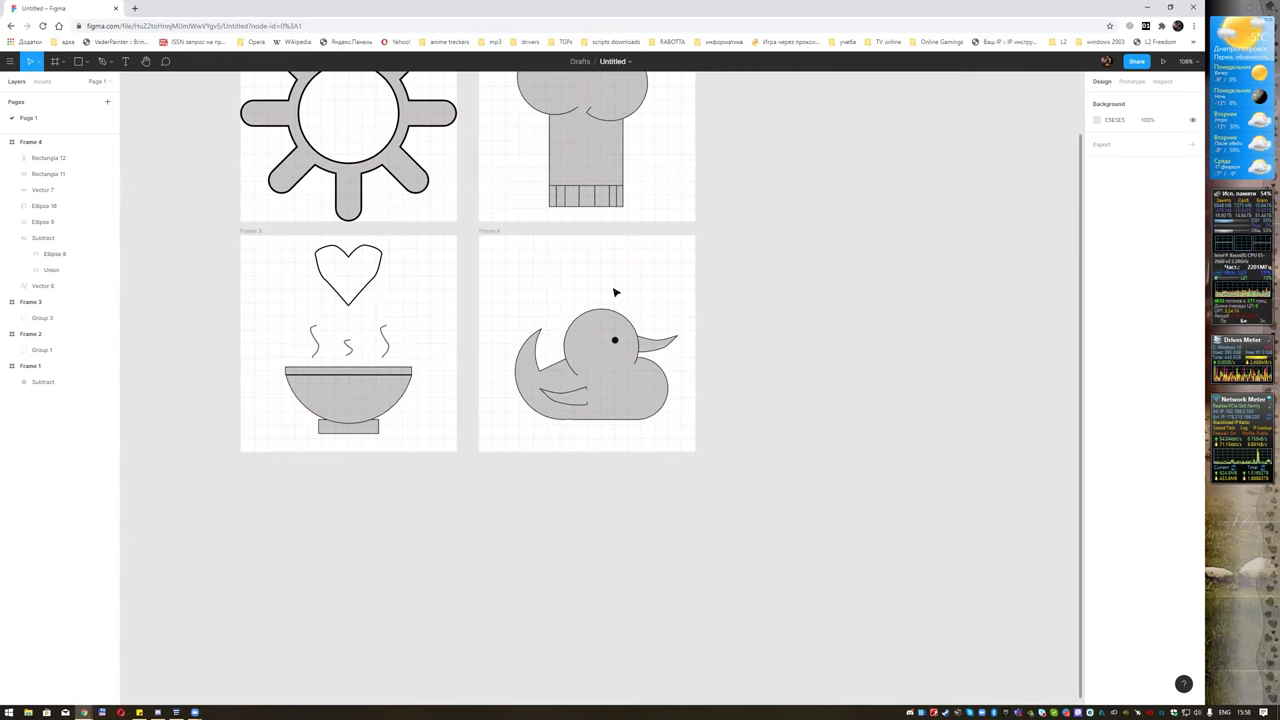
pyautogui.moveTo(506, 273); pyautogui.dragTo(667, 412)
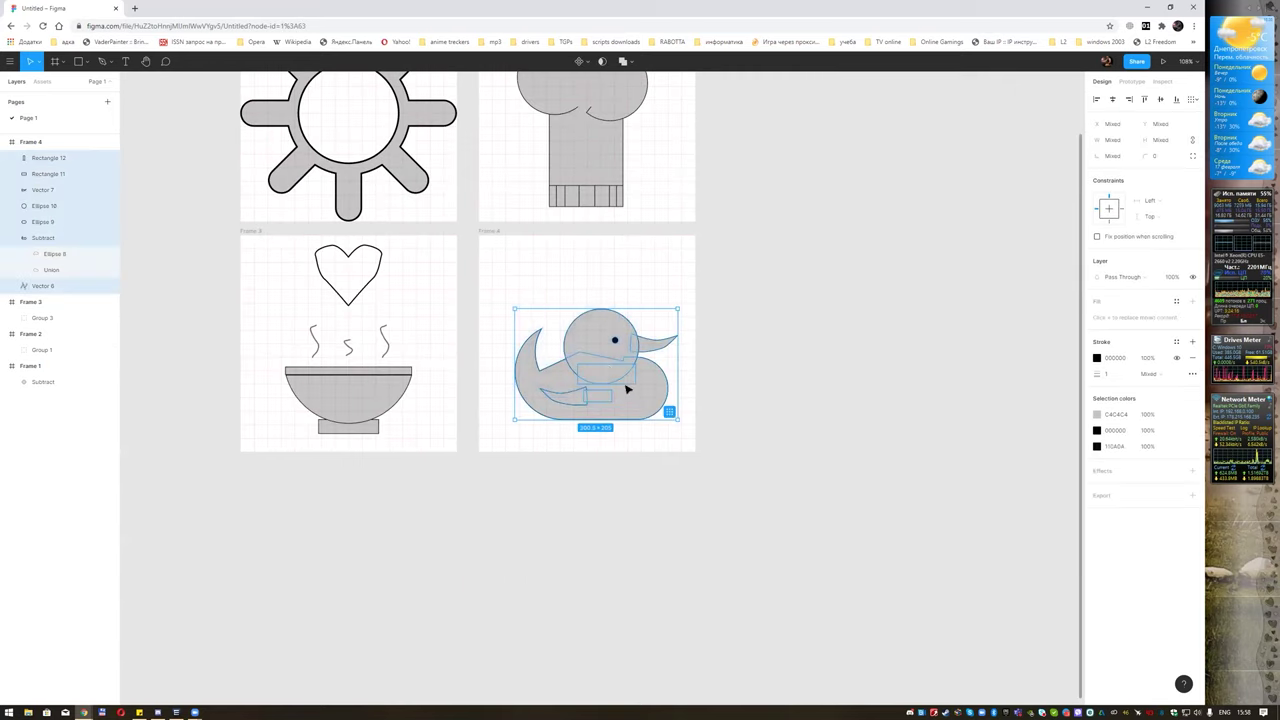
pyautogui.click(595, 362)
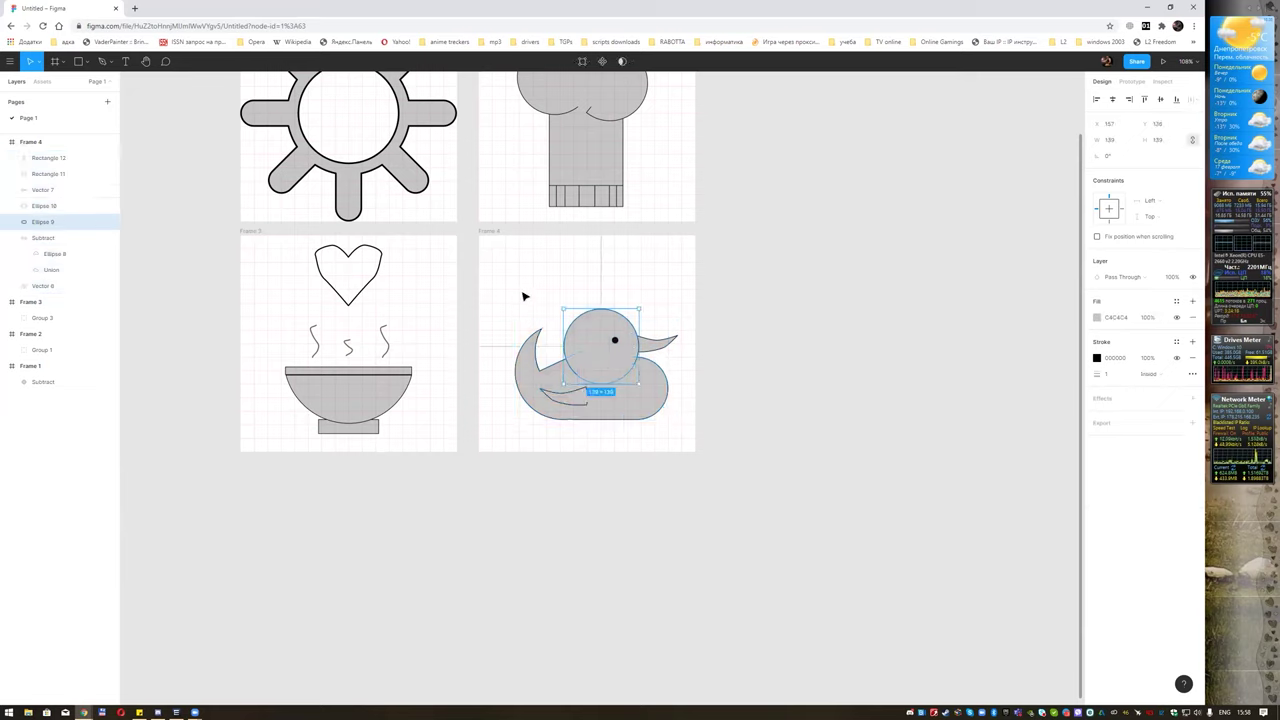
pyautogui.moveTo(510, 288); pyautogui.dragTo(670, 428)
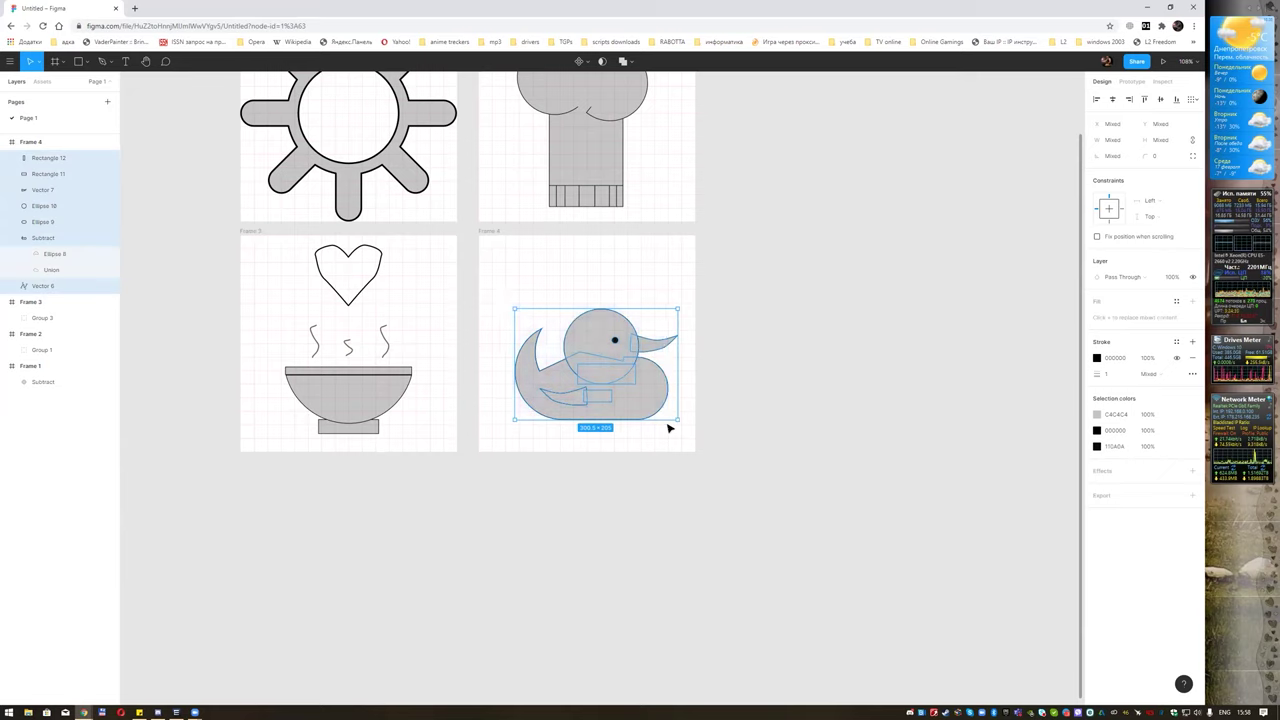
pyautogui.hotkey('ctrl', 'g')
pyautogui.moveTo(604, 359); pyautogui.dragTo(594, 338)
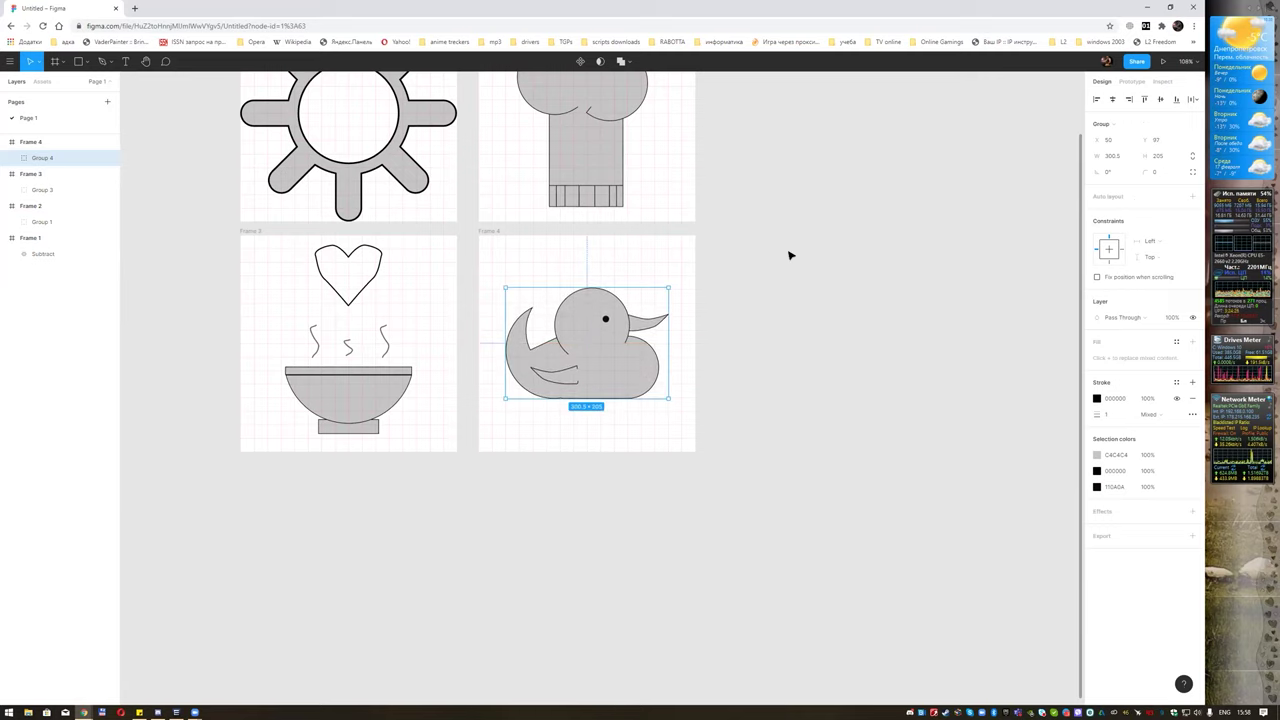
pyautogui.scroll(3, 789, 255)
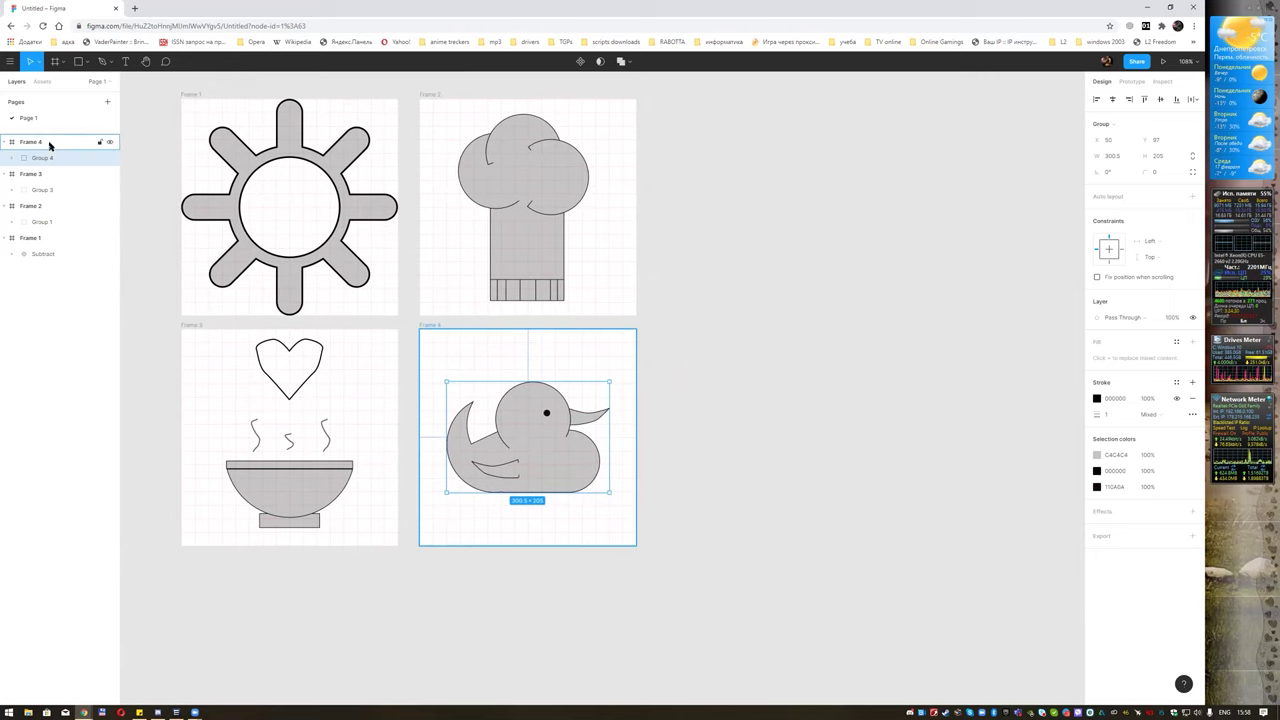
# Duplicate Frame 4 as Frame 5 and delete the duck from it.
pyautogui.click(49, 143)
pyautogui.hotkey('ctrl', 'v')
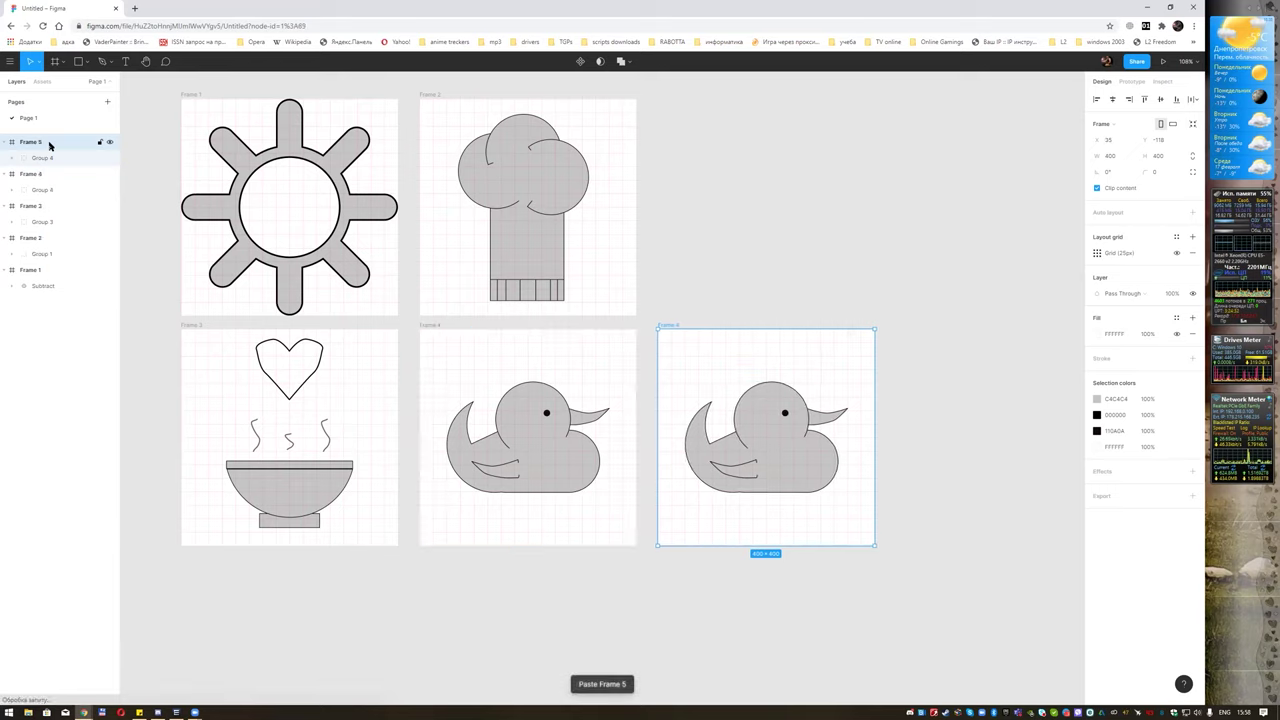
pyautogui.click(766, 425)
pyautogui.press('Delete')
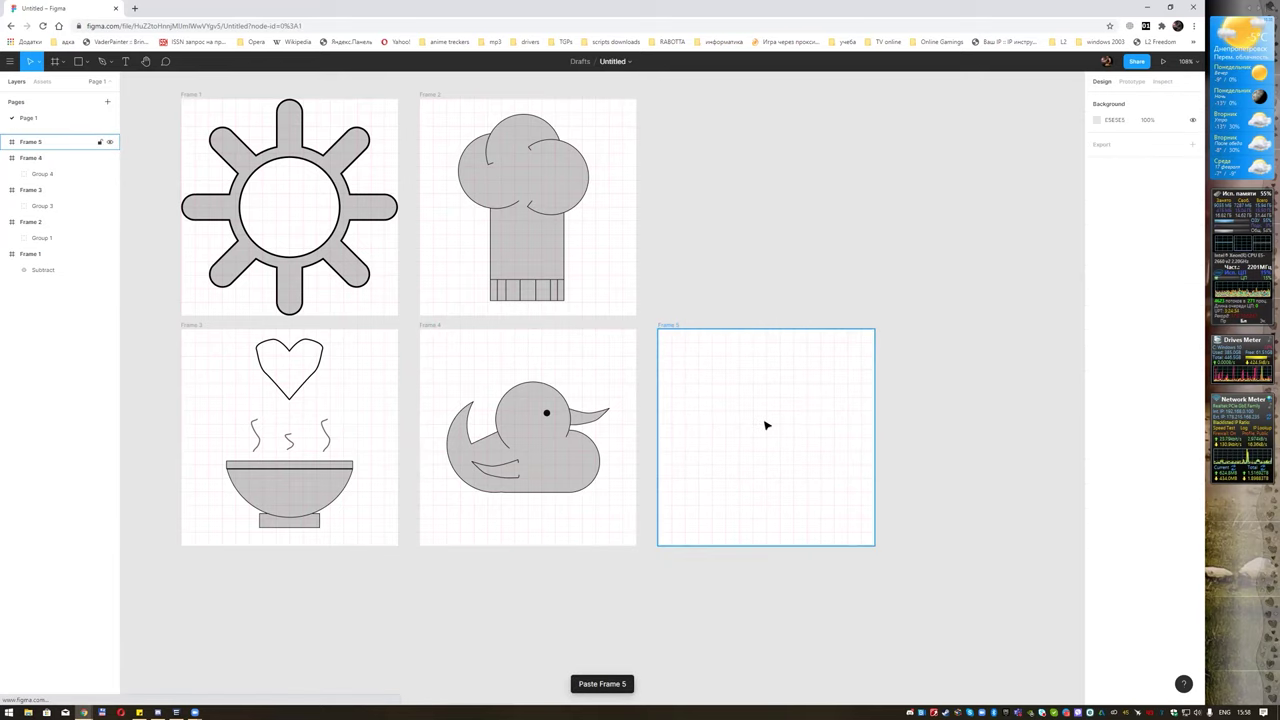
# Duplicate the empty frame as Frame 6 and place it in the top row beside the chef's hat frame.
pyautogui.click(59, 147)
pyautogui.hotkey('ctrl', 'v')
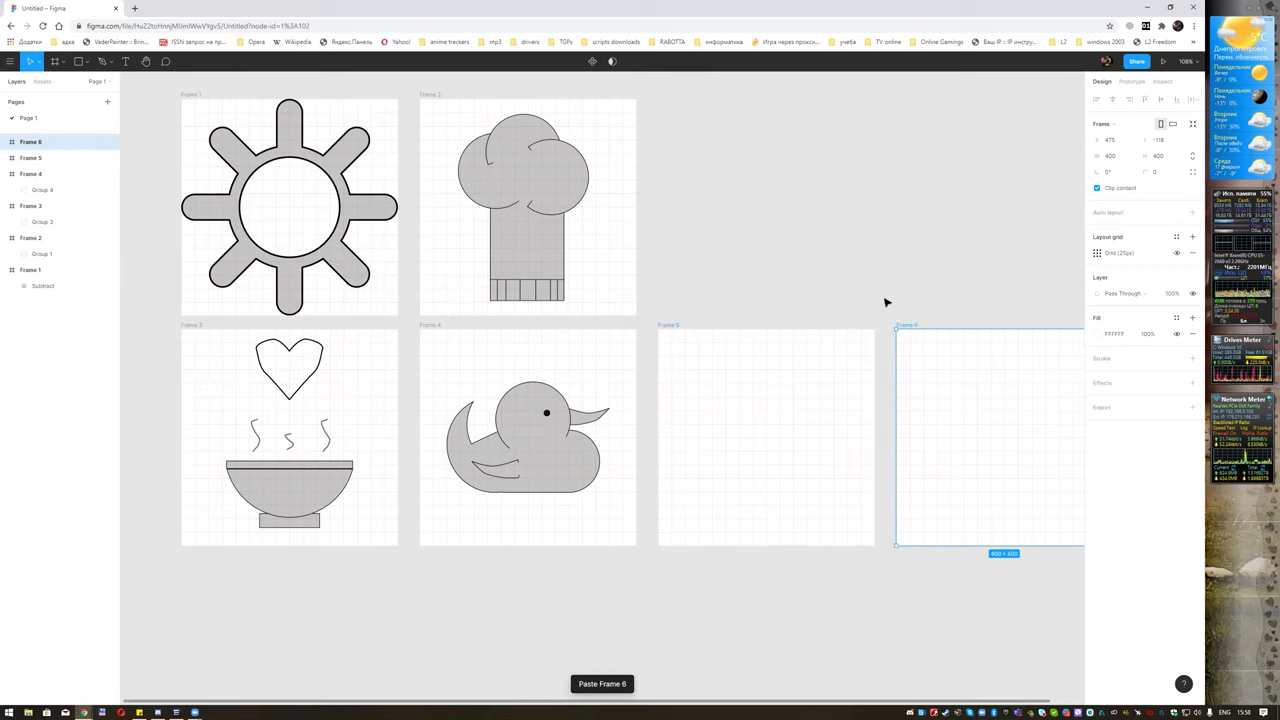
pyautogui.moveTo(963, 372); pyautogui.dragTo(728, 147)
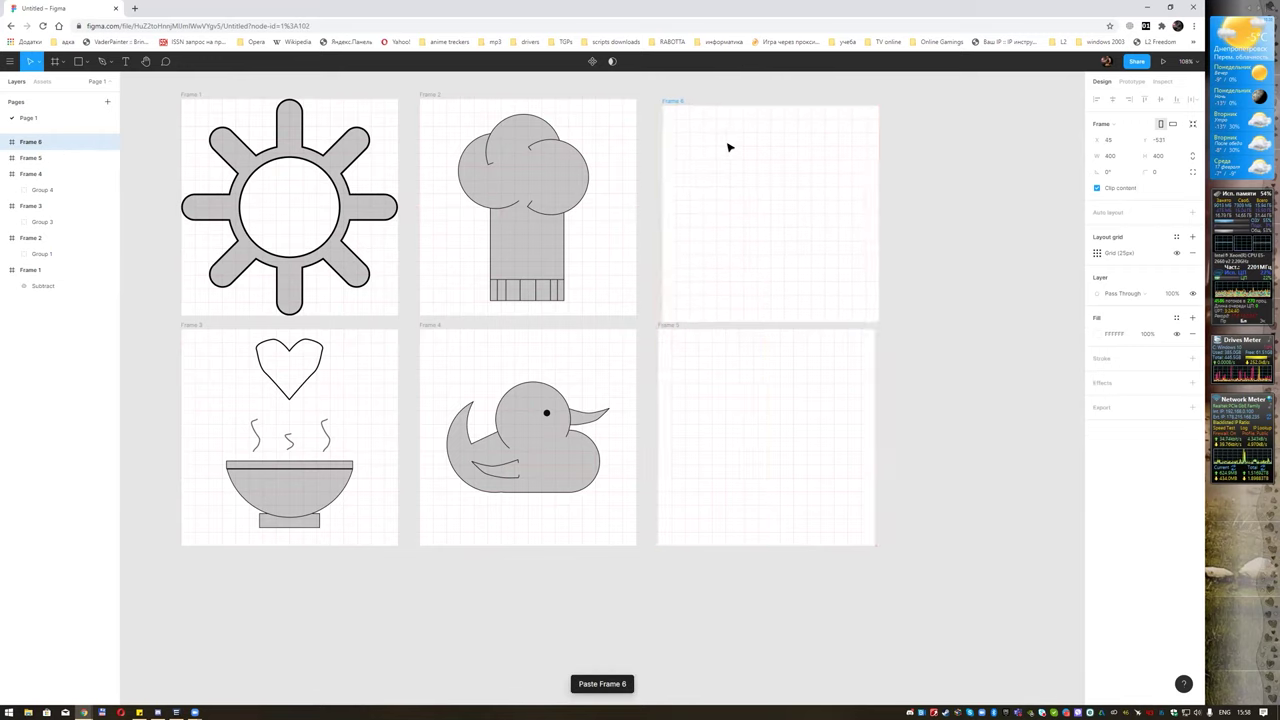
pyautogui.moveTo(728, 147); pyautogui.dragTo(726, 138)
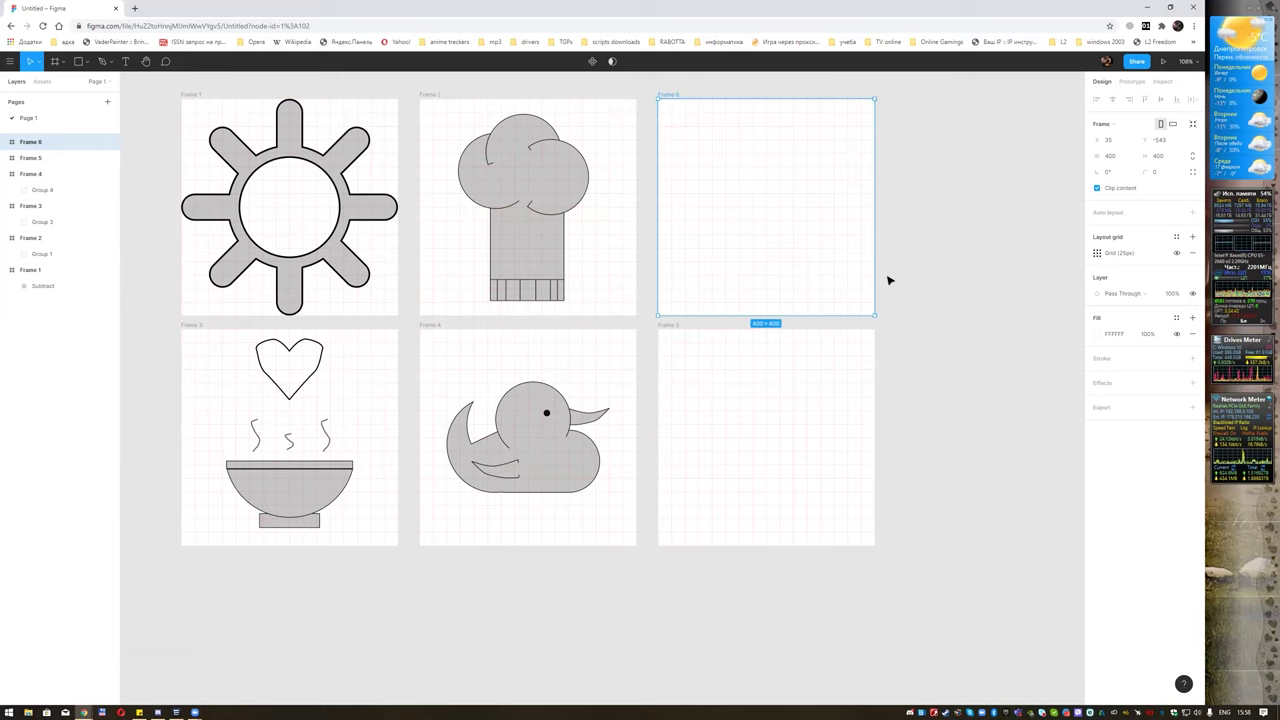
pyautogui.click(634, 177)
pyautogui.click(746, 155)
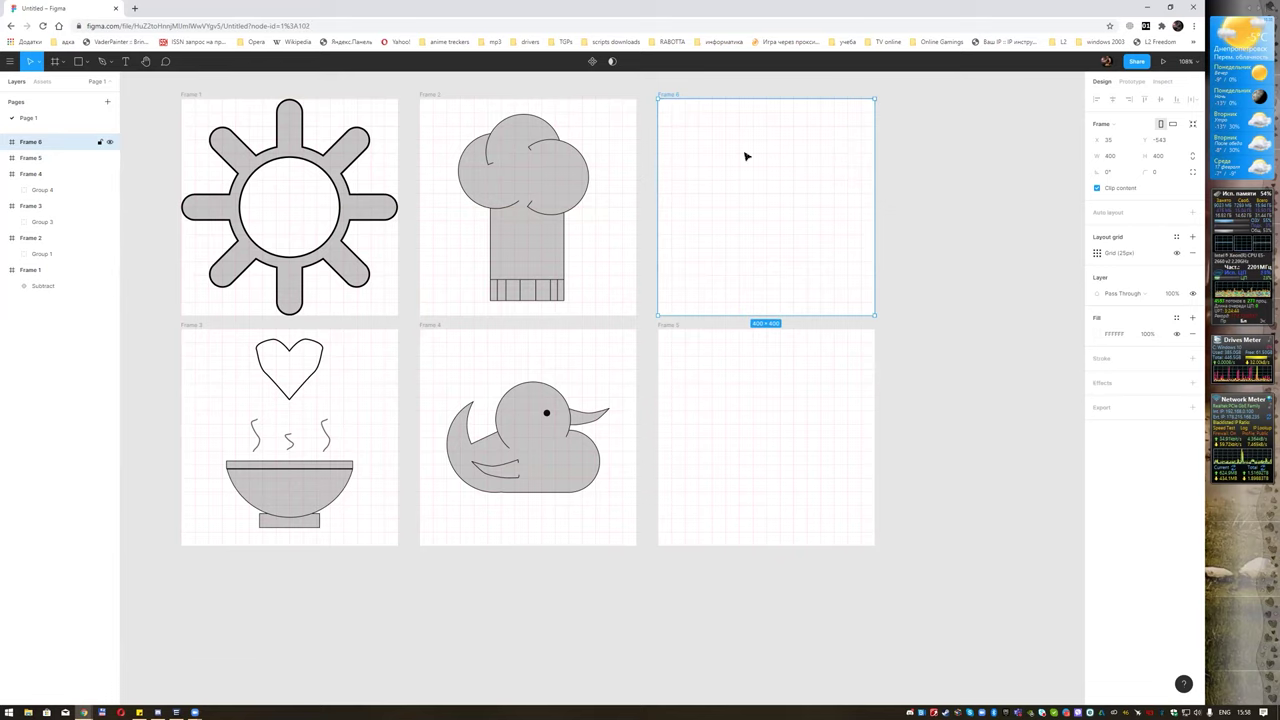
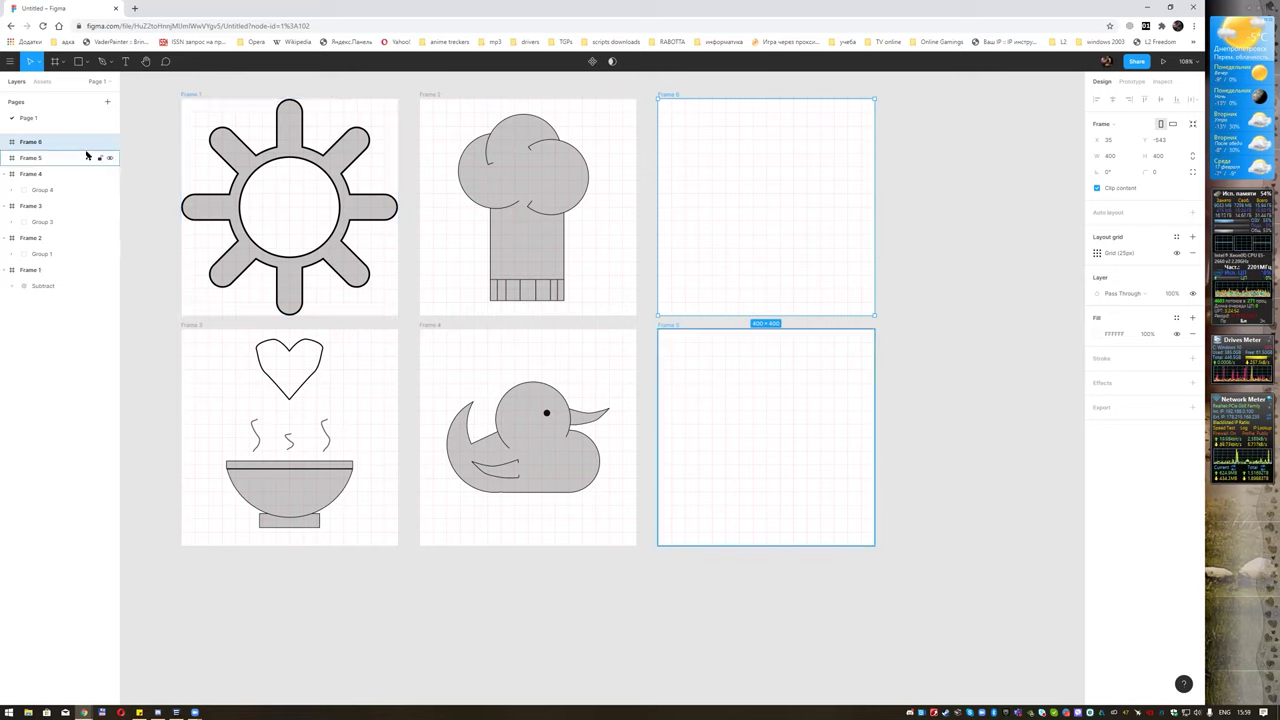
# Draw an unfilled, black-outlined 144×225 trash can body in Frame 6, then copy it upward as a lid.
pyautogui.click(87, 63)
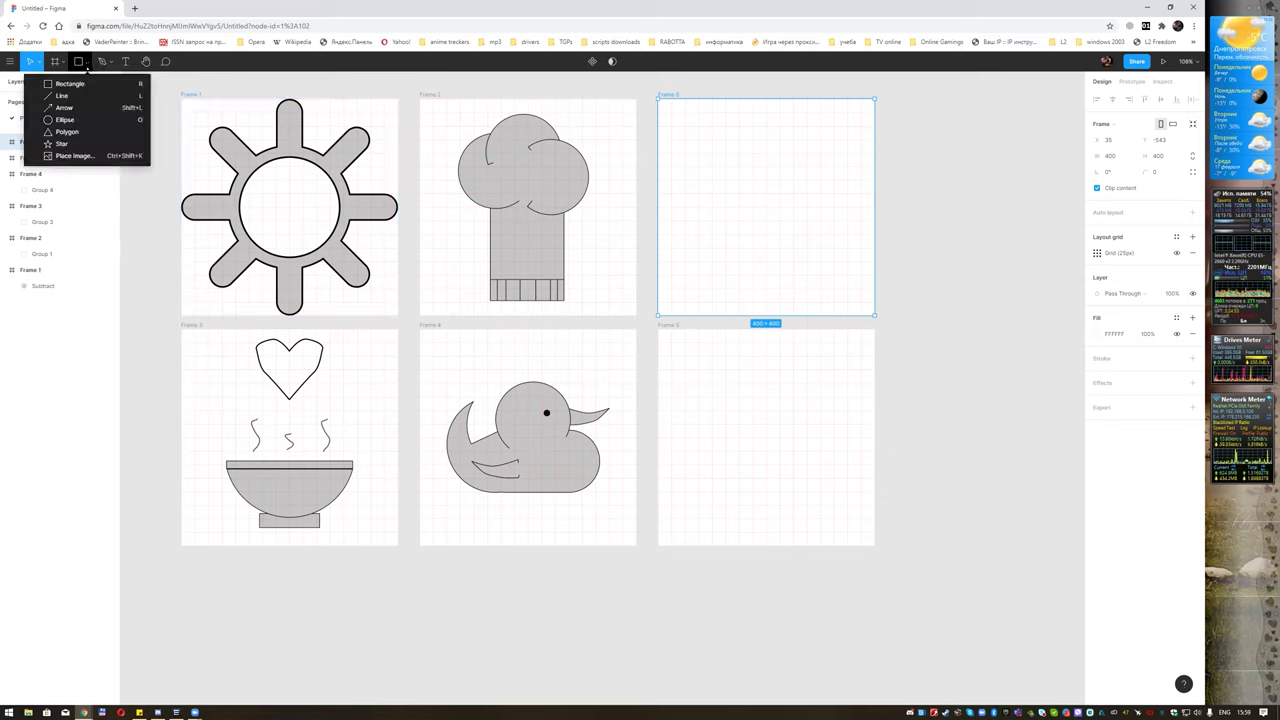
pyautogui.click(77, 84)
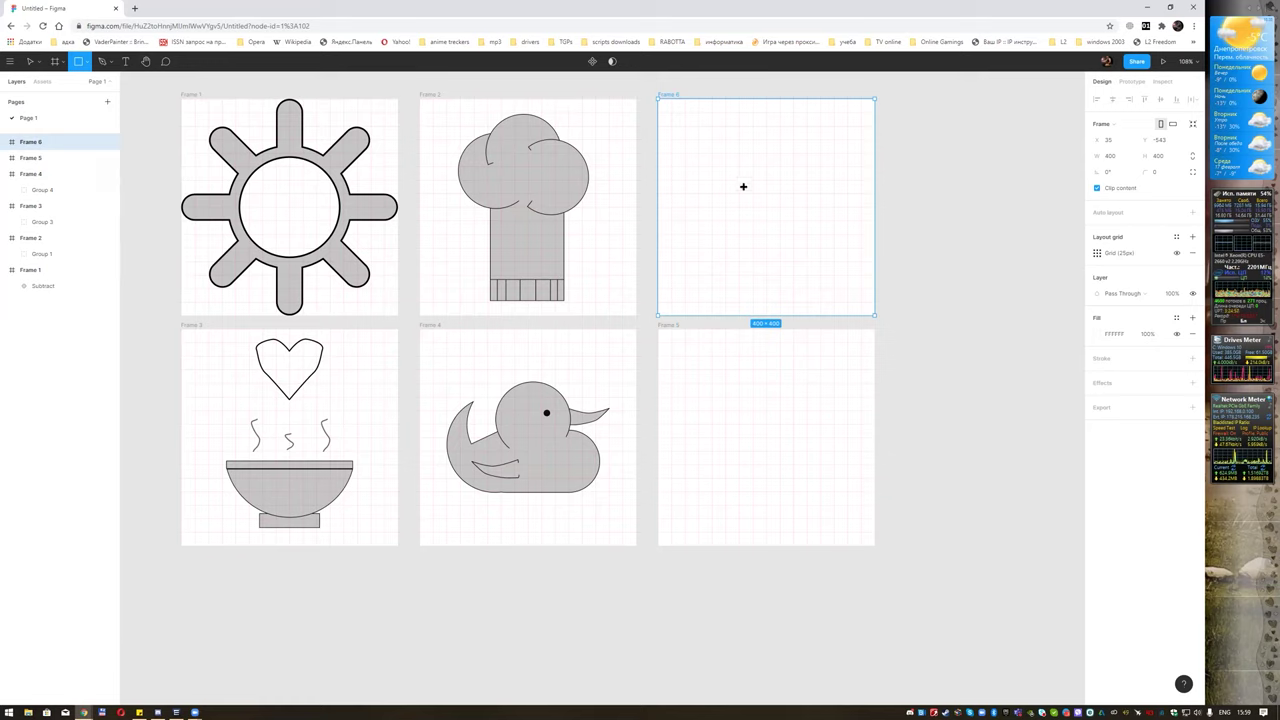
pyautogui.moveTo(732, 180); pyautogui.dragTo(811, 301)
pyautogui.moveTo(774, 233); pyautogui.dragTo(765, 224)
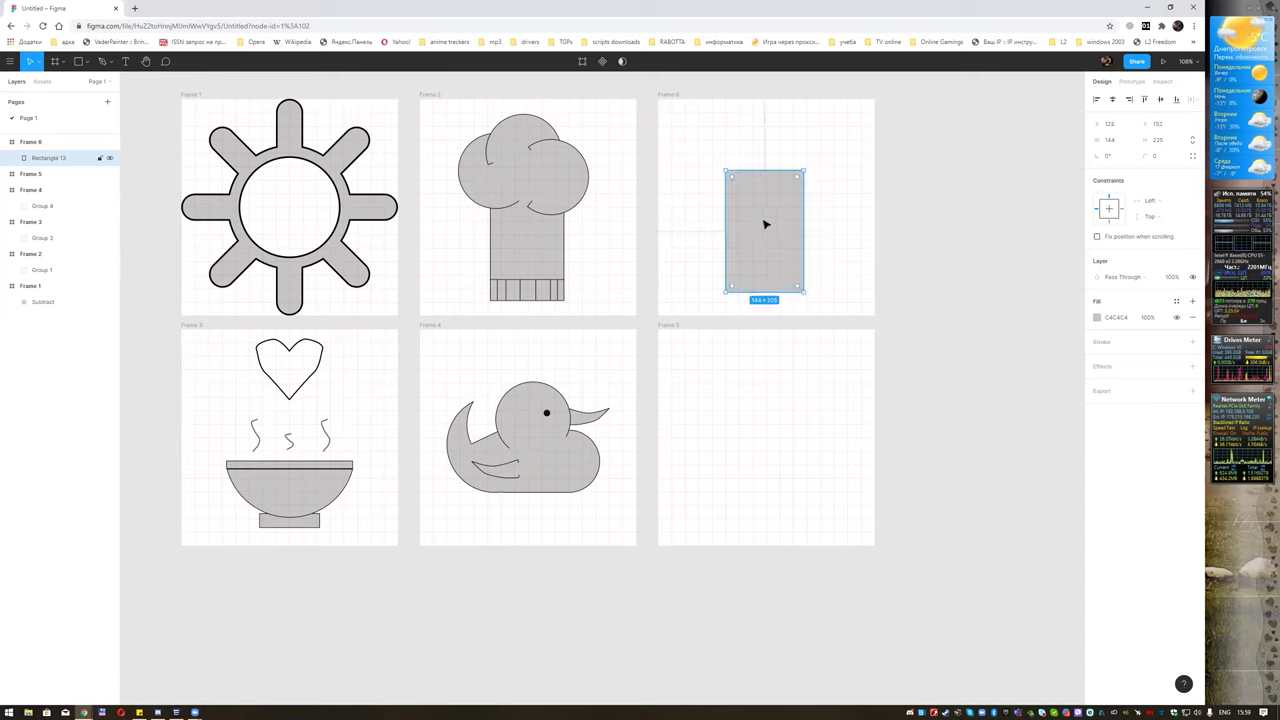
pyautogui.click(1191, 342)
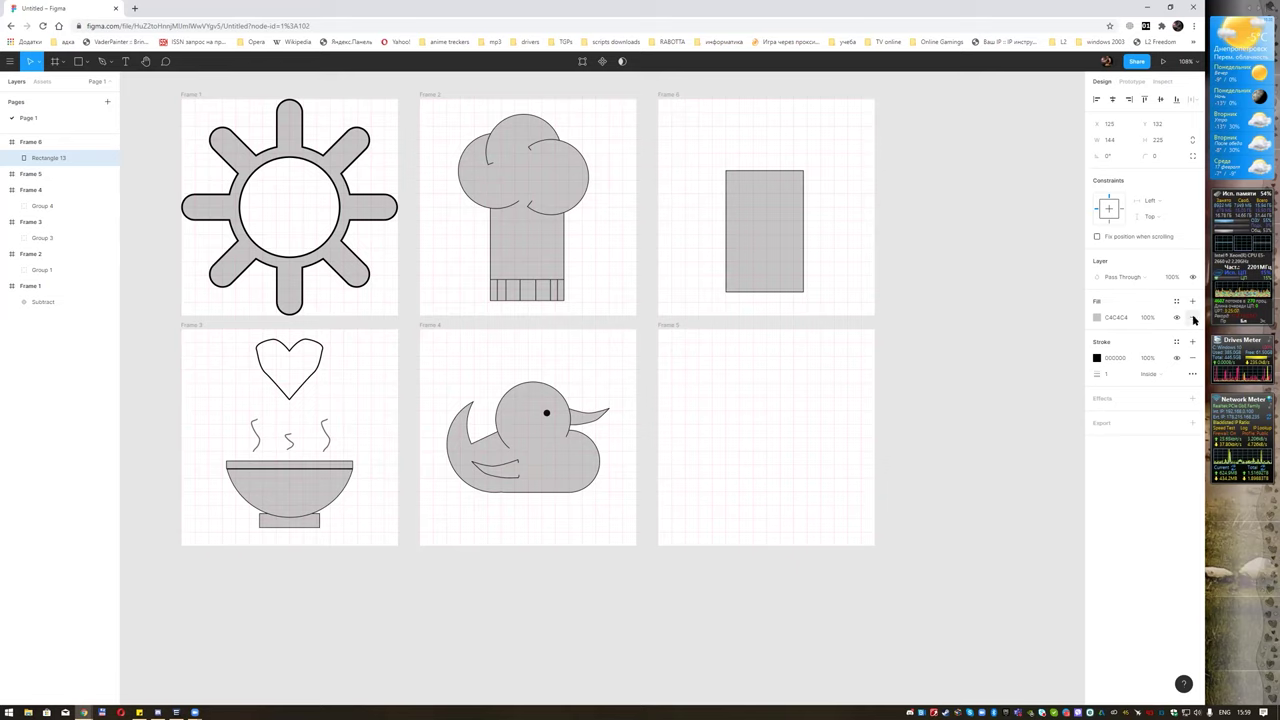
pyautogui.click(1193, 318)
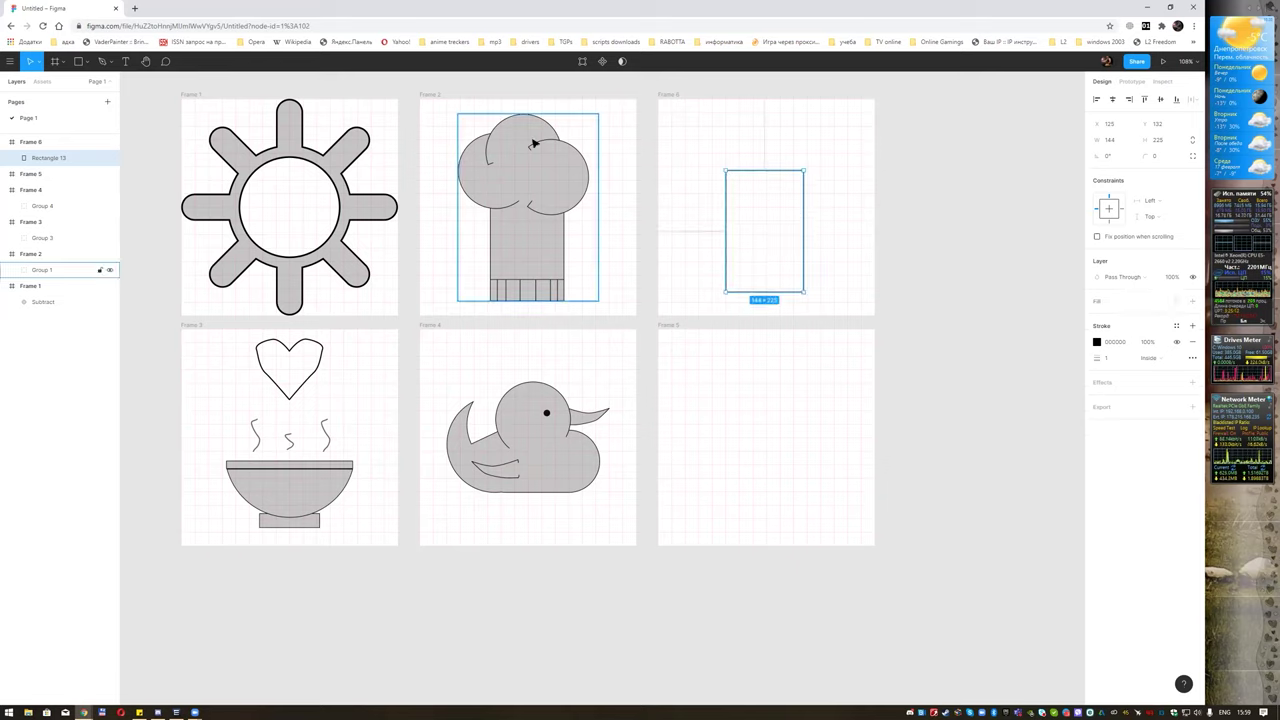
pyautogui.moveTo(764, 231)
pyautogui.moveTo(761, 223)
pyautogui.mouseDown()
pyautogui.moveTo(773, 145)
pyautogui.moveTo(770, 231)
pyautogui.moveTo(764, 157)
pyautogui.mouseUp()
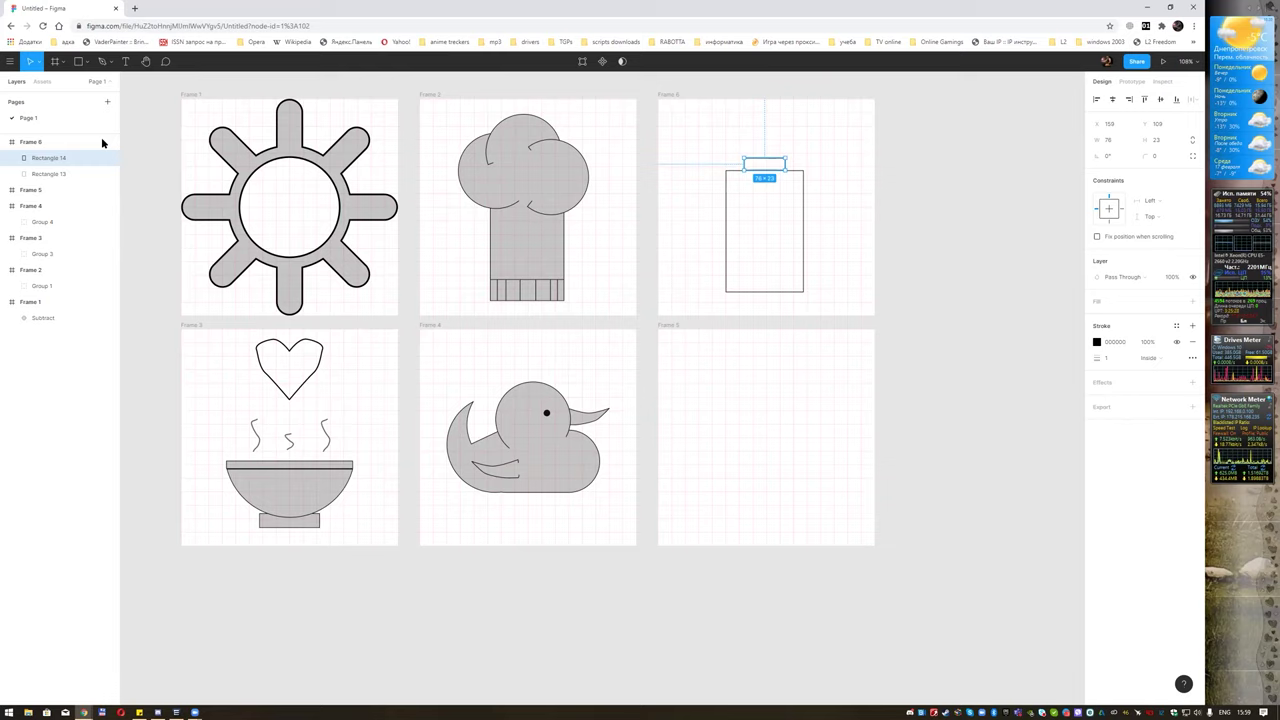
# Draw a 187-wide horizontal rim line on the body's top edge with a weight-4 stroke.
pyautogui.click(87, 62)
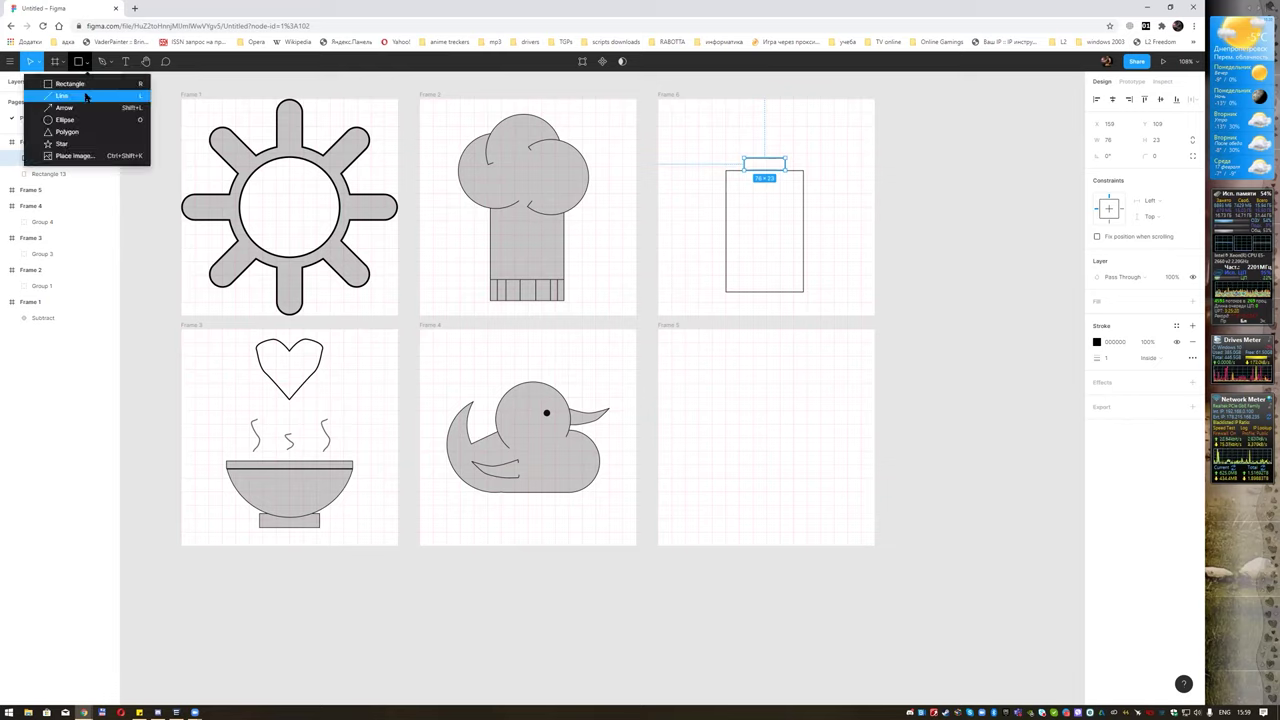
pyautogui.click(87, 96)
pyautogui.moveTo(714, 168); pyautogui.dragTo(819, 168)
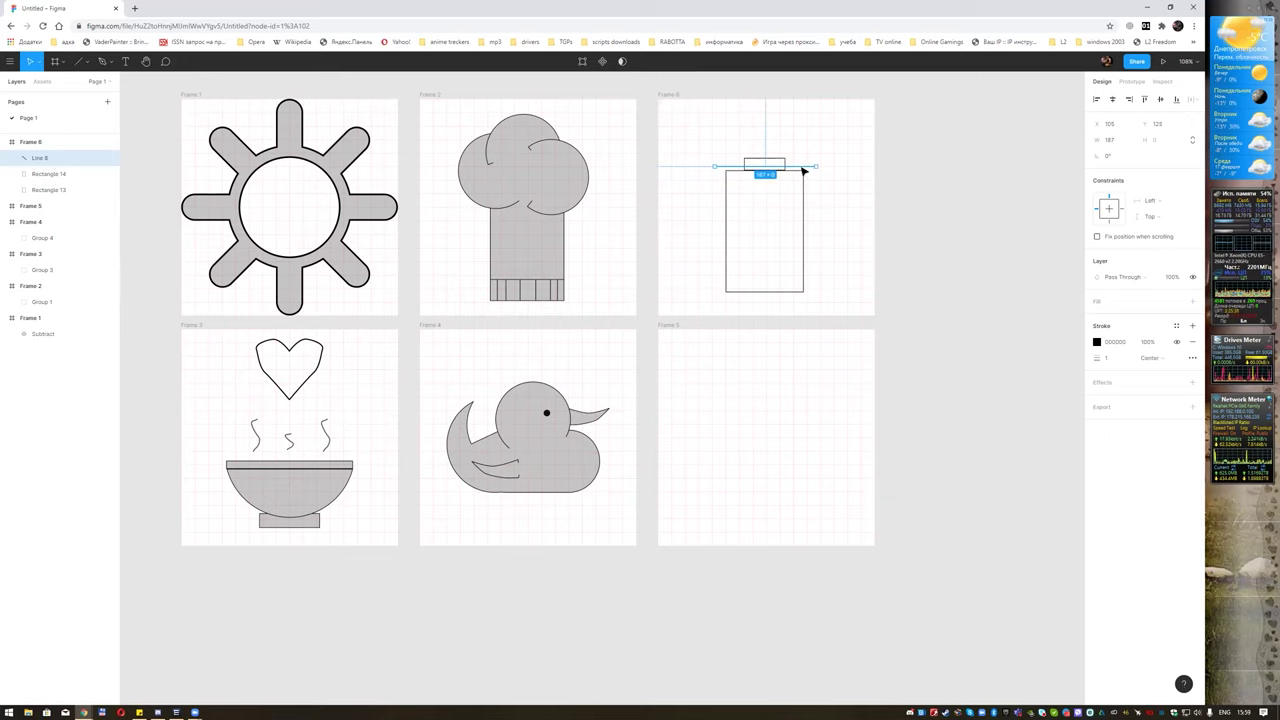
pyautogui.keyDown('ctrl'); pyautogui.scroll(2, 807, 168); pyautogui.keyUp('ctrl')
pyautogui.keyDown('ctrl'); pyautogui.scroll(4, 807, 168); pyautogui.keyUp('ctrl')
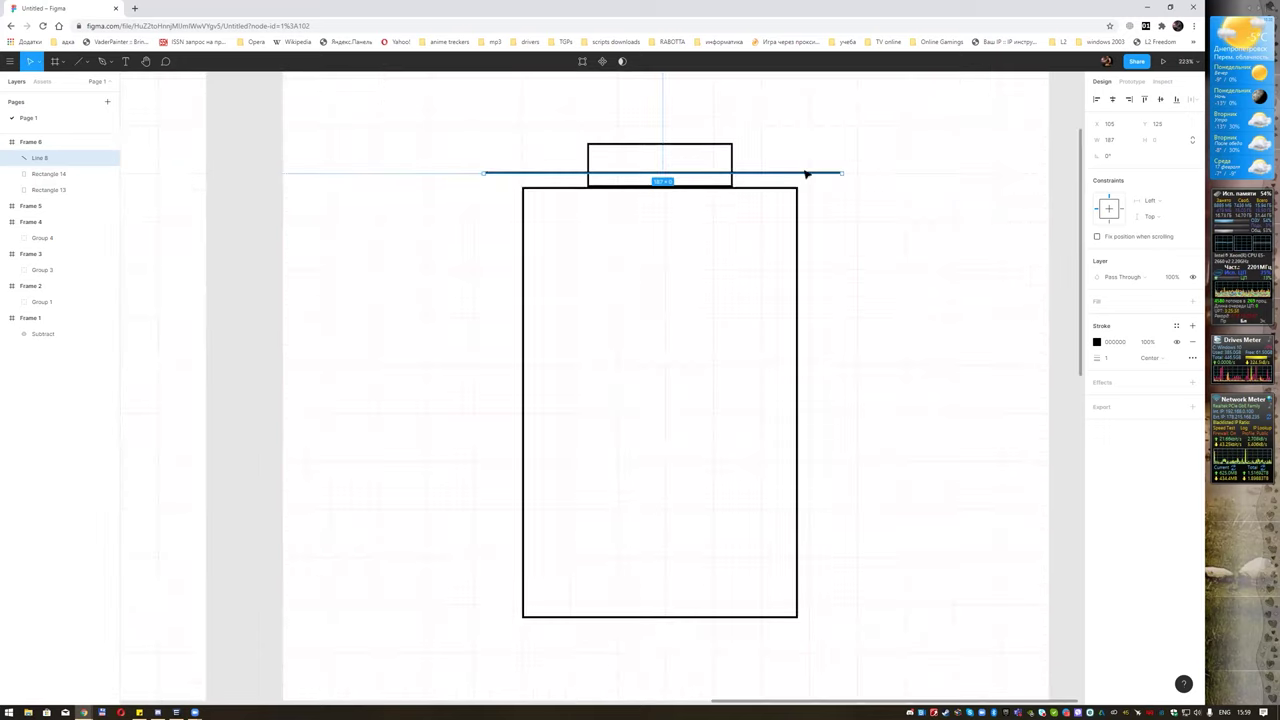
pyautogui.moveTo(788, 176); pyautogui.dragTo(786, 189)
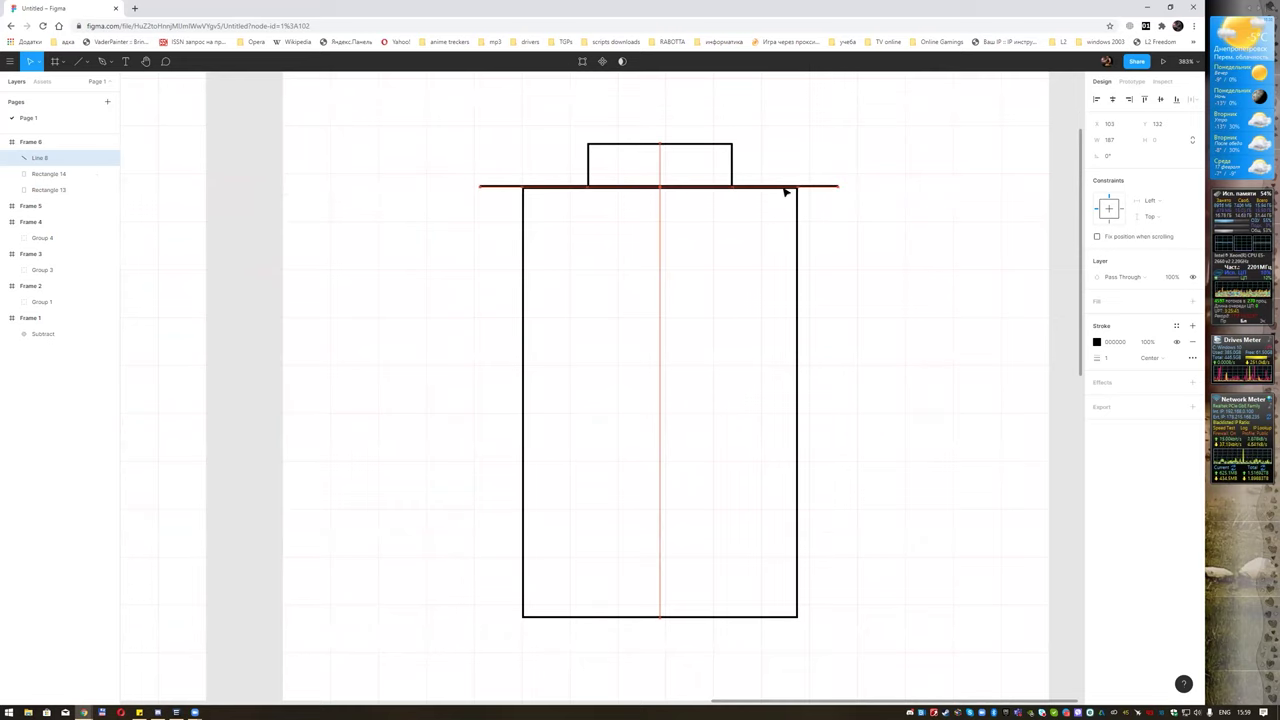
pyautogui.moveTo(1103, 357); pyautogui.dragTo(905, 301)
pyautogui.write('4')
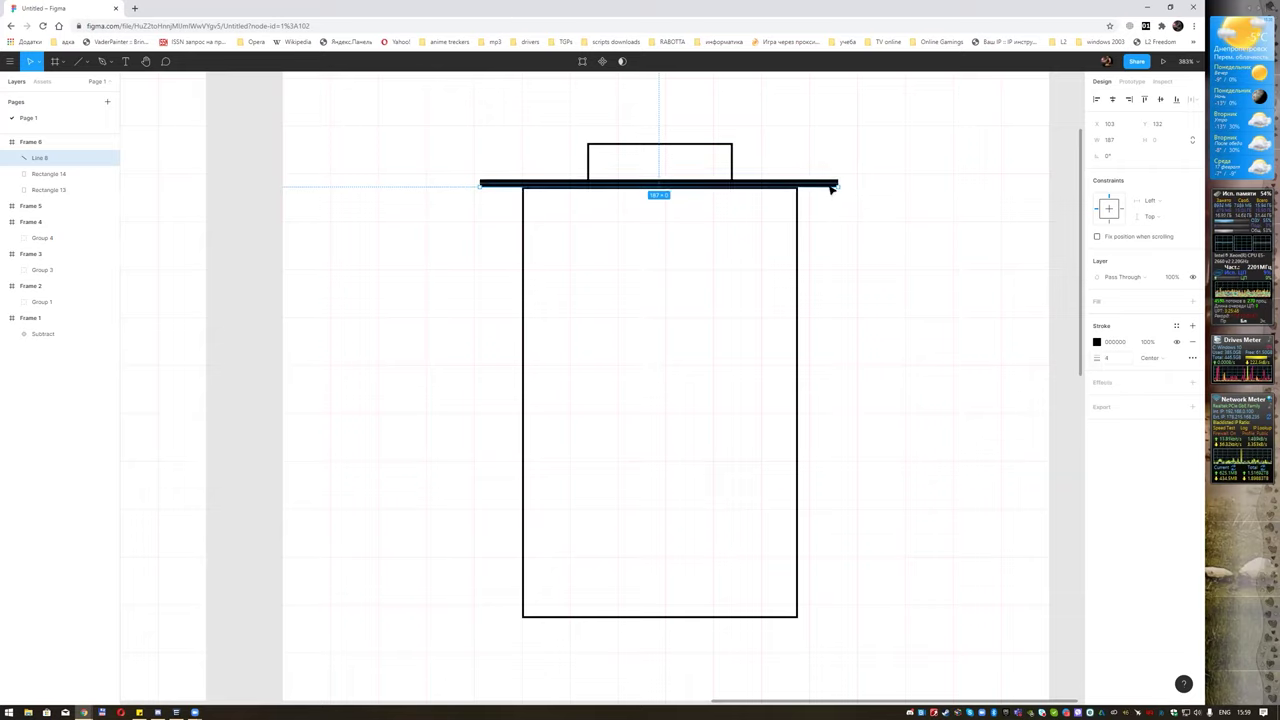
pyautogui.moveTo(826, 187); pyautogui.dragTo(824, 190)
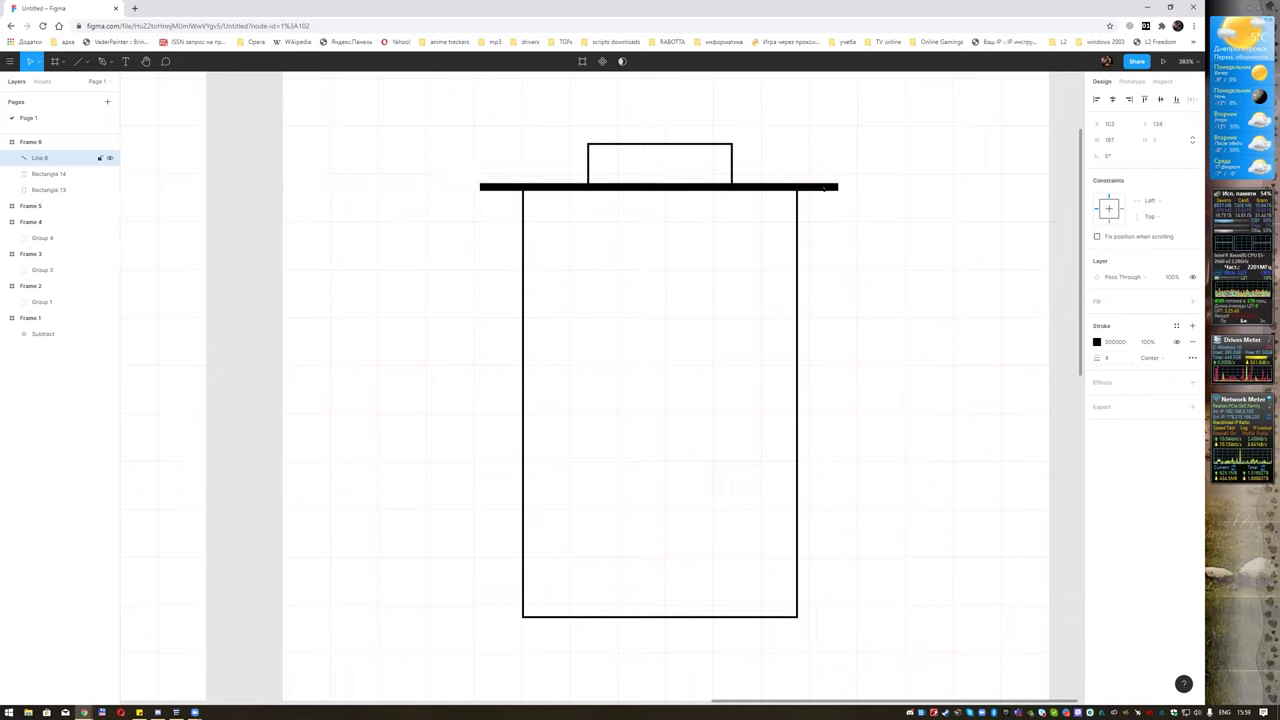
pyautogui.click(824, 188)
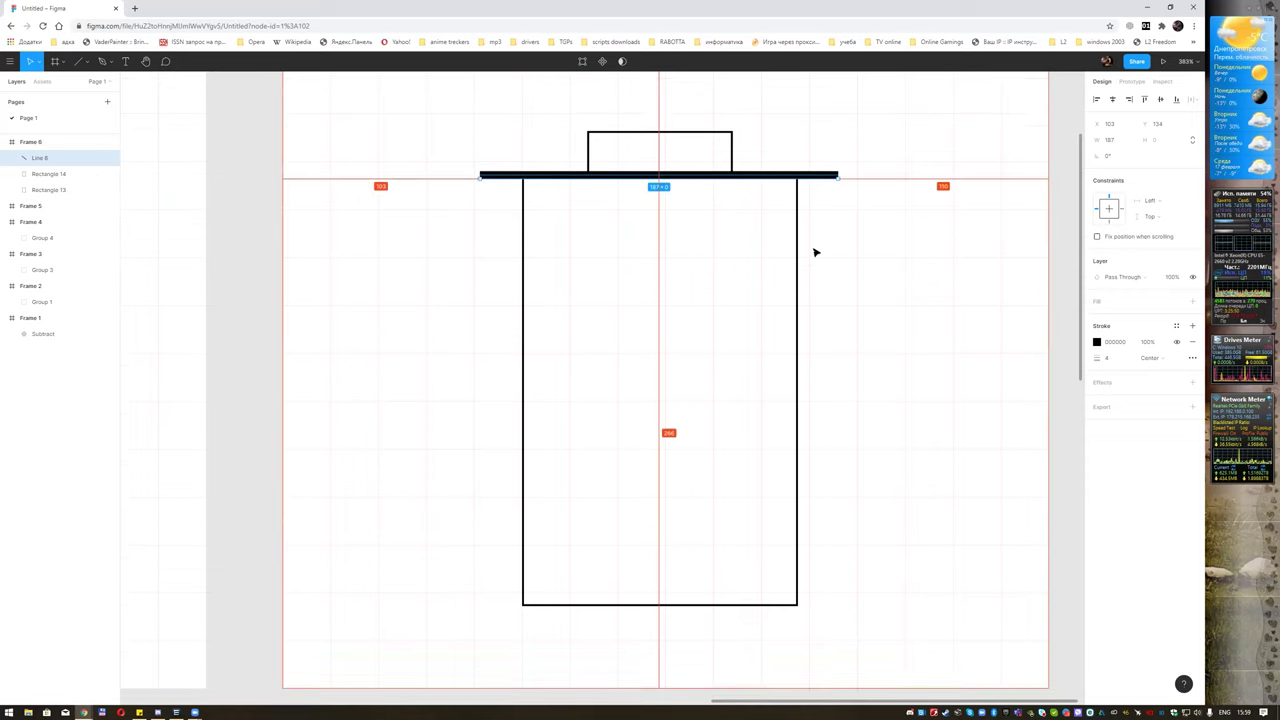
pyautogui.scroll(-2, 818, 255)
pyautogui.scroll(-2, 819, 263)
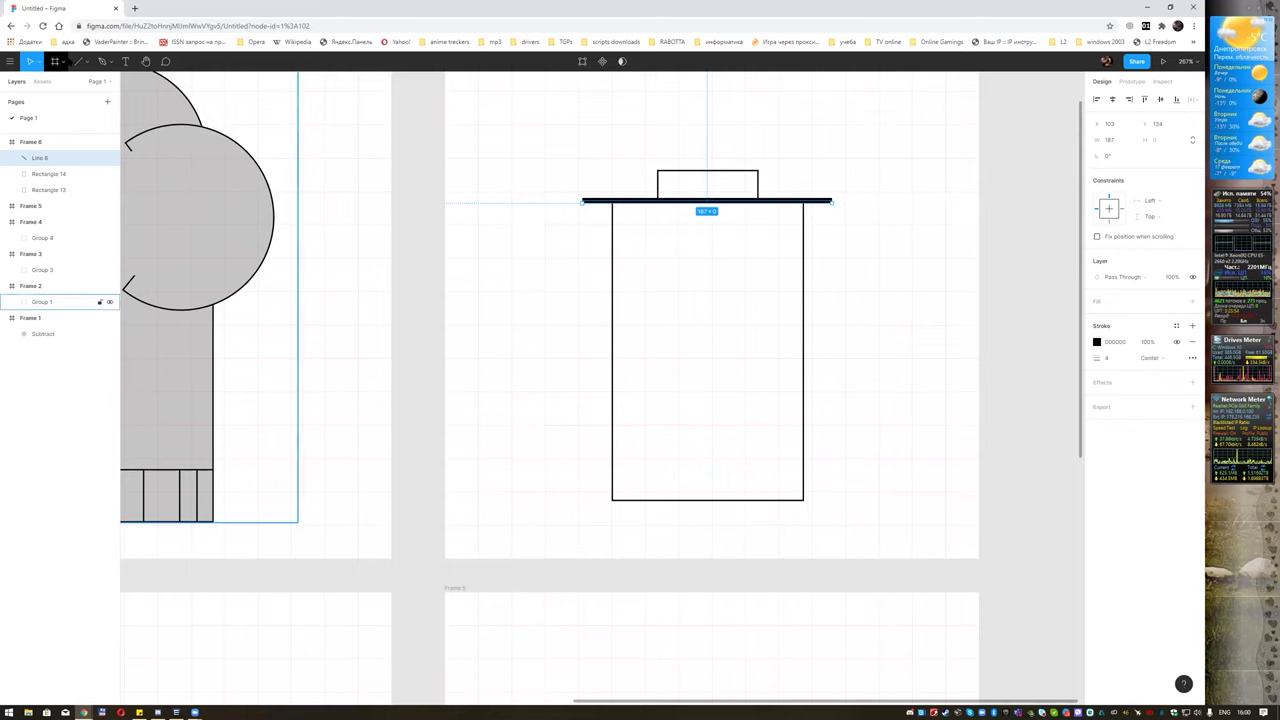
# Draw a 190-long weight-4 vertical stripe in the body and duplicate it across.
pyautogui.click(78, 61)
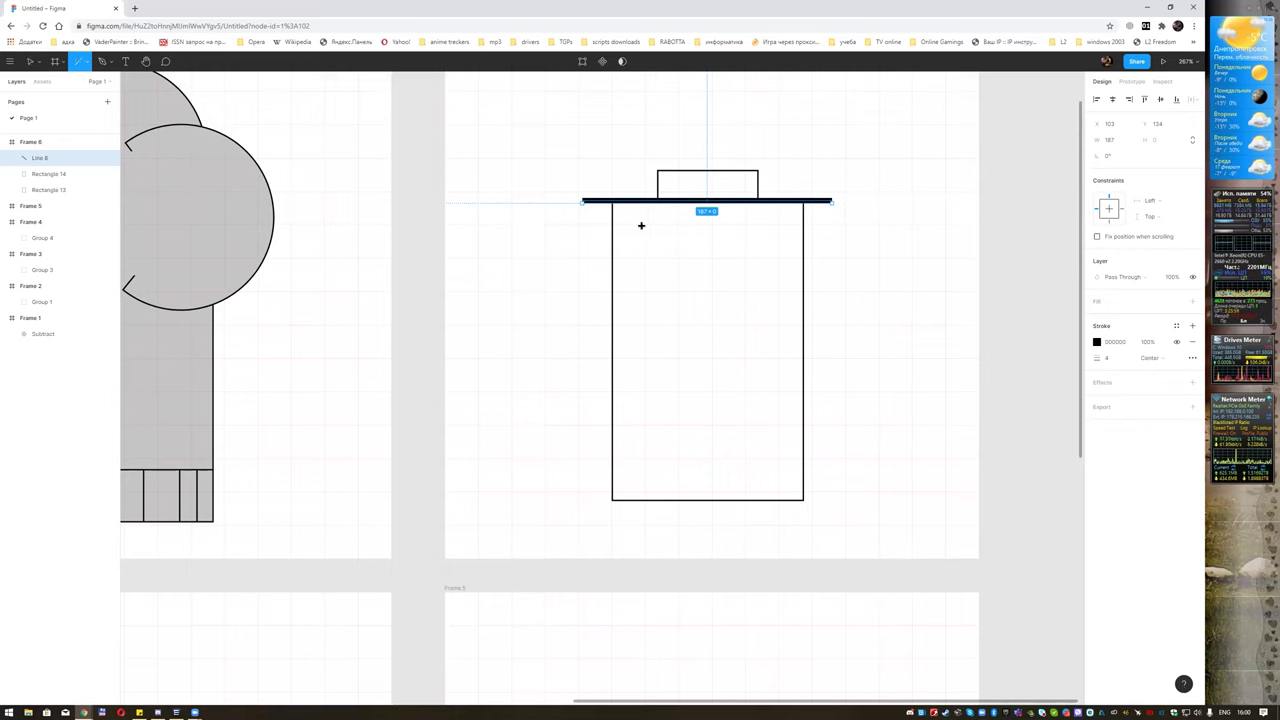
pyautogui.moveTo(643, 224); pyautogui.dragTo(643, 481)
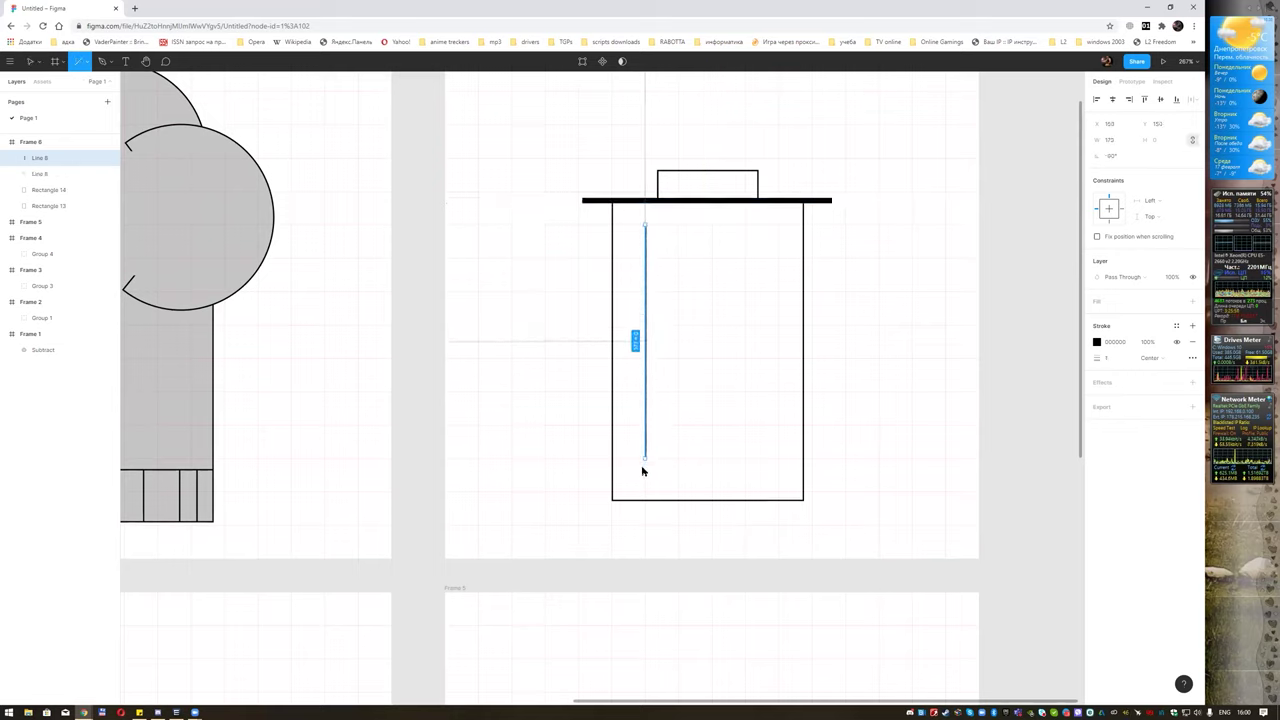
pyautogui.moveTo(1103, 355); pyautogui.dragTo(1112, 355)
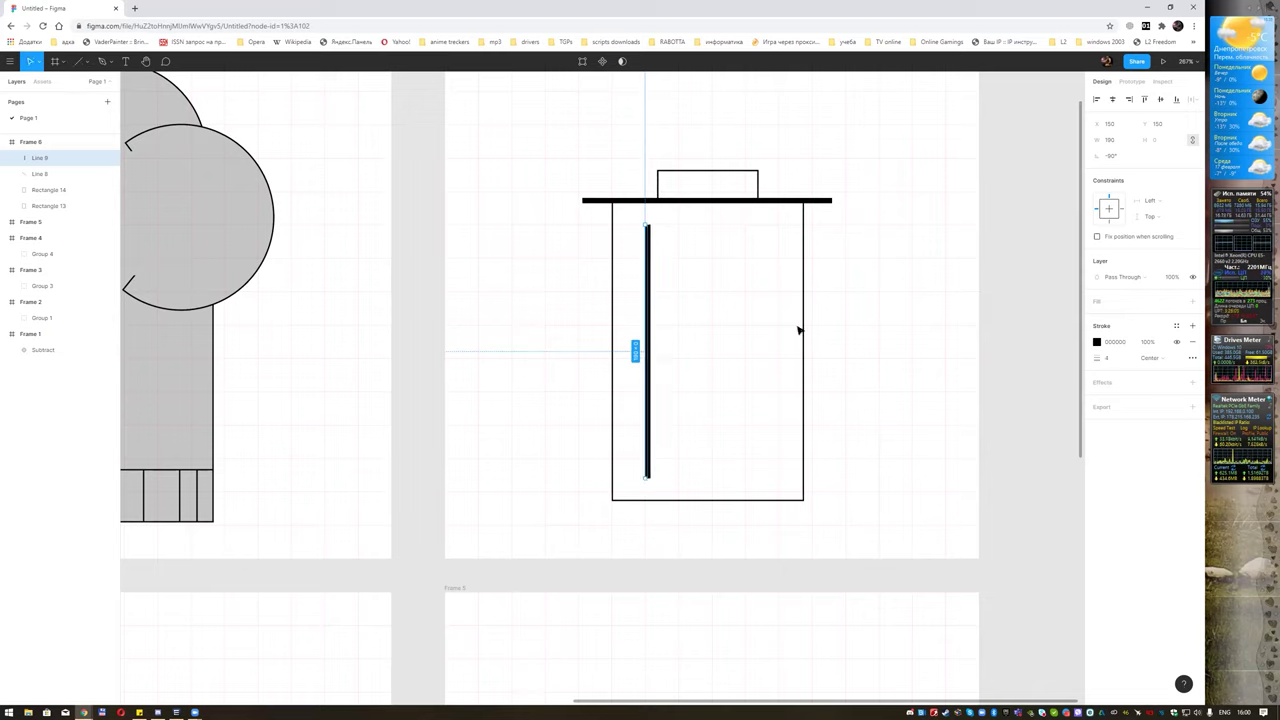
pyautogui.moveTo(650, 299); pyautogui.dragTo(681, 302)
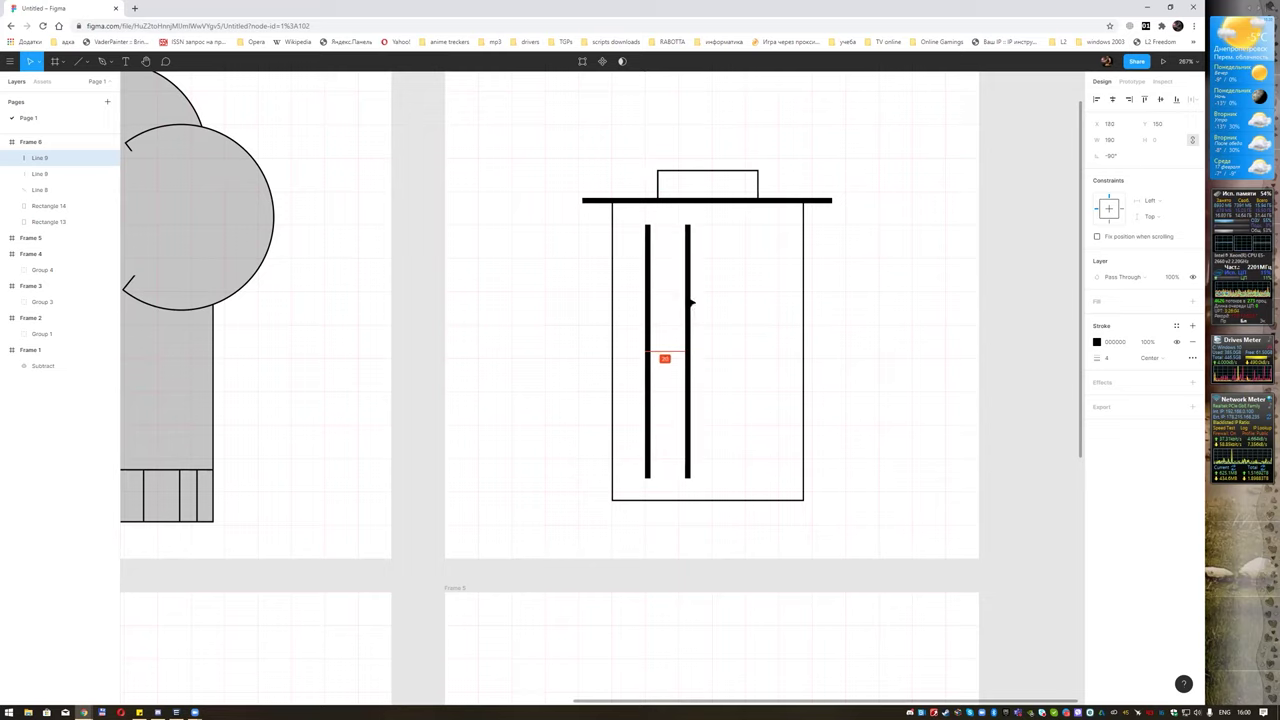
pyautogui.moveTo(680, 301); pyautogui.dragTo(779, 311)
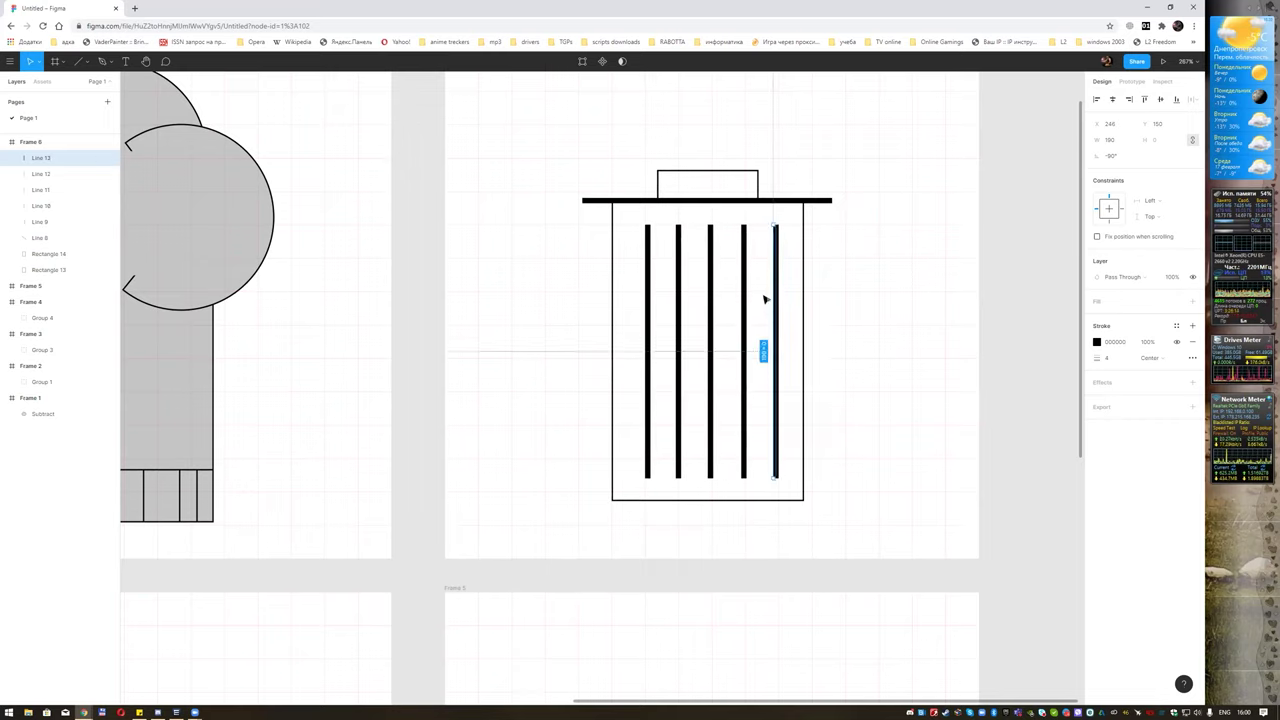
# Keep the lid at full opacity and adjust its outline thickness.
pyautogui.click(703, 176)
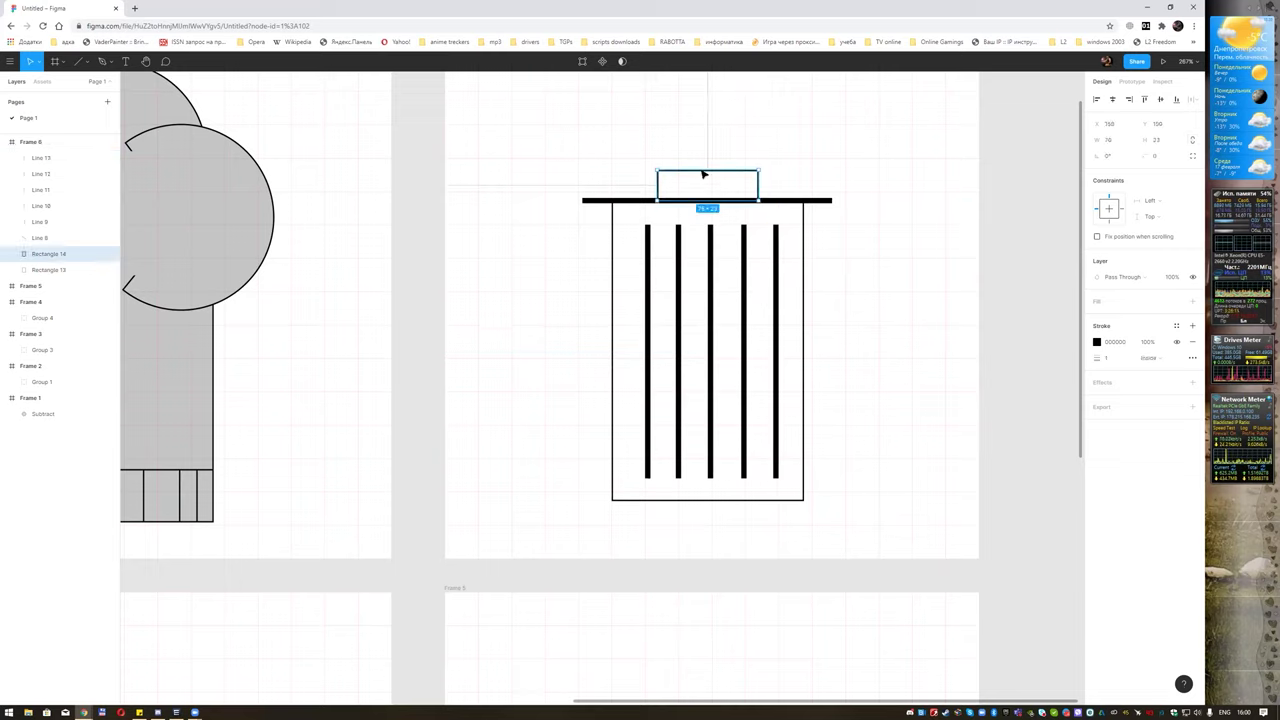
pyautogui.press('2')
pyautogui.hotkey('ctrl', 'z')
pyautogui.click(1109, 362)
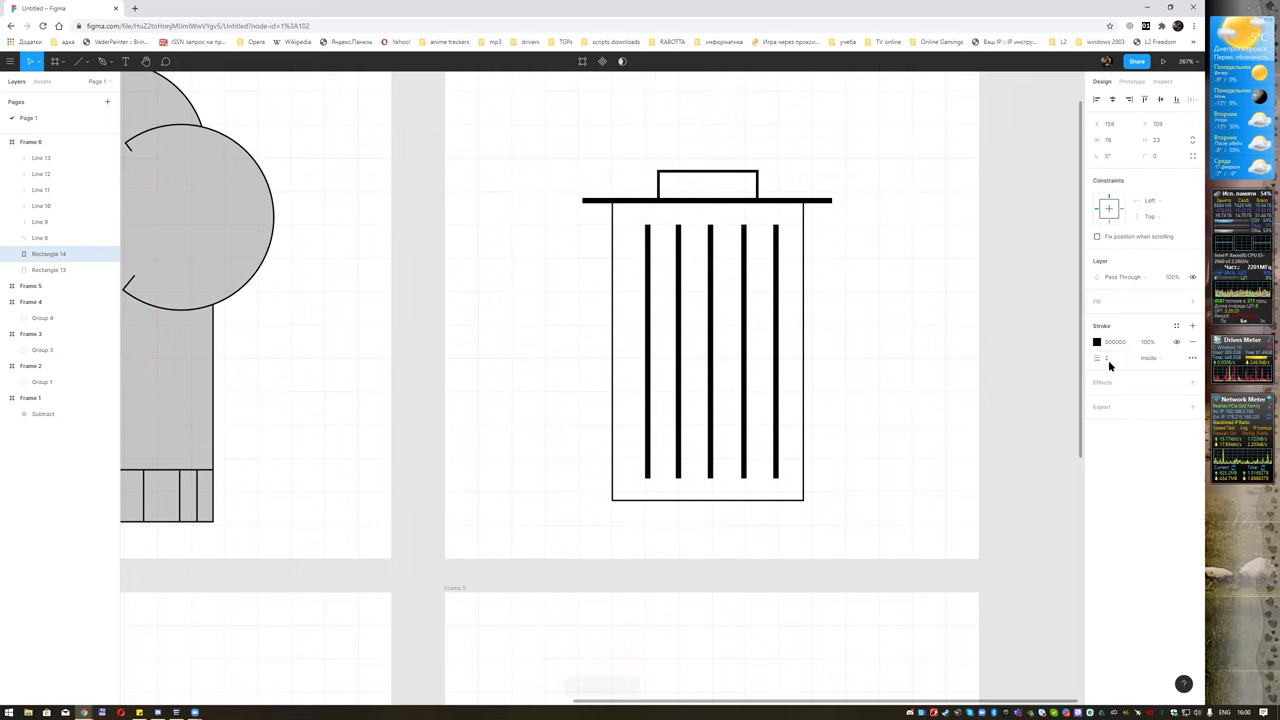
pyautogui.click(853, 301)
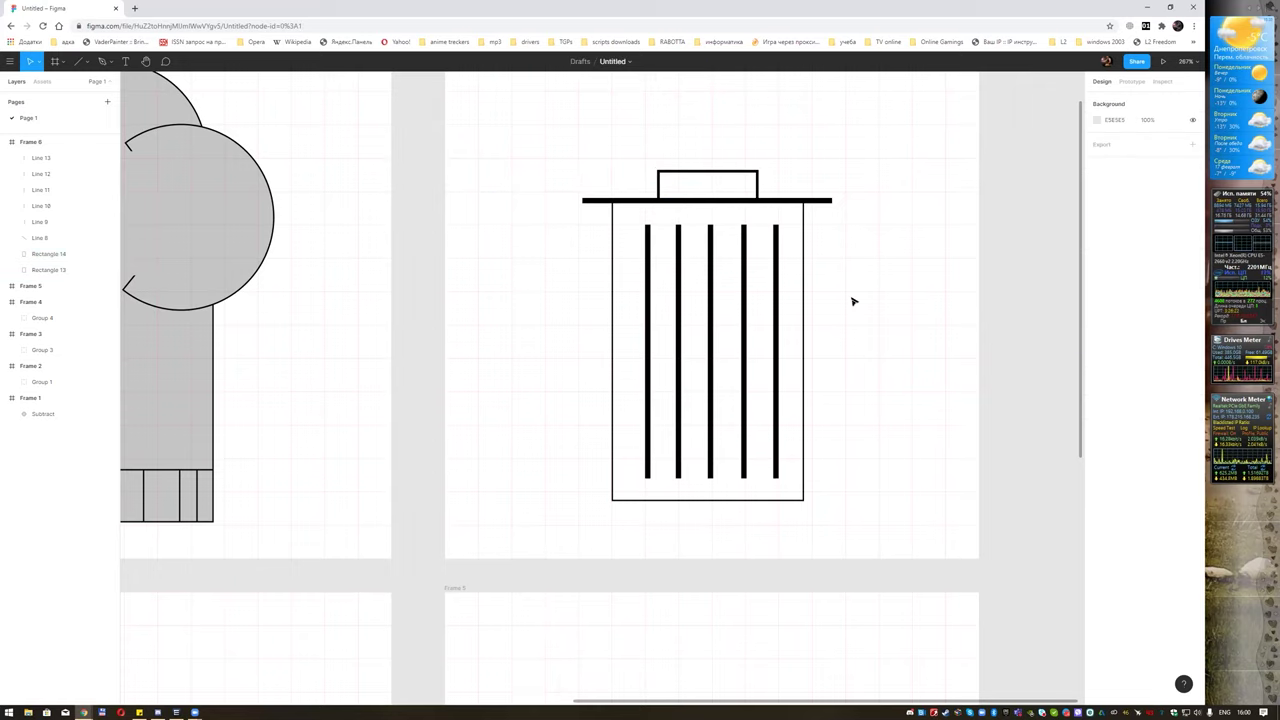
# Group the trash can's body, lid, rim and stripes into Group 5.
pyautogui.scroll(-2, 853, 301)
pyautogui.scroll(-2, 853, 301)
pyautogui.scroll(-1, 853, 301)
pyautogui.moveTo(672, 196); pyautogui.dragTo(874, 431)
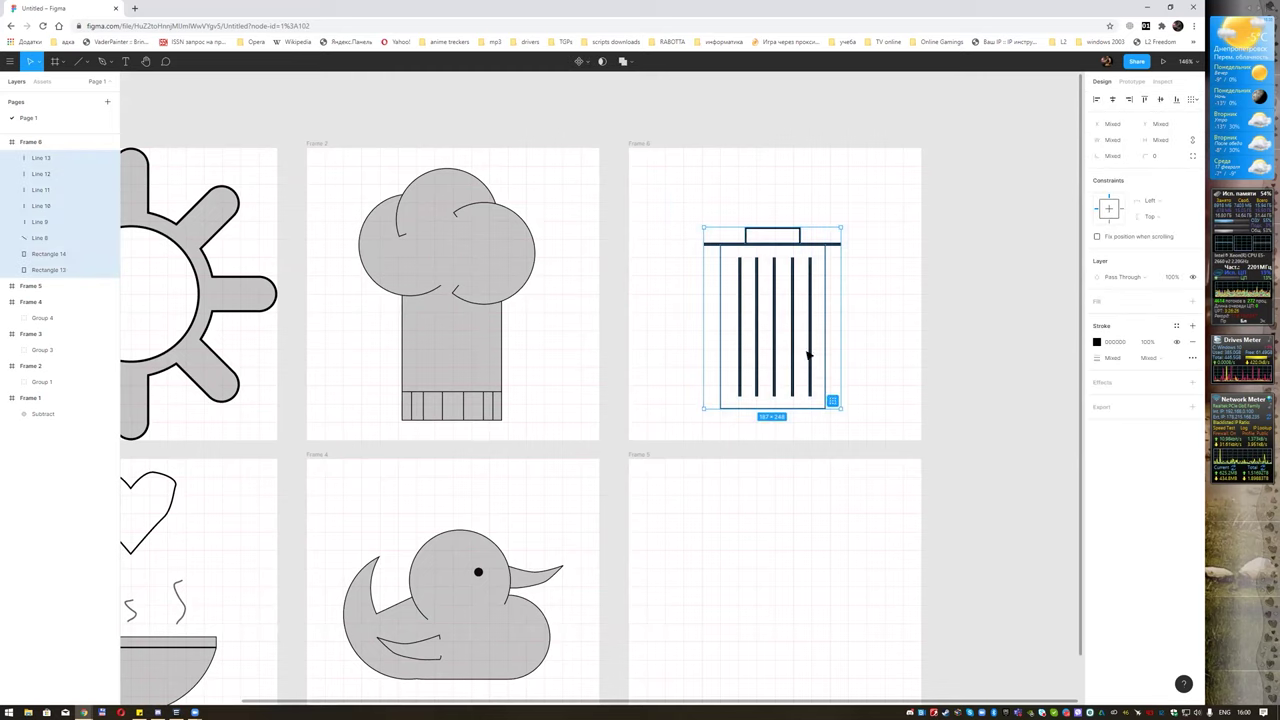
pyautogui.hotkey('ctrl', 'g')
# Move the trash can group into the centre of Frame 6.
pyautogui.moveTo(786, 314); pyautogui.dragTo(772, 252)
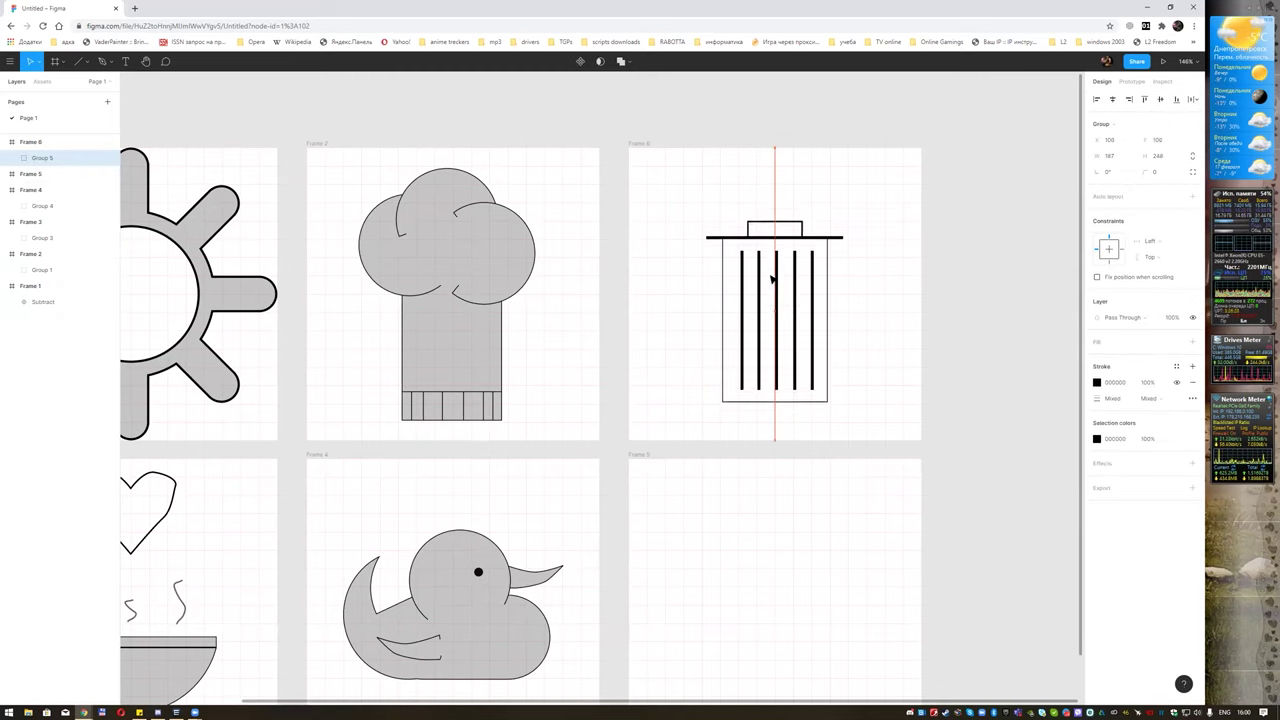
pyautogui.moveTo(772, 252); pyautogui.dragTo(769, 262)
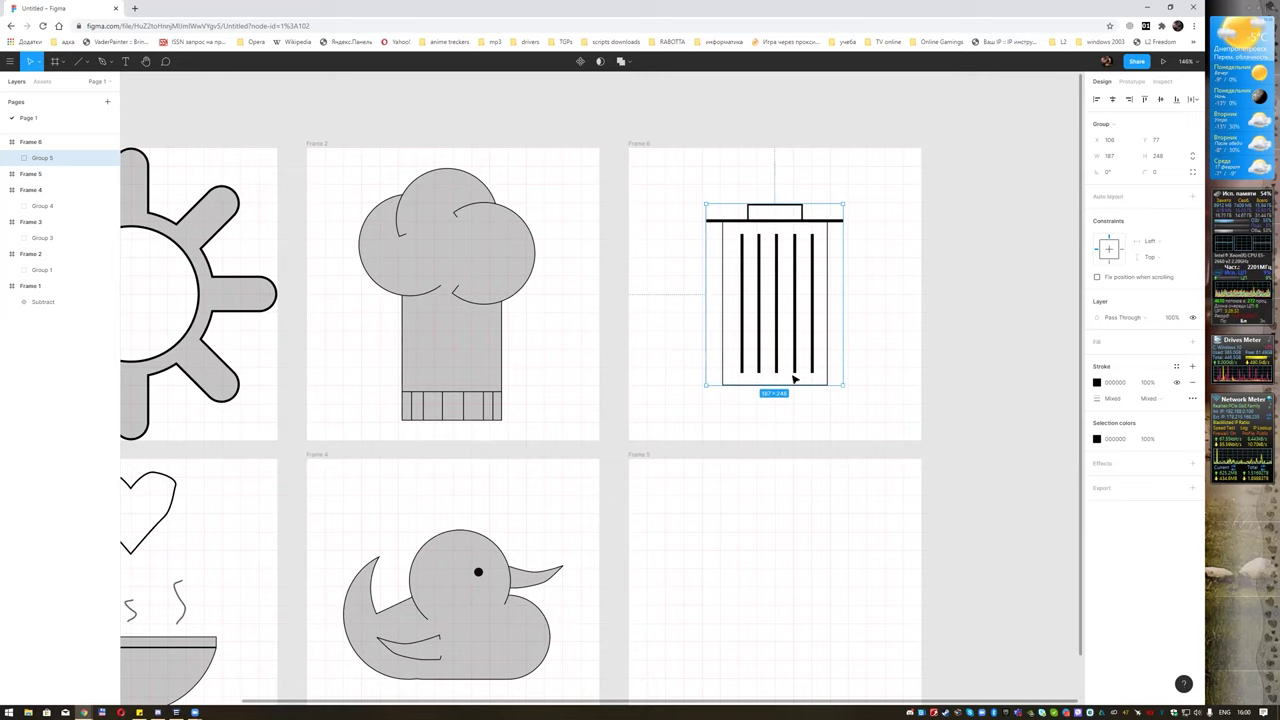
pyautogui.scroll(-2, 763, 420)
pyautogui.scroll(-2, 764, 410)
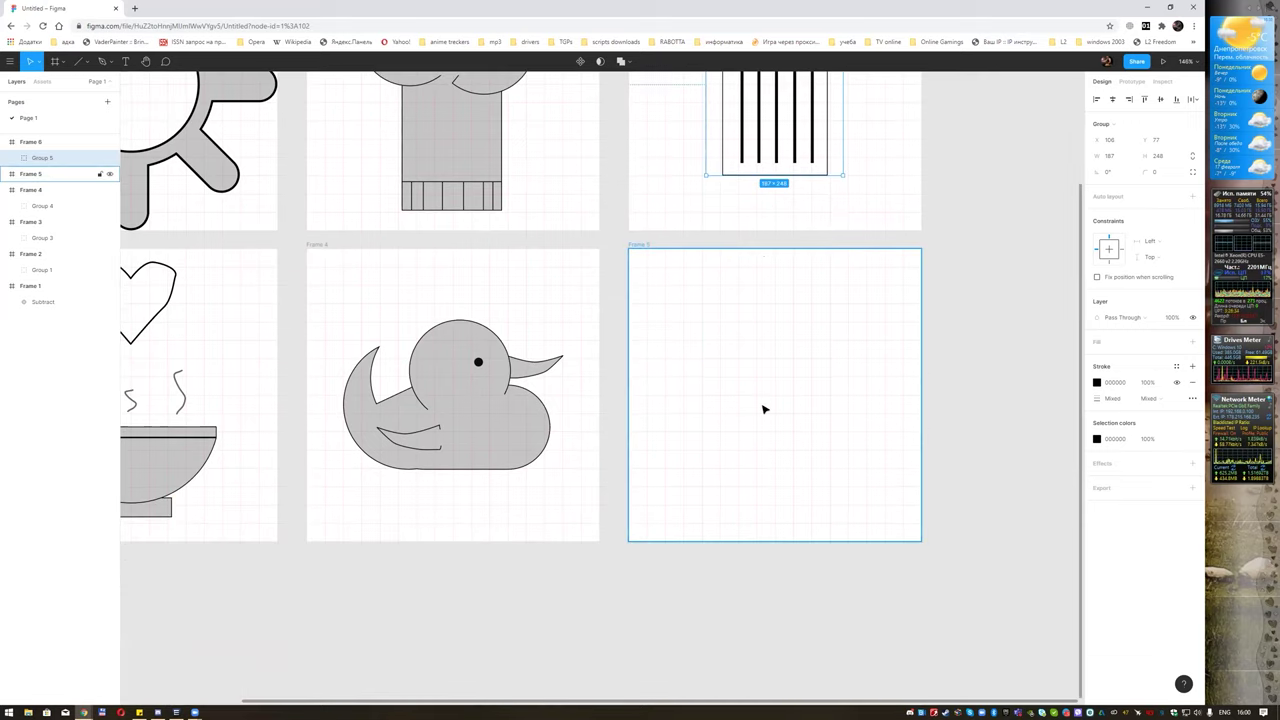
pyautogui.scroll(1, 763, 409)
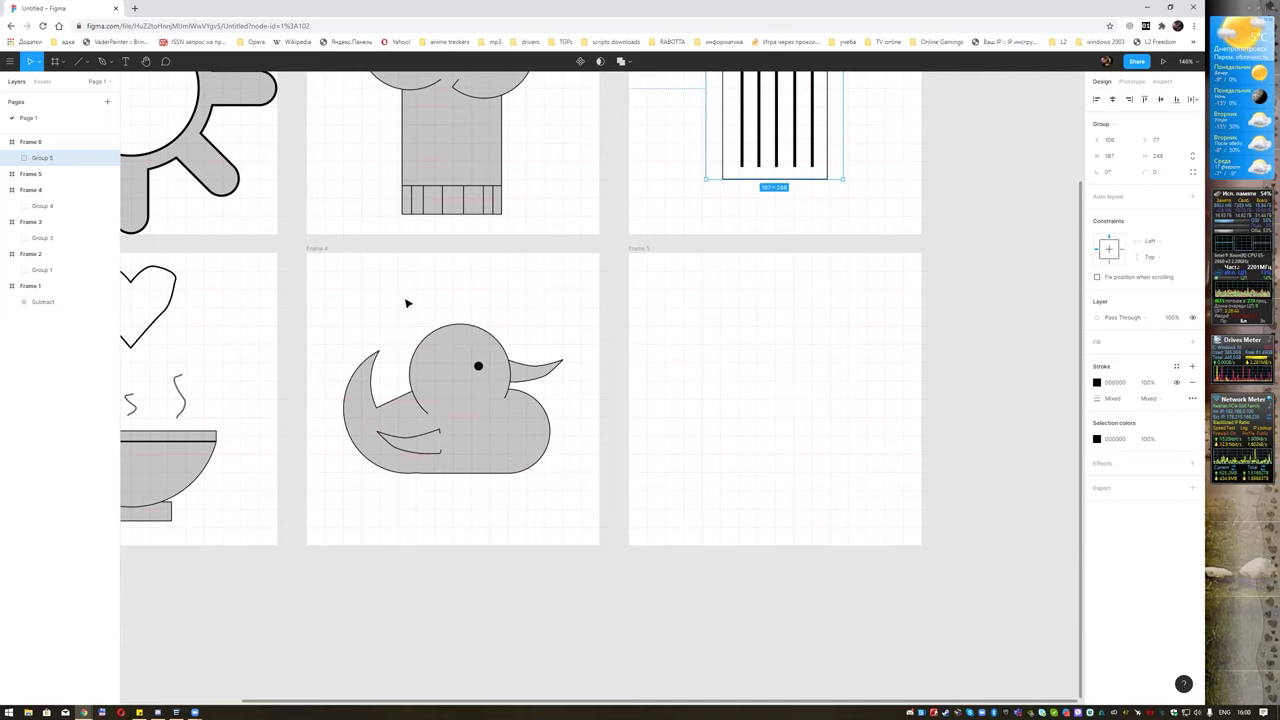
# Draw an unfilled, black-outlined building rectangle in Frame 5.
pyautogui.click(87, 62)
pyautogui.click(70, 84)
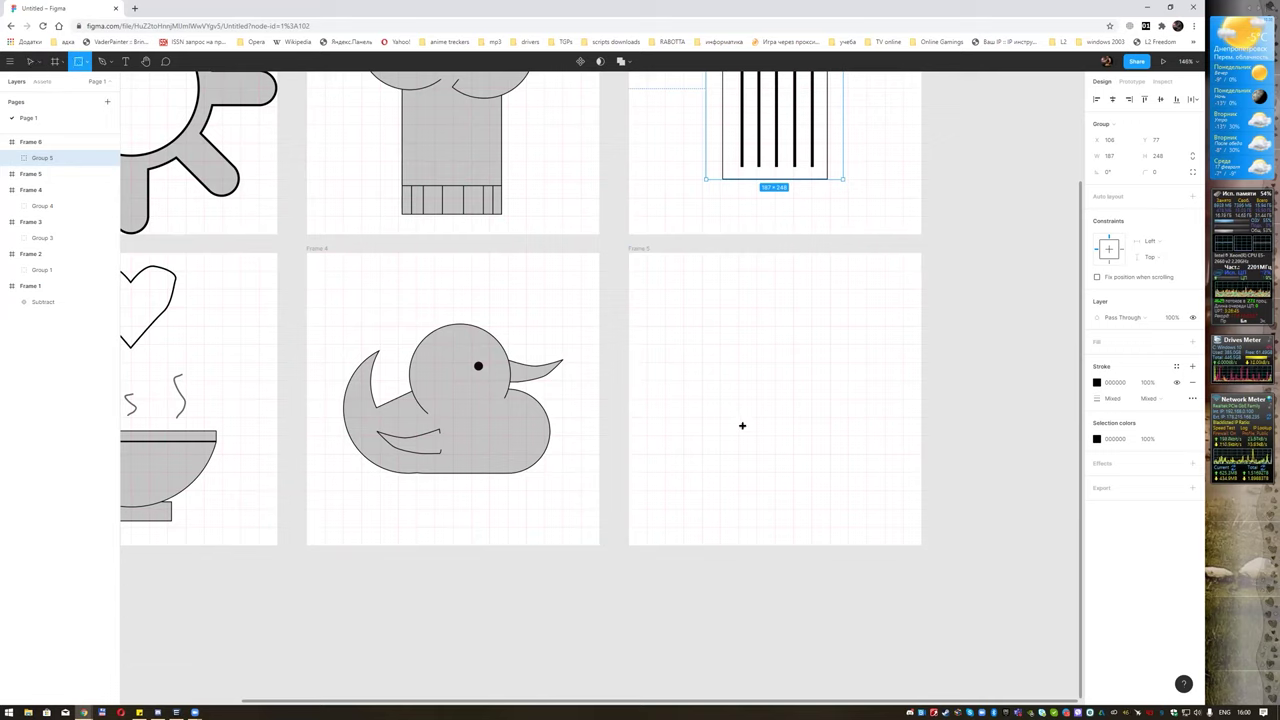
pyautogui.moveTo(728, 362); pyautogui.dragTo(844, 514)
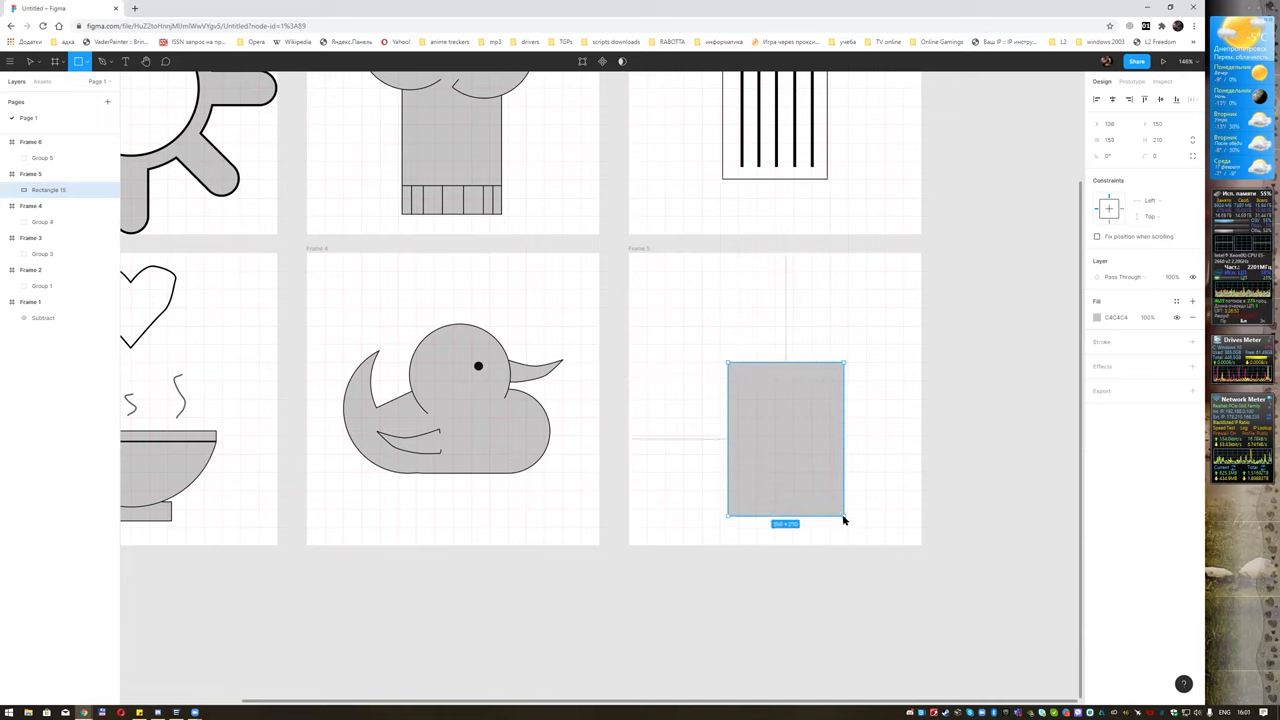
pyautogui.moveTo(796, 458); pyautogui.dragTo(782, 416)
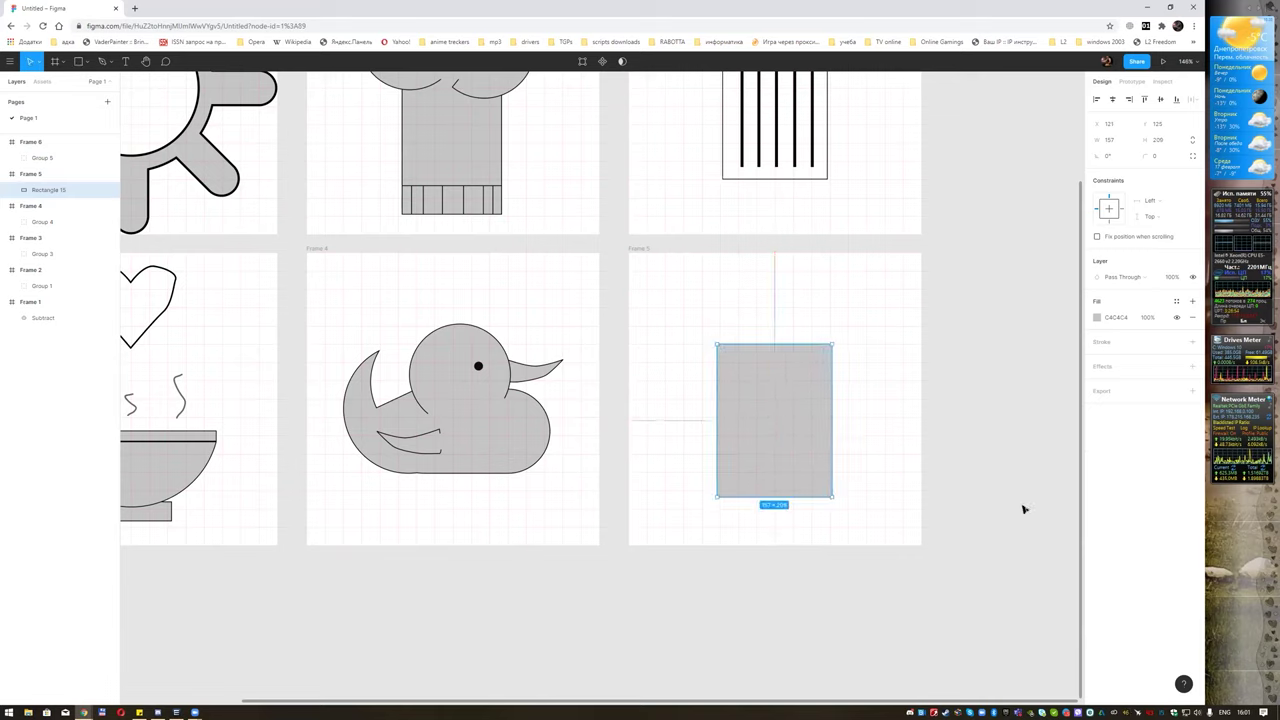
pyautogui.click(1190, 344)
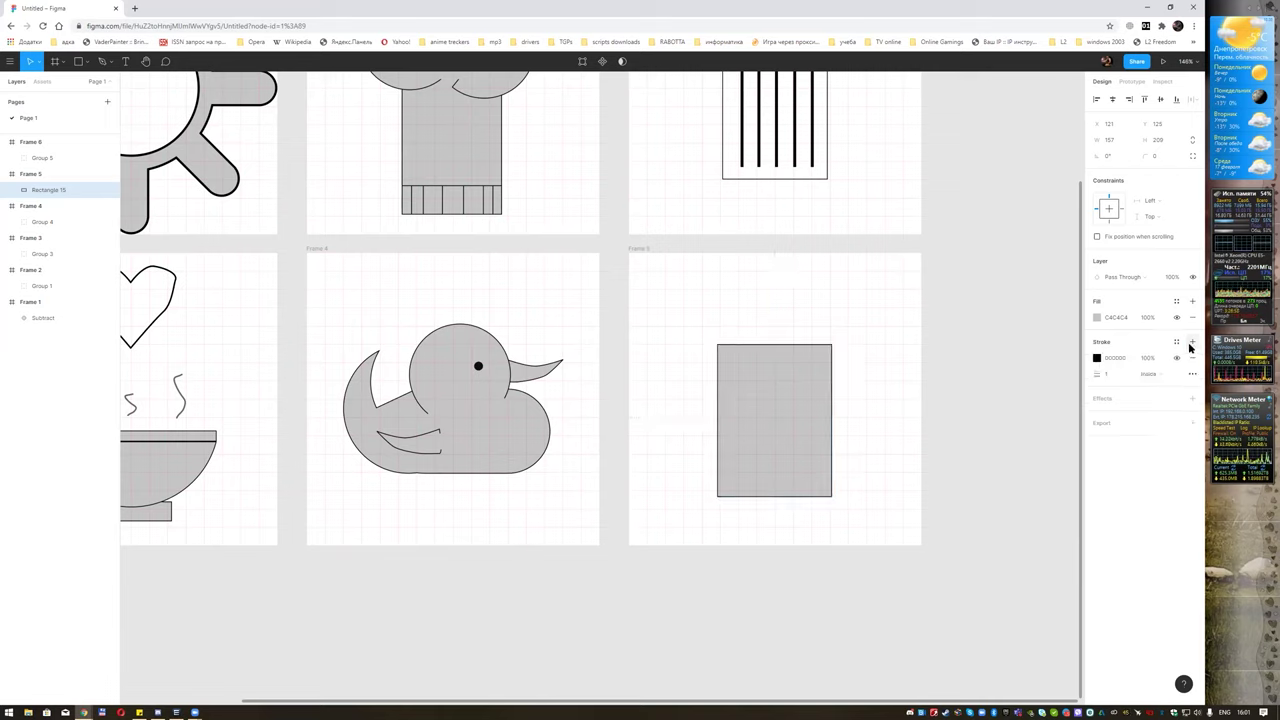
pyautogui.click(1190, 318)
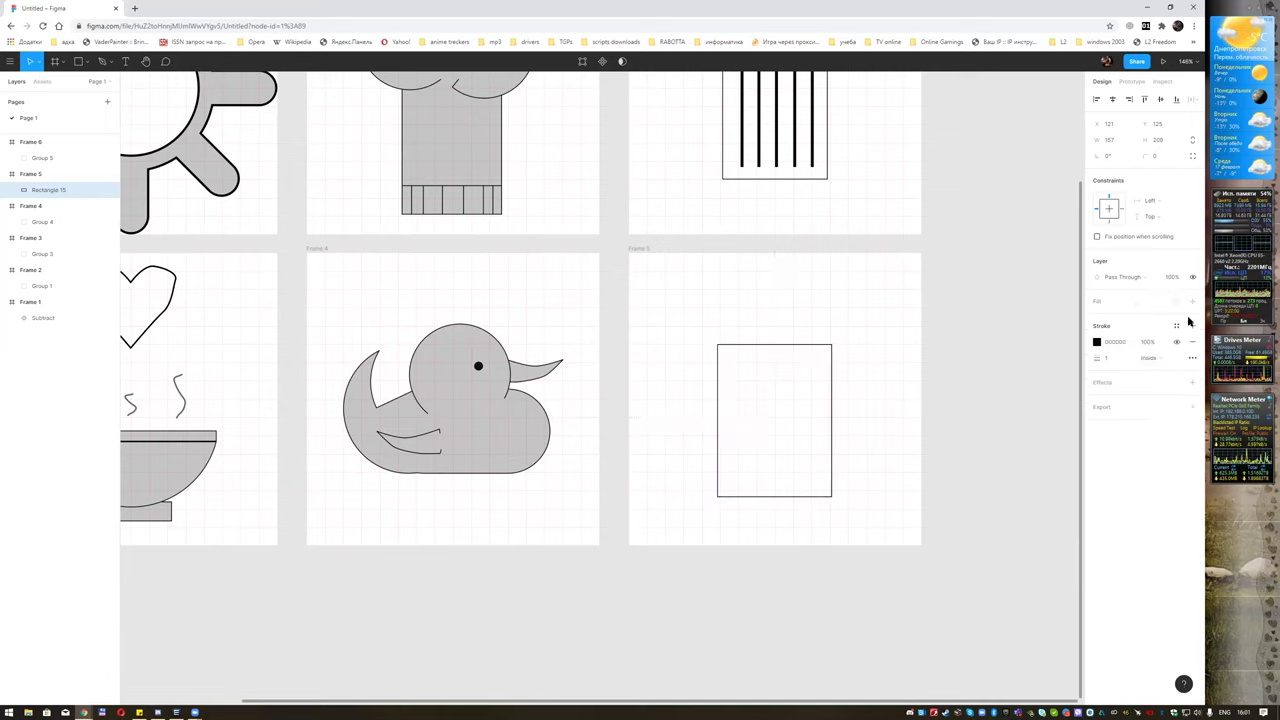
pyautogui.press('2')
pyautogui.hotkey('ctrl', 'z')
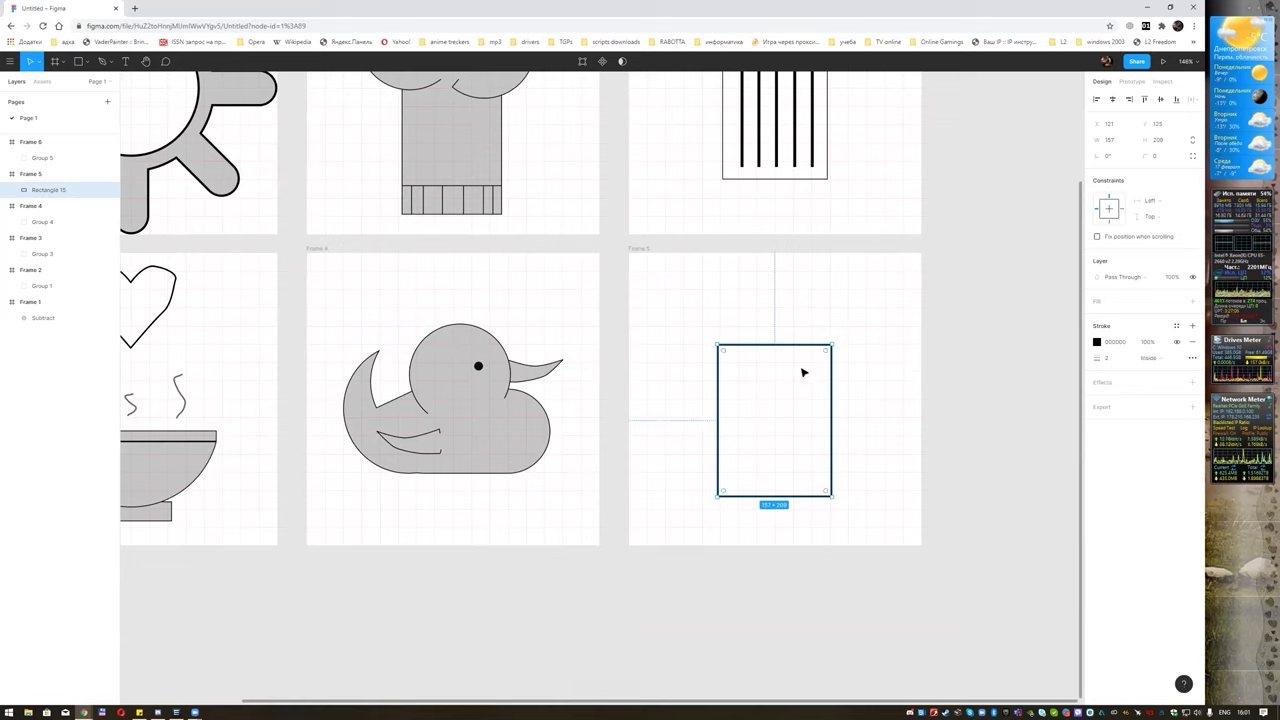
# Paste a copy and resize it into a 30×77 door centred at the building's bottom.
pyautogui.hotkey('ctrl', 'v')
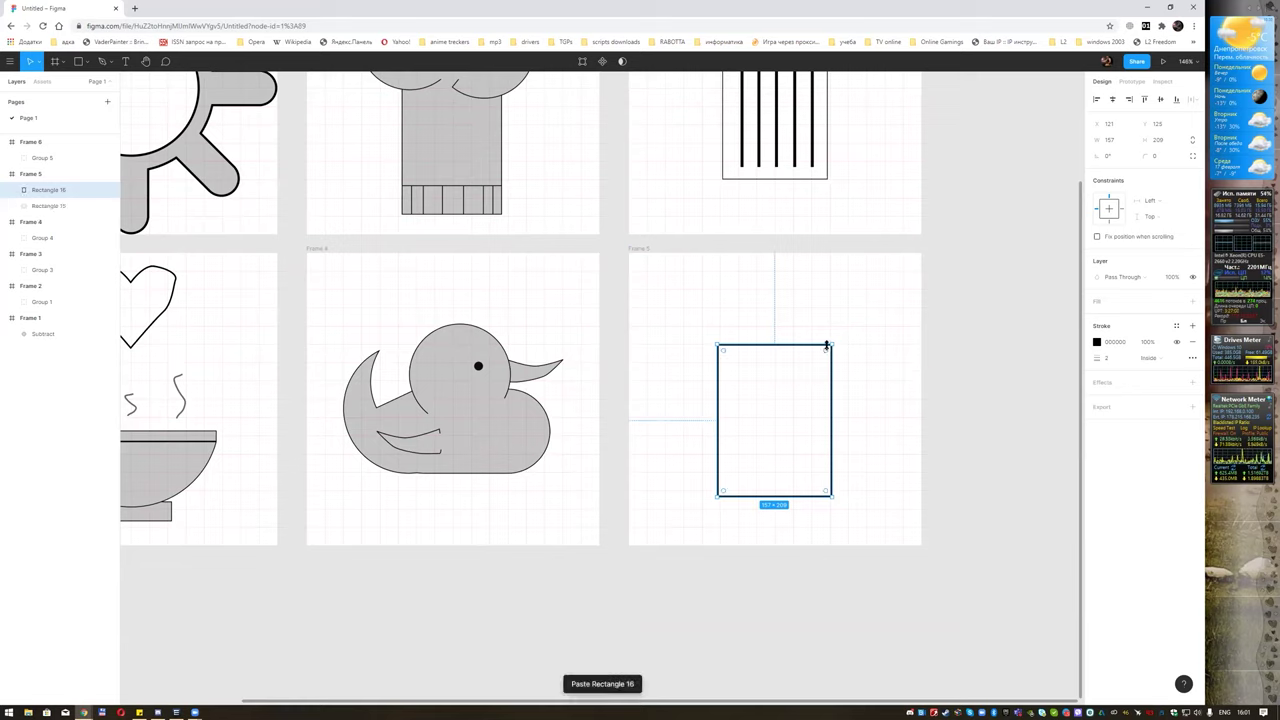
pyautogui.moveTo(829, 346)
pyautogui.mouseDown()
pyautogui.moveTo(759, 412)
pyautogui.moveTo(782, 443)
pyautogui.mouseUp()
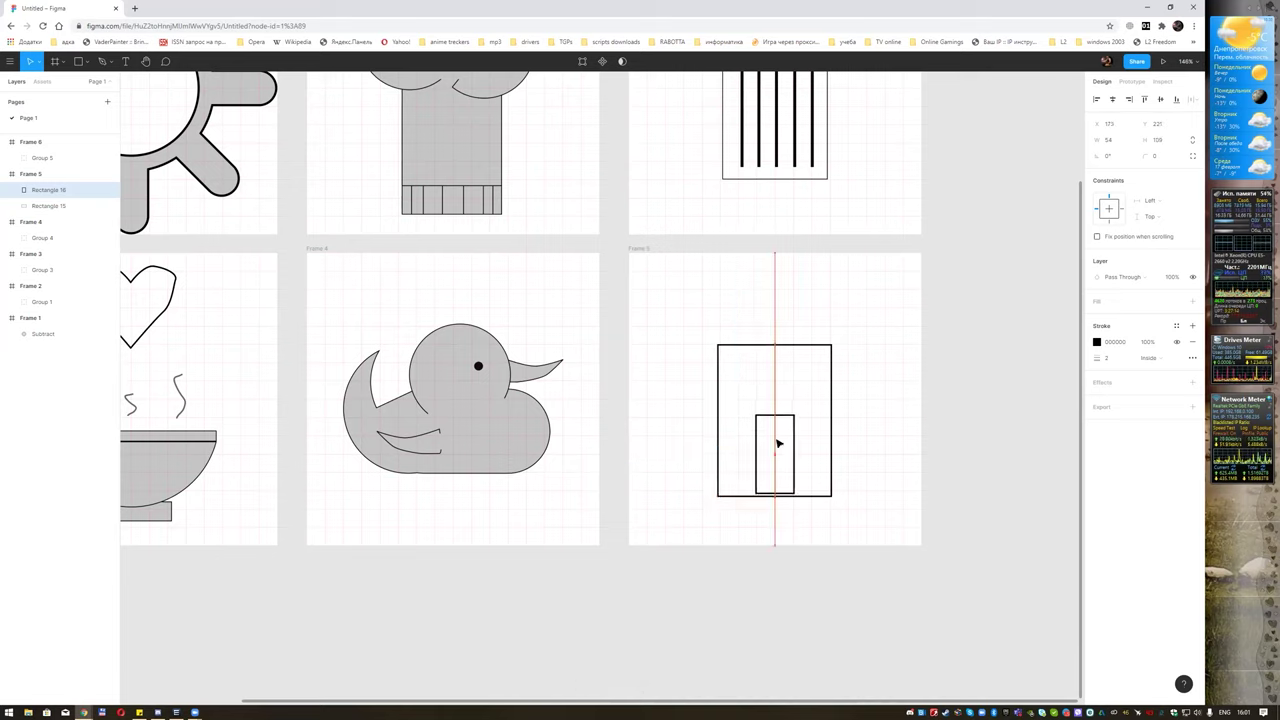
pyautogui.moveTo(782, 443)
pyautogui.mouseDown()
pyautogui.moveTo(779, 428)
pyautogui.moveTo(786, 460)
pyautogui.mouseUp()
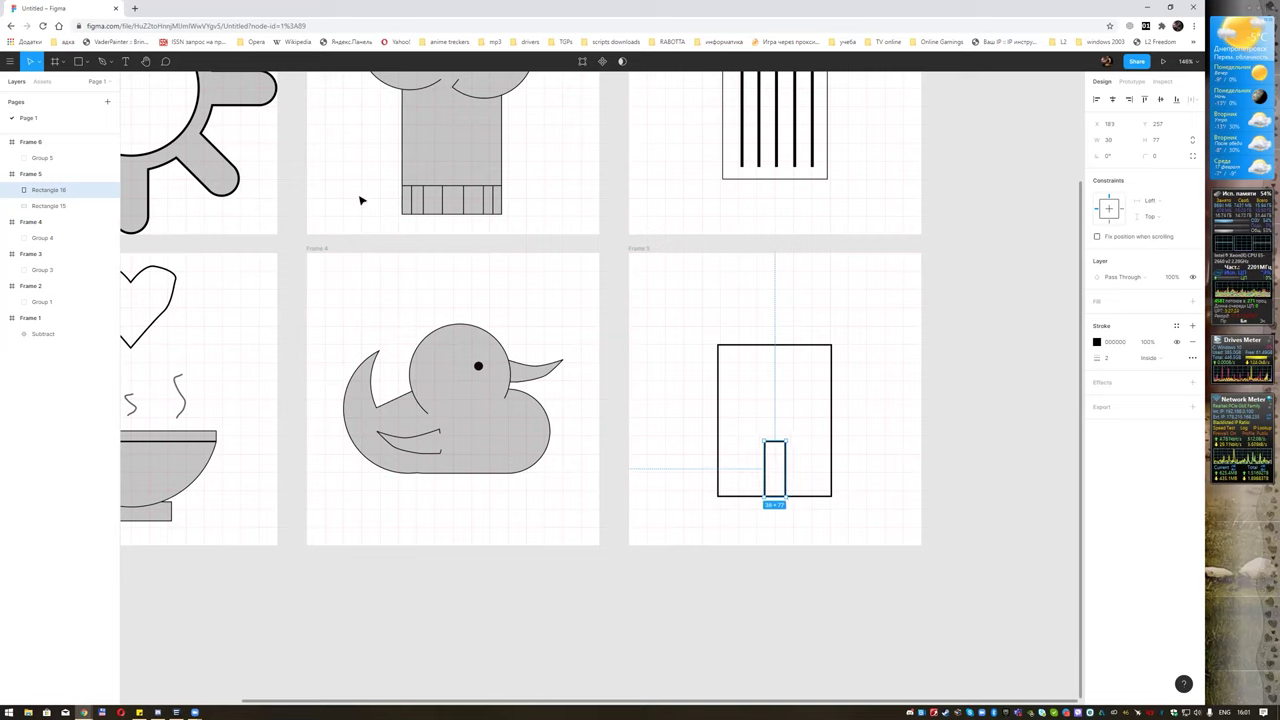
pyautogui.click(78, 62)
pyautogui.click(87, 62)
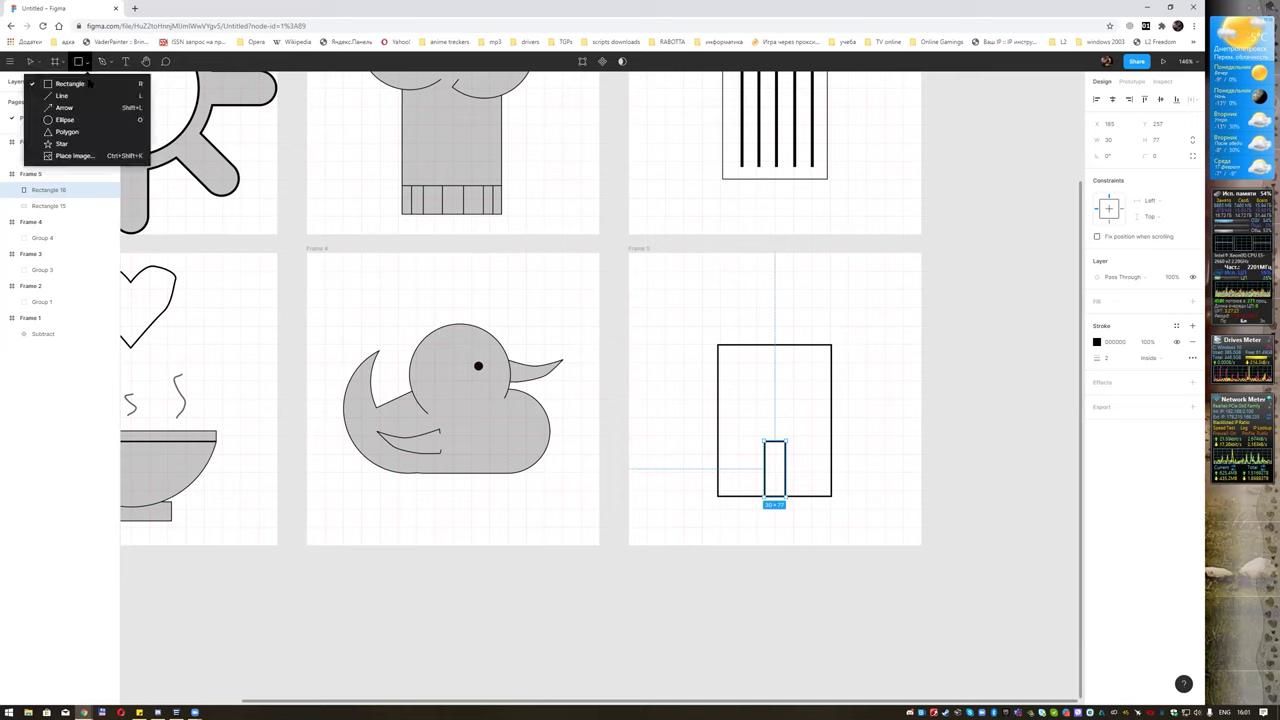
# Draw an 11×11 circle in the building's upper middle and fill it 080808.
pyautogui.click(50, 112)
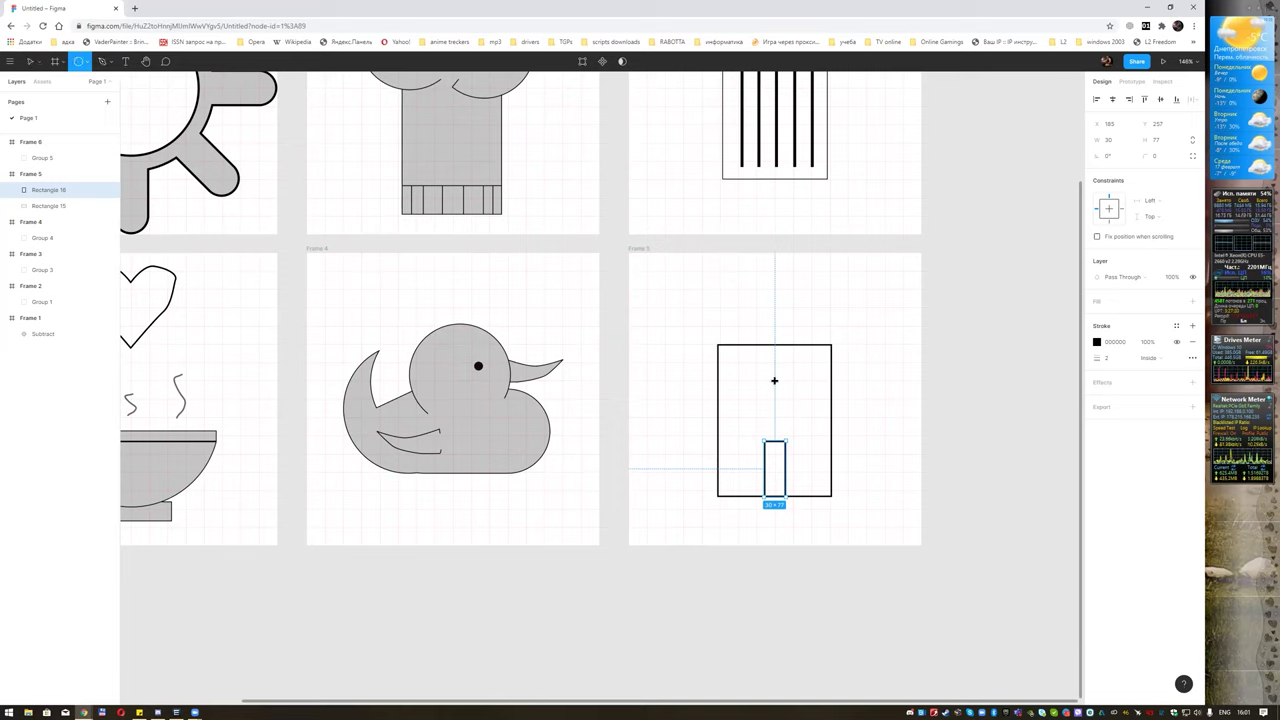
pyautogui.moveTo(772, 379); pyautogui.dragTo(786, 393)
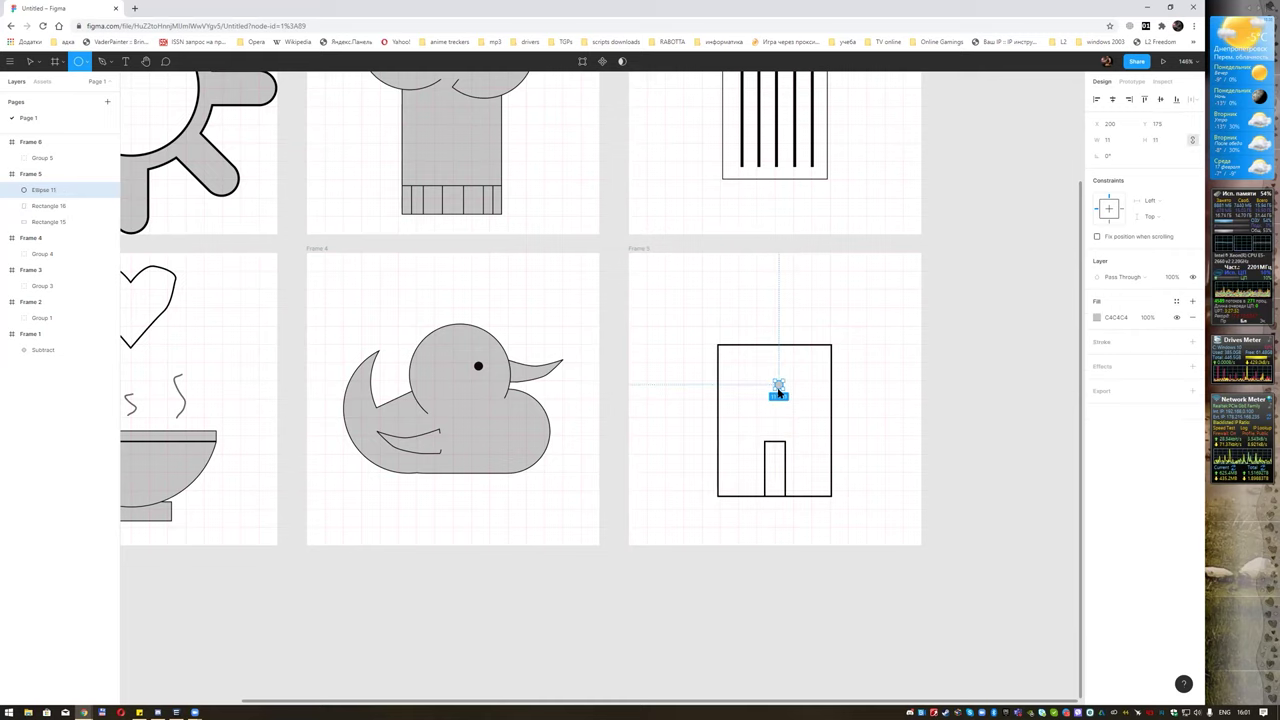
pyautogui.press('Left')
pyautogui.press('Left')
pyautogui.press('Up')
pyautogui.press('Up')
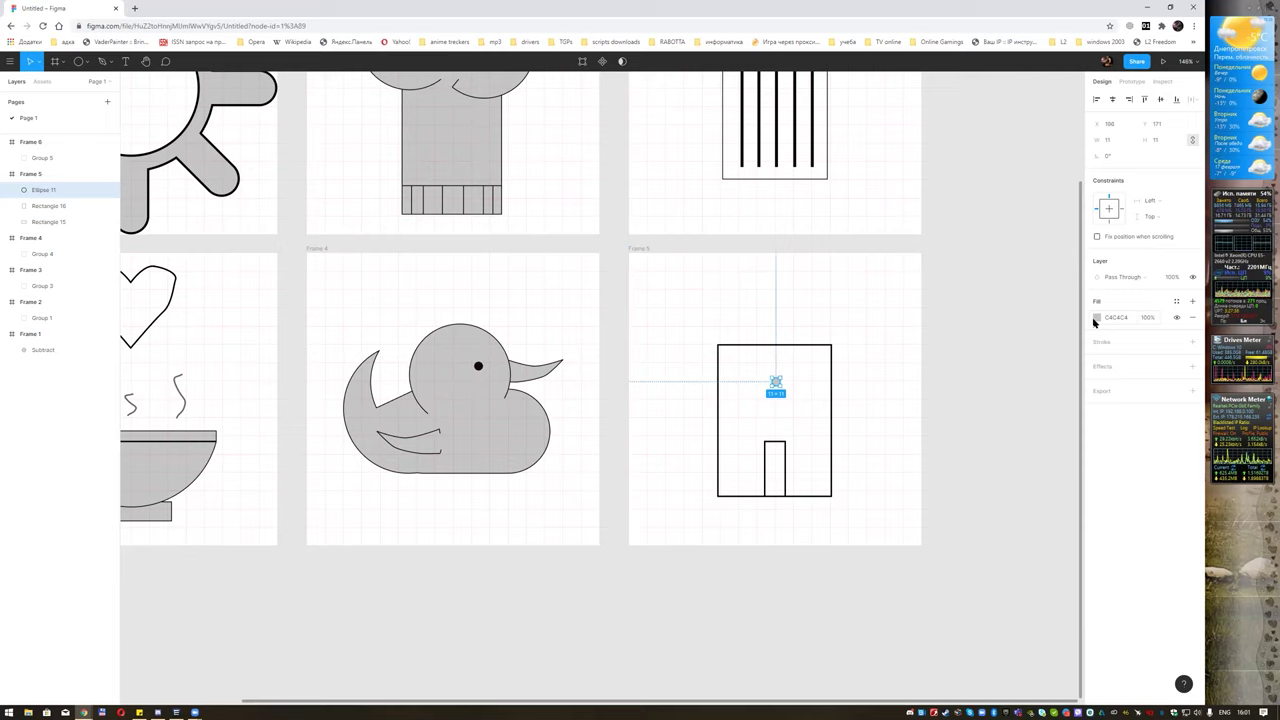
pyautogui.click(1097, 317)
pyautogui.click(977, 447)
pyautogui.click(942, 433)
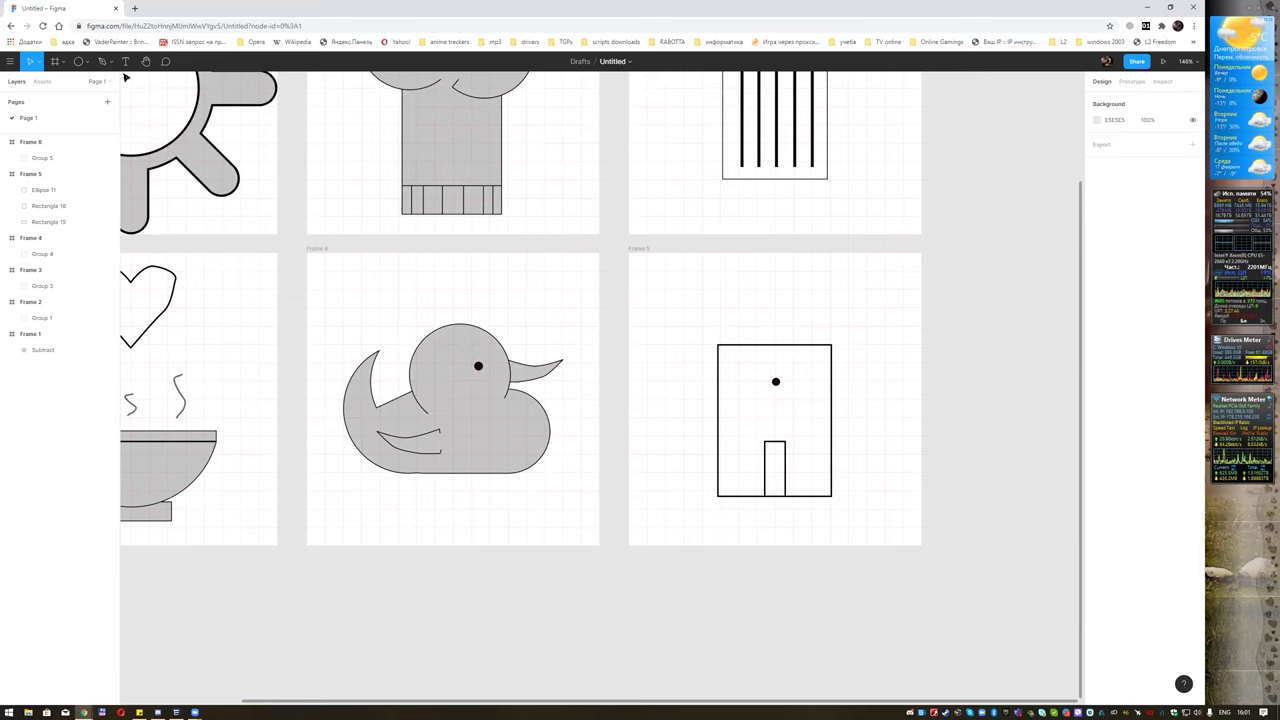
# Draw a 240-wide ground line under the building with stroke weight 3.
pyautogui.click(87, 61)
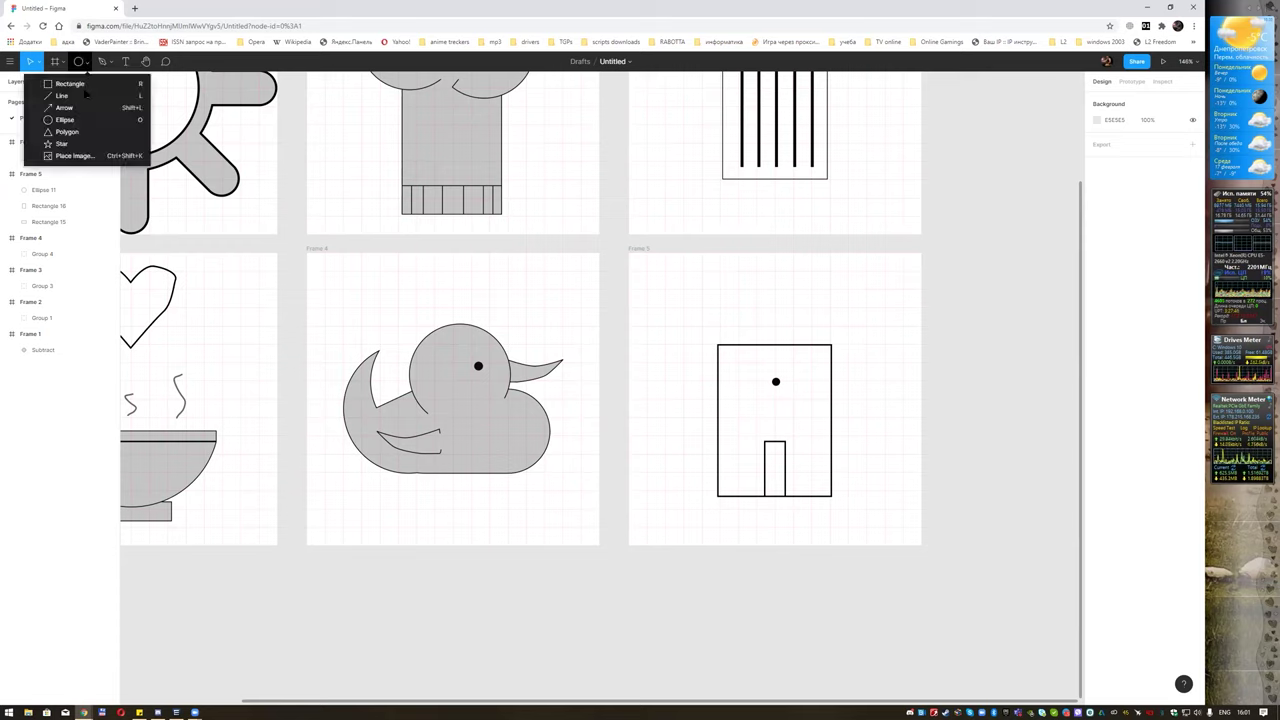
pyautogui.click(80, 97)
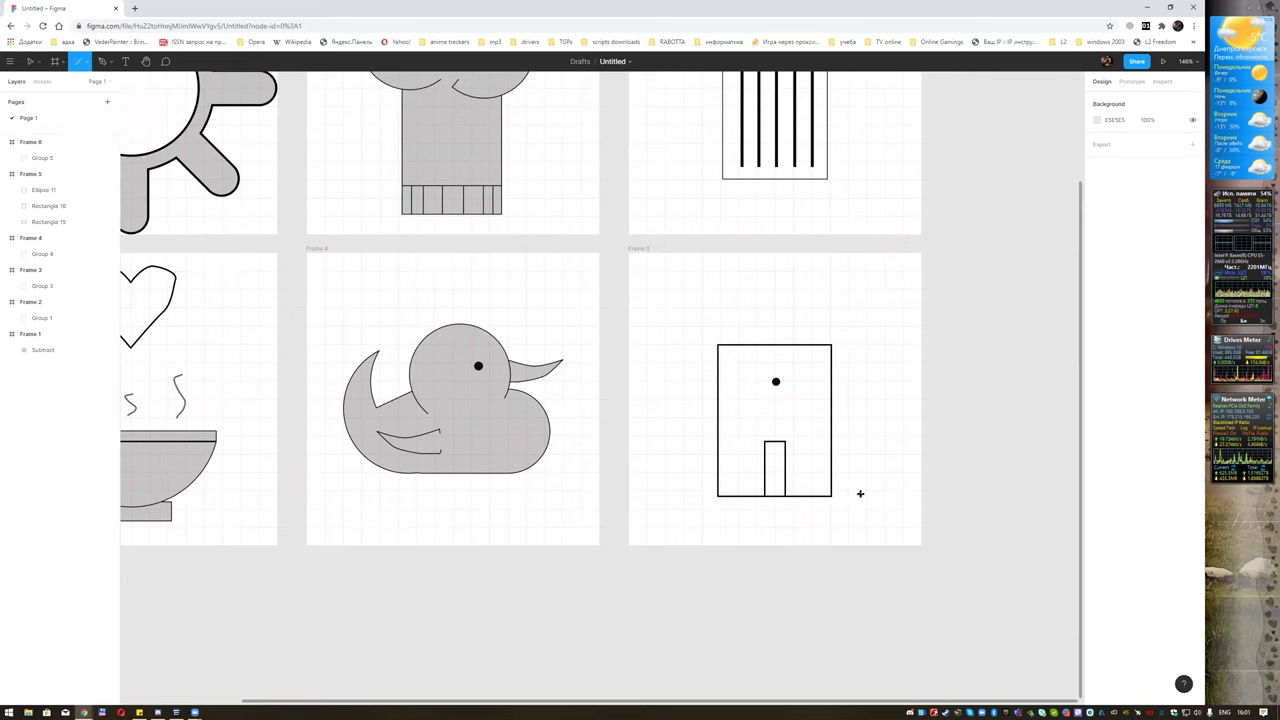
pyautogui.moveTo(858, 495); pyautogui.dragTo(684, 495)
pyautogui.click(1107, 359)
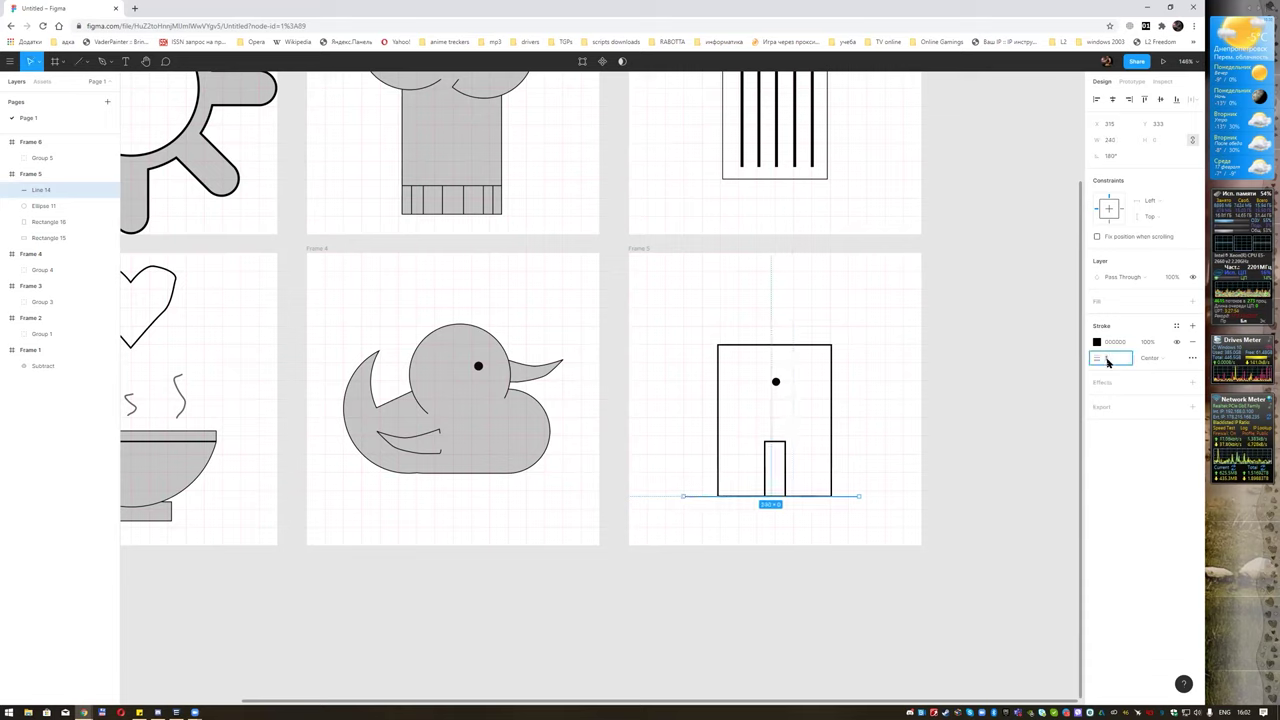
pyautogui.write('3')
pyautogui.press('Return')
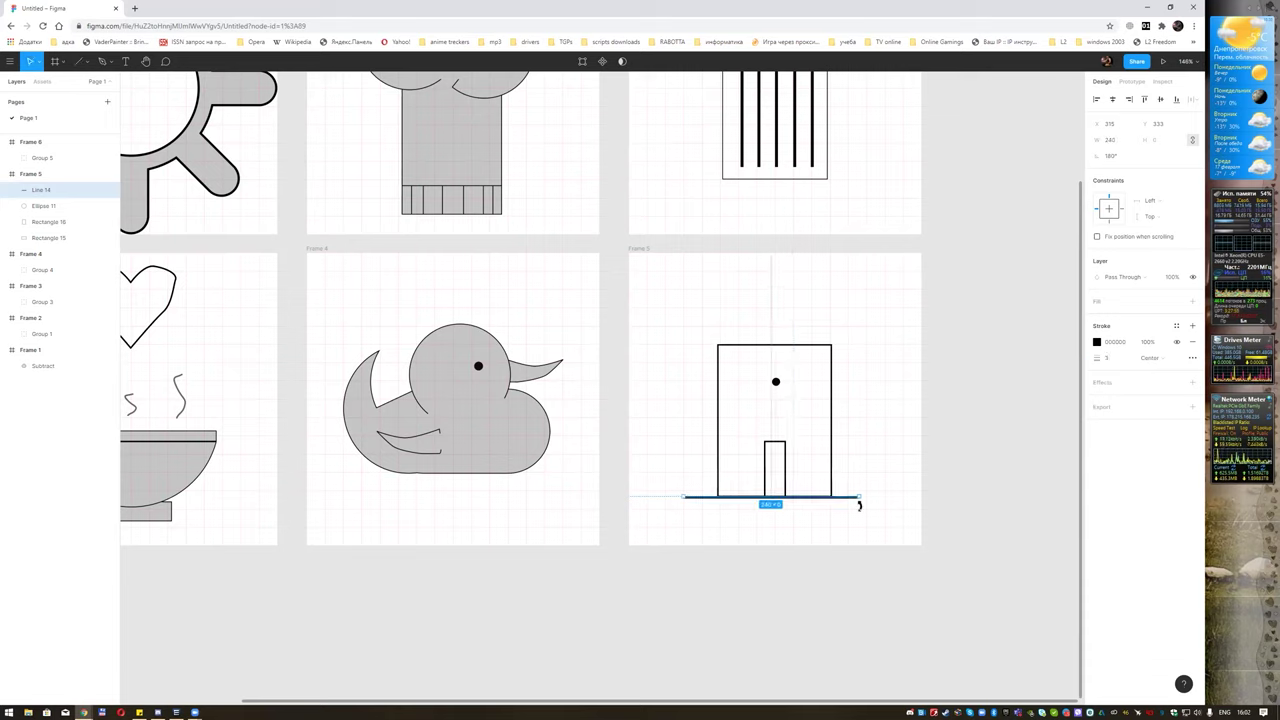
pyautogui.click(886, 453)
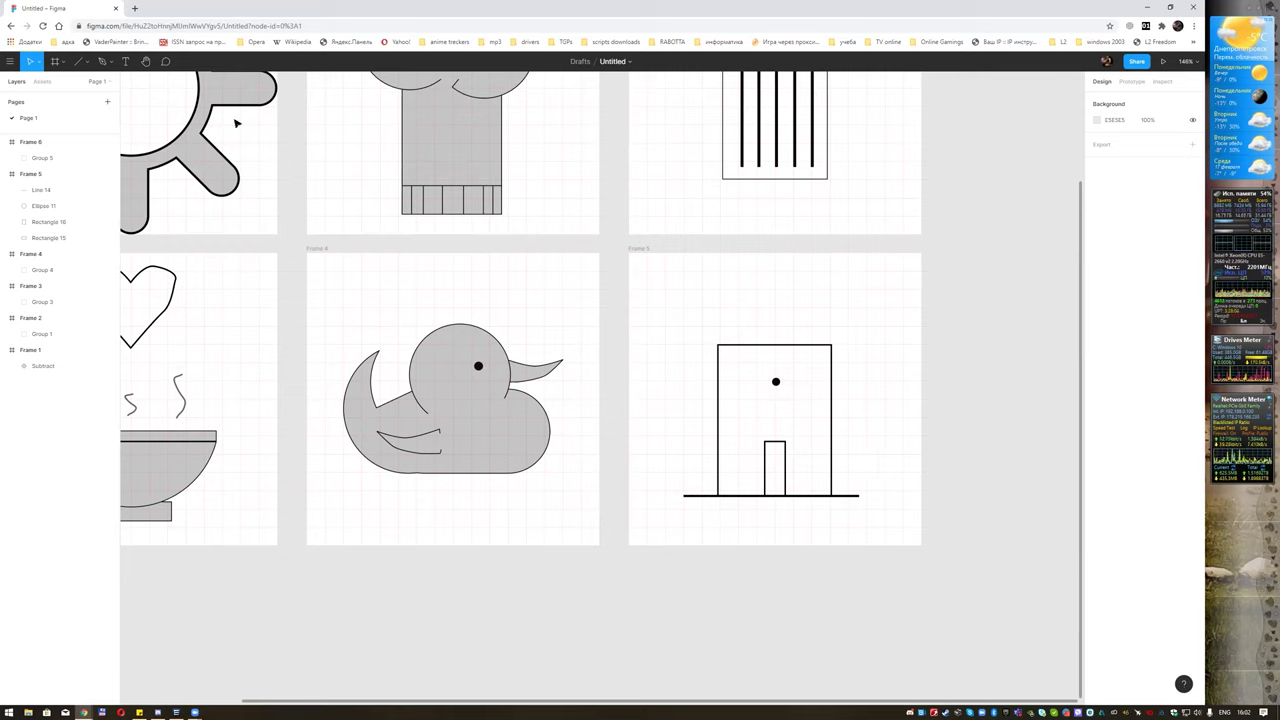
pyautogui.click(87, 61)
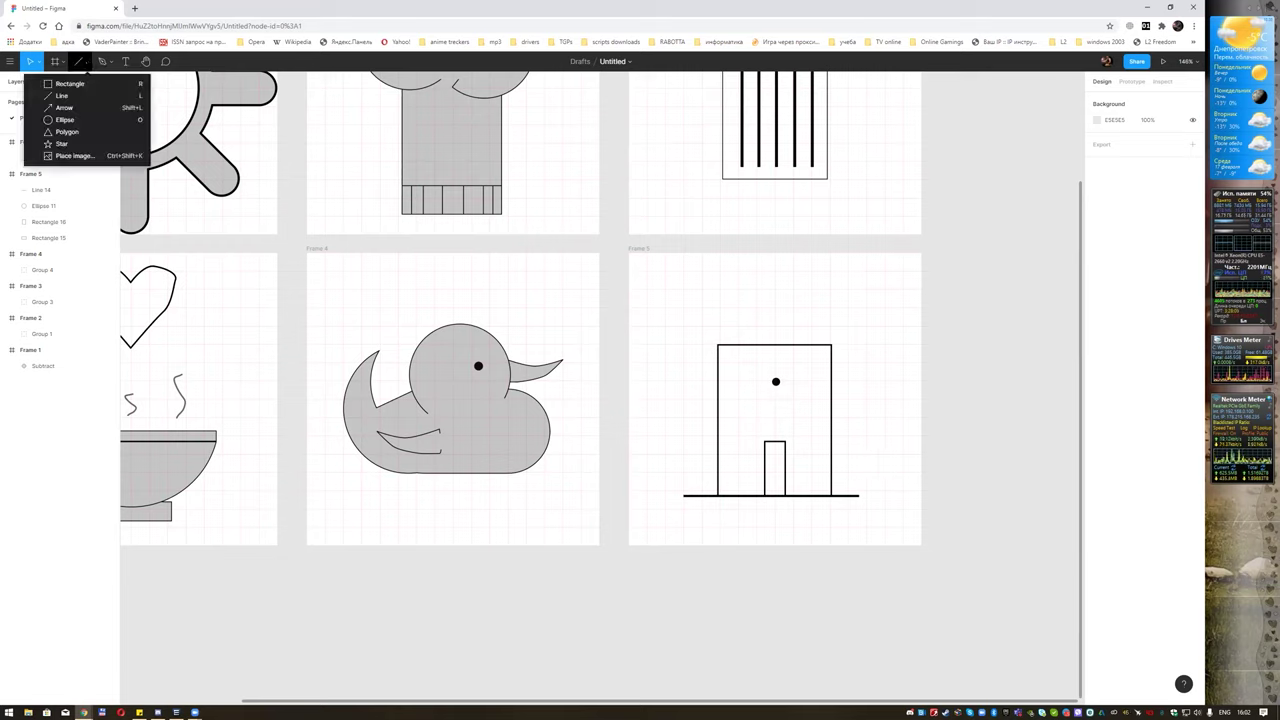
# Draw a wide triangular polygon roof and set it onto the house walls.
pyautogui.click(66, 131)
pyautogui.moveTo(776, 366)
pyautogui.mouseDown()
pyautogui.moveTo(877, 274)
pyautogui.moveTo(778, 312)
pyautogui.moveTo(902, 325)
pyautogui.mouseUp()
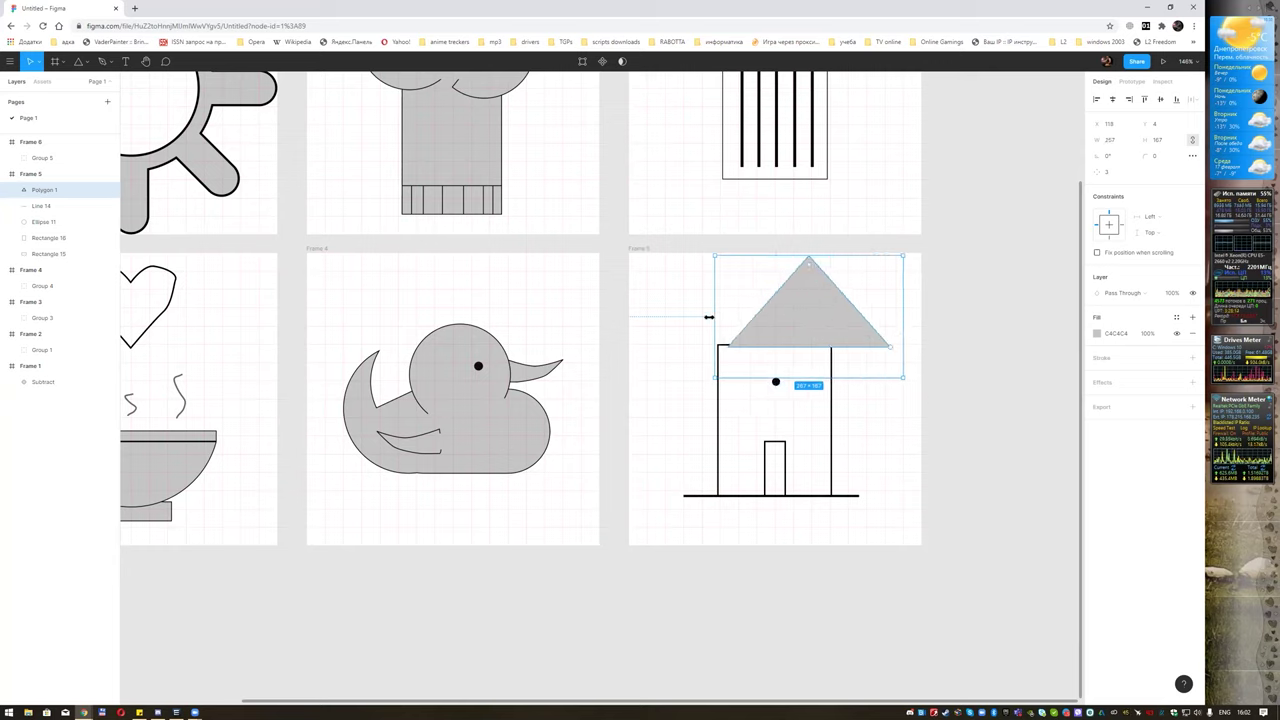
pyautogui.moveTo(709, 317); pyautogui.dragTo(653, 320)
pyautogui.moveTo(782, 256); pyautogui.dragTo(783, 279)
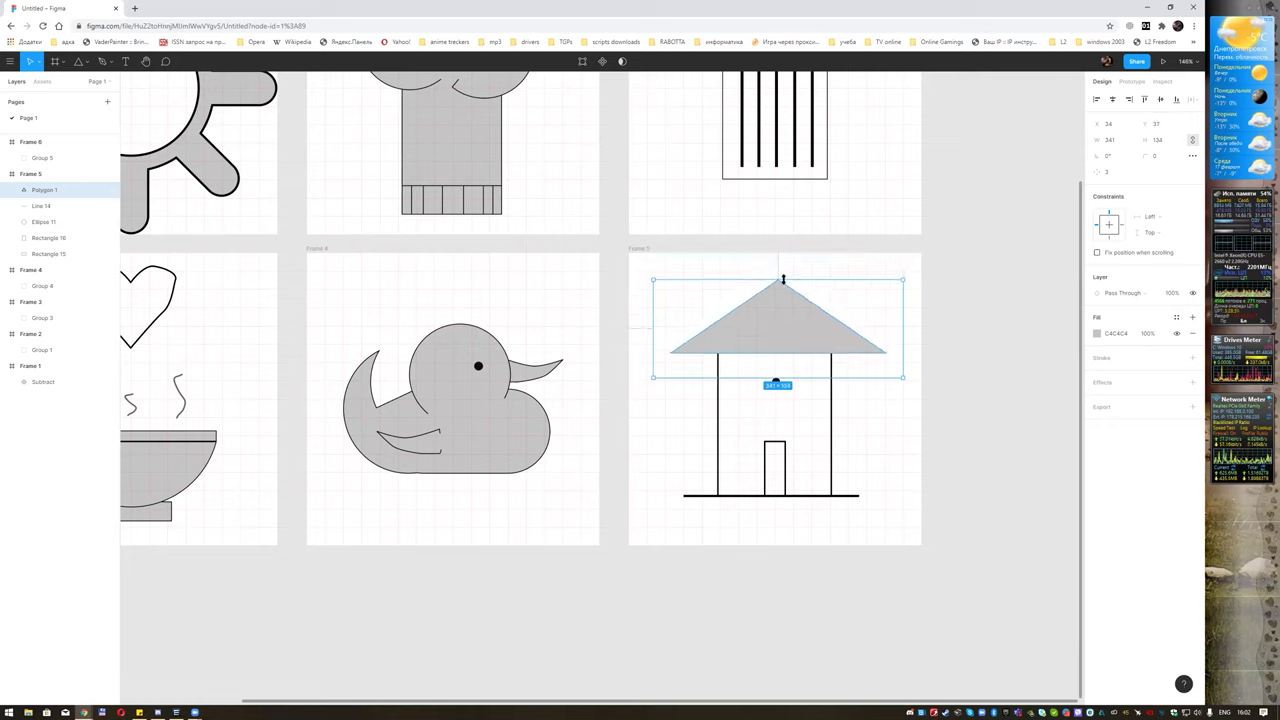
pyautogui.moveTo(786, 325); pyautogui.dragTo(786, 341)
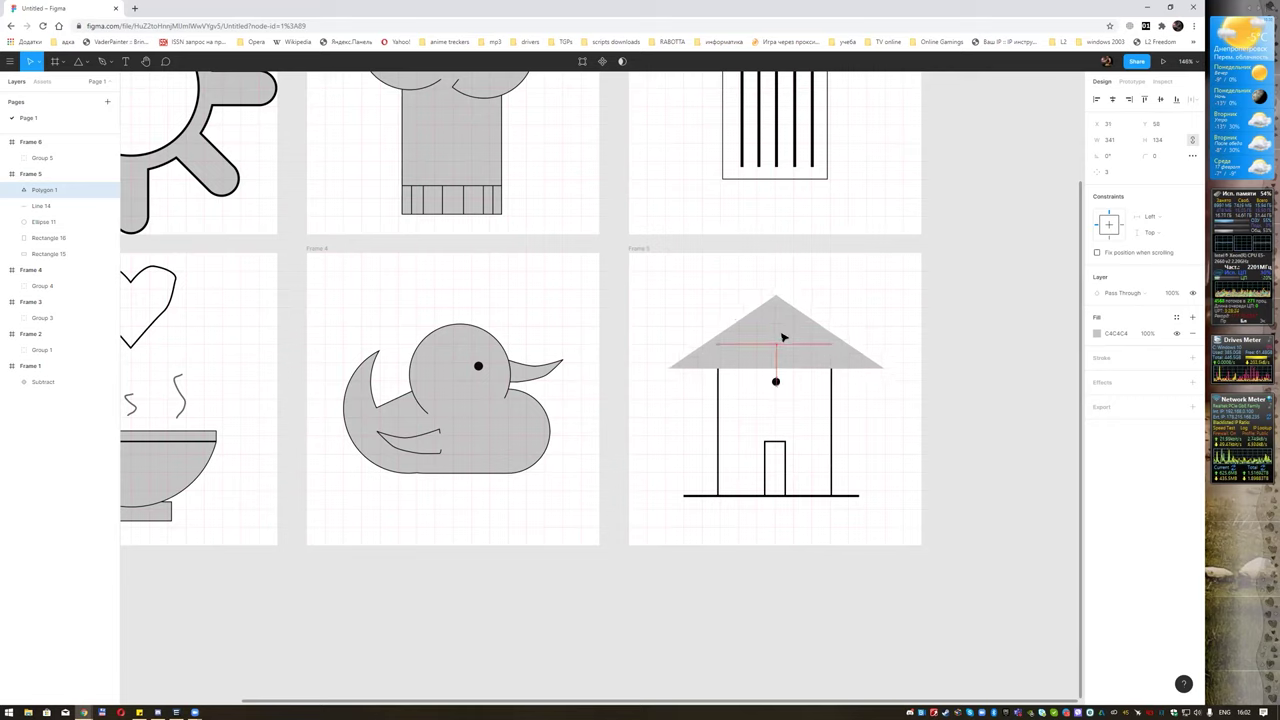
pyautogui.moveTo(786, 341); pyautogui.dragTo(783, 338)
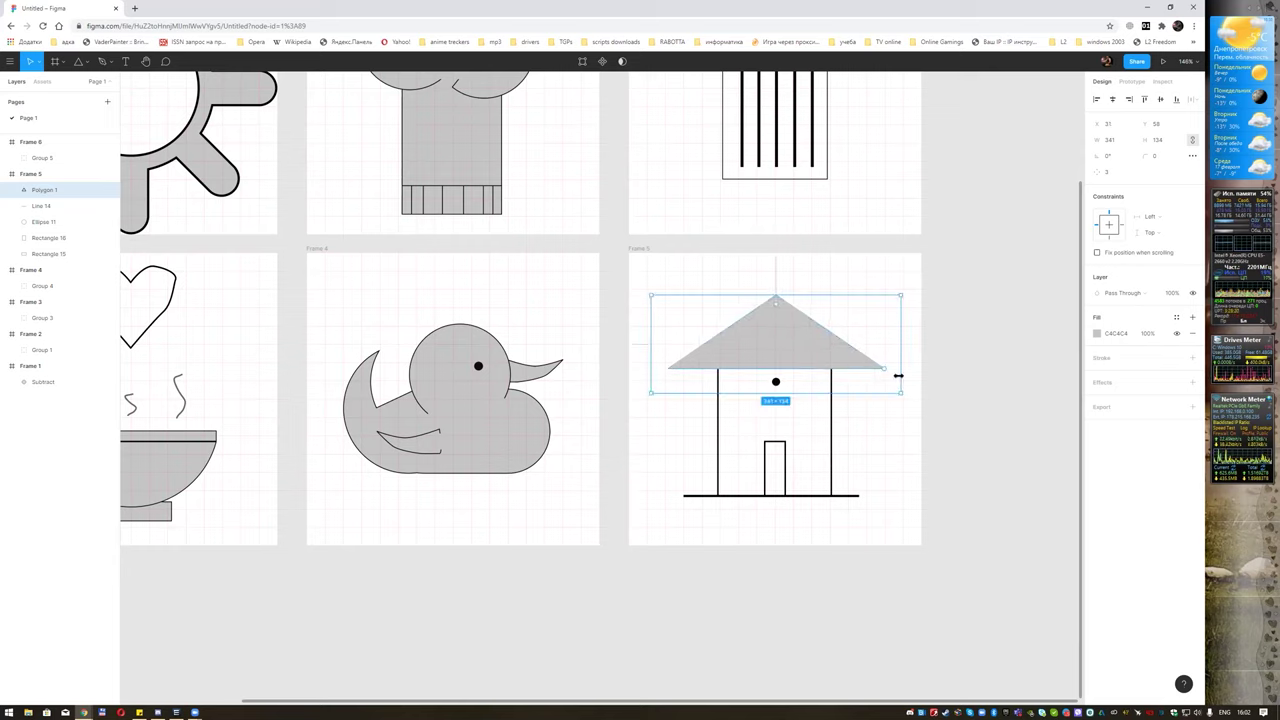
# Give the roof a black outline with no fill, and shorten the walls to 157×179.
pyautogui.click(1192, 357)
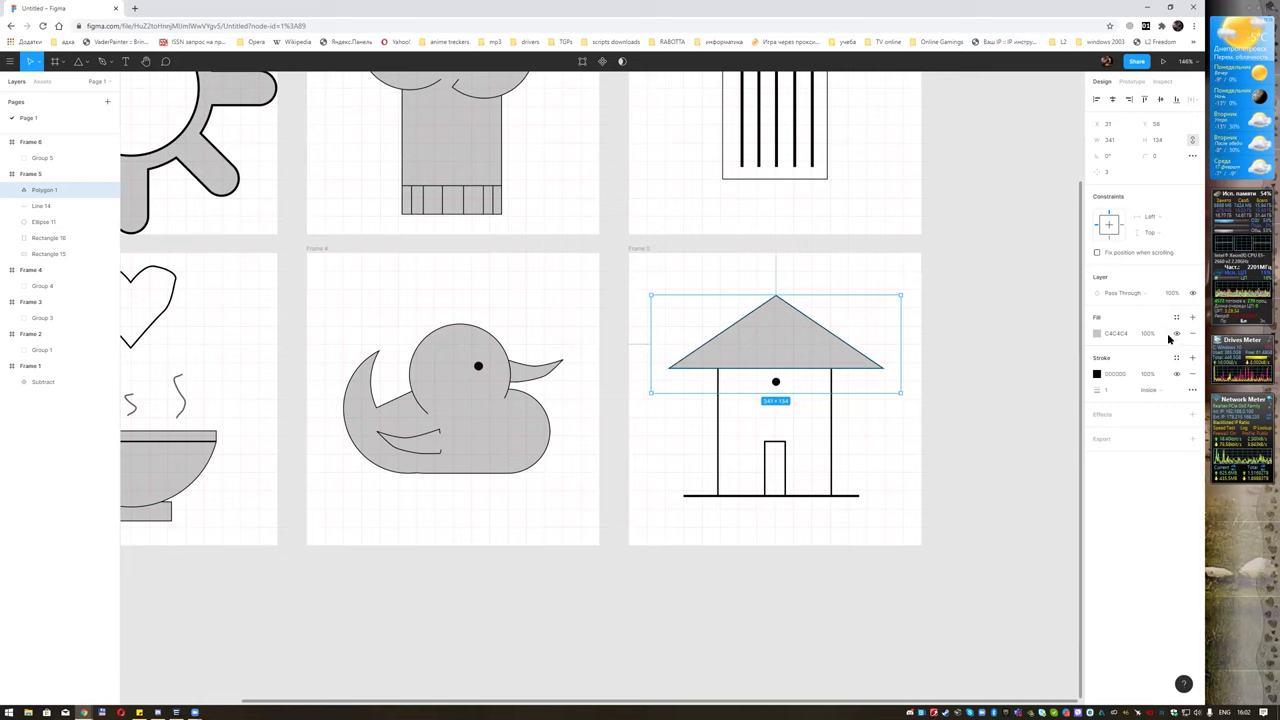
pyautogui.click(1192, 333)
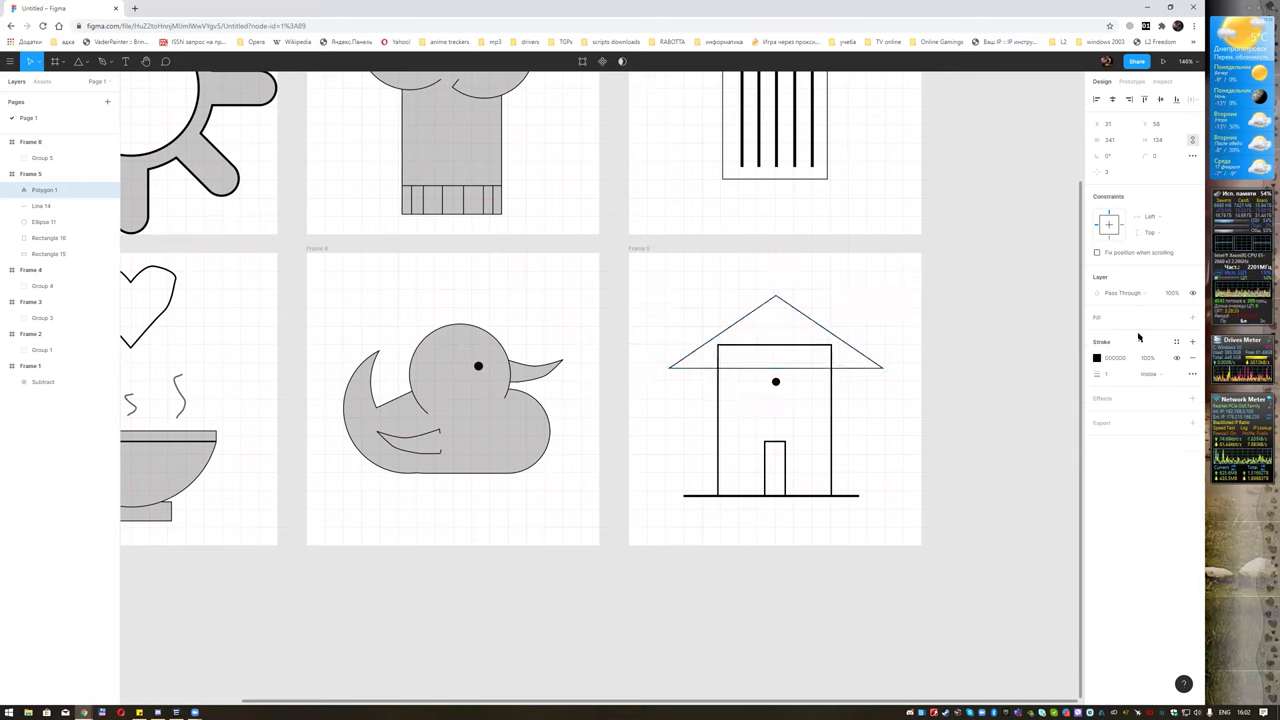
pyautogui.click(779, 350)
pyautogui.moveTo(776, 345); pyautogui.dragTo(777, 366)
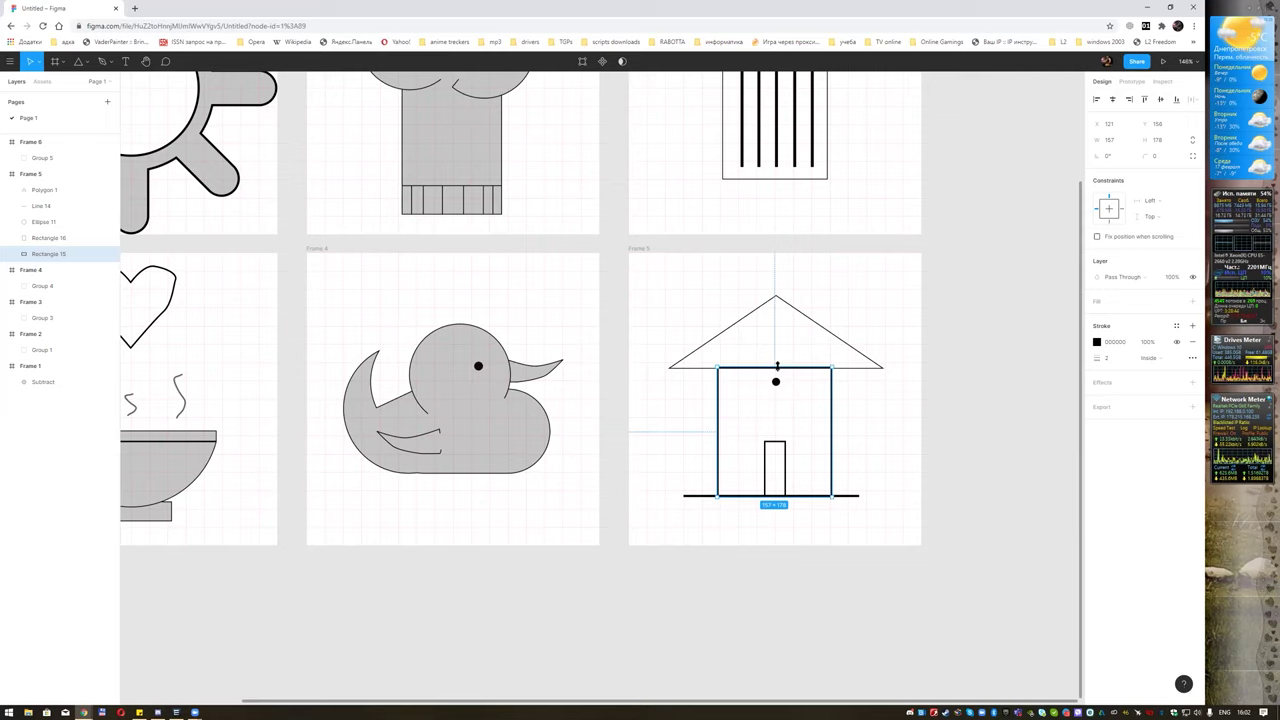
pyautogui.click(808, 408)
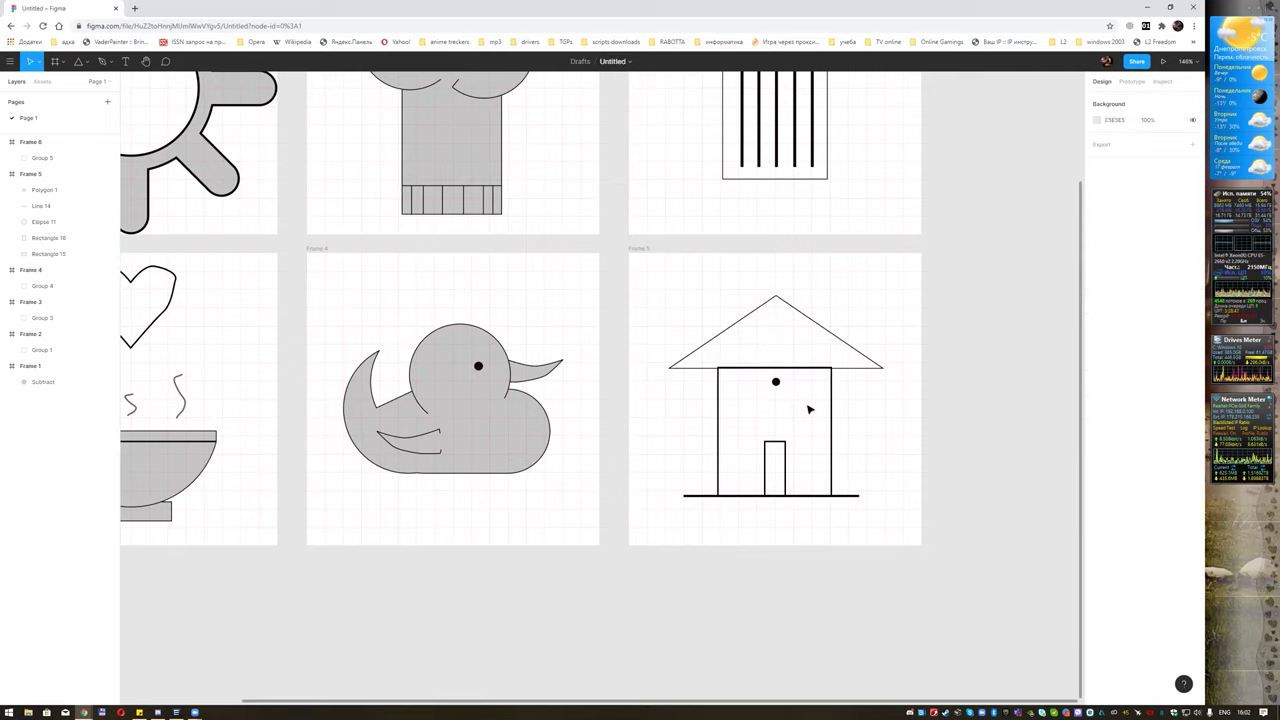
# Fill the house roof and walls with grey C4C4C4.
pyautogui.click(812, 320)
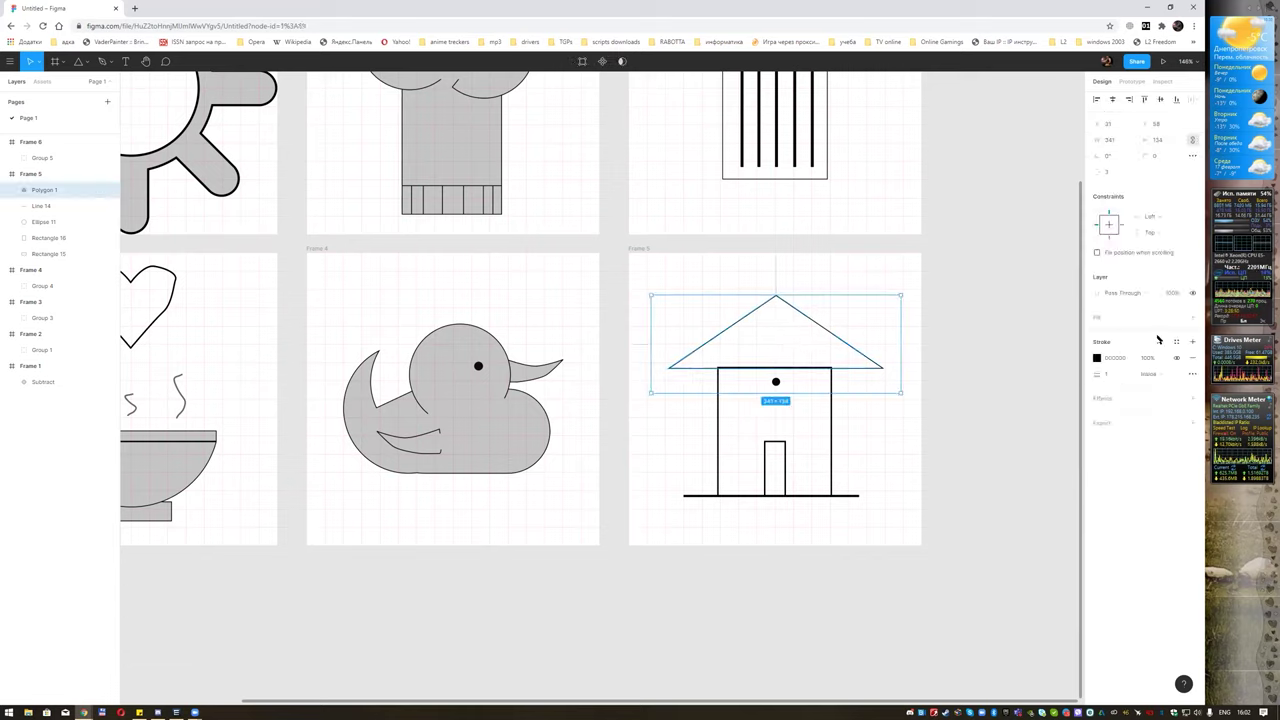
pyautogui.click(1192, 317)
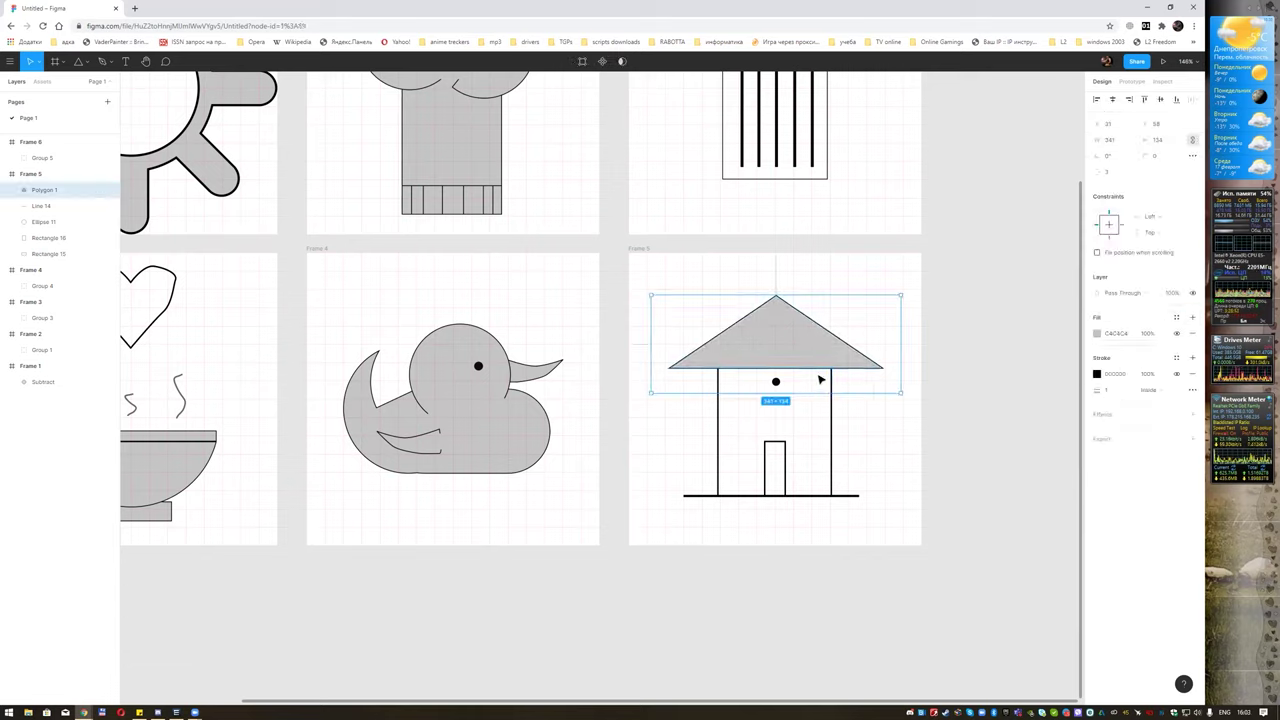
pyautogui.click(816, 432)
pyautogui.click(830, 440)
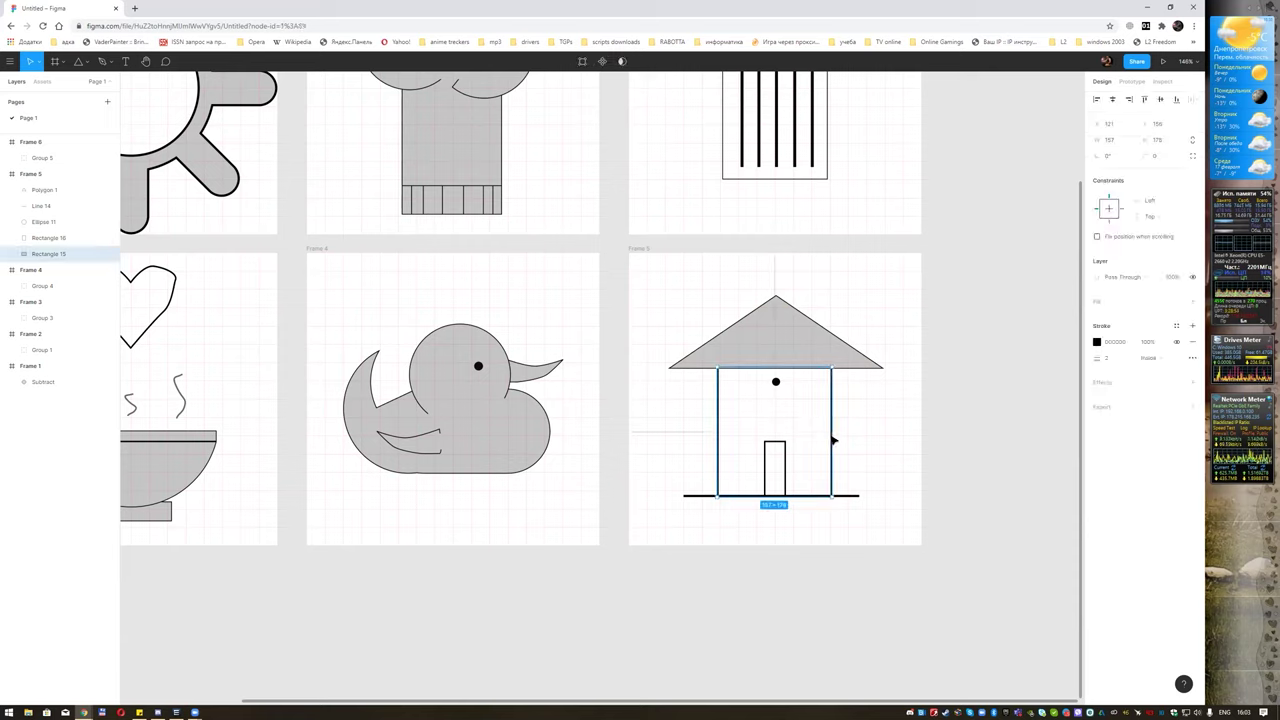
pyautogui.click(1192, 301)
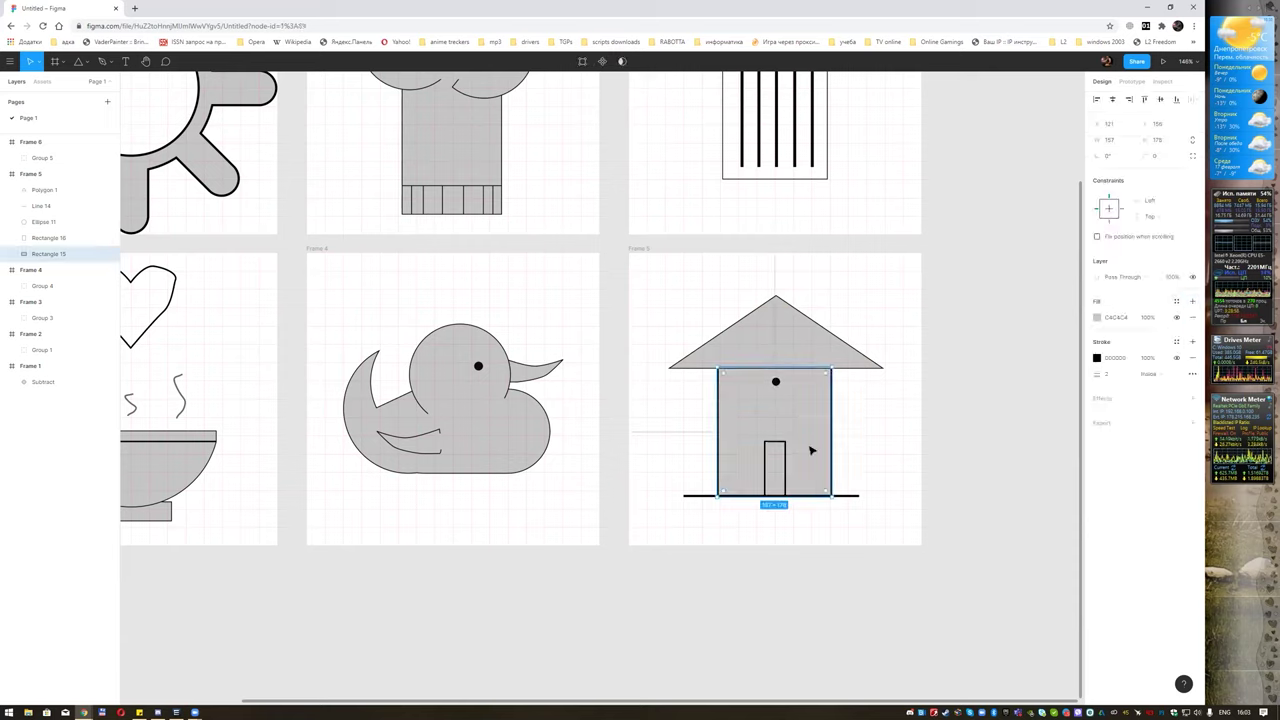
# Move the black dot up into the roof gable and bring it forward.
pyautogui.click(776, 381)
pyautogui.moveTo(776, 381); pyautogui.dragTo(776, 345)
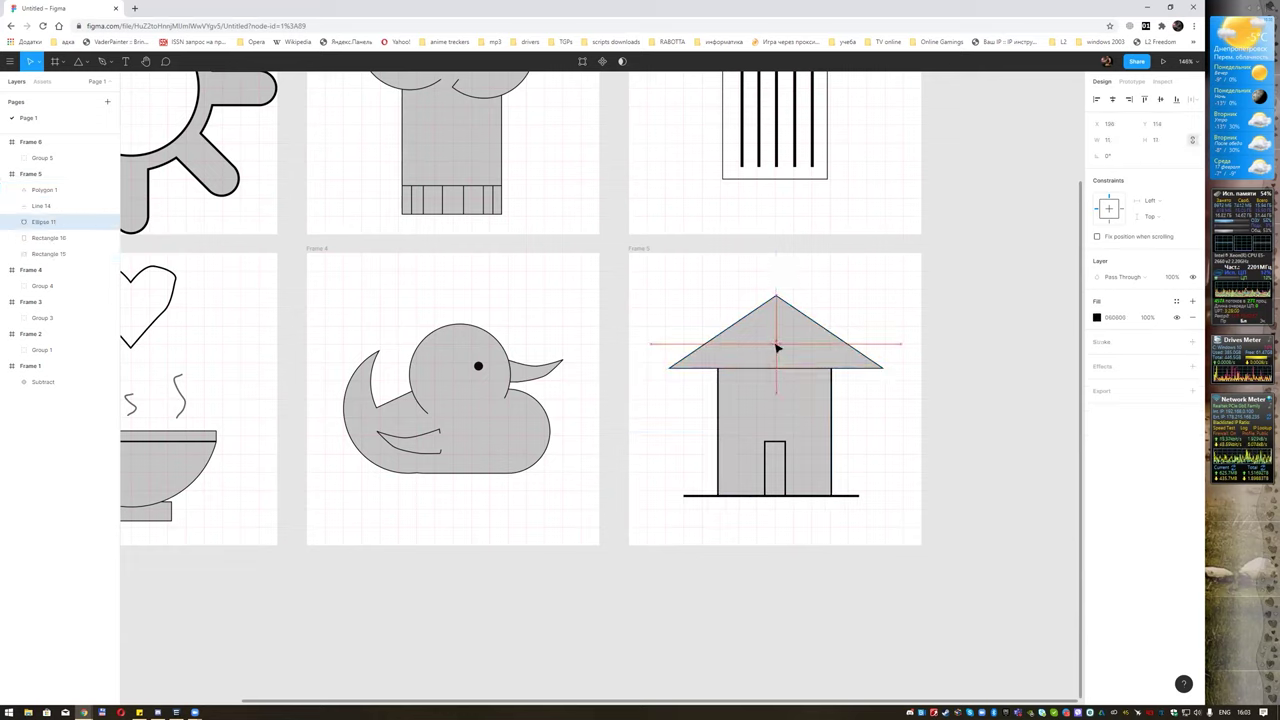
pyautogui.rightClick(772, 339)
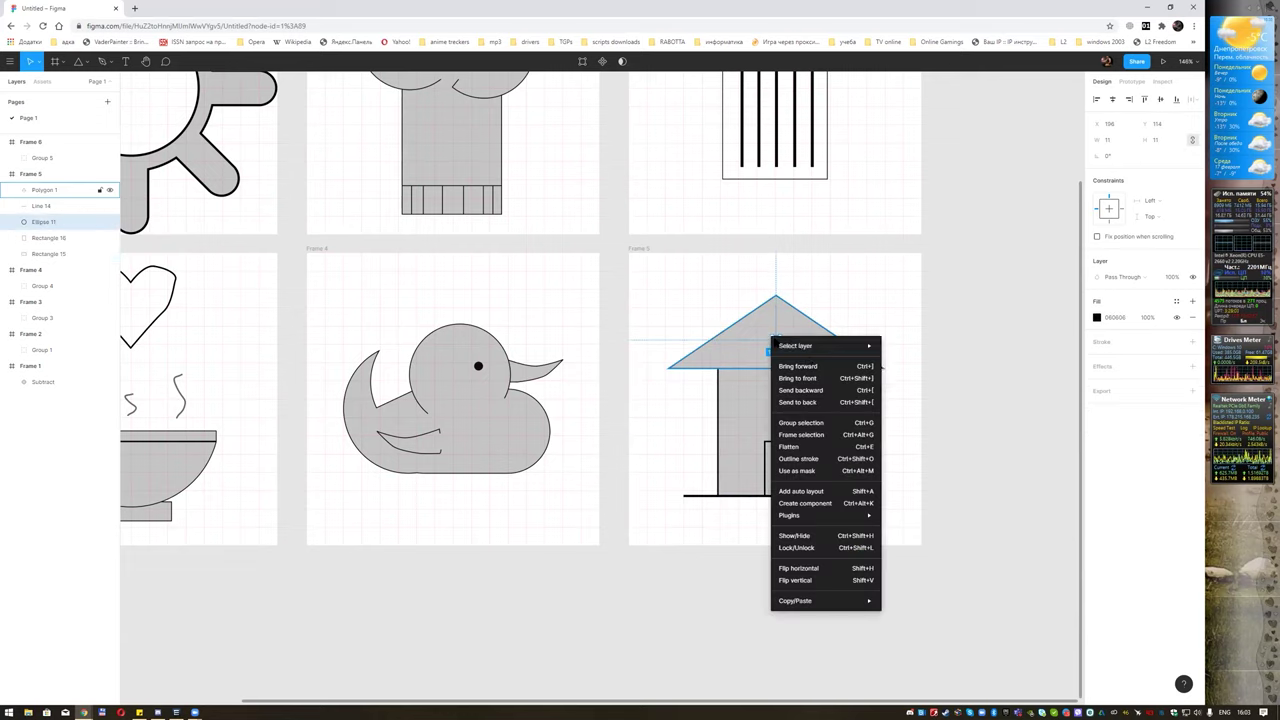
pyautogui.click(812, 367)
pyautogui.click(845, 312)
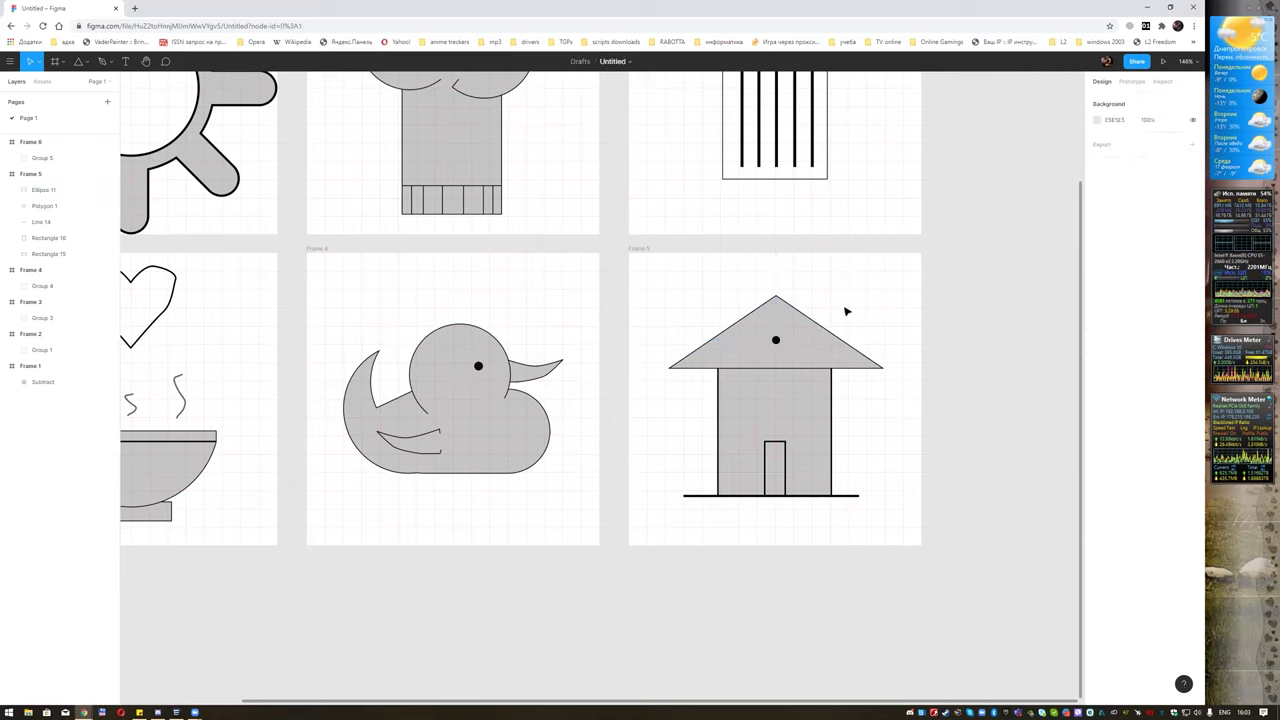
# Draw a thin strip across the roof base to hide the seam.
pyautogui.click(86, 61)
pyautogui.click(75, 82)
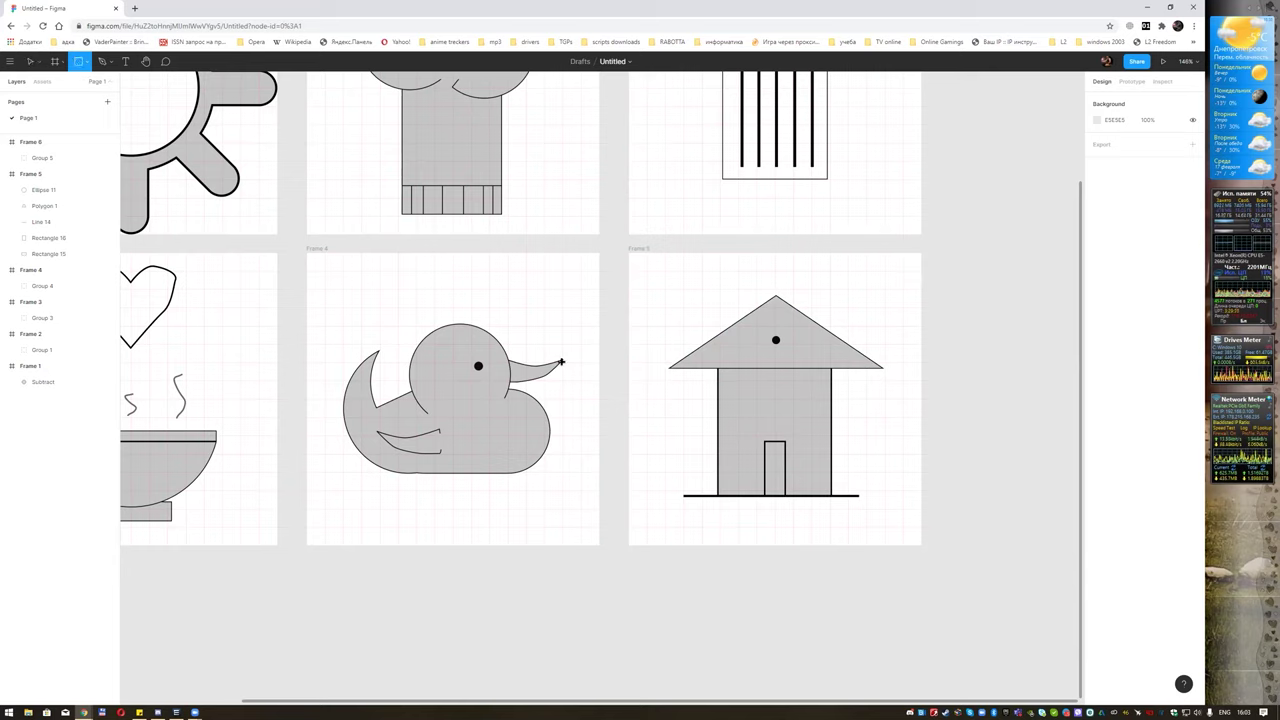
pyautogui.moveTo(718, 364); pyautogui.dragTo(830, 378)
pyautogui.click(880, 395)
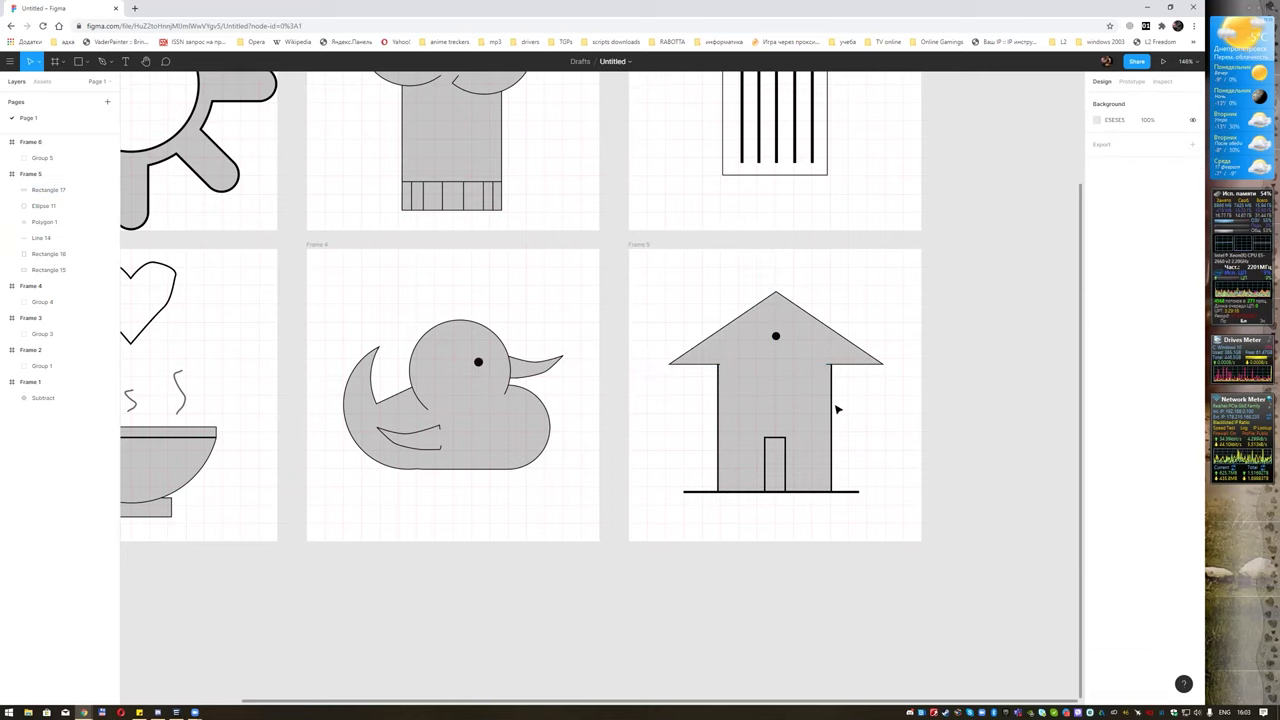
# Group the walls rectangle and nudge the strip up over the roof's base line.
pyautogui.scroll(-3, 838, 408)
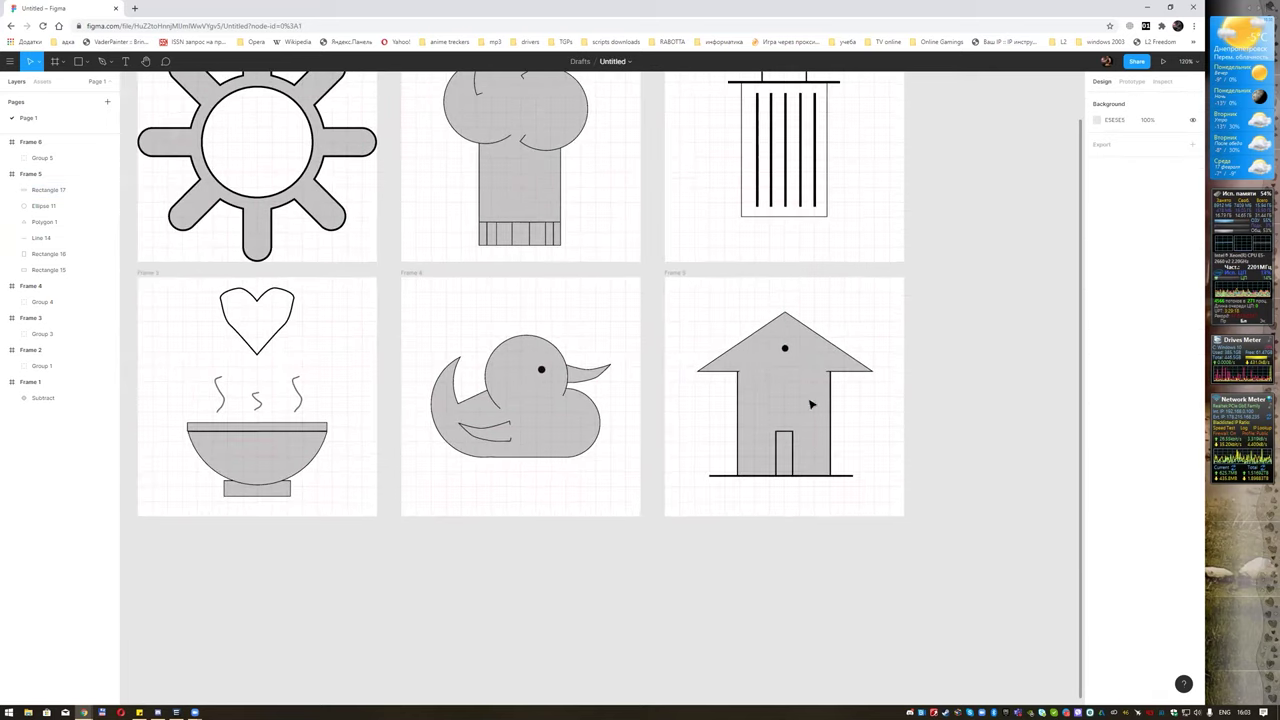
pyautogui.moveTo(675, 281); pyautogui.dragTo(880, 485)
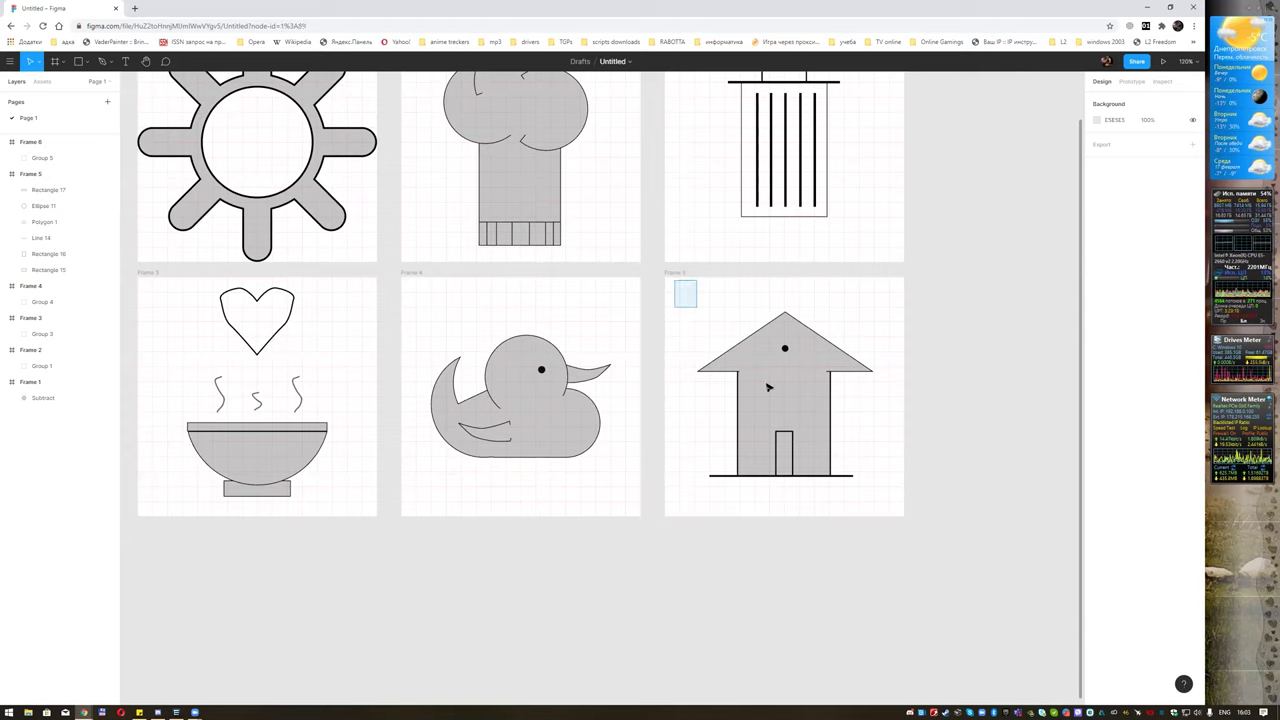
pyautogui.click(808, 413)
pyautogui.hotkey('ctrl', 'g')
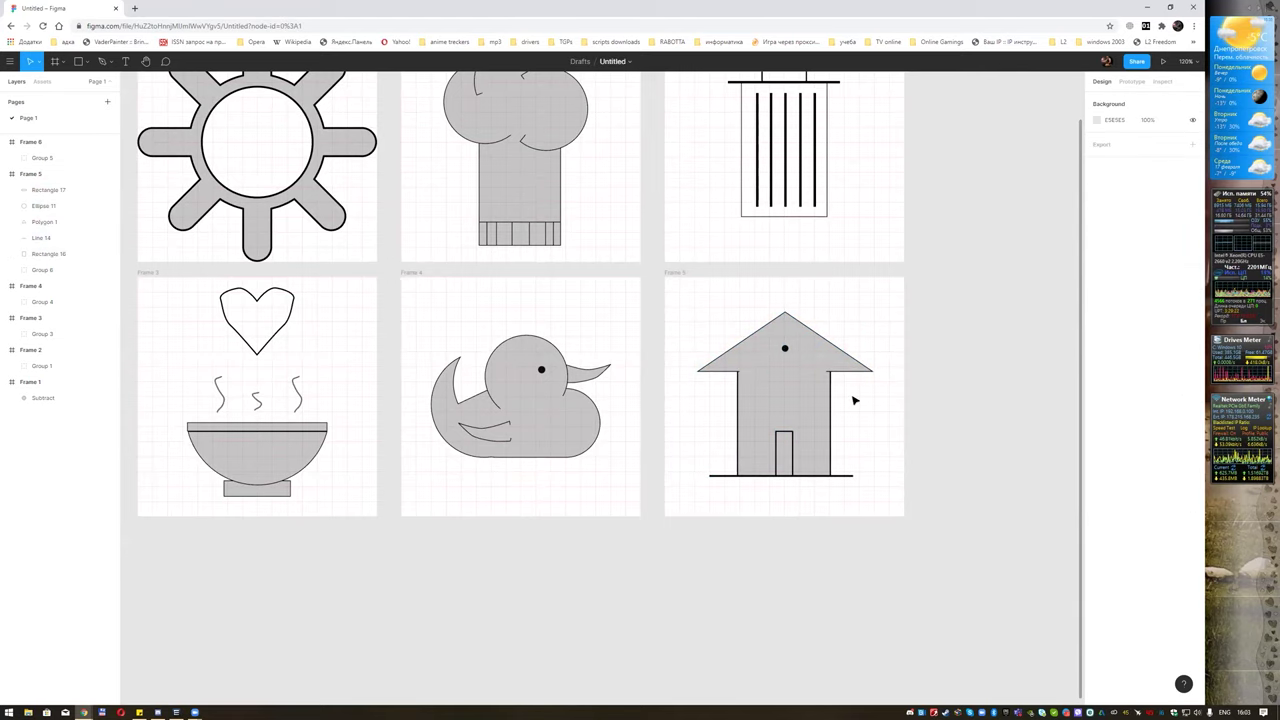
pyautogui.click(820, 375)
pyautogui.press('Up')
pyautogui.press('Up')
pyautogui.press('Up')
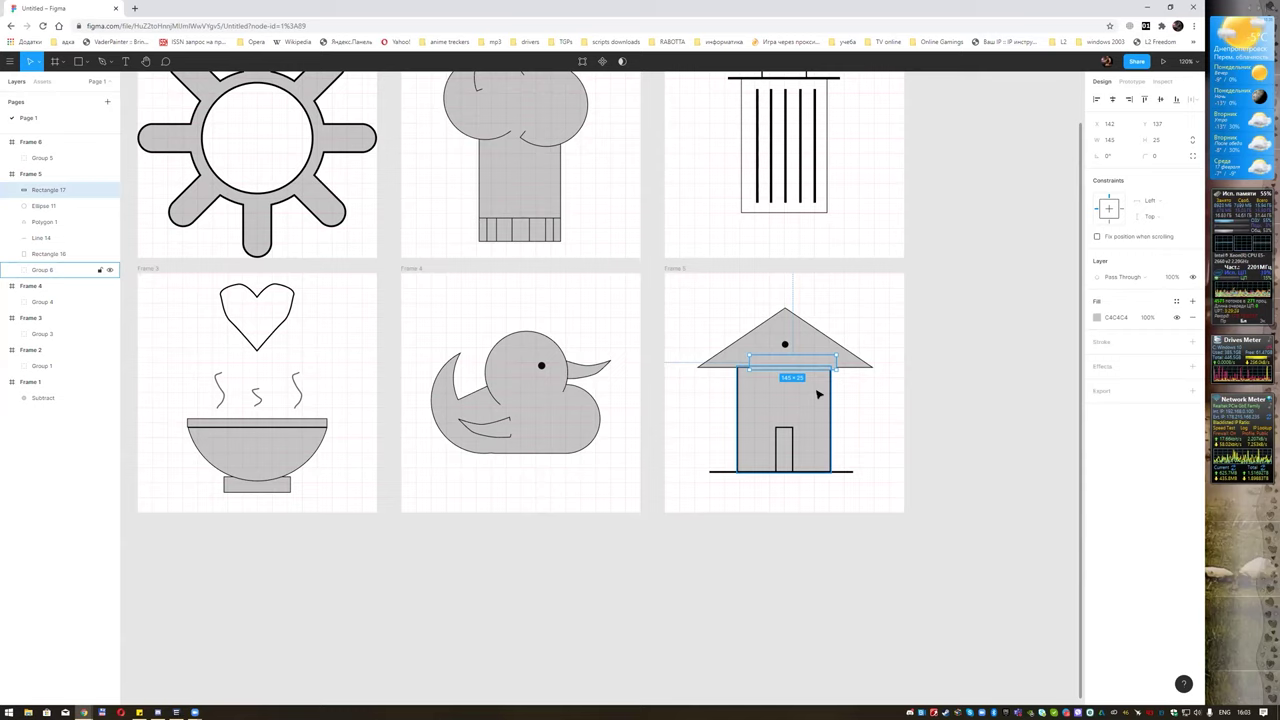
pyautogui.press('Escape')
# Group all house pieces as Group 7 (341×276) and centre it in Frame 5.
pyautogui.moveTo(677, 297); pyautogui.dragTo(869, 482)
pyautogui.hotkey('ctrl', 'g')
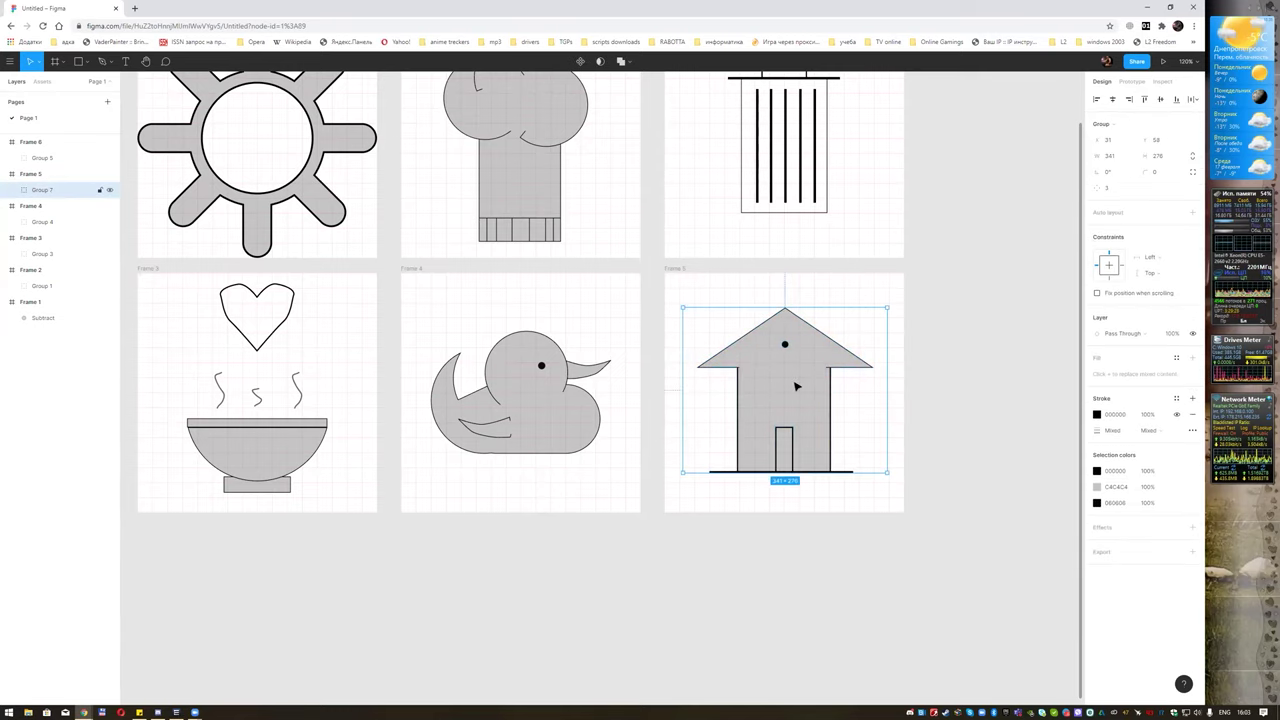
pyautogui.click(817, 306)
pyautogui.moveTo(804, 354); pyautogui.dragTo(789, 370)
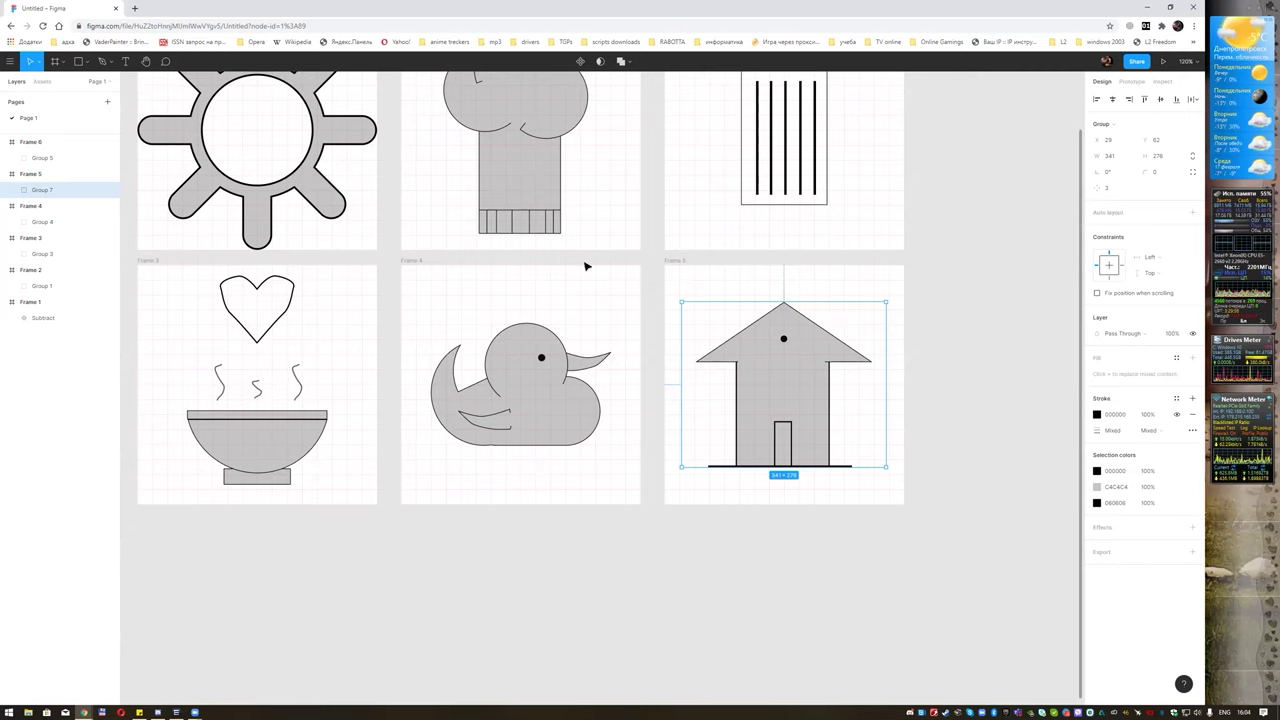
# Zoom out and pan the canvas so all six icon frames sit together in view.
pyautogui.scroll(-3, 623, 276)
pyautogui.moveTo(666, 166)
pyautogui.mouseDown()
pyautogui.moveTo(694, 291)
pyautogui.moveTo(730, 308)
pyautogui.mouseUp()
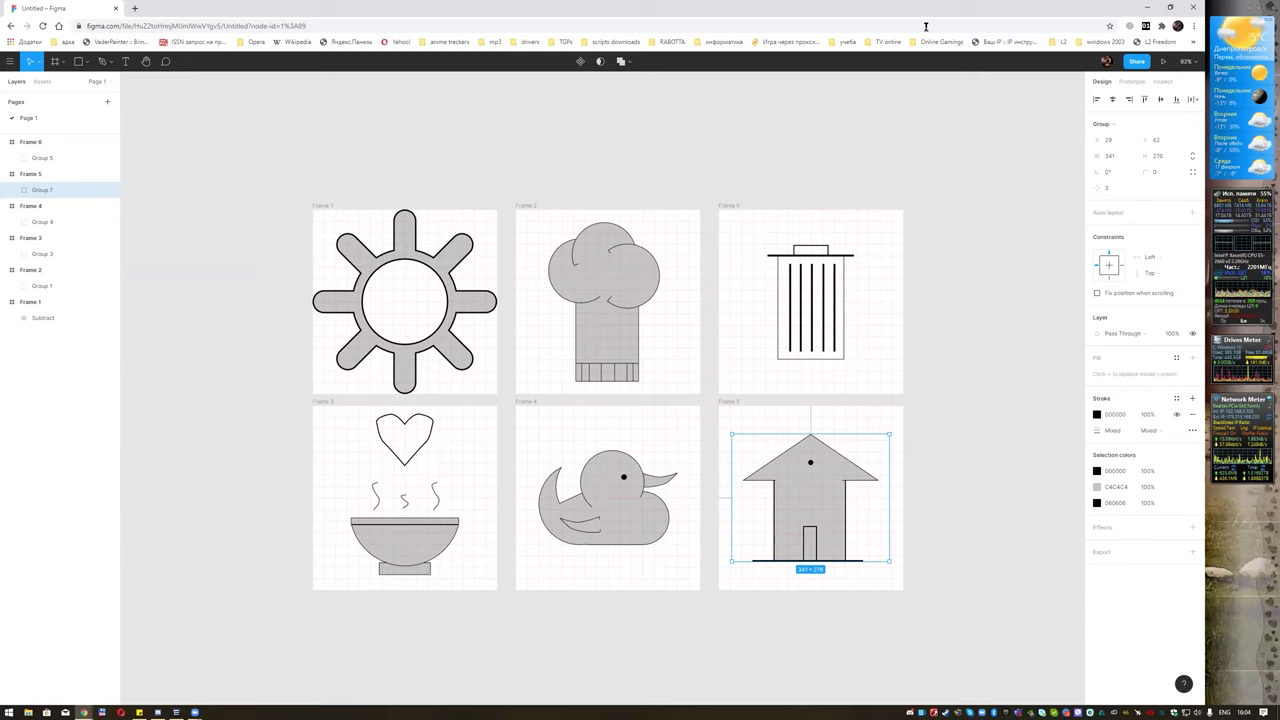